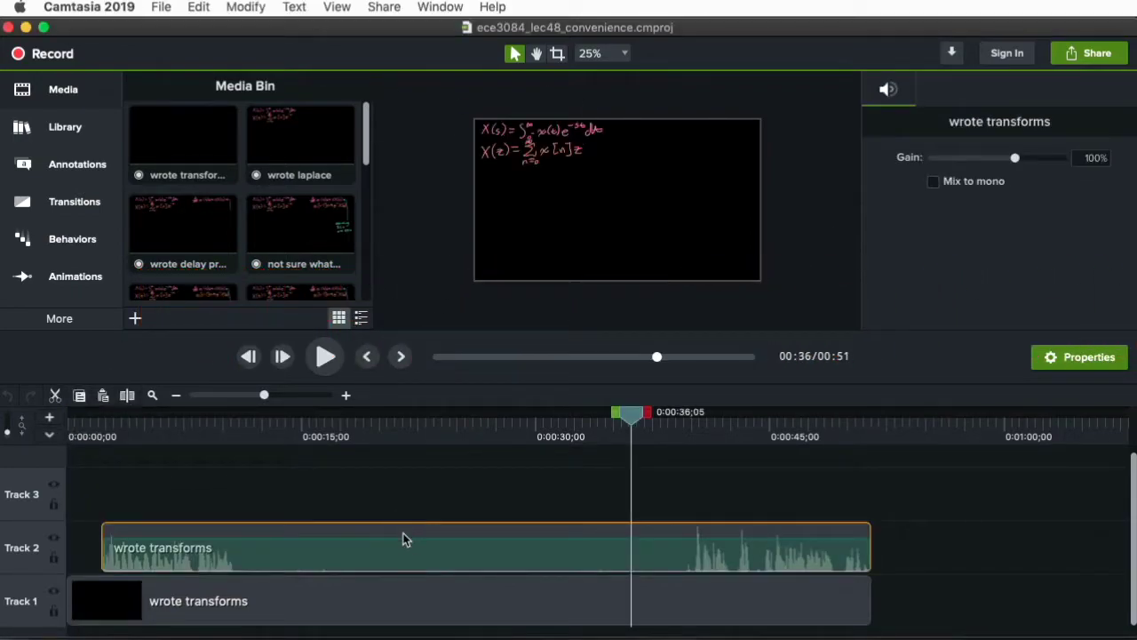
Split the wrote transforms video clip on Track 1 at 0:00:18;12
{"action": "left_click", "coordinate": [386, 604]}
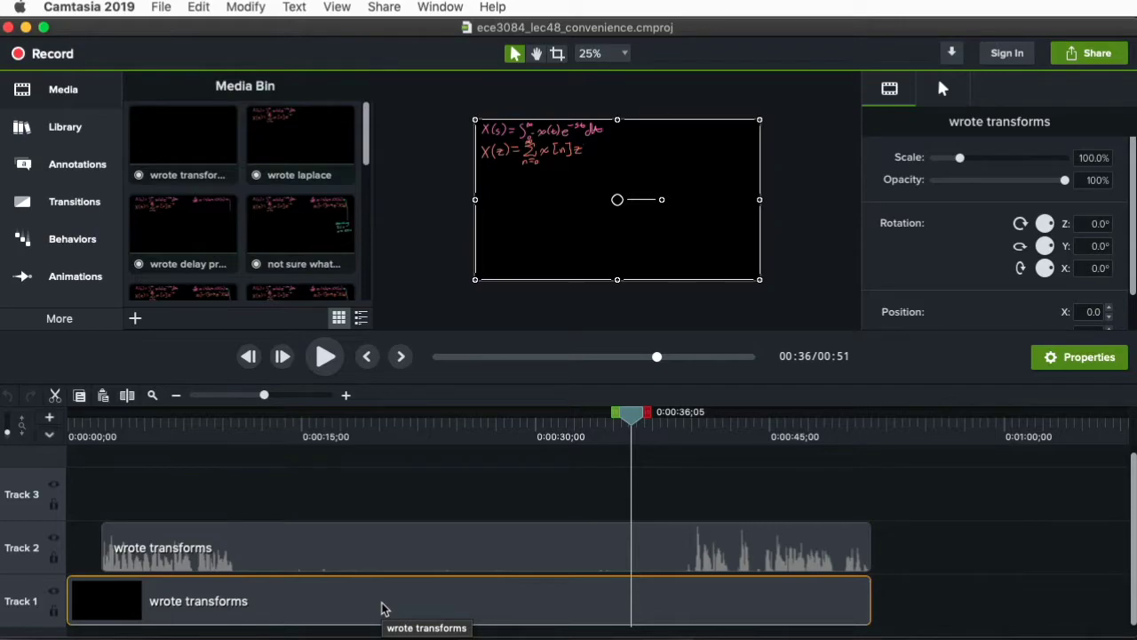
{"action": "left_click_drag", "start_coordinate": [632, 413], "coordinate": [0, 449]}
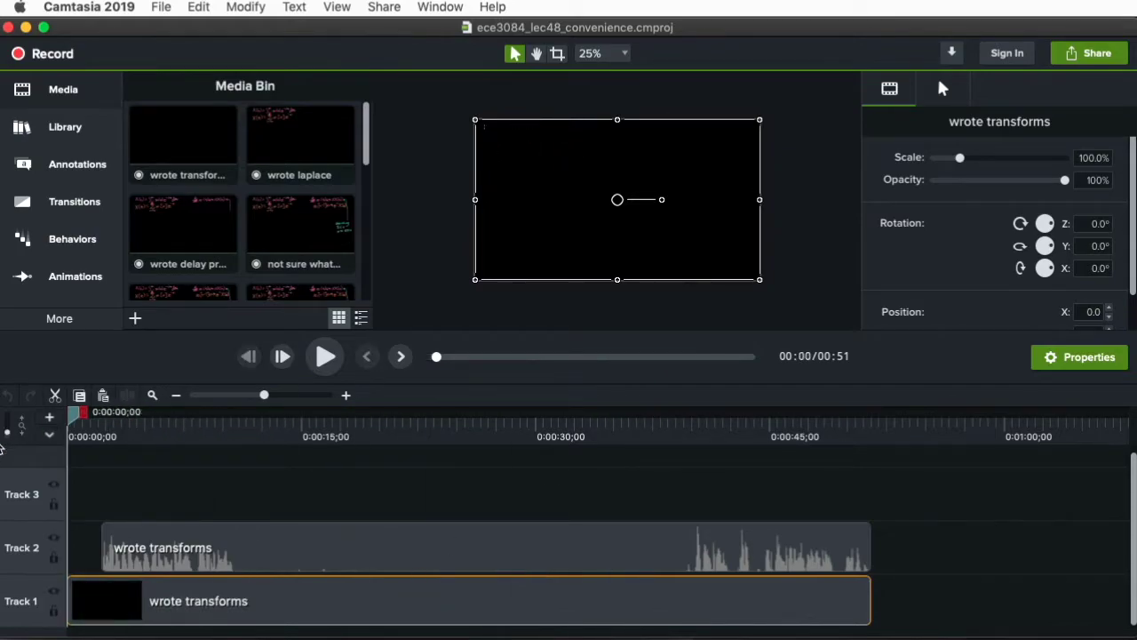
{"action": "key", "text": "space"}
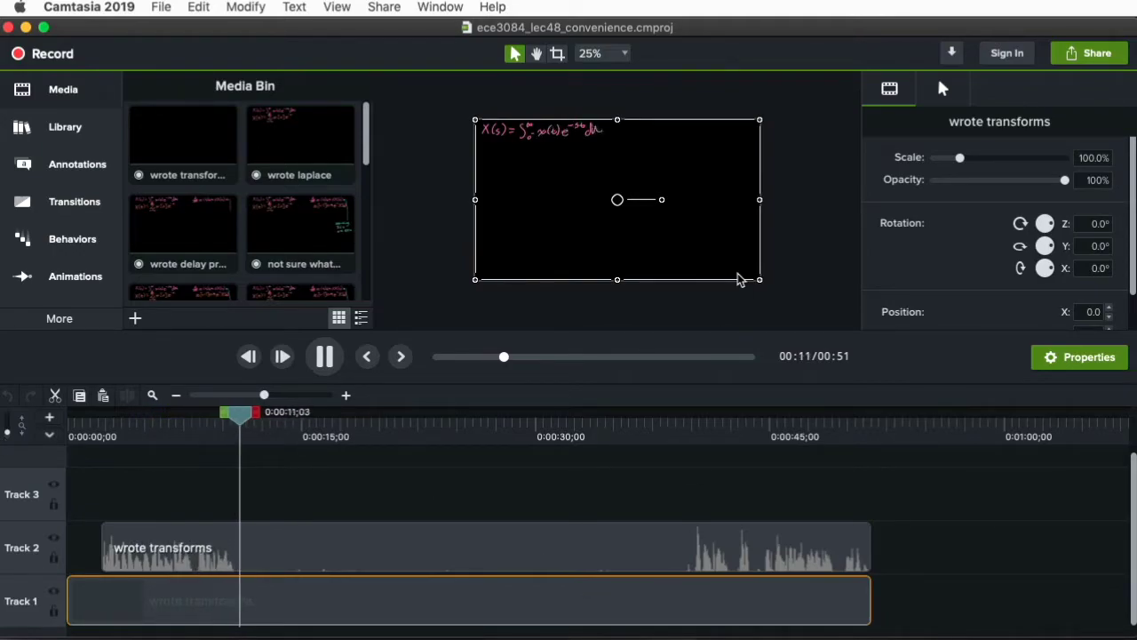
{"action": "left_click_drag", "start_coordinate": [247, 427], "coordinate": [354, 552]}
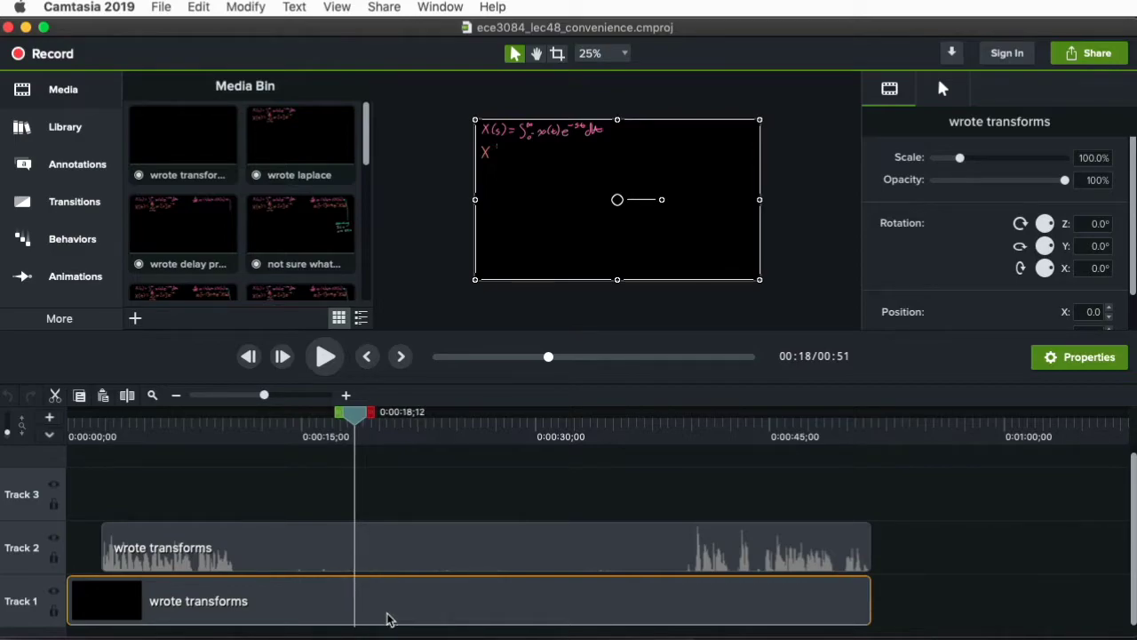
{"action": "key", "text": "s"}
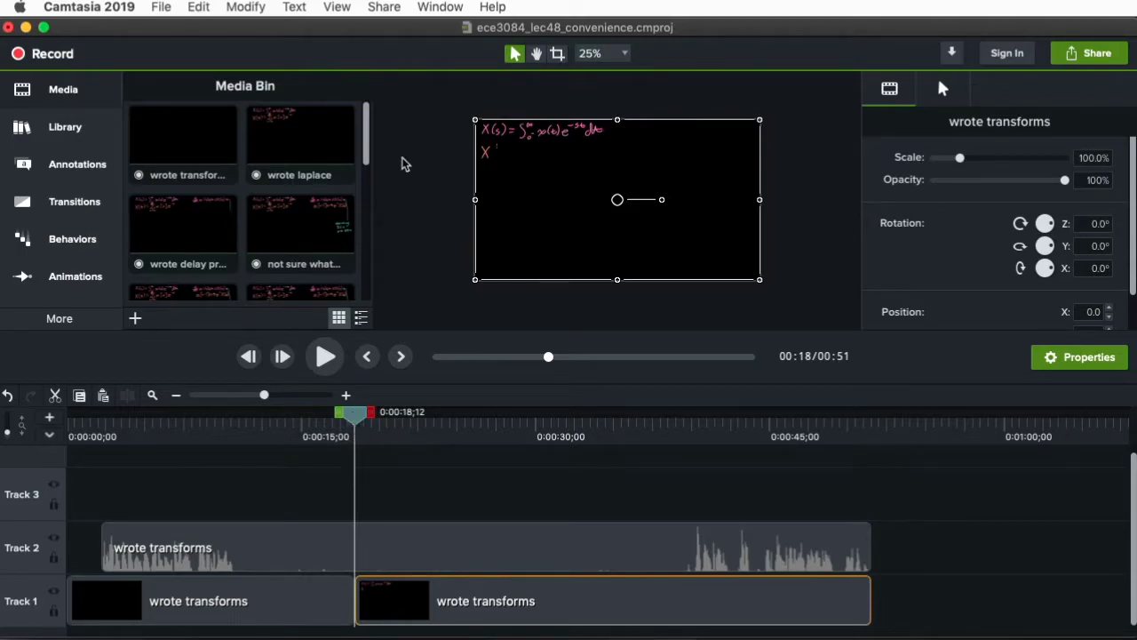
Try splitting the wrote transforms audio clip on Track 2 at 0:00:18;12 and undo that split
{"action": "left_click", "coordinate": [193, 6]}
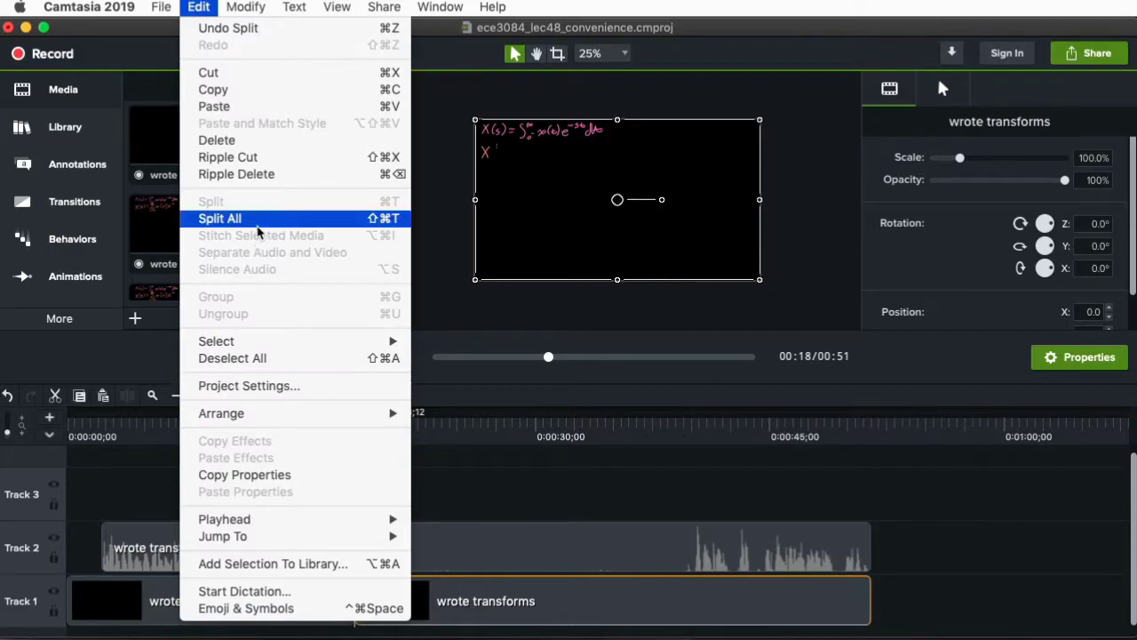
{"action": "left_click", "coordinate": [258, 218]}
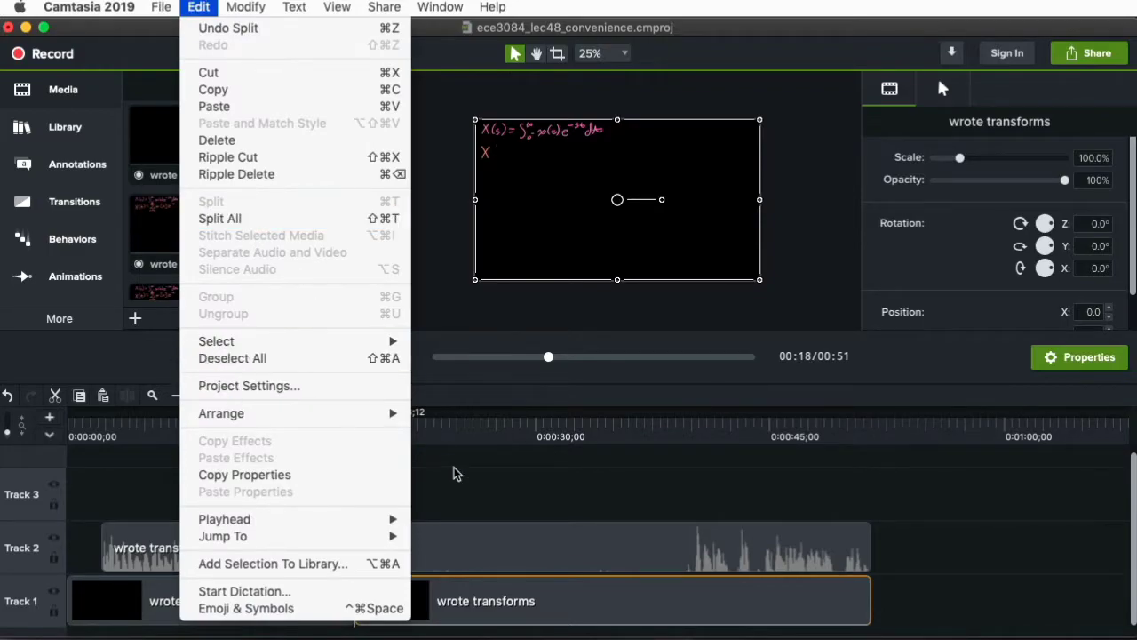
{"action": "left_click", "coordinate": [416, 553]}
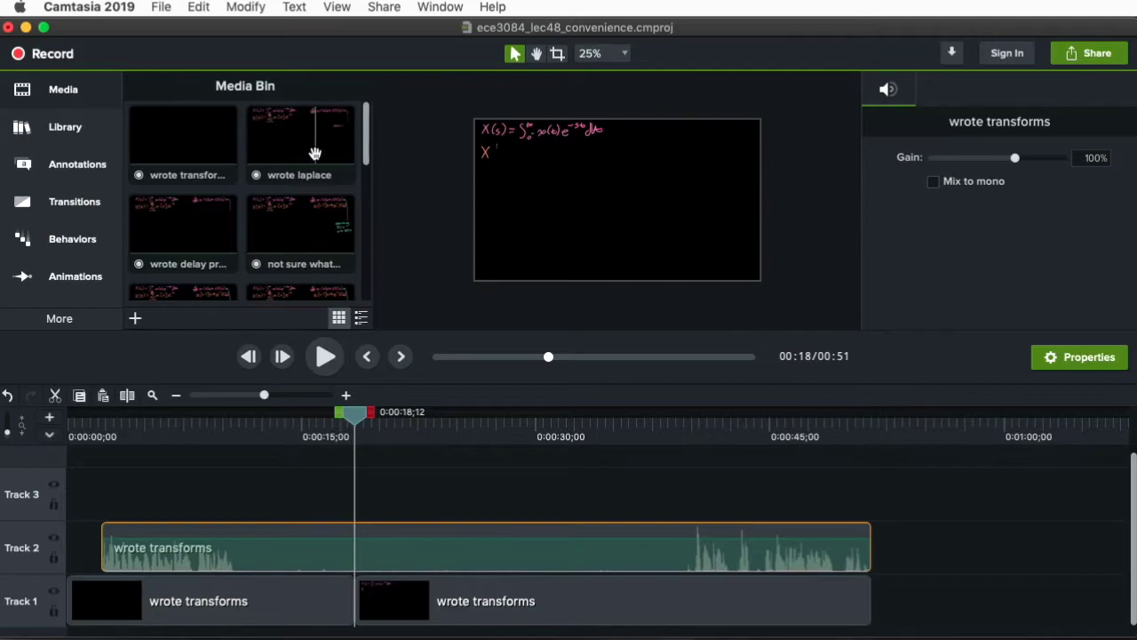
{"action": "left_click", "coordinate": [245, 7]}
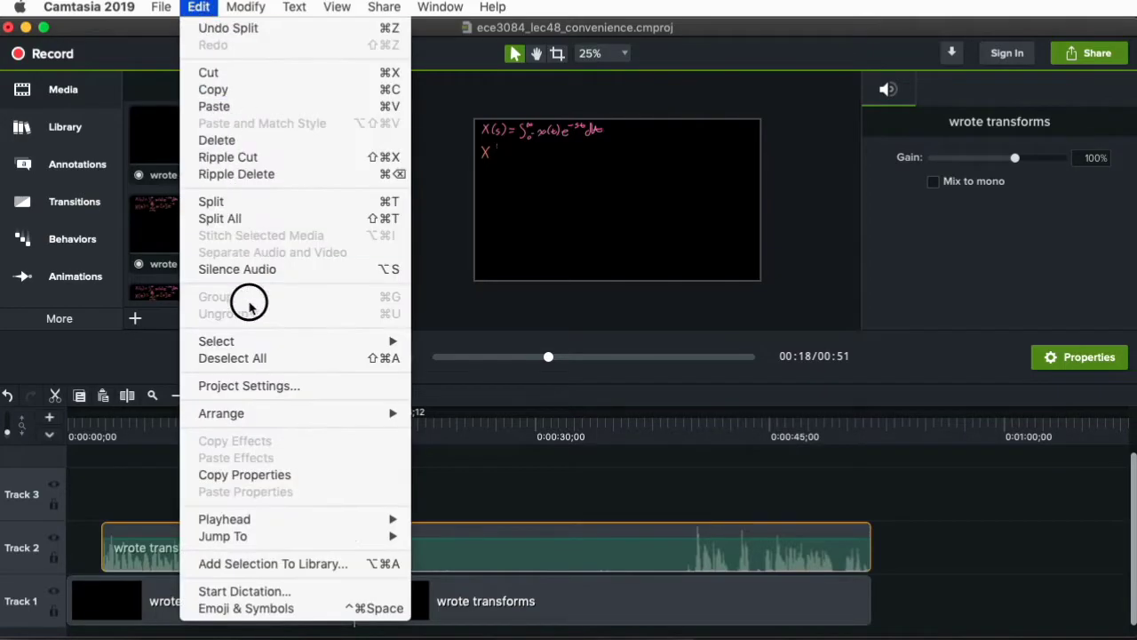
{"action": "left_click", "coordinate": [238, 201]}
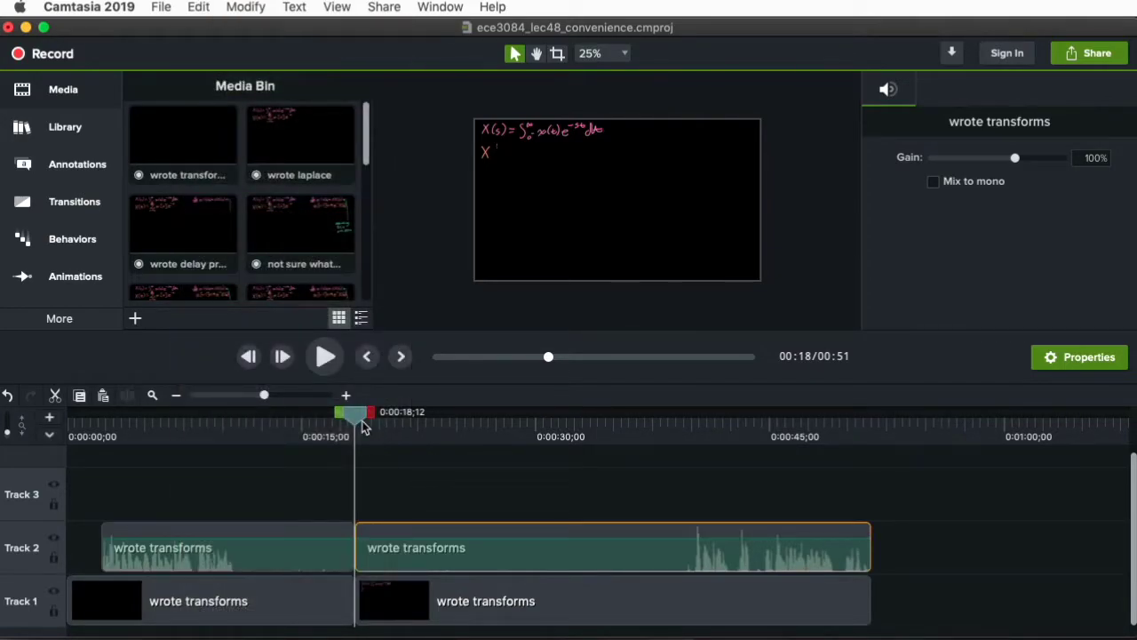
{"action": "left_click_drag", "start_coordinate": [362, 428], "coordinate": [436, 456]}
{"action": "key", "text": "super+z"}
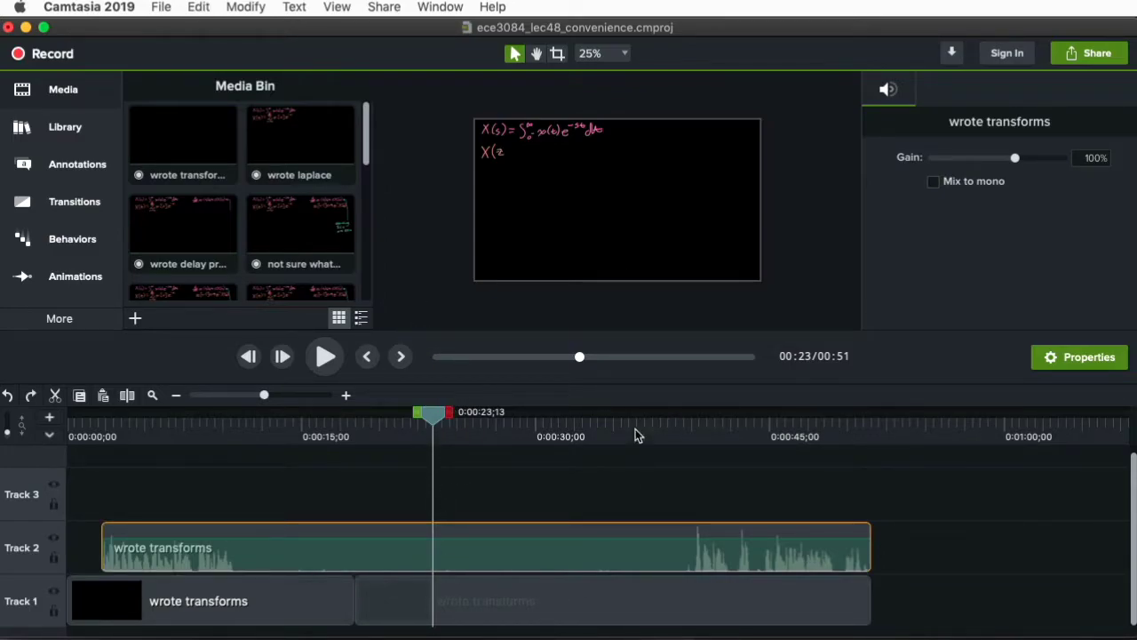
Try splitting all tracks at 0:00:23;13 with Split All and undo that split
{"action": "left_click", "coordinate": [154, 6]}
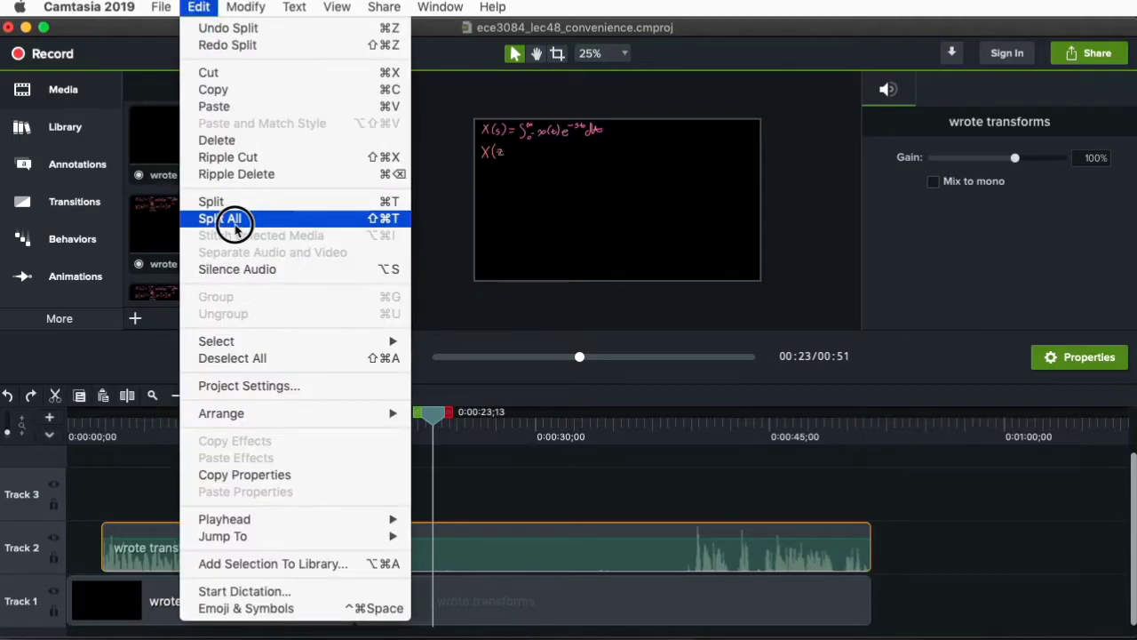
{"action": "left_click", "coordinate": [246, 7]}
{"action": "left_click", "coordinate": [250, 7]}
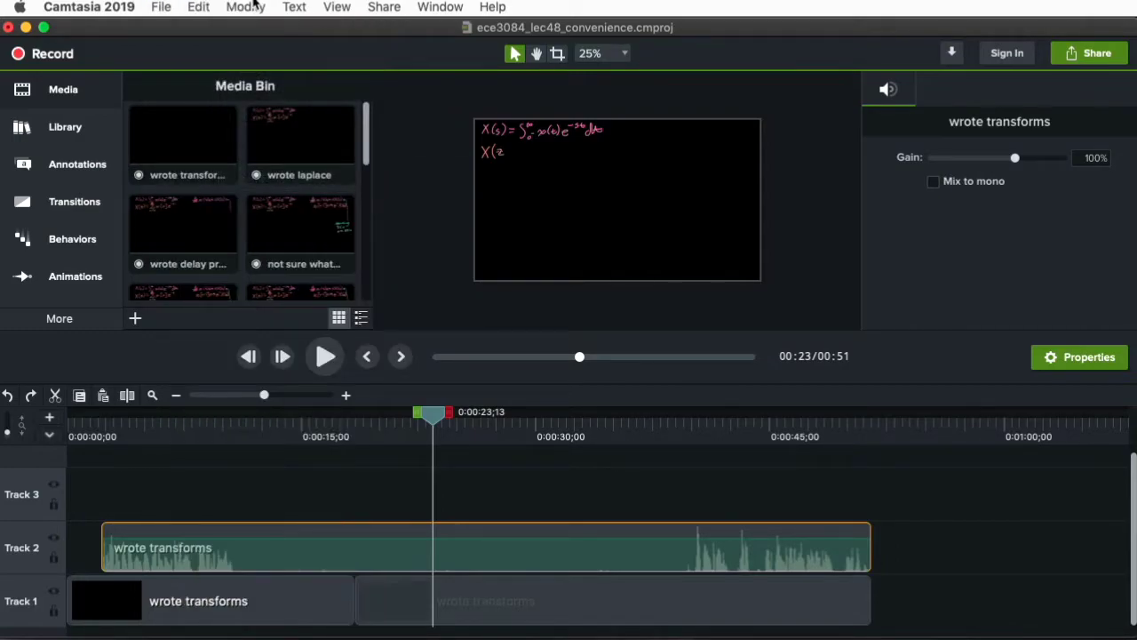
{"action": "key", "text": "s"}
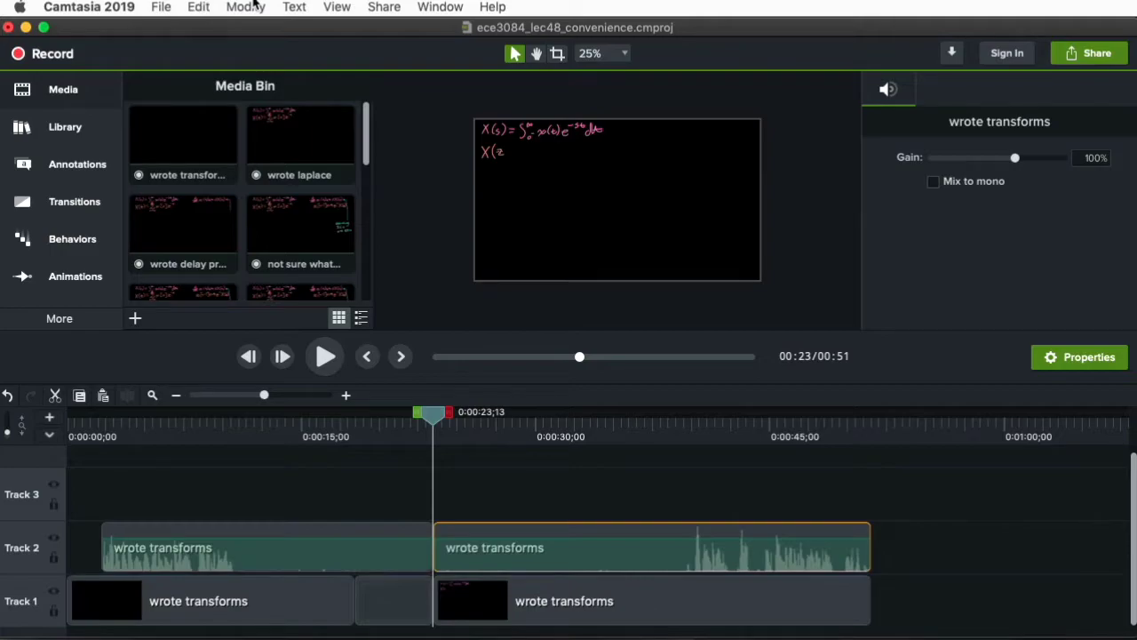
{"action": "left_click_drag", "start_coordinate": [431, 444], "coordinate": [521, 428]}
{"action": "key", "text": "ctrl+z"}
{"action": "key", "text": "ctrl+z"}
Split the second Track 1 video clip at about 0:00:22 and delete the short segment between the two cuts
{"action": "left_click_drag", "start_coordinate": [293, 457], "coordinate": [403, 486]}
{"action": "left_click", "coordinate": [396, 624]}
{"action": "left_click", "coordinate": [380, 604]}
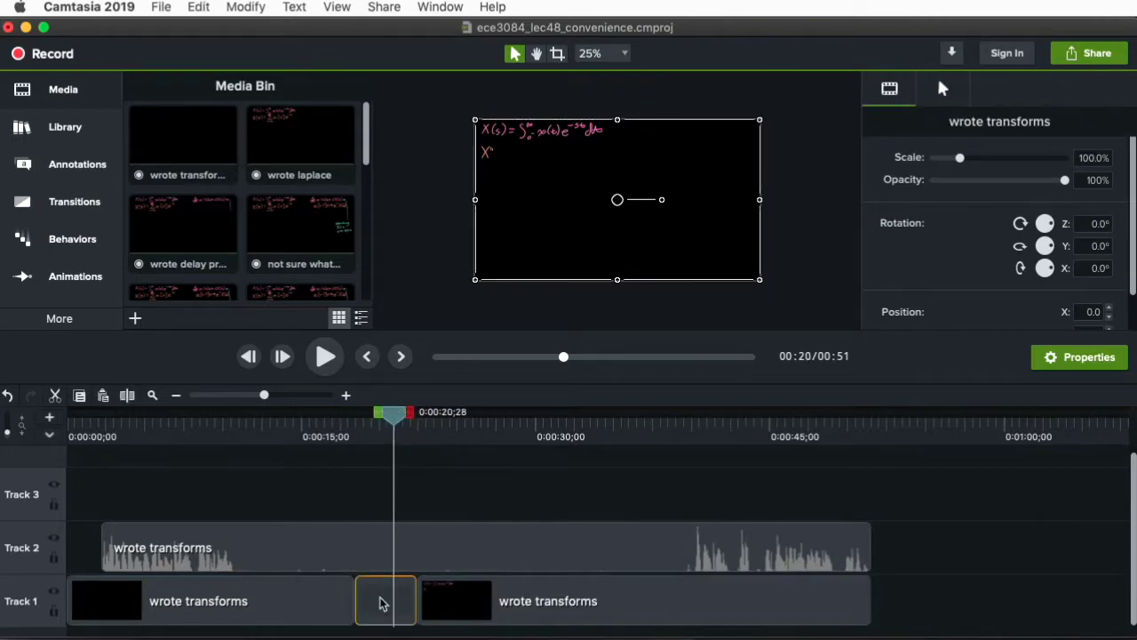
{"action": "key", "text": "Escape"}
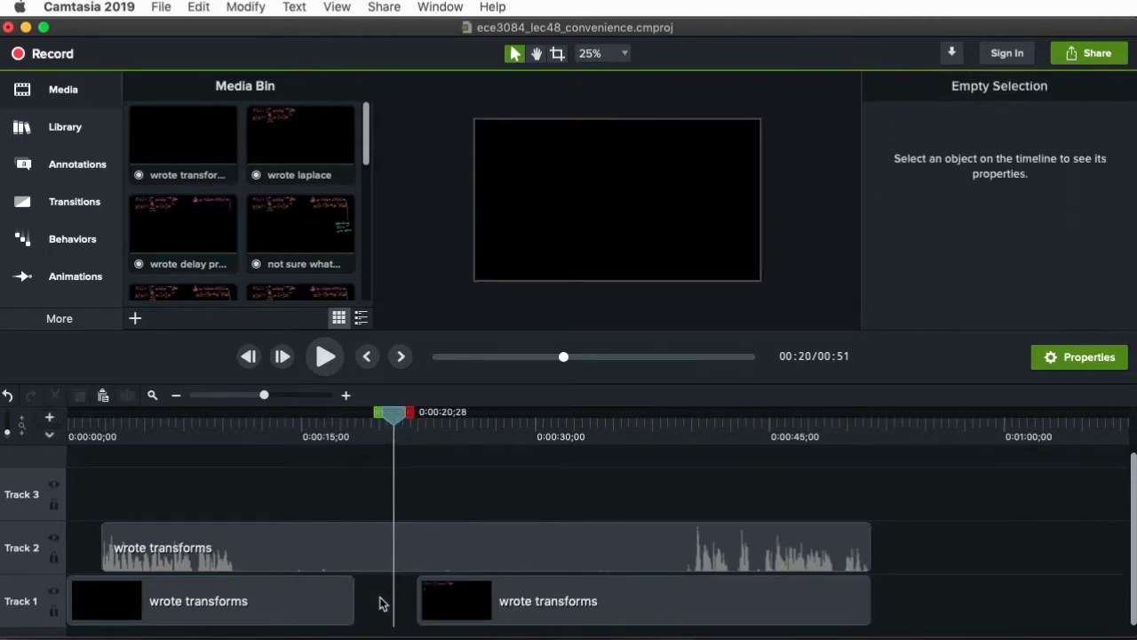
Play back several parts of the timeline to check the video gap on Track 1 and the narration near the end
{"action": "left_click_drag", "start_coordinate": [400, 442], "coordinate": [189, 454]}
{"action": "key", "text": "space"}
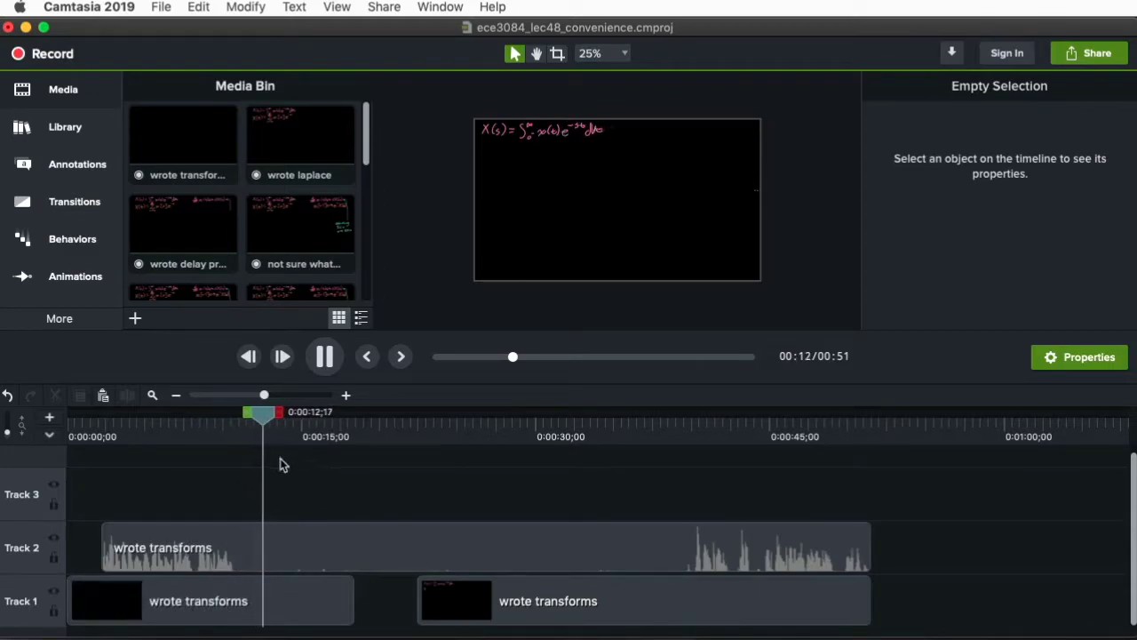
{"action": "left_click", "coordinate": [271, 417]}
{"action": "left_click_drag", "start_coordinate": [271, 417], "coordinate": [695, 471]}
{"action": "key", "text": "space"}
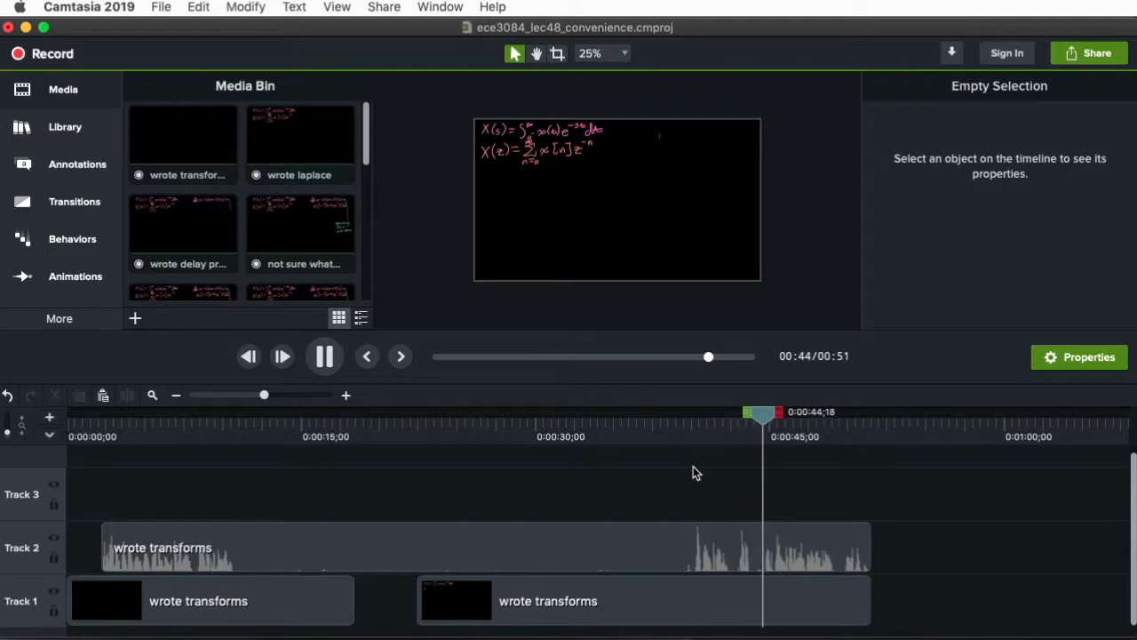
{"action": "key", "text": "space"}
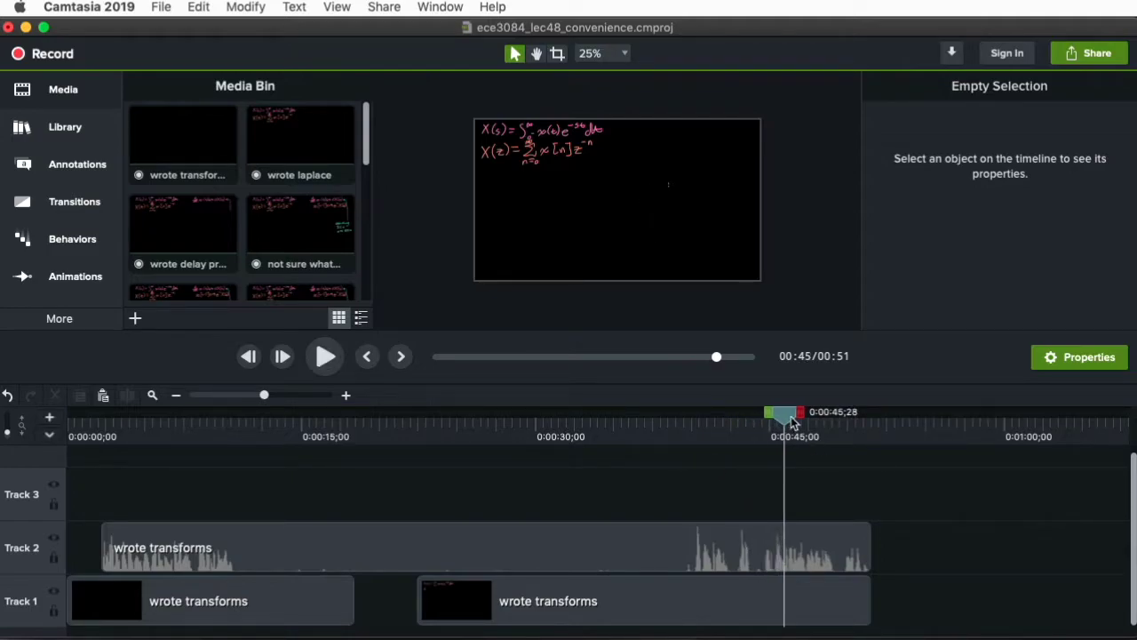
{"action": "mouse_move", "coordinate": [793, 422]}
{"action": "left_mouse_down"}
{"action": "mouse_move", "coordinate": [719, 426]}
{"action": "mouse_move", "coordinate": [779, 433]}
{"action": "left_mouse_up"}
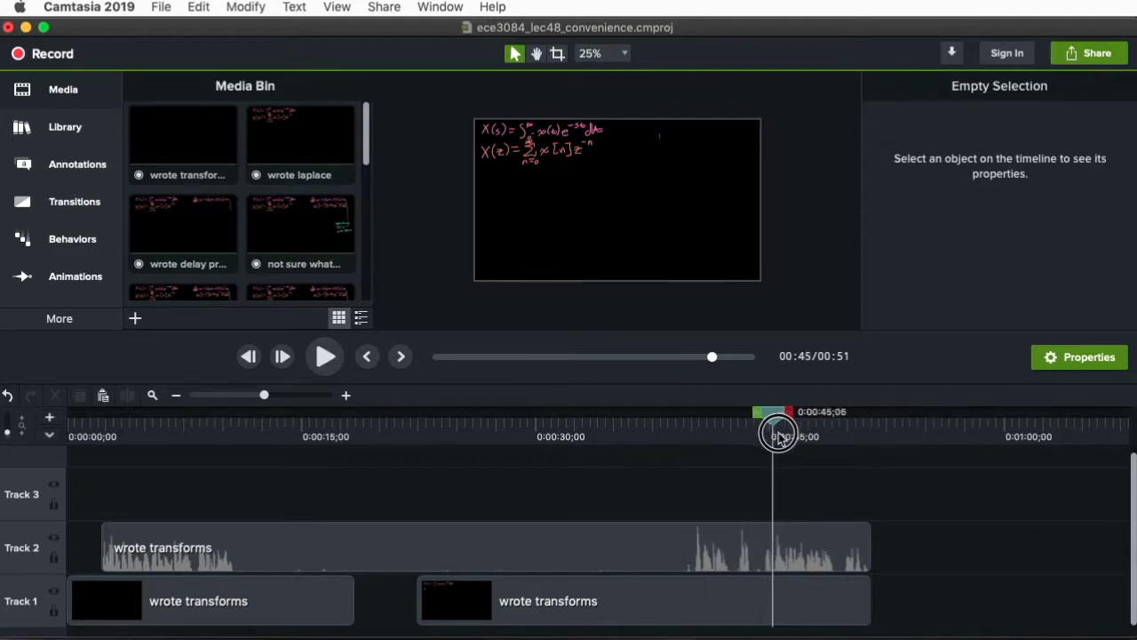
{"action": "key", "text": "space"}
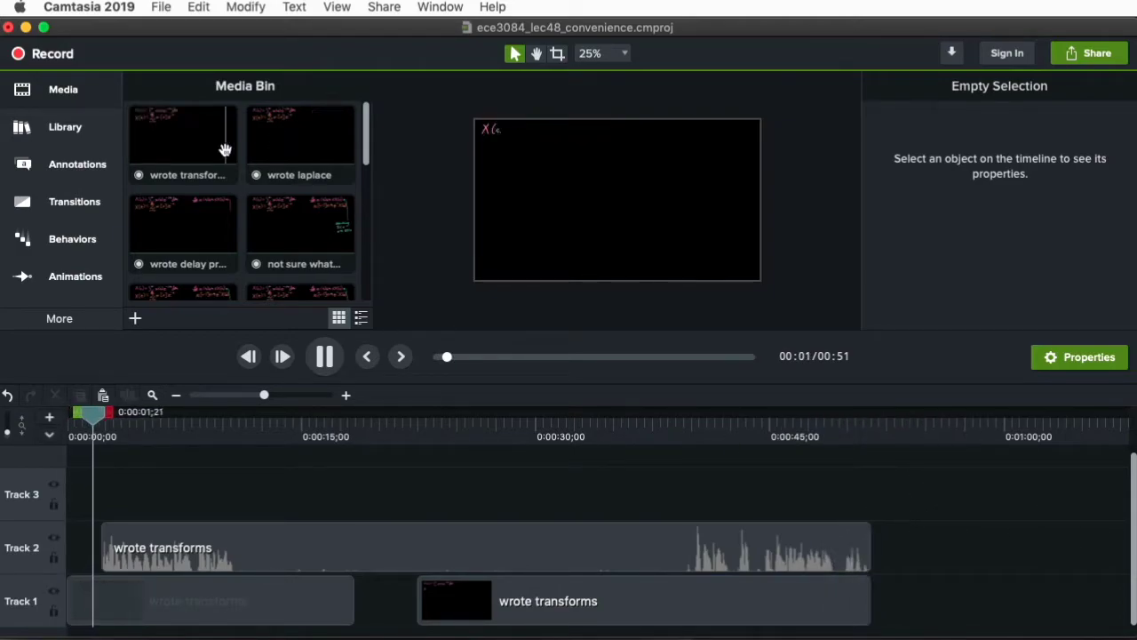
{"action": "key", "text": "space"}
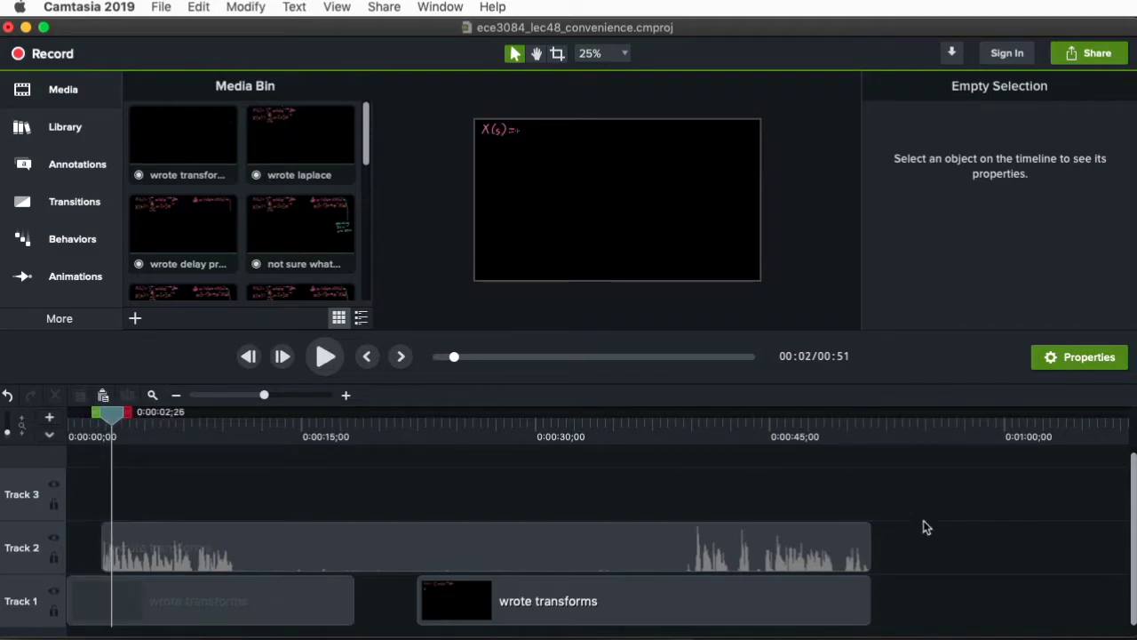
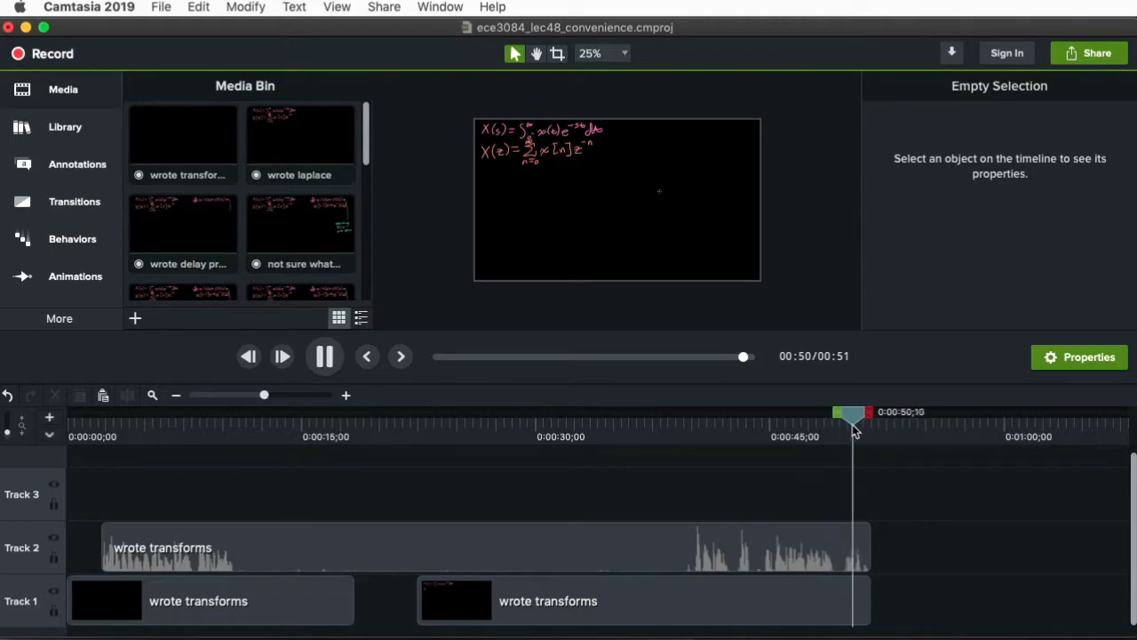
{"action": "left_click_drag", "start_coordinate": [869, 423], "coordinate": [817, 447]}
{"action": "key", "text": "space"}
{"action": "key", "text": "space"}
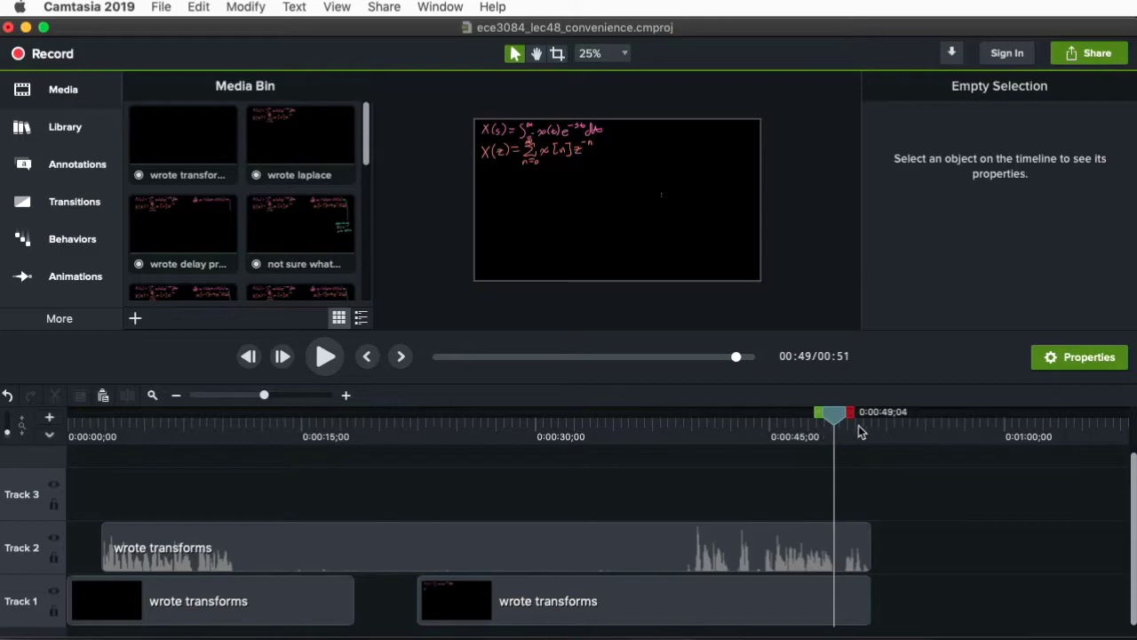
Split the Track 2 audio clip at 0:00:11;02 and delete everything after the cut
{"action": "left_click_drag", "start_coordinate": [833, 416], "coordinate": [240, 487]}
{"action": "left_click_drag", "start_coordinate": [870, 547], "coordinate": [847, 533]}
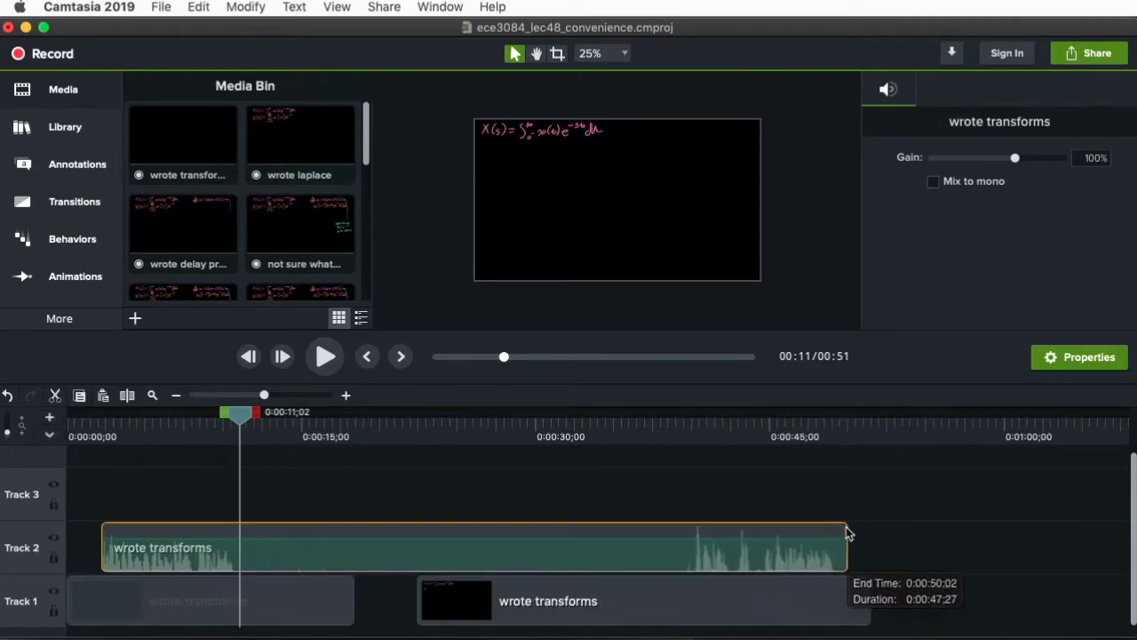
{"action": "key", "text": "super+z"}
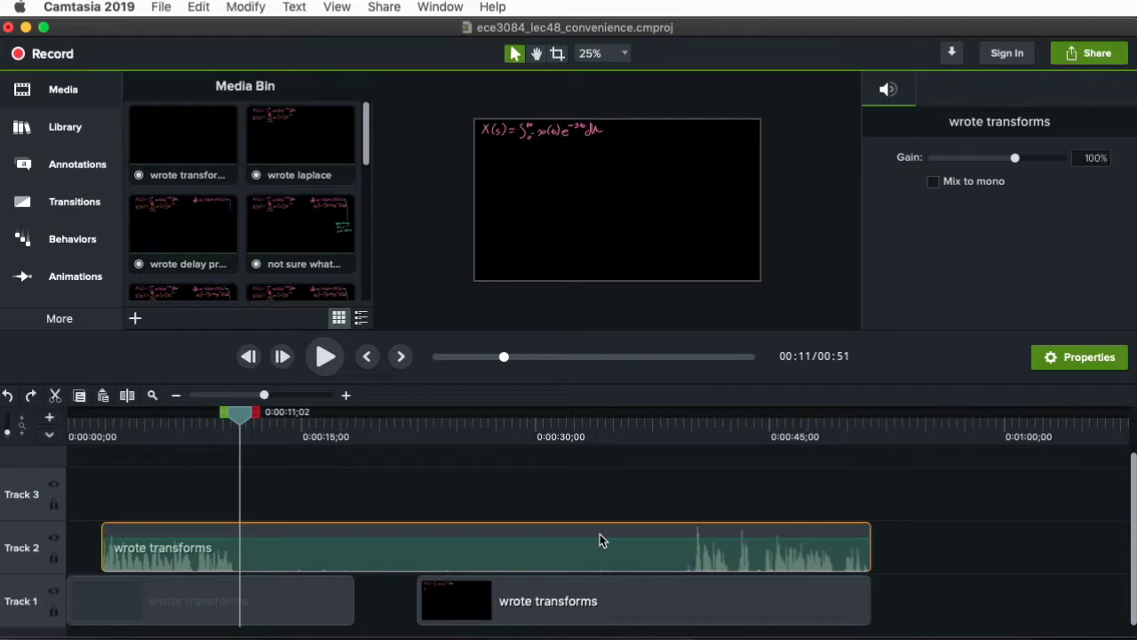
{"action": "key", "text": "super+t"}
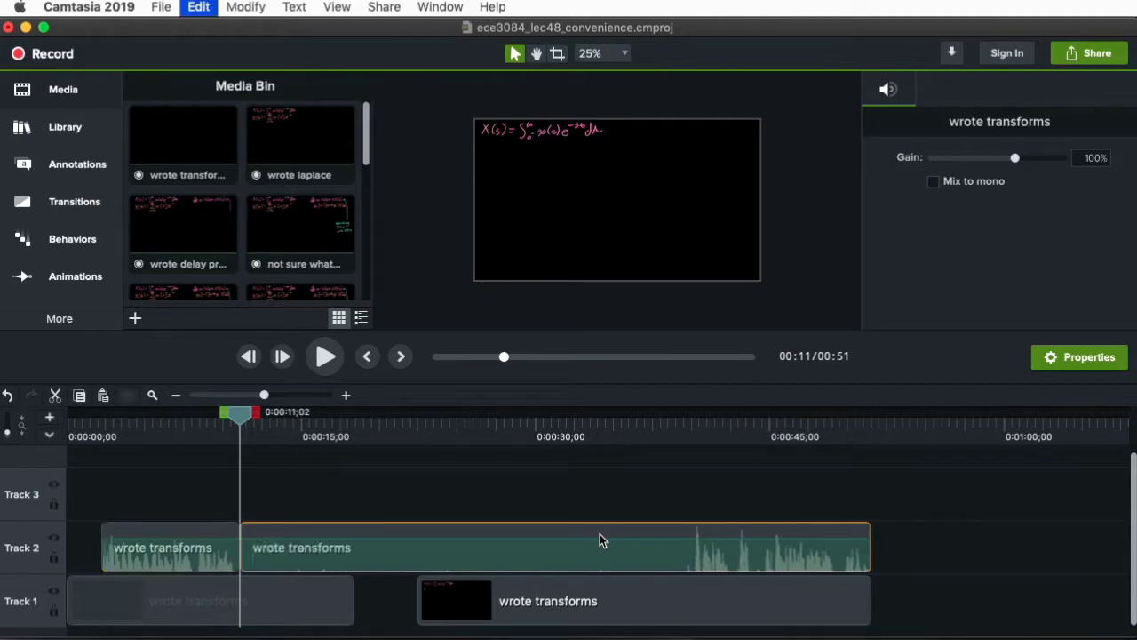
{"action": "key", "text": "Delete"}
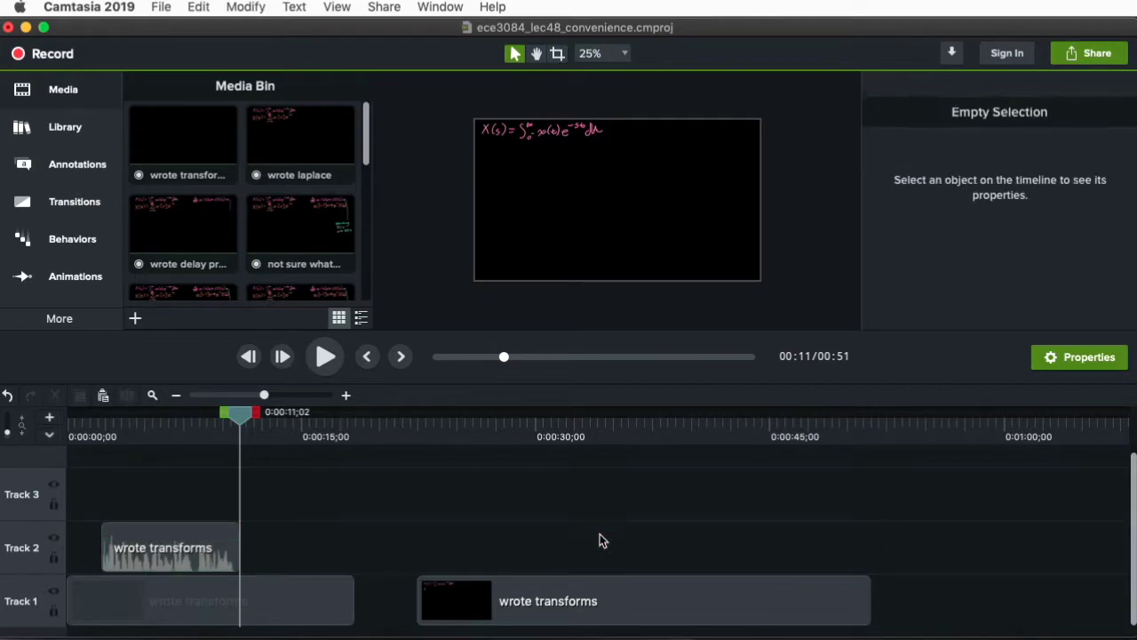
Split the second Track 1 video clip at 0:00:39;11 and delete the portion after the cut
{"action": "left_click_drag", "start_coordinate": [241, 418], "coordinate": [686, 425]}
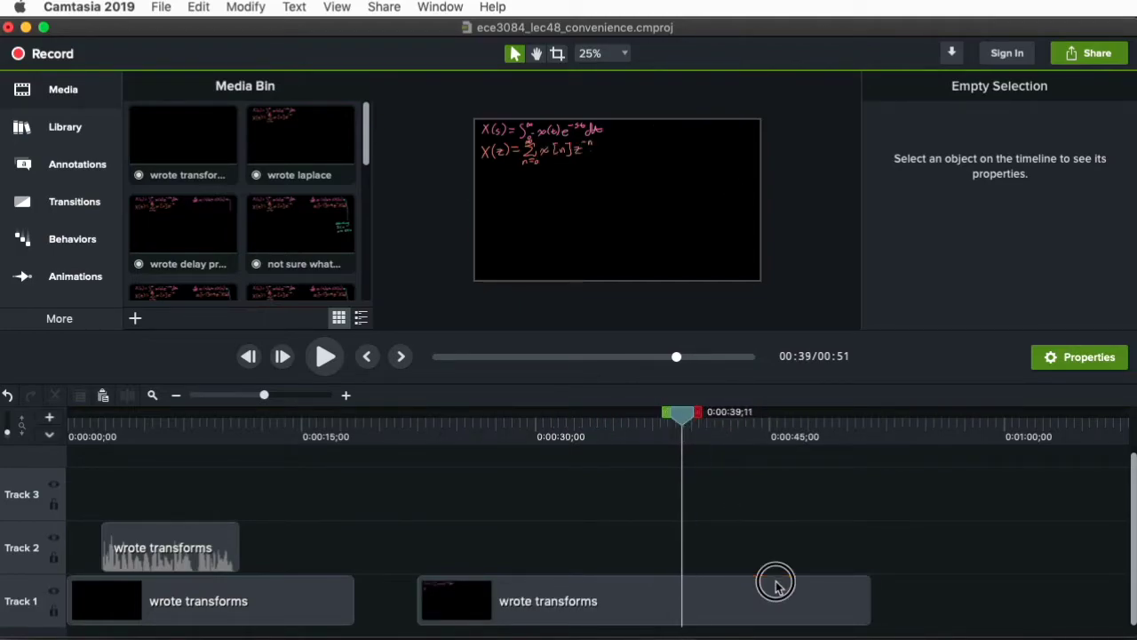
{"action": "left_click", "coordinate": [775, 586]}
{"action": "key", "text": "s"}
{"action": "key", "text": "Delete"}
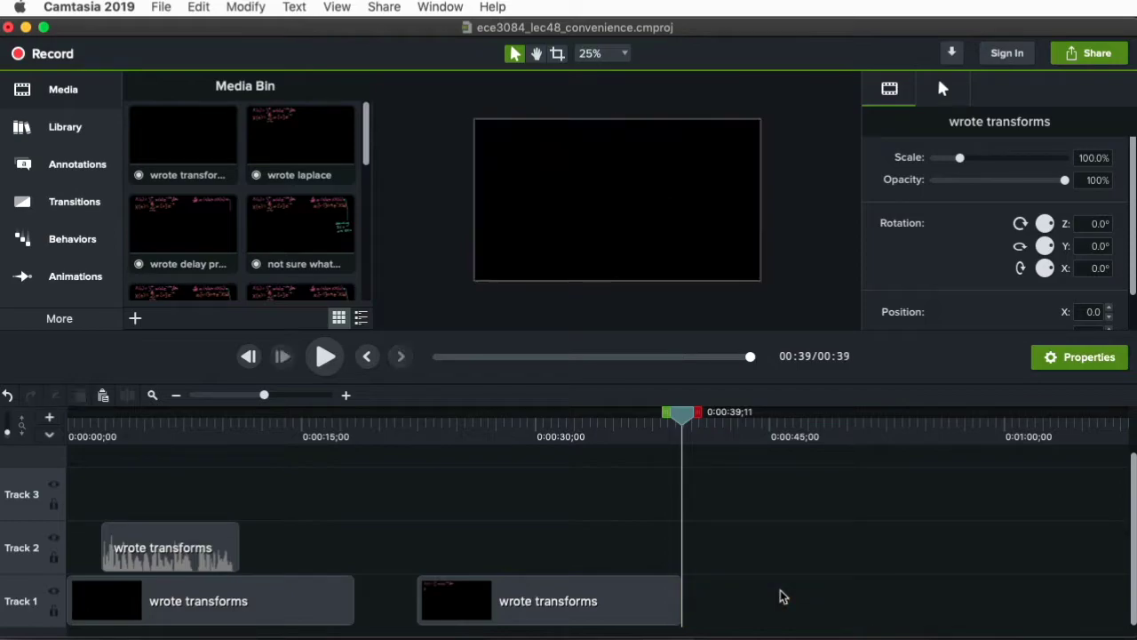
Move the second Track 1 clip against the end of the first clip to close the gap, and save the project
{"action": "left_click_drag", "start_coordinate": [520, 622], "coordinate": [475, 619]}
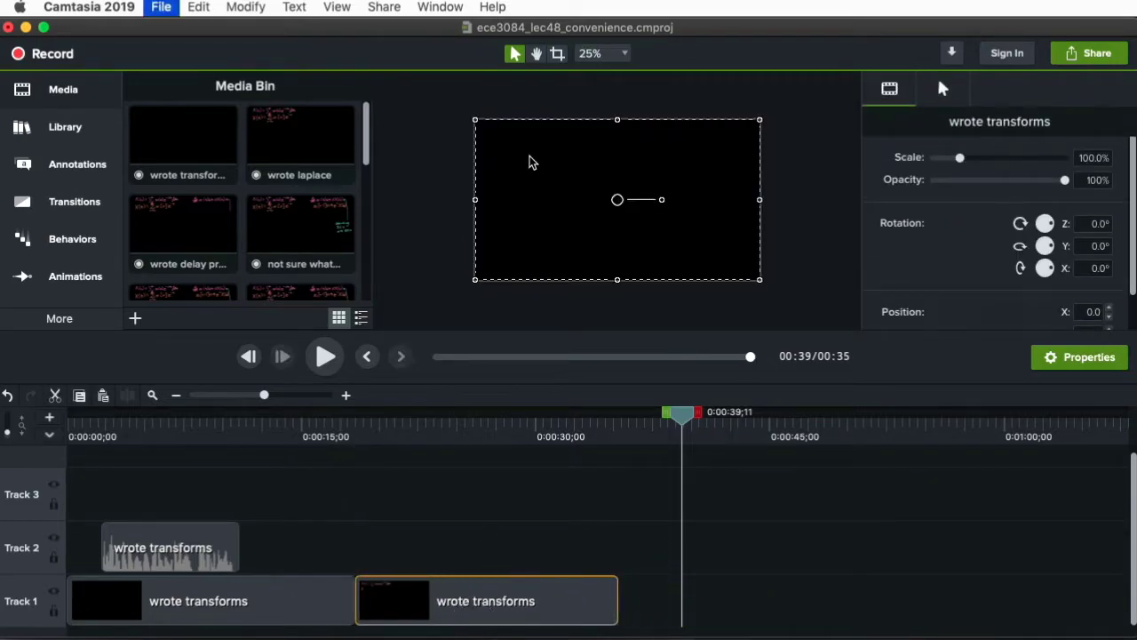
{"action": "key", "text": "super+s"}
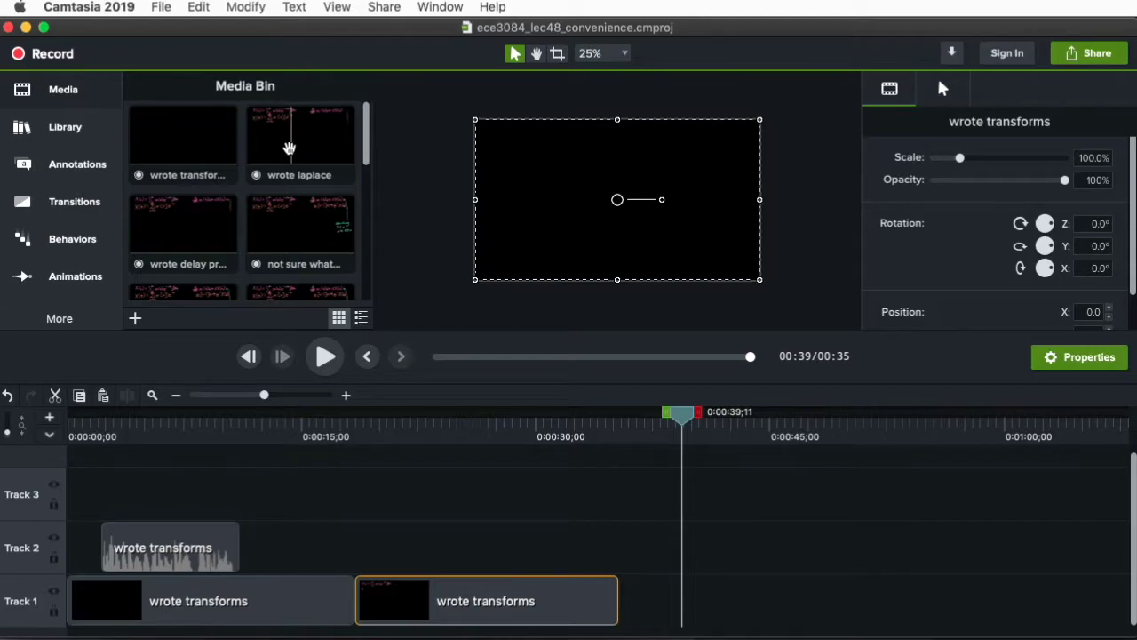
{"action": "key", "text": "space"}
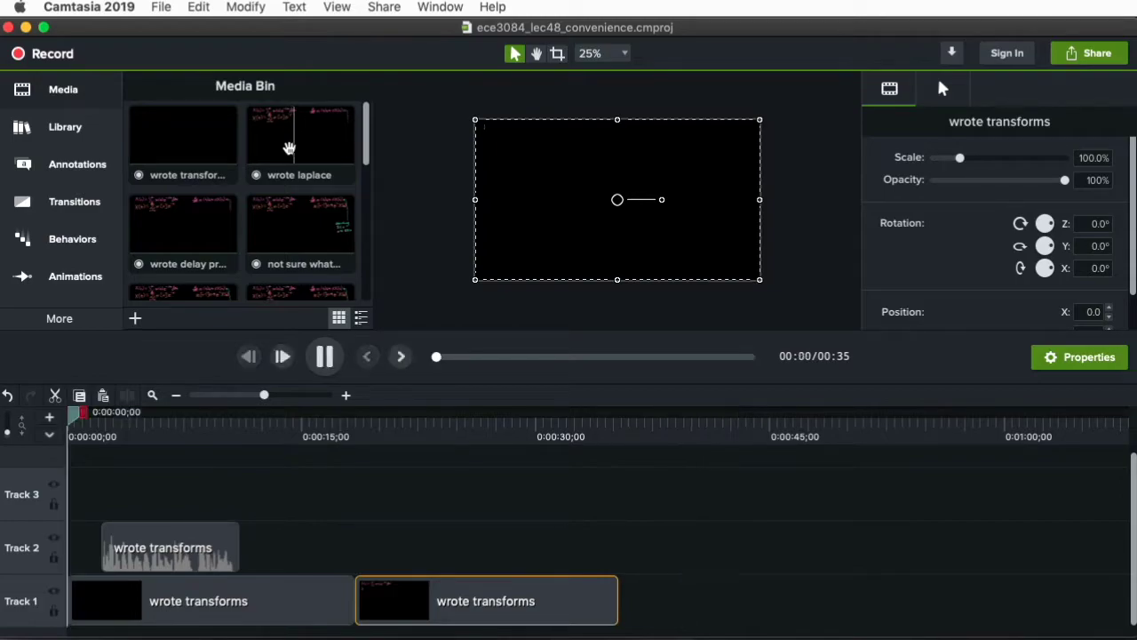
{"action": "key", "text": "space"}
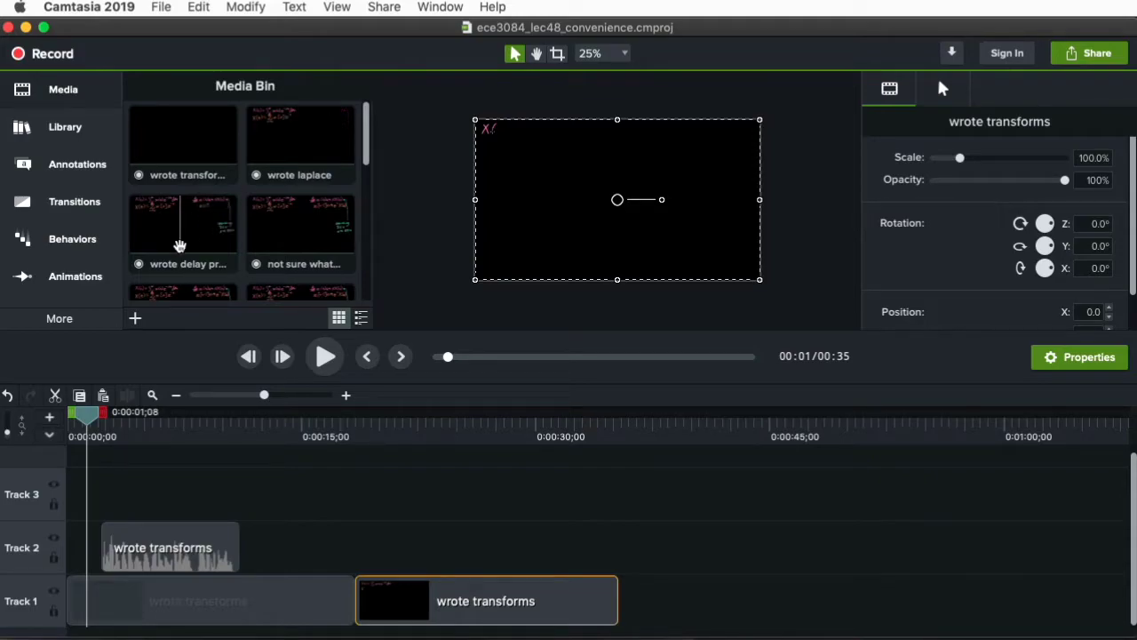
Add the wrote laplace recording from the media bin to the end of Track 1
{"action": "left_click", "coordinate": [281, 151]}
{"action": "left_click_drag", "start_coordinate": [280, 151], "coordinate": [622, 613]}
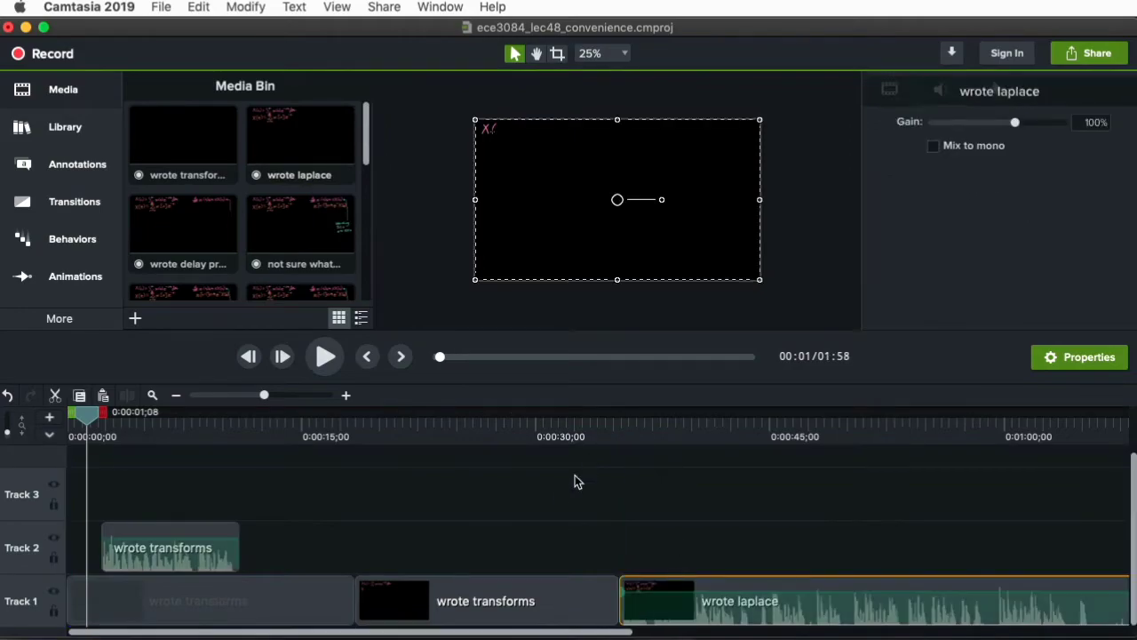
Separate the video and audio of the wrote laplace clip on Track 1
{"action": "left_click", "coordinate": [93, 415]}
{"action": "left_click_drag", "start_coordinate": [94, 415], "coordinate": [571, 592]}
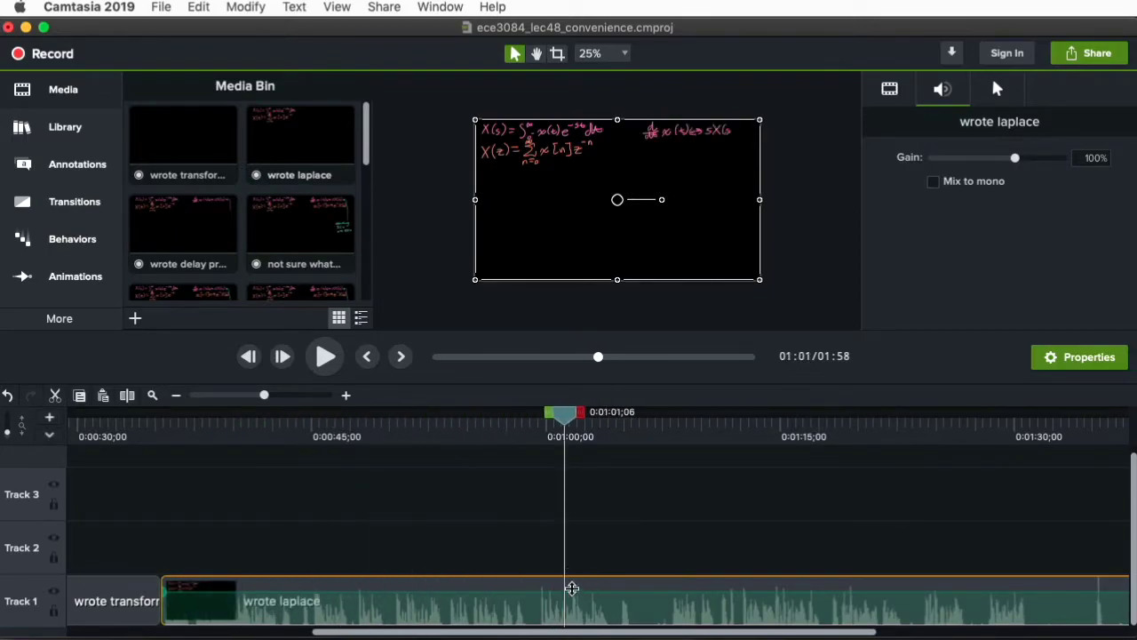
{"action": "right_click", "coordinate": [640, 592]}
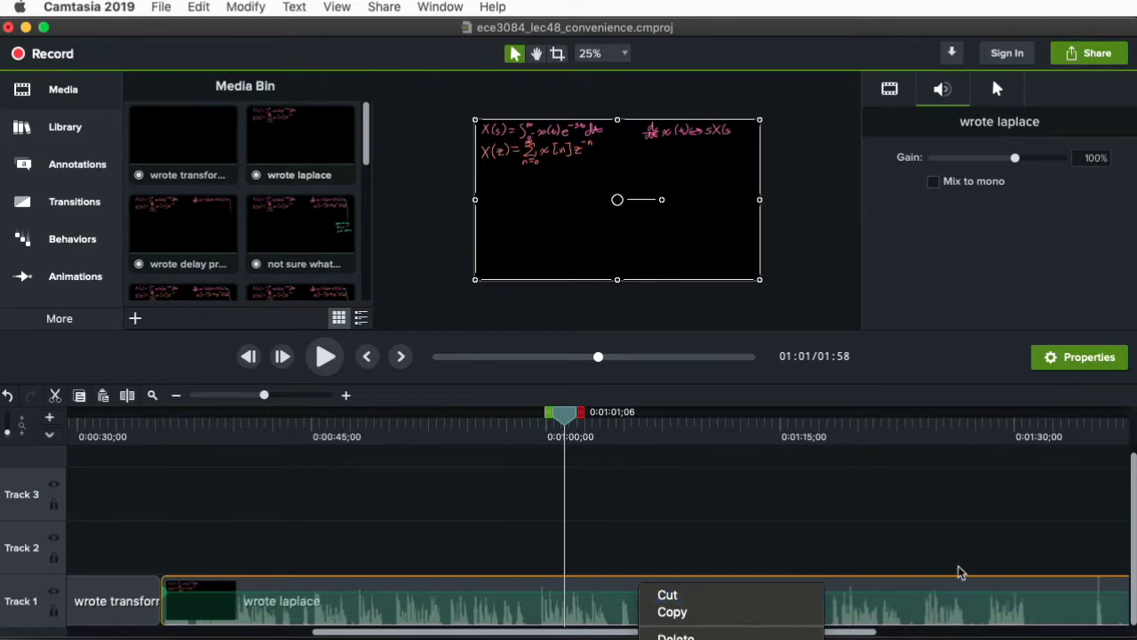
{"action": "key", "text": "Escape"}
{"action": "left_click_drag", "start_coordinate": [1133, 635], "coordinate": [1111, 441]}
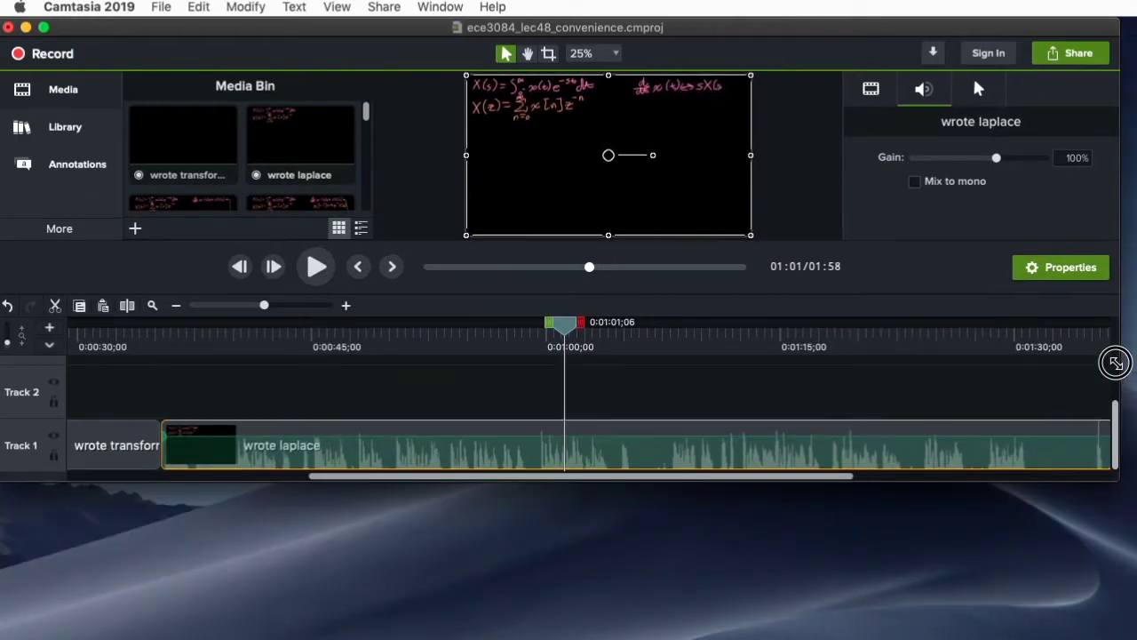
{"action": "right_click", "coordinate": [644, 430]}
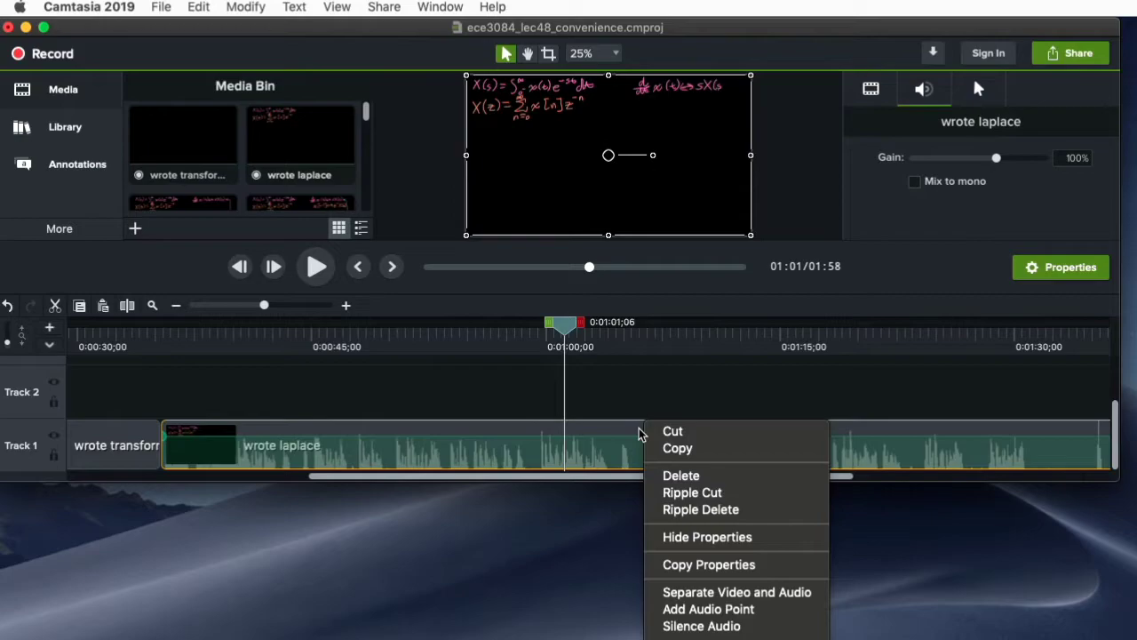
{"action": "left_click", "coordinate": [754, 593]}
Split the Track 2 wrote laplace audio at 0:01:31;11 and delete everything after the cut
{"action": "left_click_drag", "start_coordinate": [582, 327], "coordinate": [5, 342]}
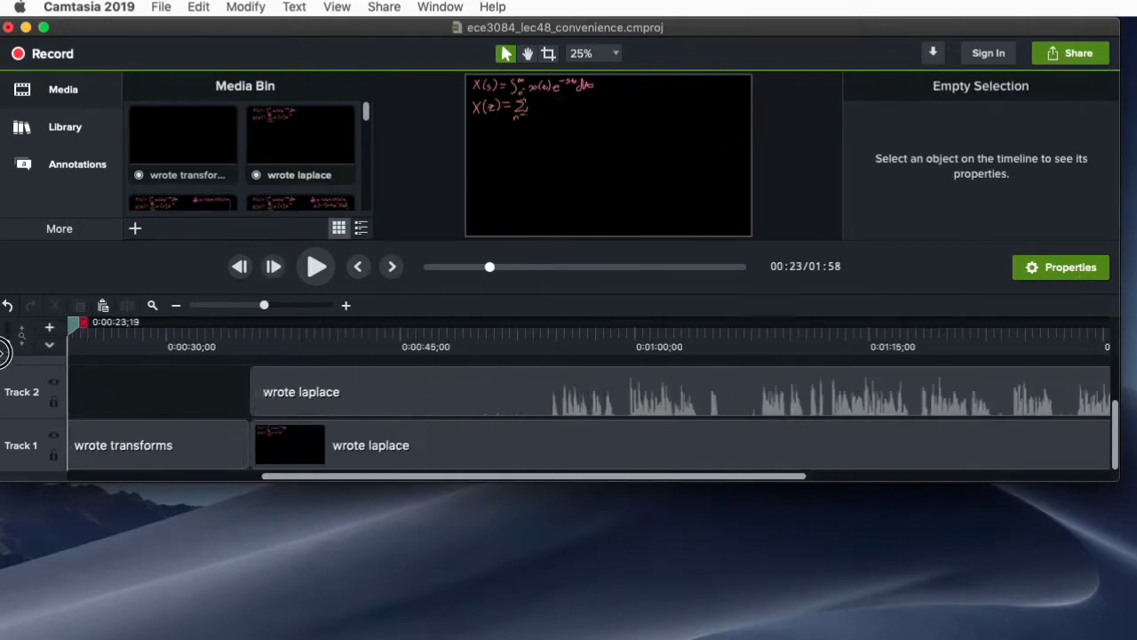
{"action": "key", "text": "space"}
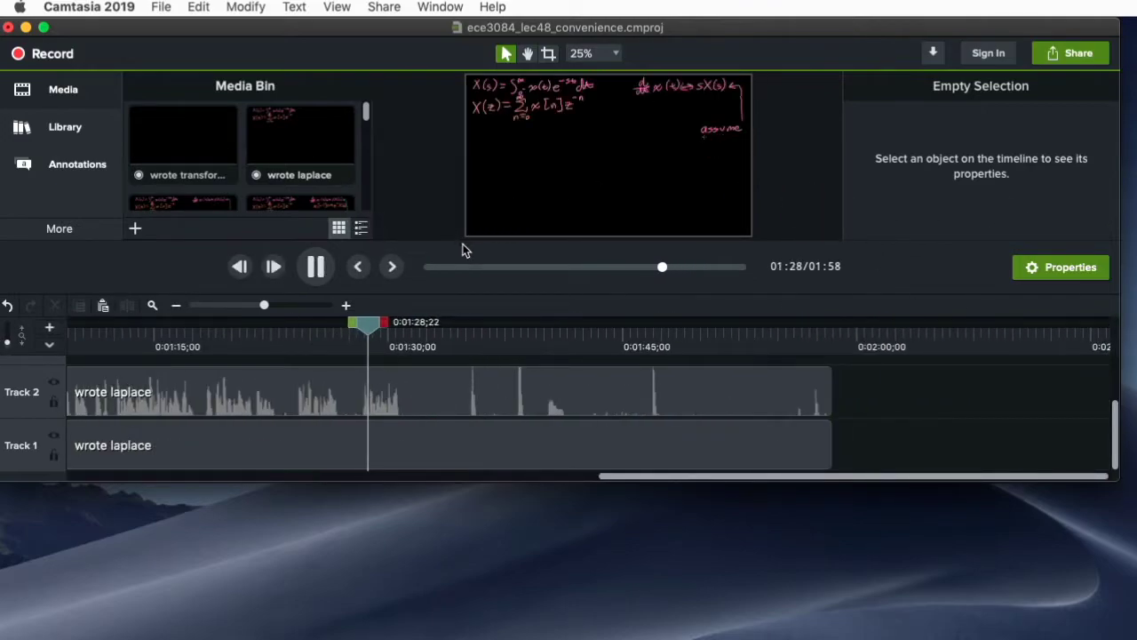
{"action": "left_click_drag", "start_coordinate": [654, 344], "coordinate": [815, 375]}
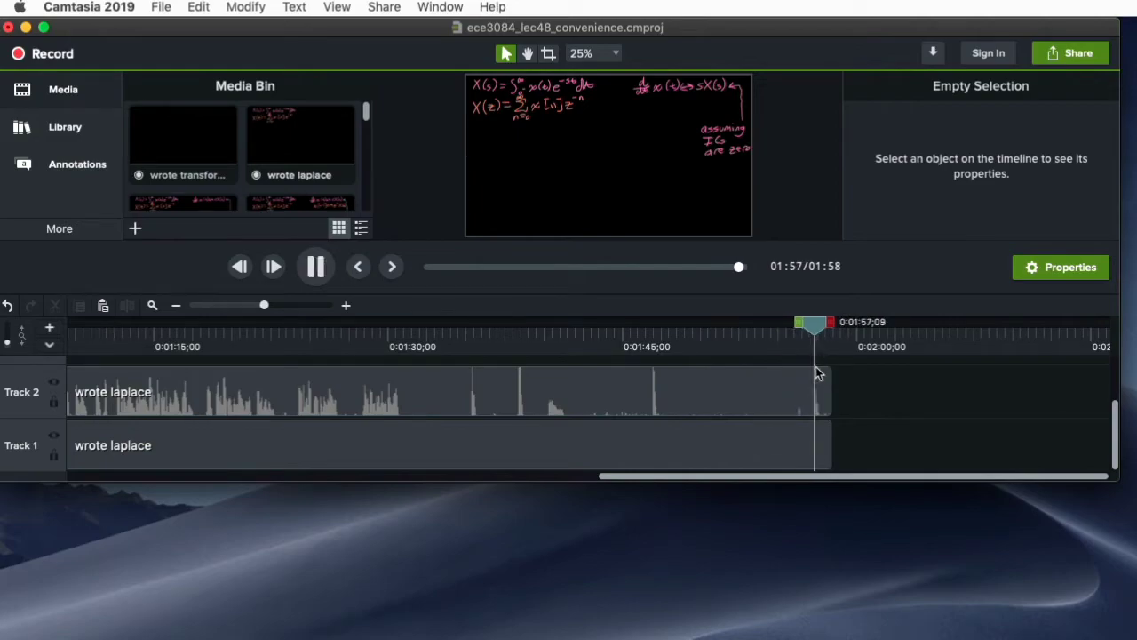
{"action": "left_click_drag", "start_coordinate": [815, 324], "coordinate": [458, 356]}
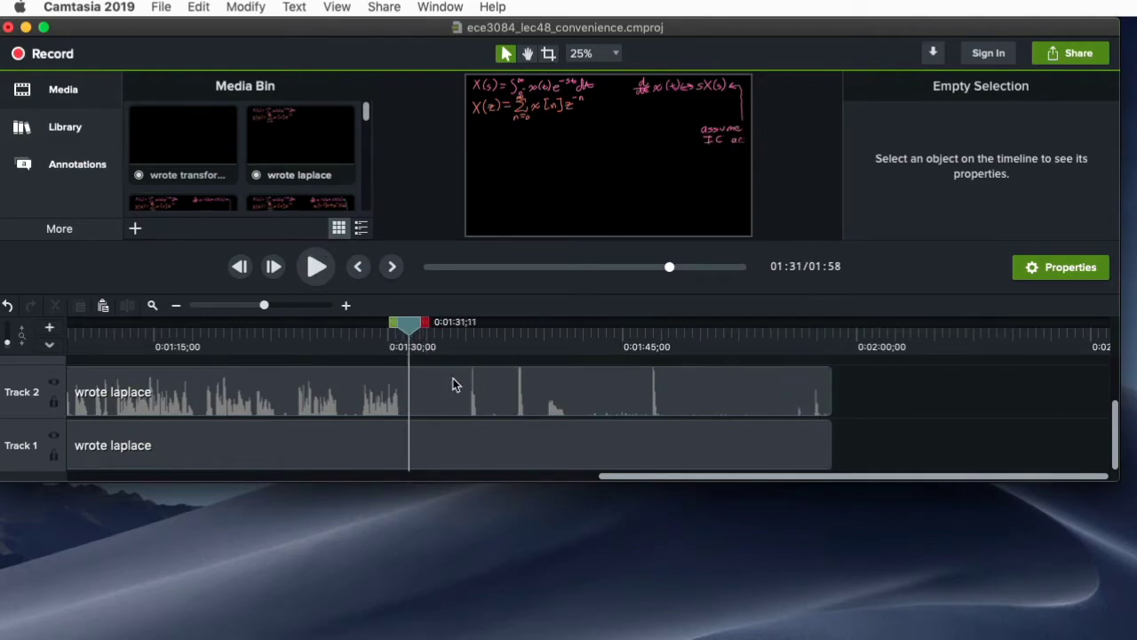
{"action": "left_click", "coordinate": [452, 383]}
{"action": "key", "text": "s"}
{"action": "key", "text": "Delete"}
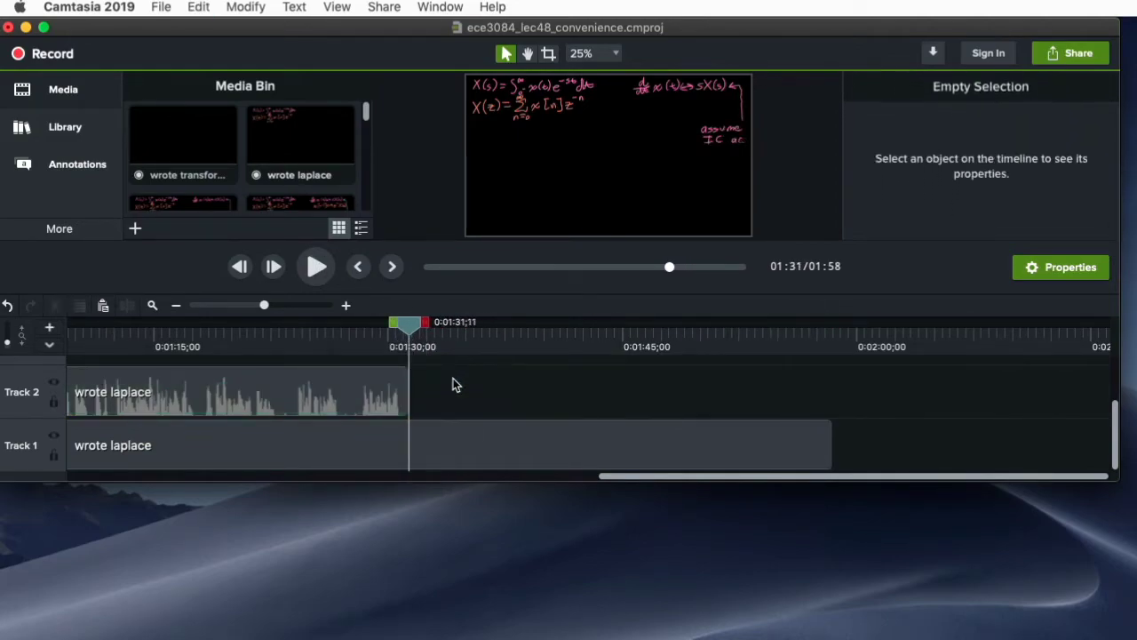
Preview the wrote delay property recording and replay the later part of the wrote laplace clip to find where it should end
{"action": "left_click_drag", "start_coordinate": [432, 350], "coordinate": [270, 335]}
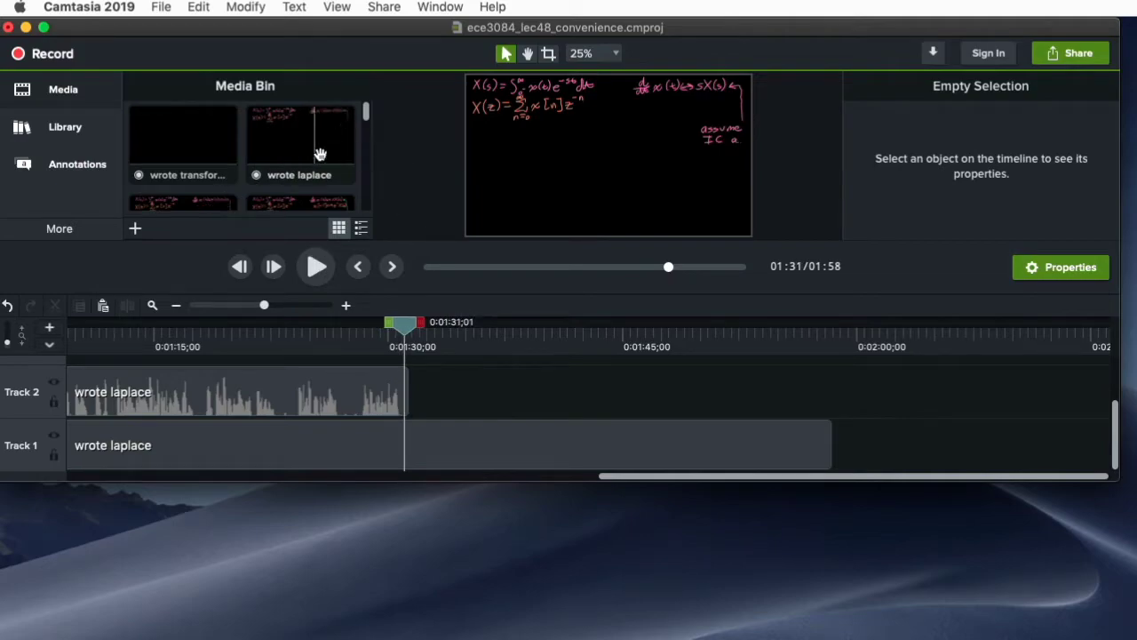
{"action": "double_click", "coordinate": [189, 202]}
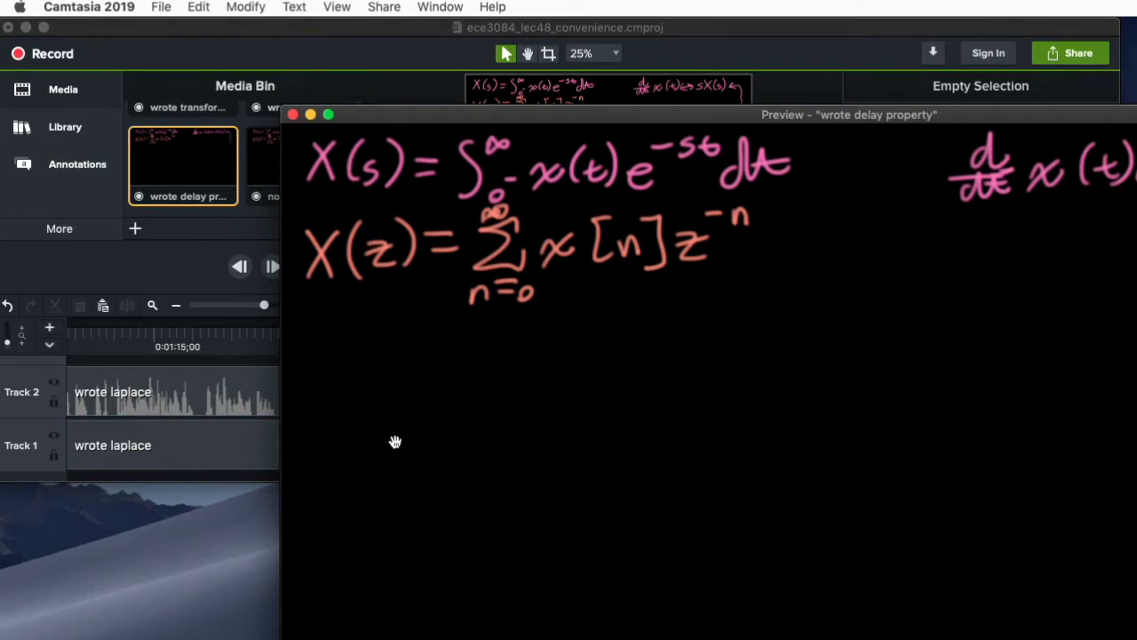
{"action": "left_click", "coordinate": [294, 115]}
{"action": "left_click_drag", "start_coordinate": [399, 338], "coordinate": [264, 354]}
{"action": "key", "text": "space"}
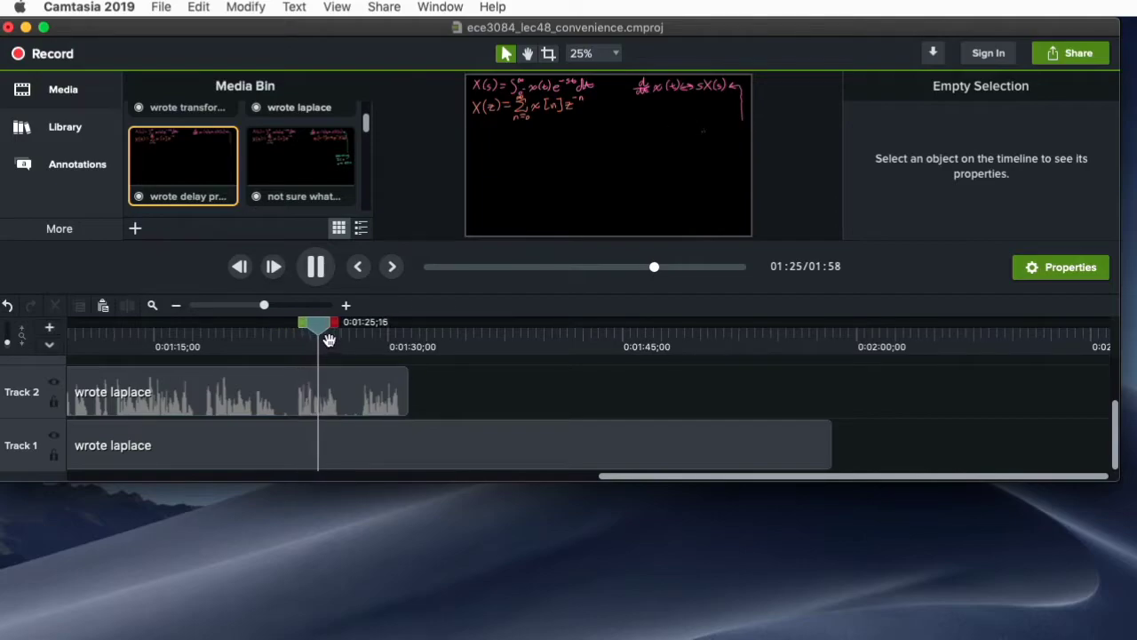
{"action": "left_click_drag", "start_coordinate": [336, 329], "coordinate": [205, 330]}
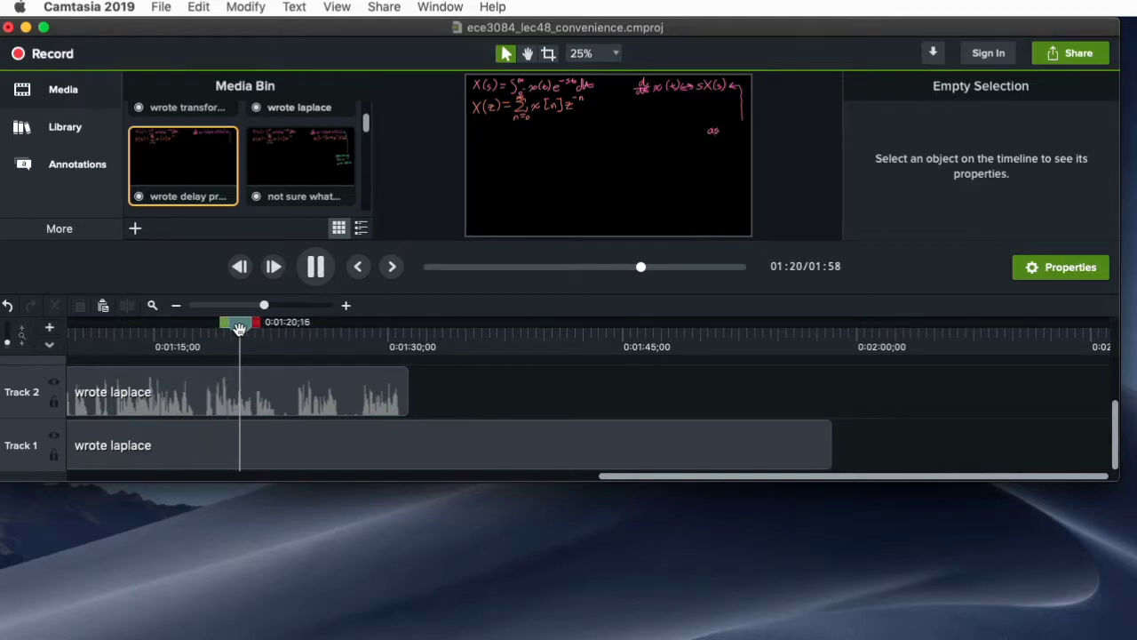
{"action": "left_click_drag", "start_coordinate": [241, 328], "coordinate": [420, 370]}
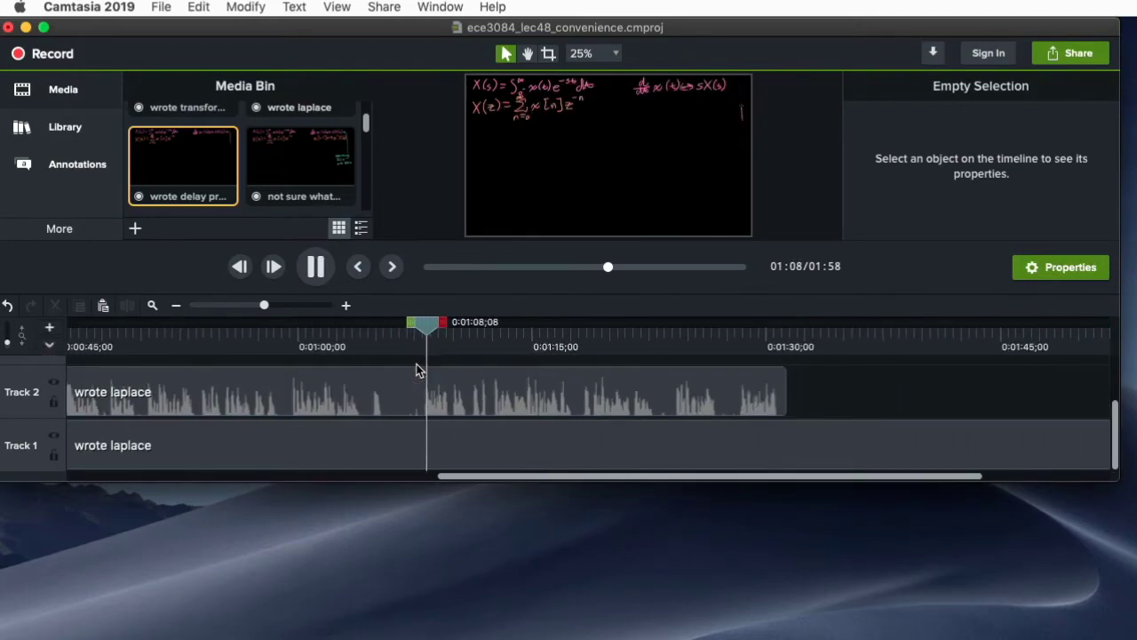
{"action": "left_click", "coordinate": [487, 334]}
{"action": "left_click_drag", "start_coordinate": [488, 334], "coordinate": [311, 356]}
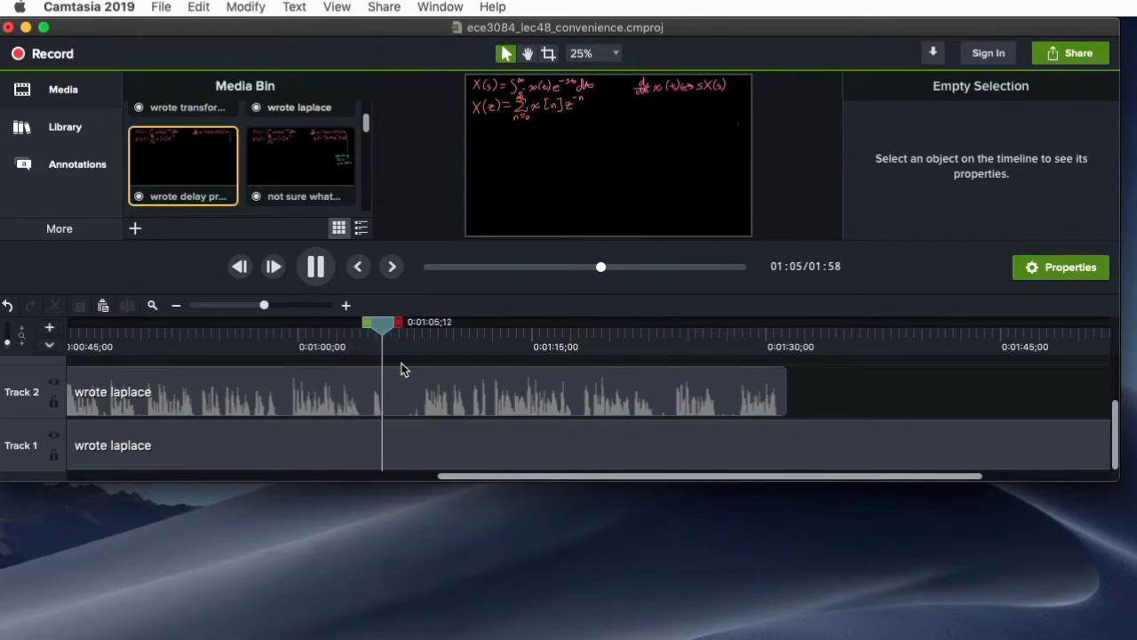
Split the wrote laplace clips on Tracks 1 and 2 at 0:01:04;11 and delete everything after the cut on both tracks
{"action": "left_click_drag", "start_coordinate": [395, 325], "coordinate": [366, 328]}
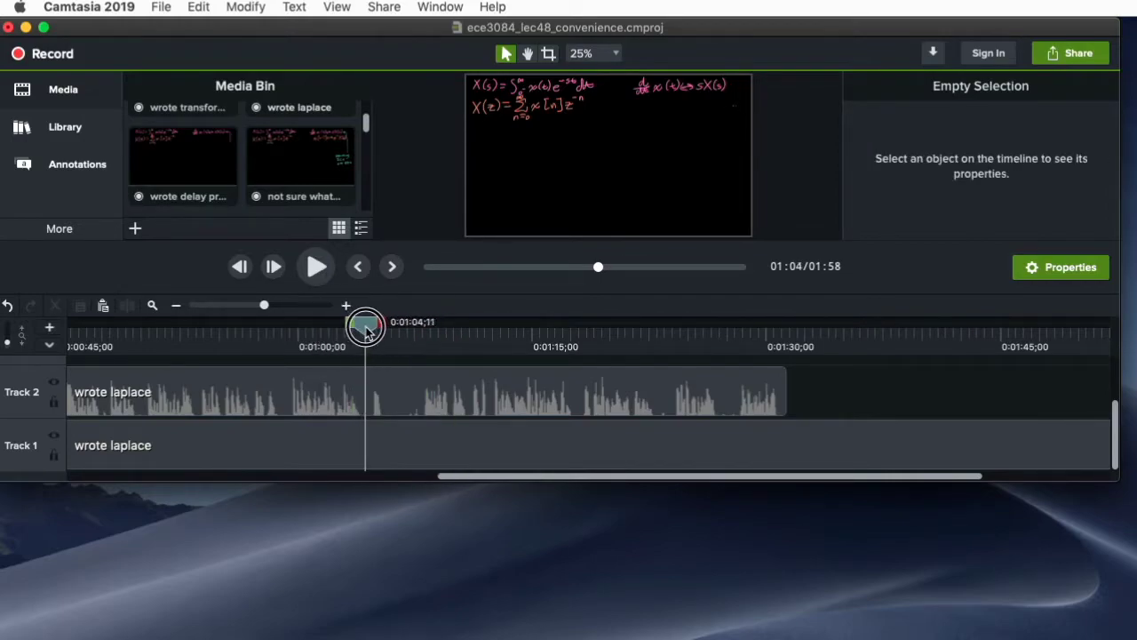
{"action": "left_click", "coordinate": [454, 385]}
{"action": "key", "text": "super+t"}
{"action": "left_click", "coordinate": [452, 444]}
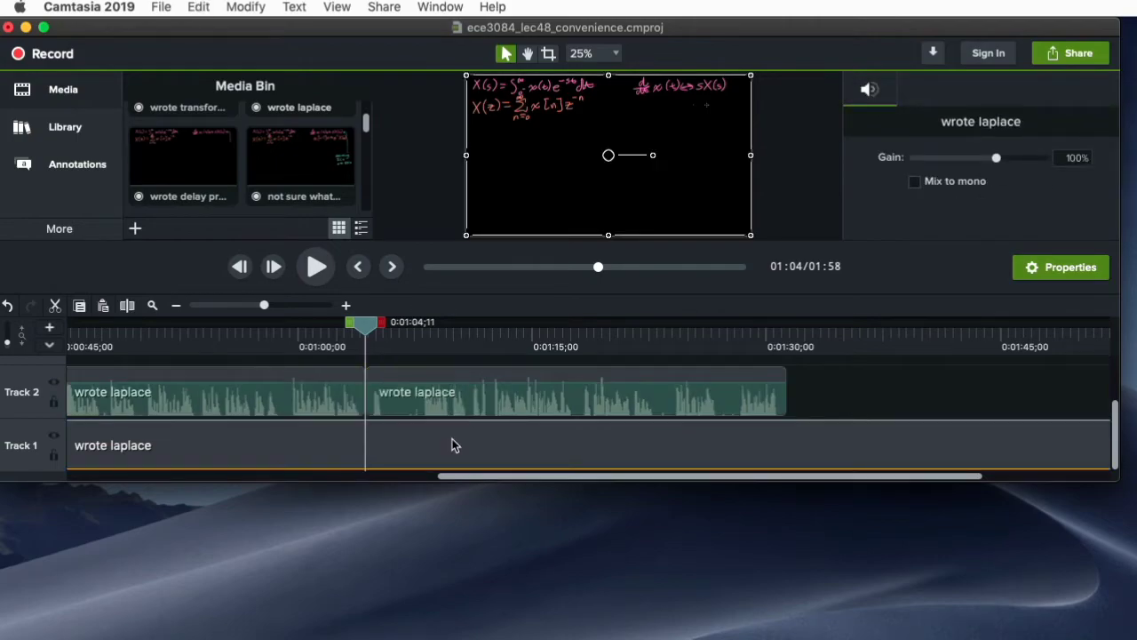
{"action": "key", "text": "super+t"}
{"action": "key", "text": "Delete"}
{"action": "left_click", "coordinate": [459, 392]}
{"action": "key", "text": "Delete"}
{"action": "left_click", "coordinate": [460, 399]}
Play back the wrote laplace clip from its start with the timeline magnified to examine the audio for unwanted speech
{"action": "left_click_drag", "start_coordinate": [382, 315], "coordinate": [619, 345]}
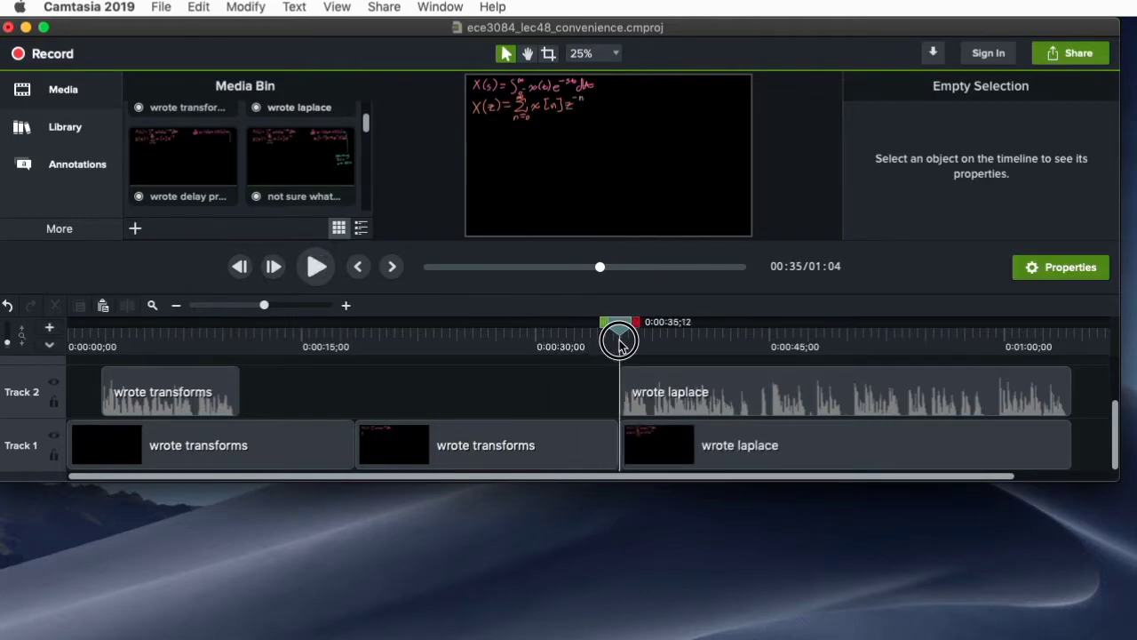
{"action": "left_click_drag", "start_coordinate": [266, 304], "coordinate": [286, 307]}
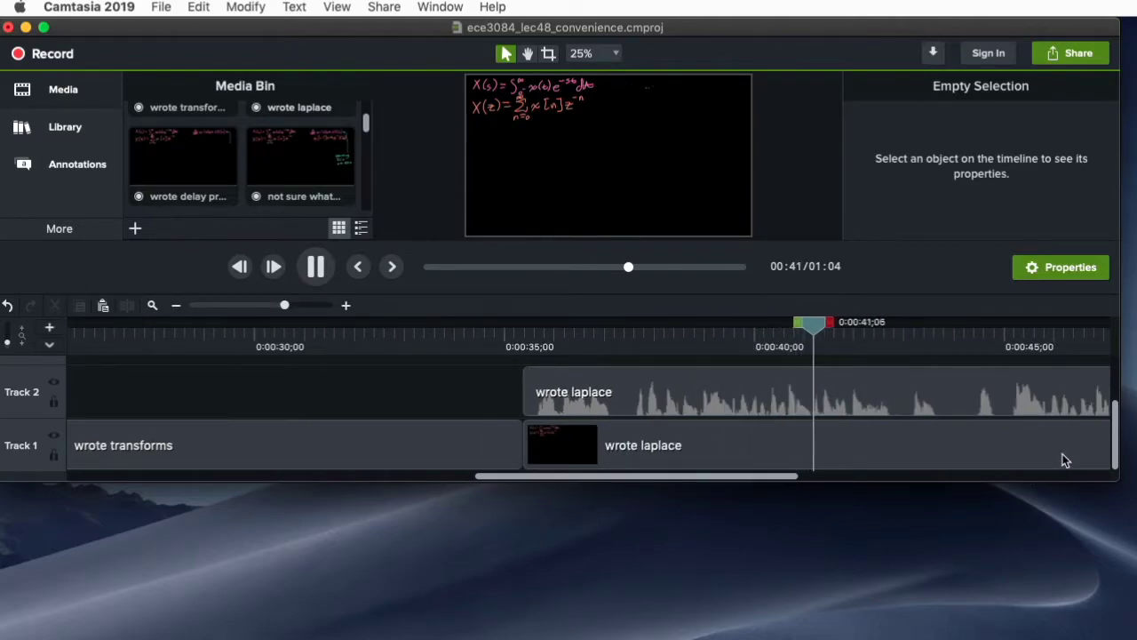
{"action": "left_click_drag", "start_coordinate": [1116, 478], "coordinate": [1134, 624]}
{"action": "key", "text": "space"}
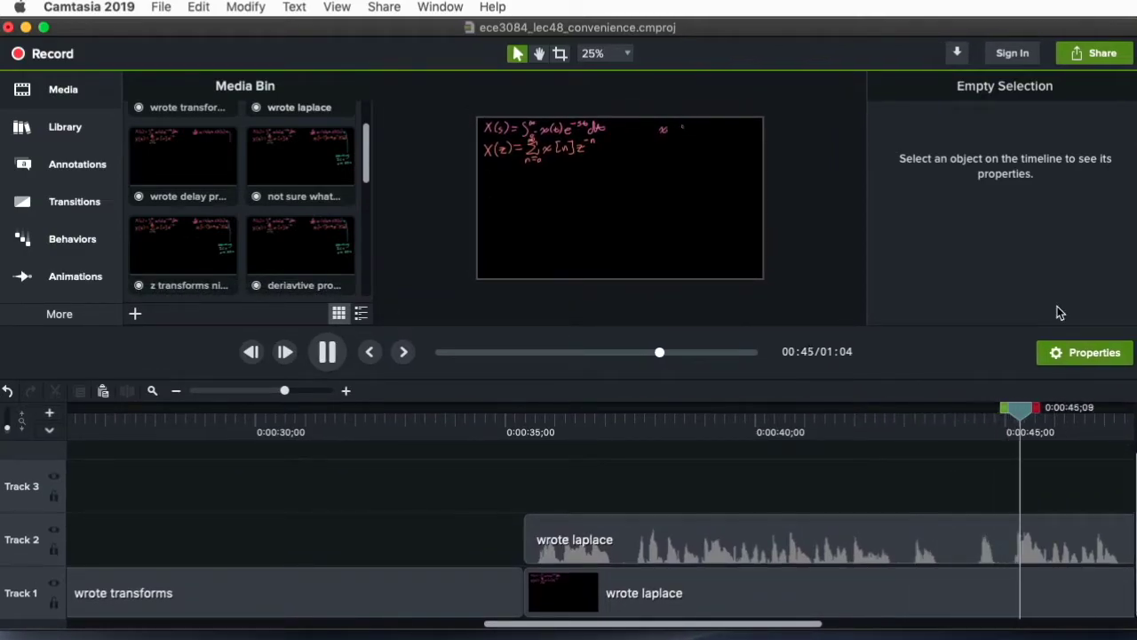
{"action": "left_click_drag", "start_coordinate": [1118, 421], "coordinate": [704, 436]}
{"action": "key", "text": "space"}
{"action": "left_click", "coordinate": [761, 418]}
{"action": "left_click_drag", "start_coordinate": [761, 417], "coordinate": [791, 556]}
{"action": "key", "text": "space"}
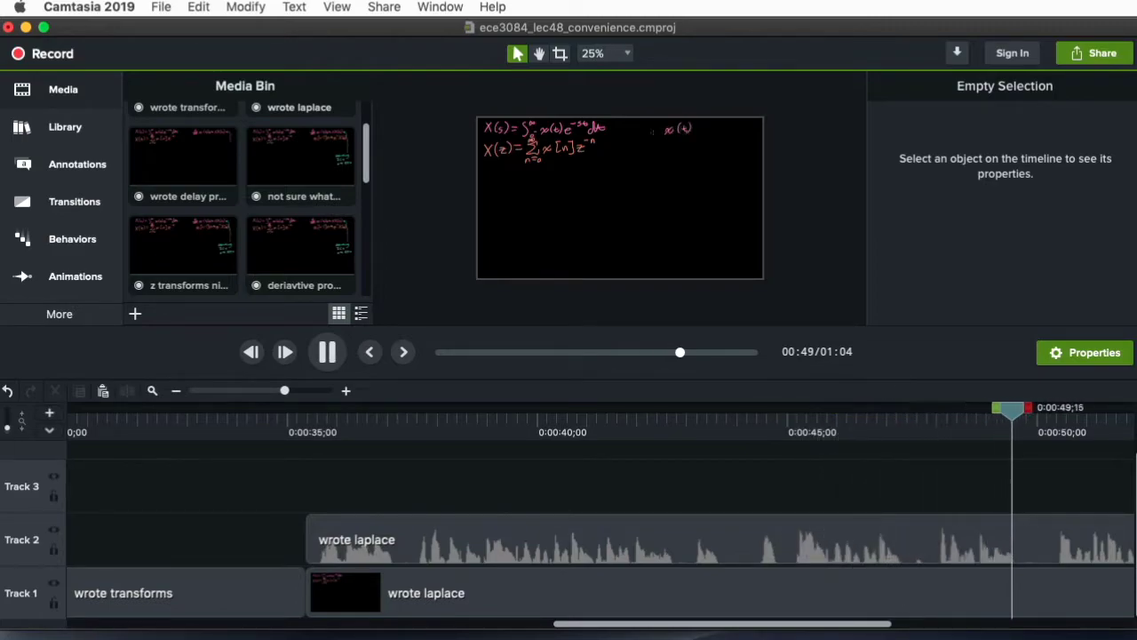
Split the Track 2 wrote laplace audio at 0:00:48;01 and trim the end of the first piece slightly, leaving a small gap
{"action": "left_click_drag", "start_coordinate": [1112, 425], "coordinate": [938, 452]}
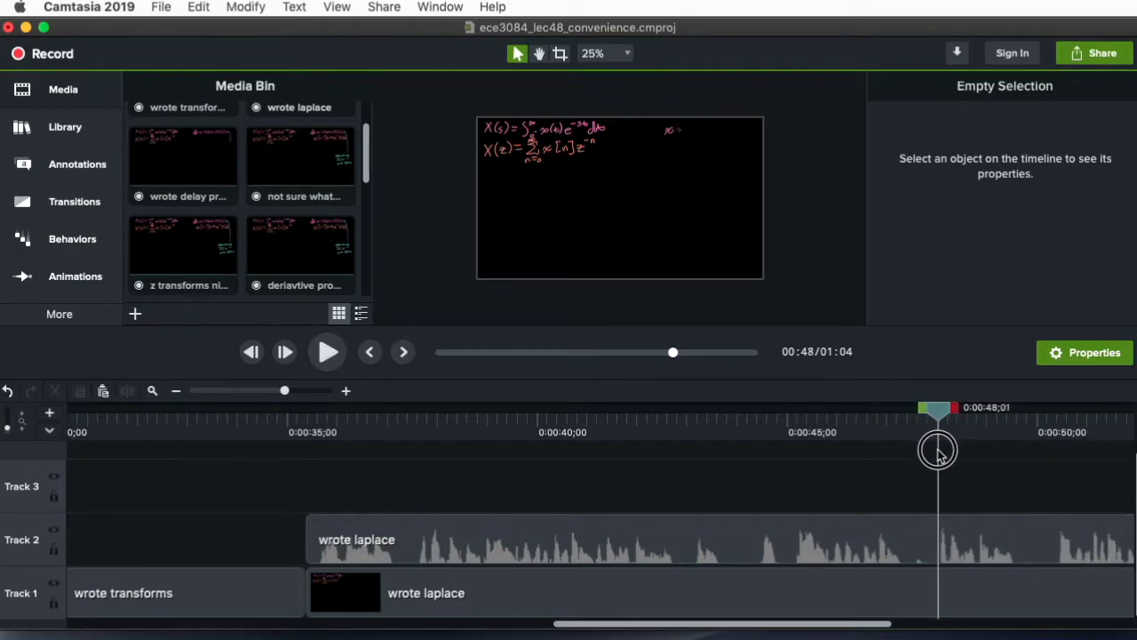
{"action": "left_click", "coordinate": [922, 520]}
{"action": "key", "text": "s"}
{"action": "mouse_move", "coordinate": [918, 534]}
{"action": "left_mouse_down"}
{"action": "mouse_move", "coordinate": [922, 518]}
{"action": "mouse_move", "coordinate": [901, 521]}
{"action": "left_mouse_up"}
Replay the first Track 2 wrote laplace audio piece to find where its useful speech ends
{"action": "left_click_drag", "start_coordinate": [939, 409], "coordinate": [314, 546]}
{"action": "key", "text": "space"}
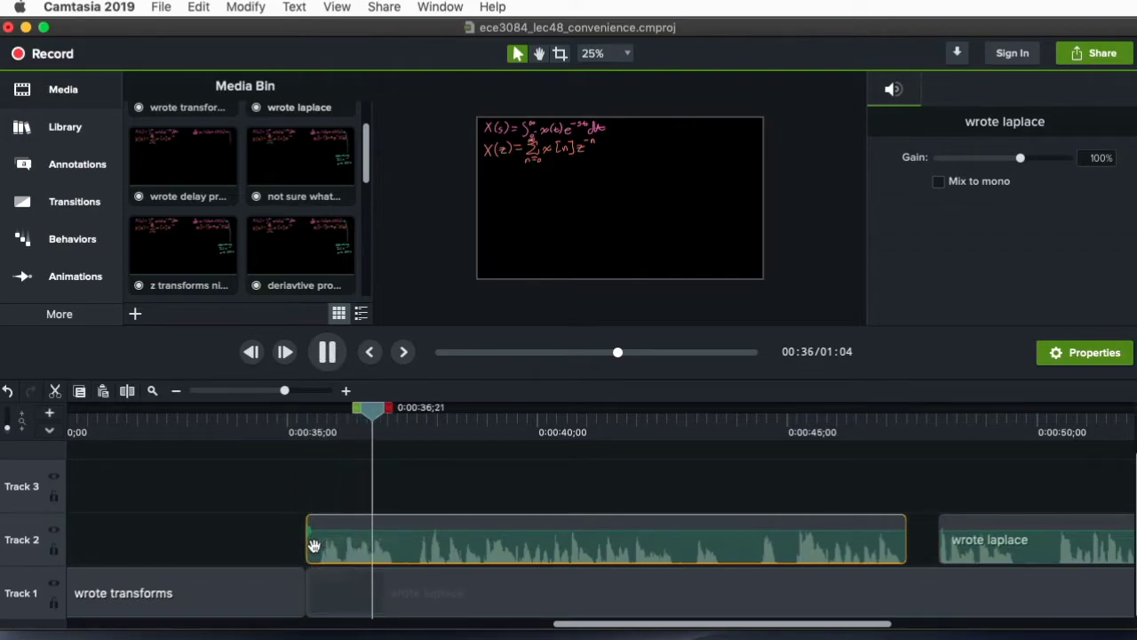
{"action": "left_click_drag", "start_coordinate": [435, 414], "coordinate": [813, 417]}
{"action": "left_click", "coordinate": [427, 418]}
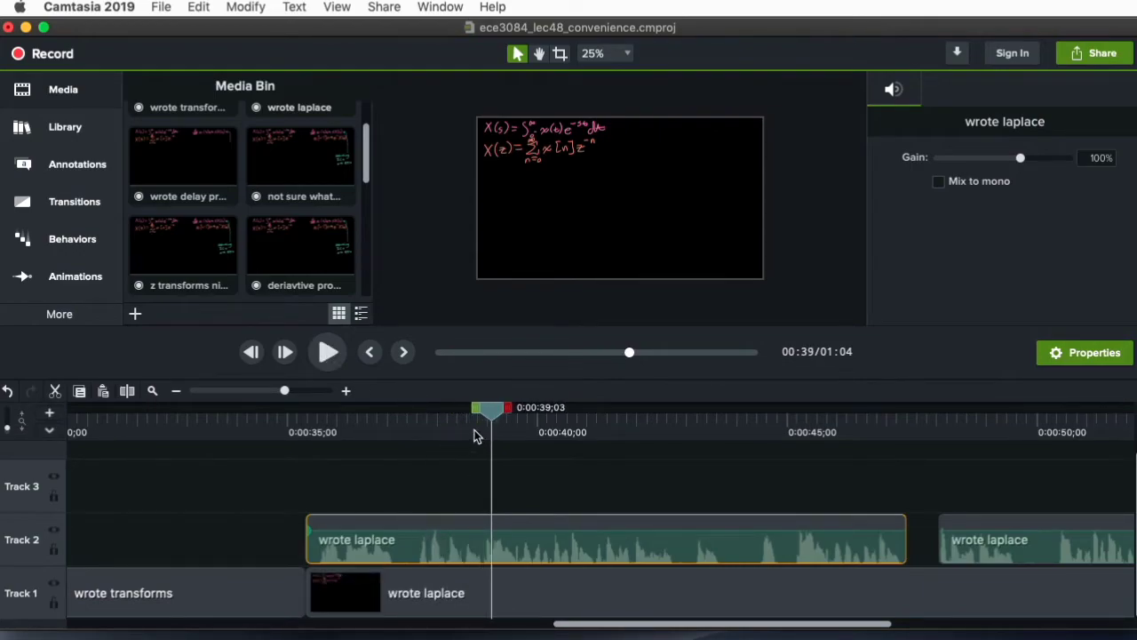
{"action": "key", "text": "space"}
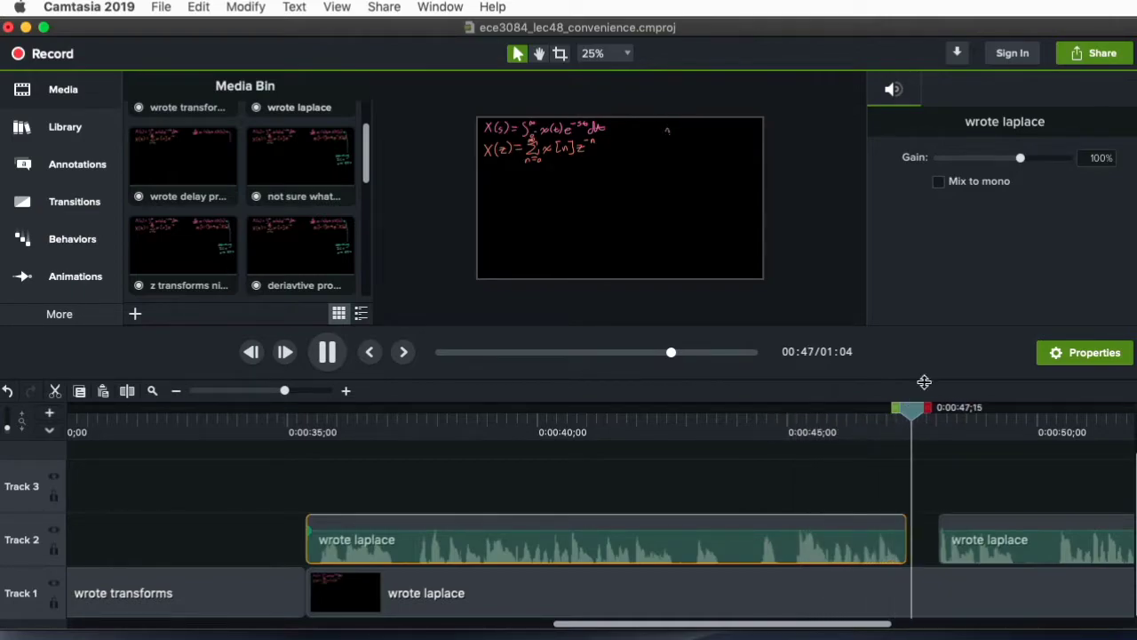
{"action": "key", "text": "space"}
{"action": "left_click_drag", "start_coordinate": [1017, 420], "coordinate": [418, 515]}
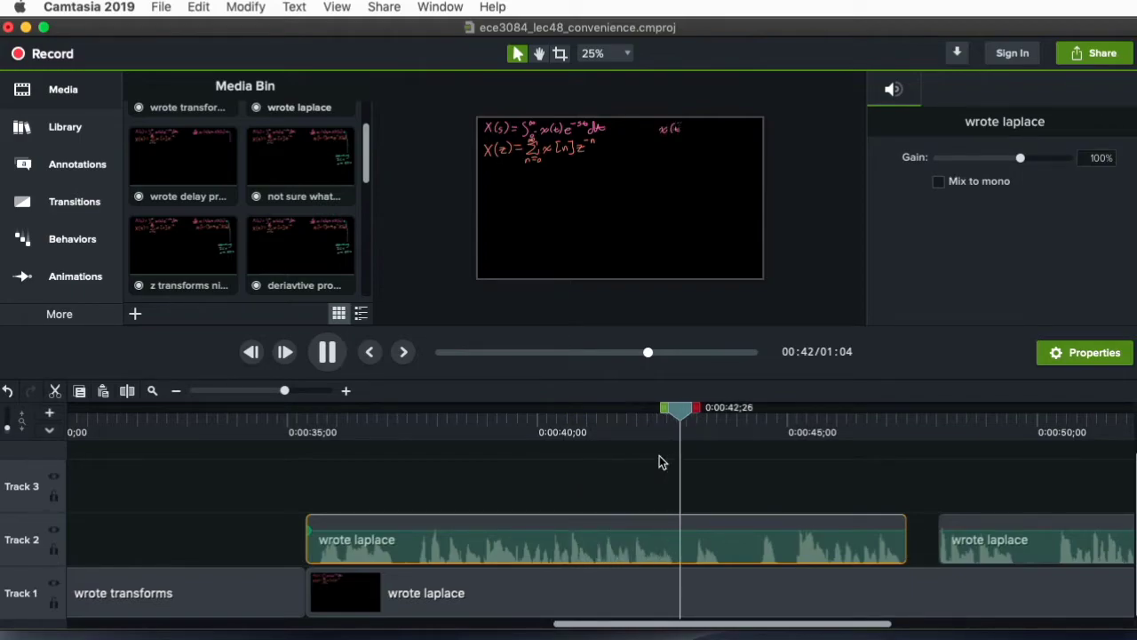
{"action": "left_click_drag", "start_coordinate": [680, 412], "coordinate": [583, 452]}
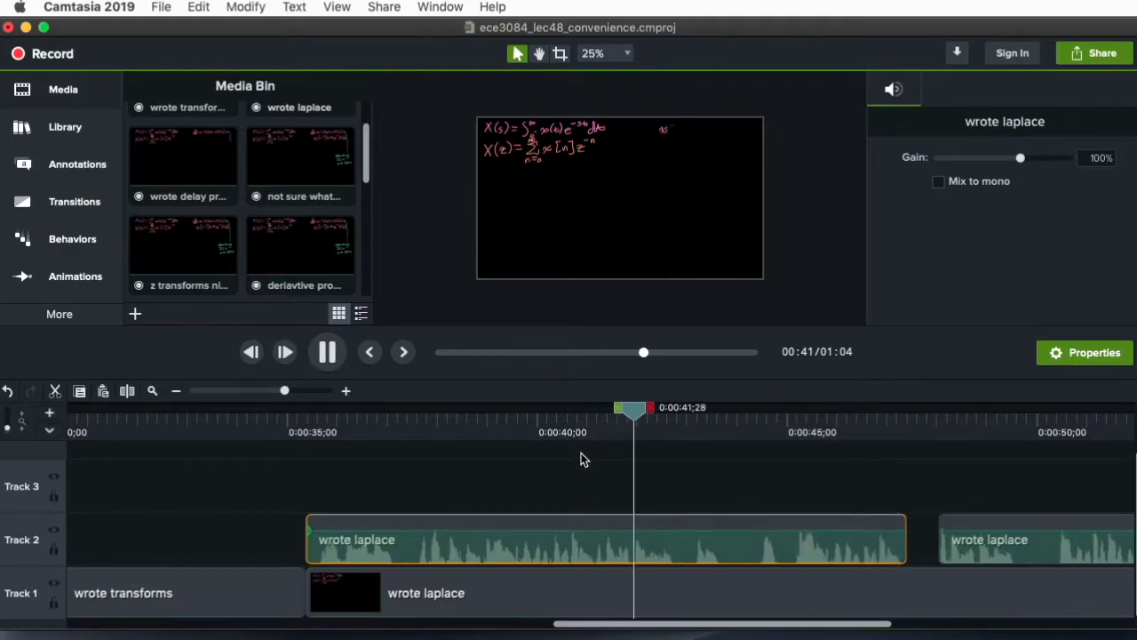
Split the first Track 2 wrote laplace audio piece at 0:00:42;23 and delete the portion after the cut
{"action": "left_click", "coordinate": [806, 529]}
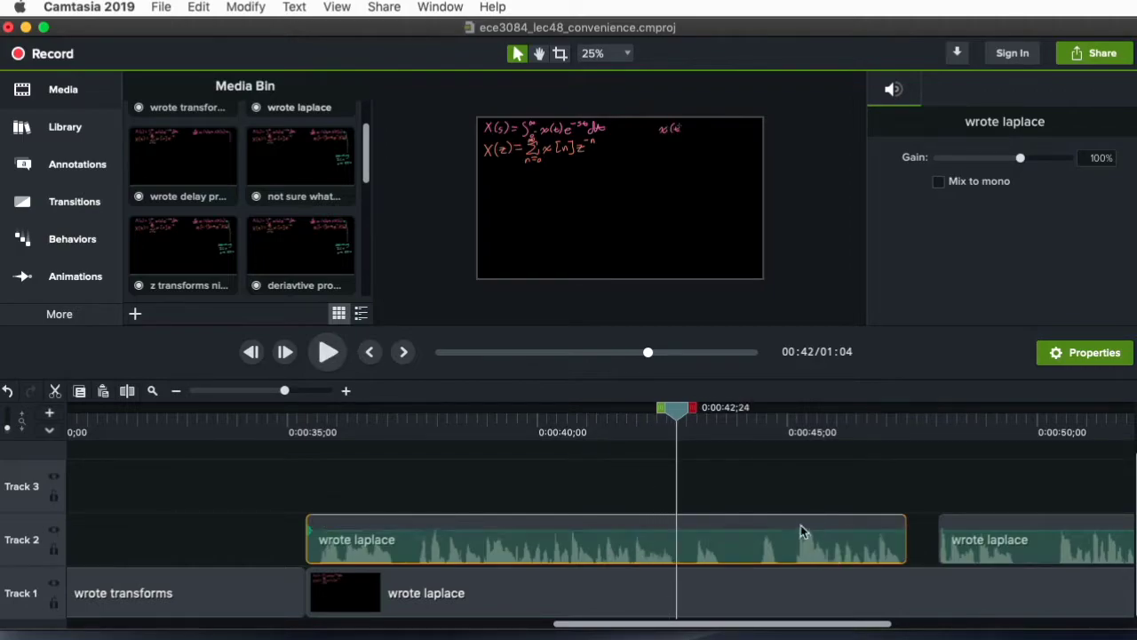
{"action": "left_click_drag", "start_coordinate": [677, 409], "coordinate": [581, 414]}
{"action": "key", "text": "space"}
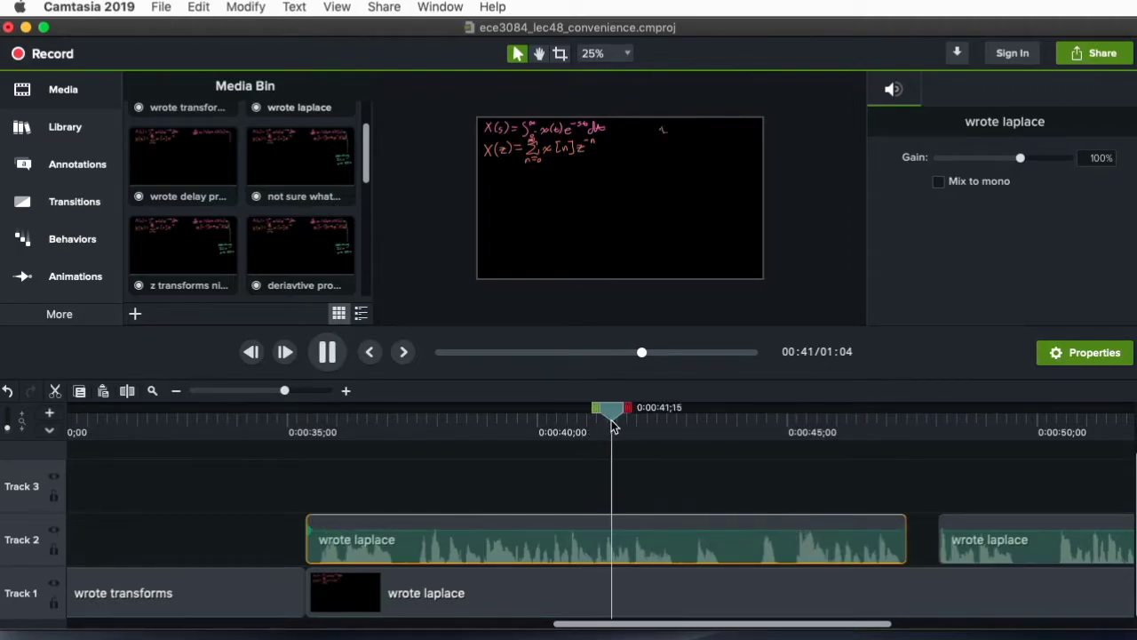
{"action": "key", "text": "space"}
{"action": "left_click_drag", "start_coordinate": [676, 414], "coordinate": [677, 473]}
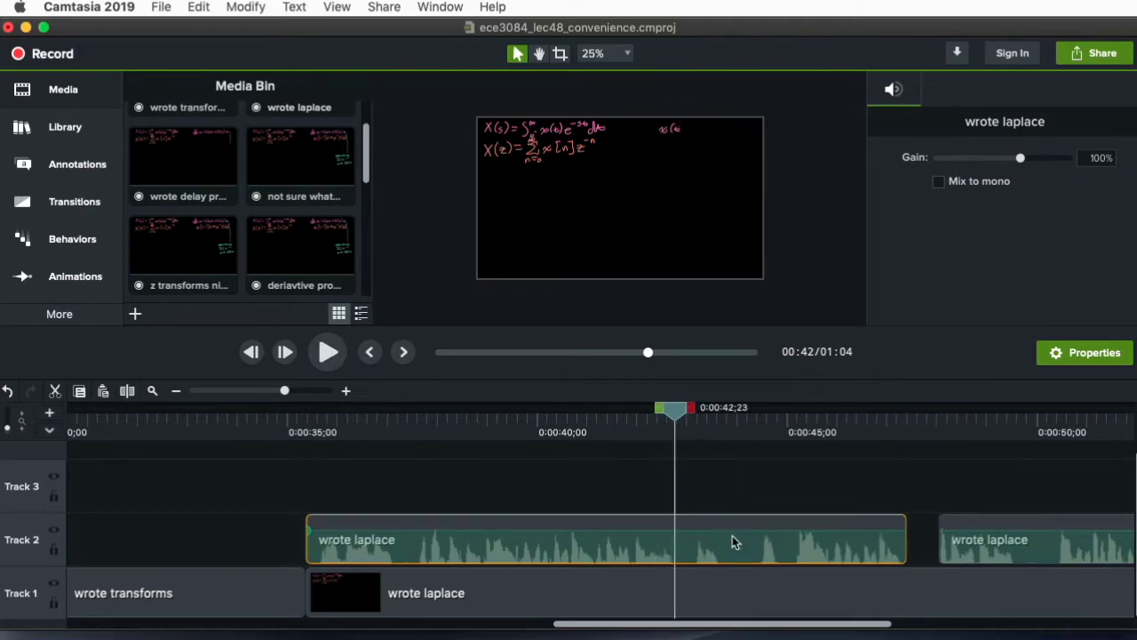
{"action": "key", "text": "super+t"}
{"action": "key", "text": "Delete"}
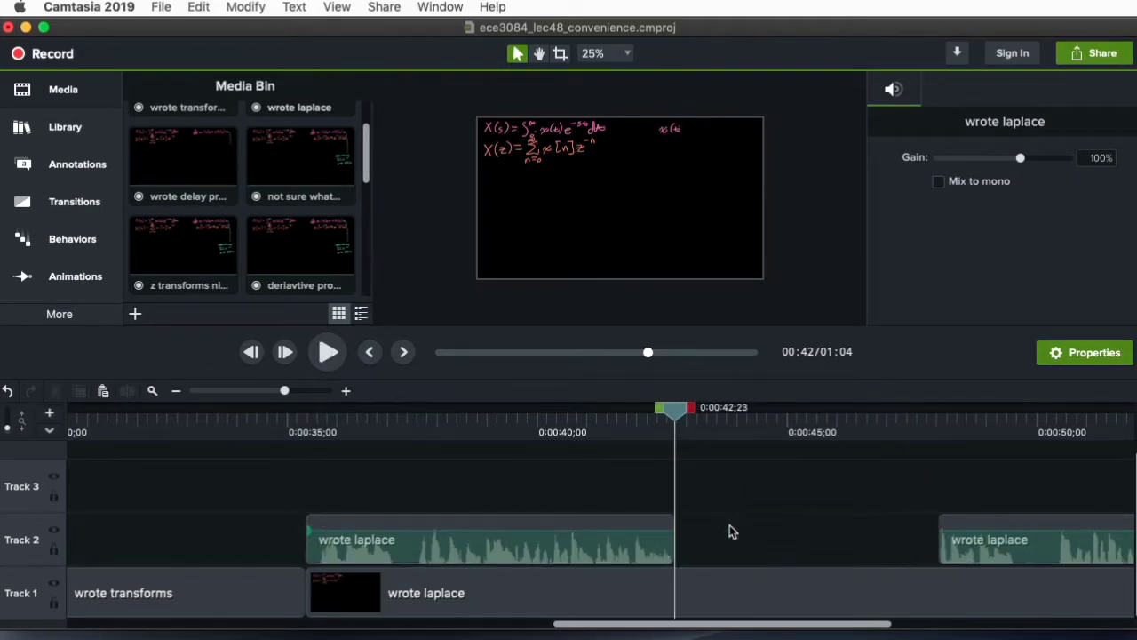
Split the second Track 2 wrote laplace audio piece just after 0:00:50;00 and delete the portion before the cut
{"action": "left_click_drag", "start_coordinate": [680, 409], "coordinate": [694, 426]}
{"action": "key", "text": "space"}
{"action": "left_click", "coordinate": [693, 523]}
{"action": "key", "text": "s"}
{"action": "left_click", "coordinate": [662, 524]}
{"action": "key", "text": "Delete"}
{"action": "left_click", "coordinate": [662, 532]}
Split the remaining Track 2 wrote laplace audio just after 0:00:55;00 and at 0:00:59;18, and delete the section between the cuts
{"action": "key", "text": "space"}
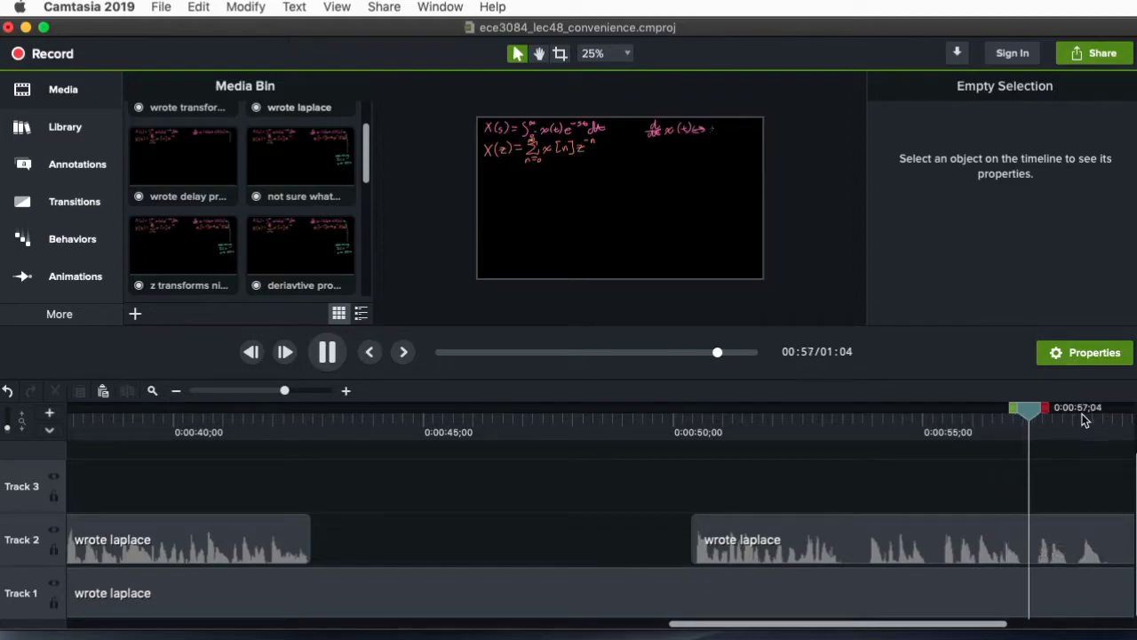
{"action": "left_click_drag", "start_coordinate": [1113, 424], "coordinate": [682, 497]}
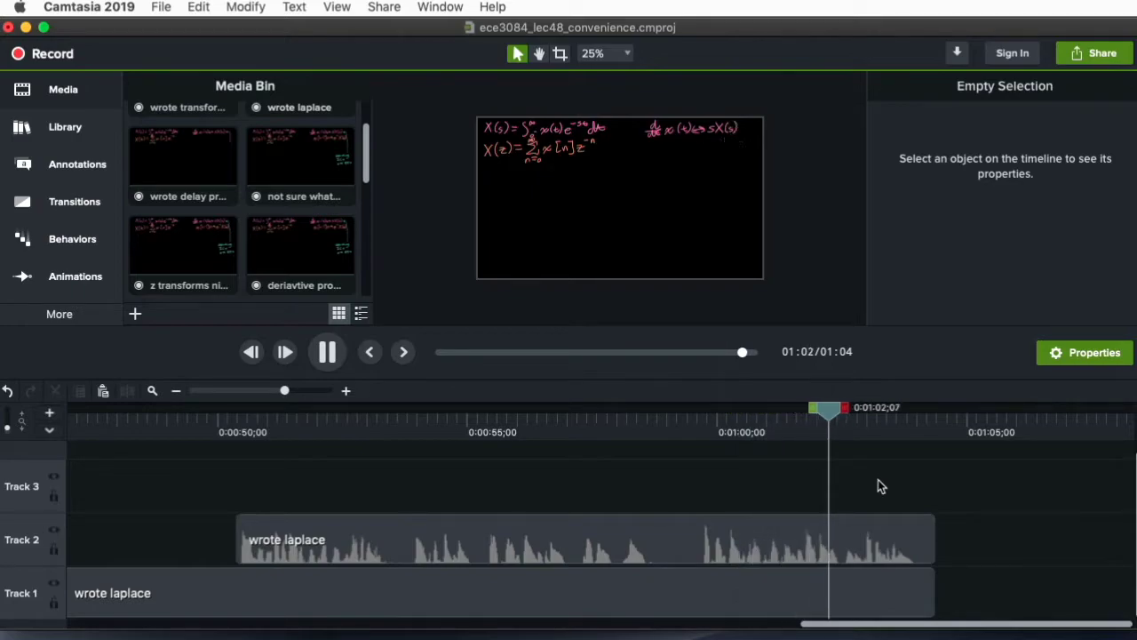
{"action": "left_click_drag", "start_coordinate": [904, 441], "coordinate": [487, 471]}
{"action": "left_click_drag", "start_coordinate": [508, 427], "coordinate": [486, 417]}
{"action": "left_click", "coordinate": [559, 536]}
{"action": "key", "text": "super+t"}
{"action": "left_click", "coordinate": [745, 455]}
{"action": "left_click_drag", "start_coordinate": [745, 455], "coordinate": [700, 462]}
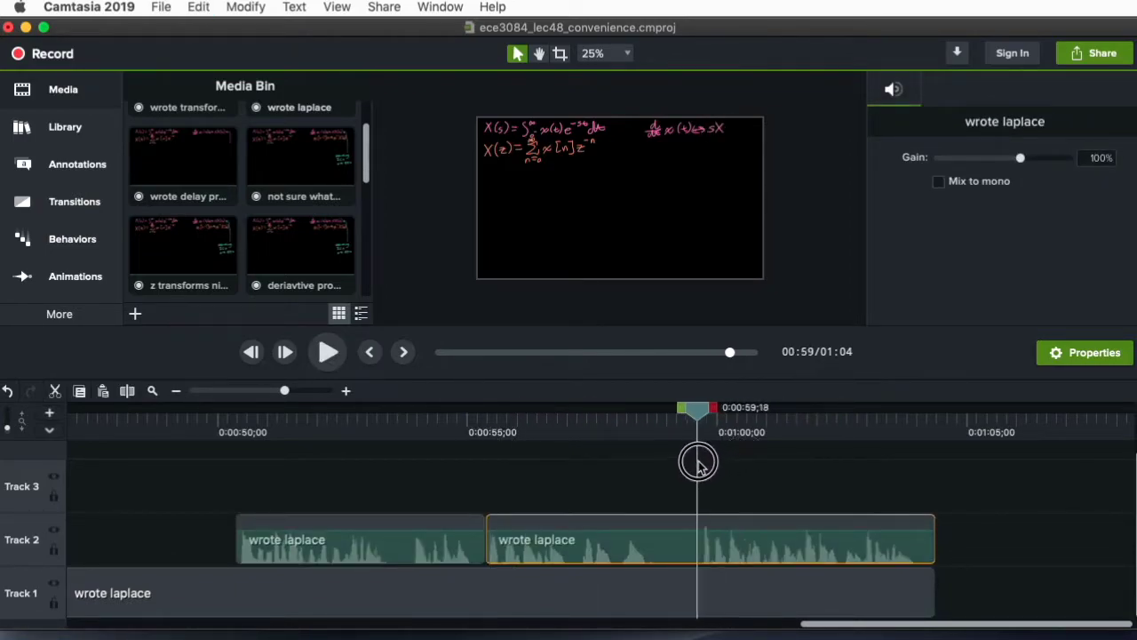
{"action": "key", "text": "super+t"}
{"action": "key", "text": "Delete"}
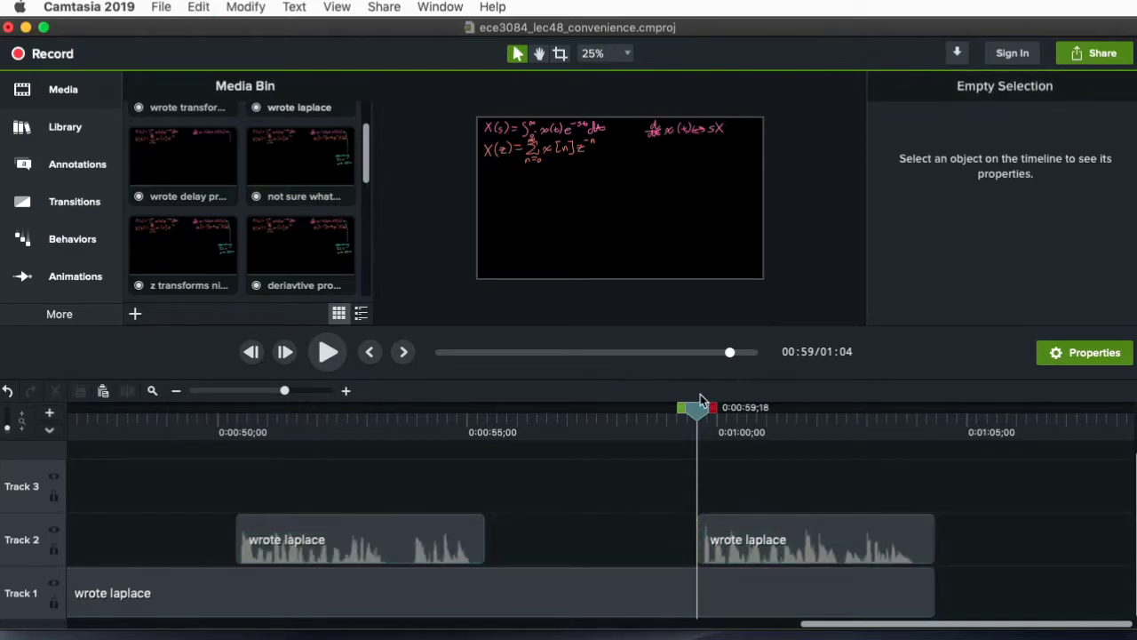
Split the middle Track 2 wrote laplace audio at 0:00:53;15, trim the silence after the cut, and close the gap
{"action": "left_click", "coordinate": [223, 412]}
{"action": "key", "text": "space"}
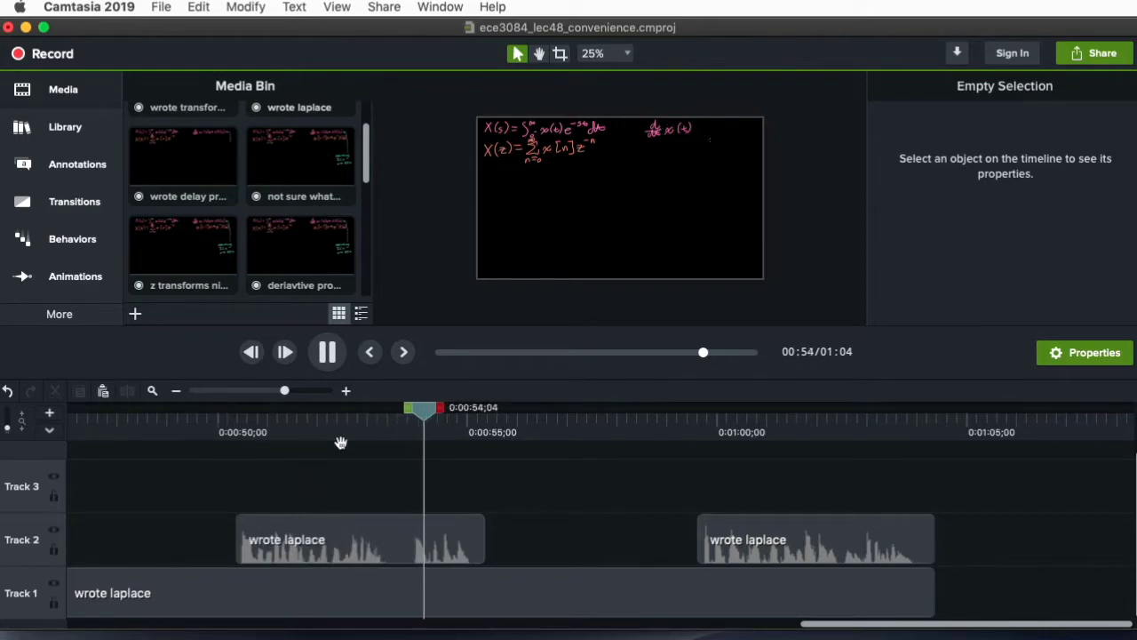
{"action": "left_click_drag", "start_coordinate": [446, 411], "coordinate": [398, 418]}
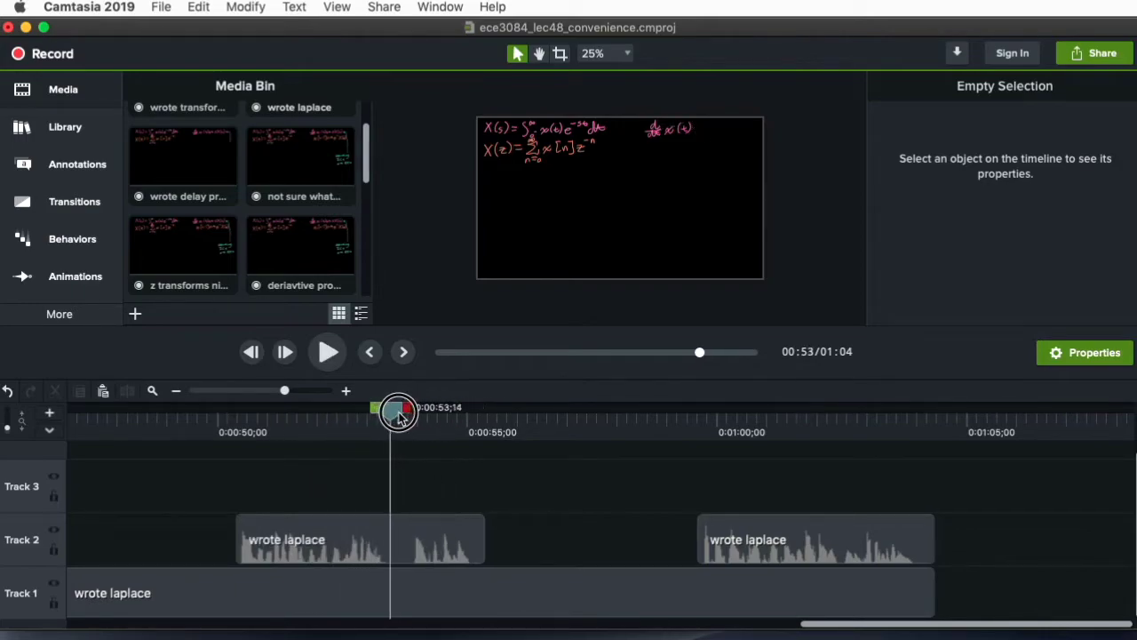
{"action": "left_click", "coordinate": [445, 538]}
{"action": "key", "text": "s"}
{"action": "left_click_drag", "start_coordinate": [399, 521], "coordinate": [402, 525]}
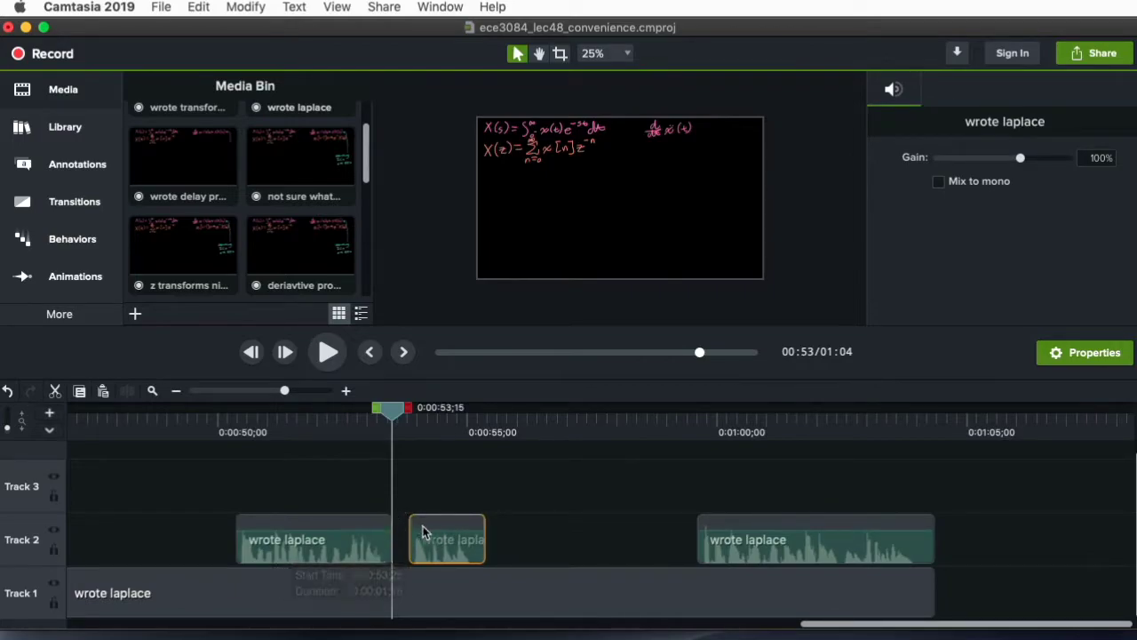
Play through the new join and move the last Track 2 wrote laplace audio piece directly behind the preceding one
{"action": "left_click", "coordinate": [395, 417]}
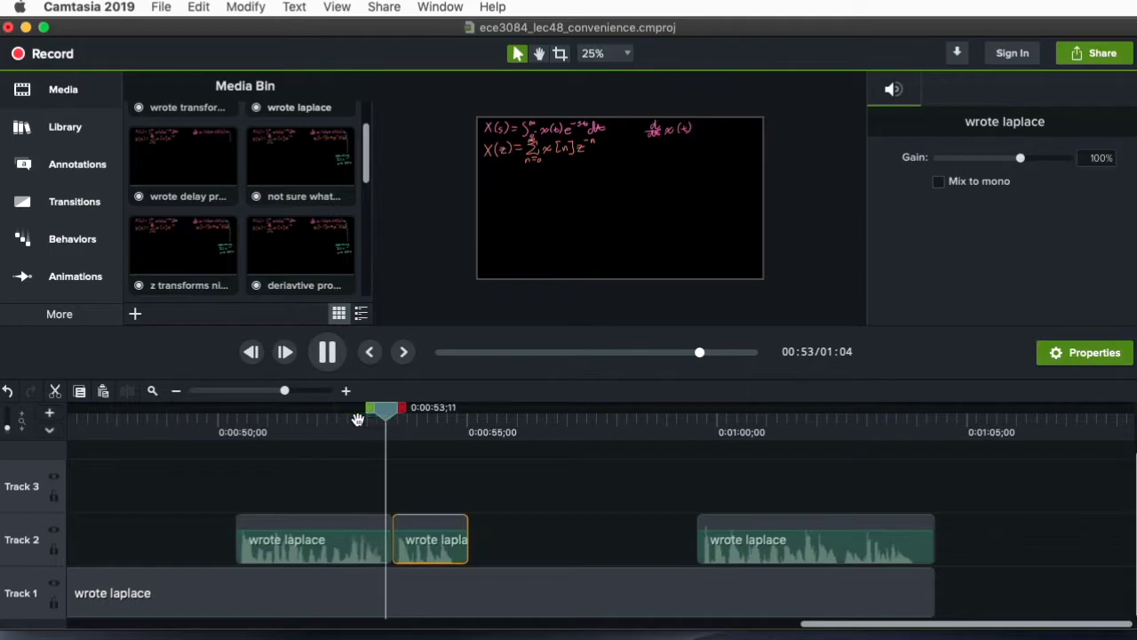
{"action": "key", "text": "space"}
{"action": "left_click", "coordinate": [825, 531]}
{"action": "key", "text": "space"}
{"action": "left_click", "coordinate": [715, 462]}
{"action": "key", "text": "space"}
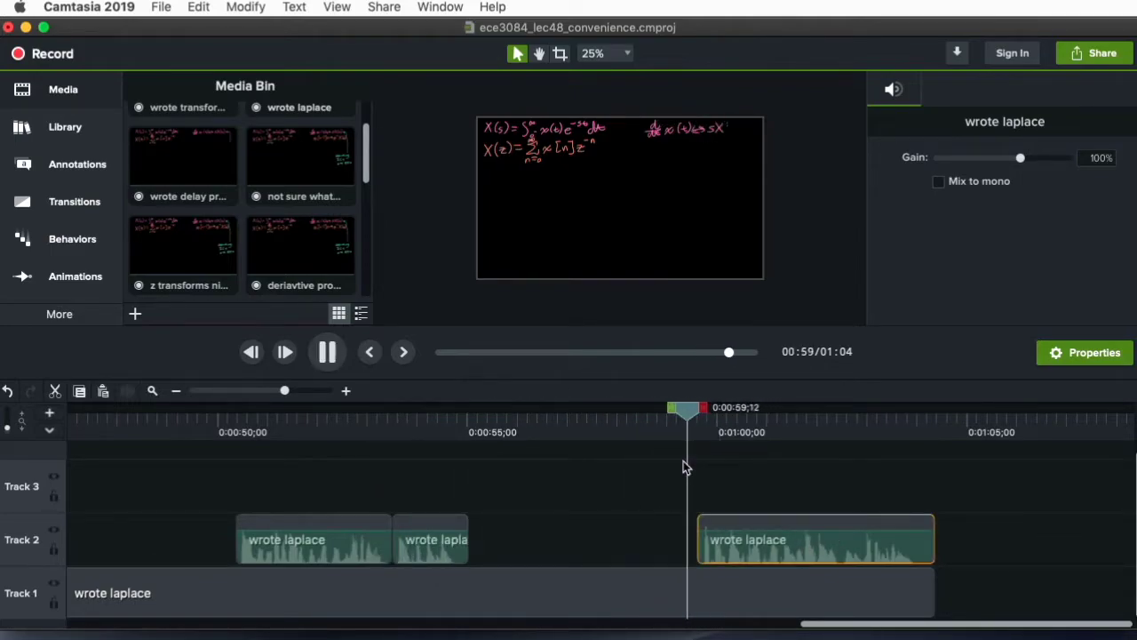
{"action": "key", "text": "space"}
{"action": "left_click_drag", "start_coordinate": [869, 531], "coordinate": [634, 530]}
Play back the joined Track 2 wrote laplace audio pieces to check the transitions between them
{"action": "left_click", "coordinate": [442, 497]}
{"action": "key", "text": "space"}
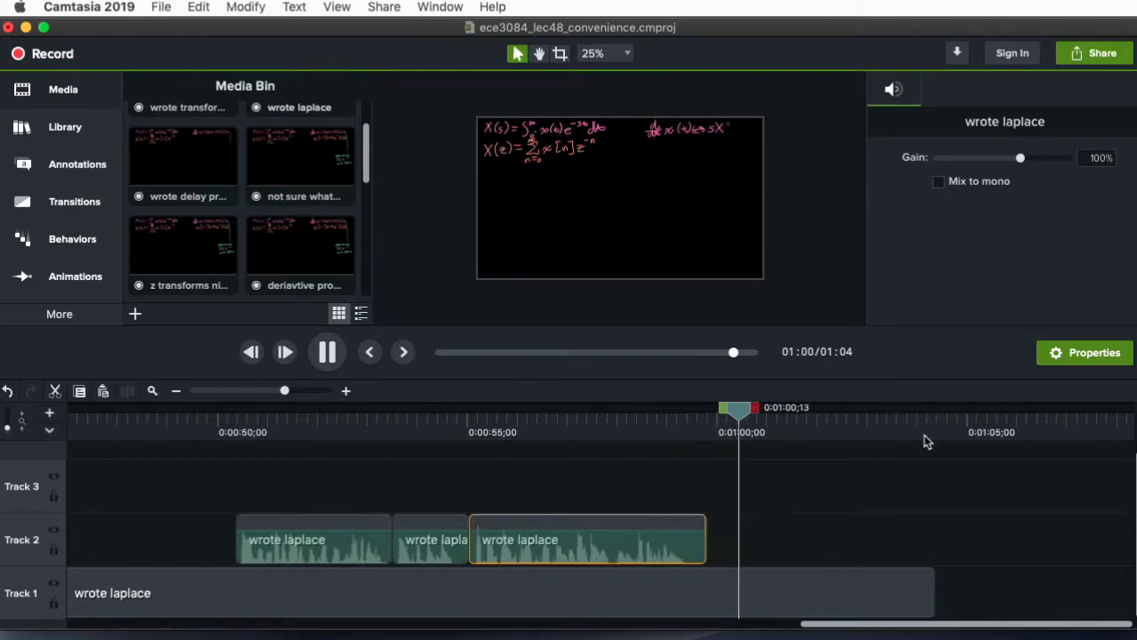
{"action": "key", "text": "space"}
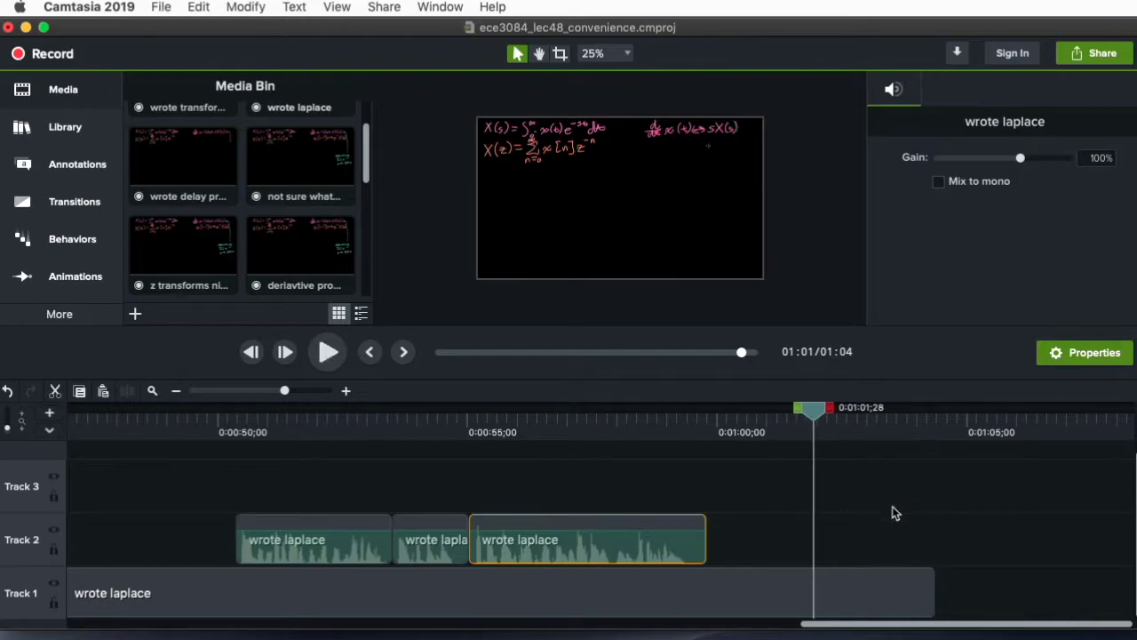
{"action": "left_click_drag", "start_coordinate": [822, 425], "coordinate": [619, 445]}
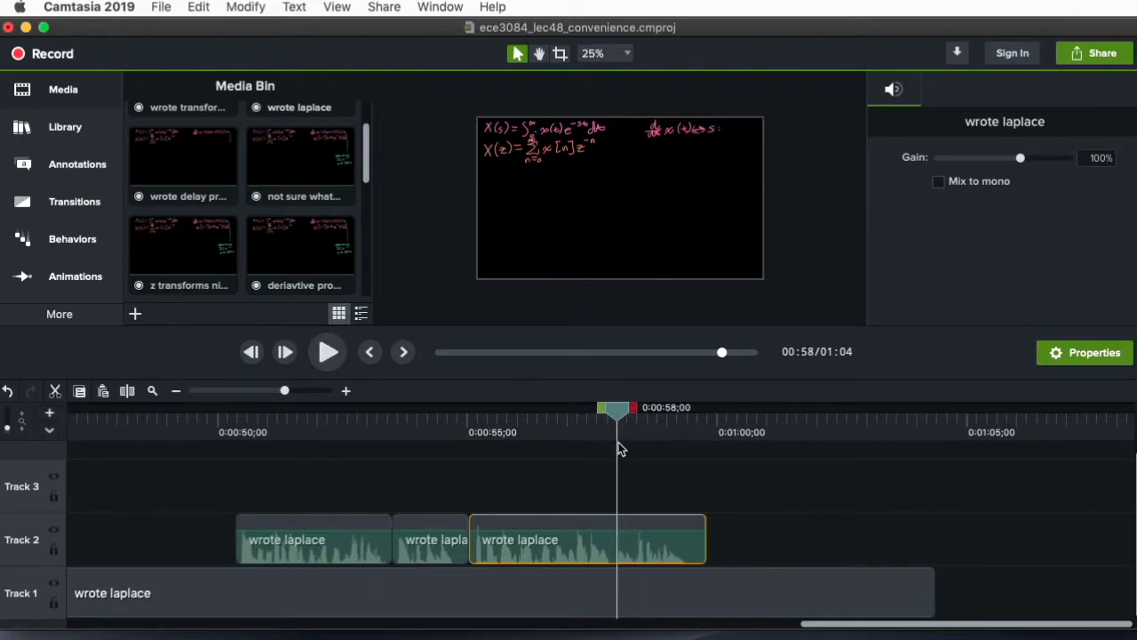
{"action": "key", "text": "space"}
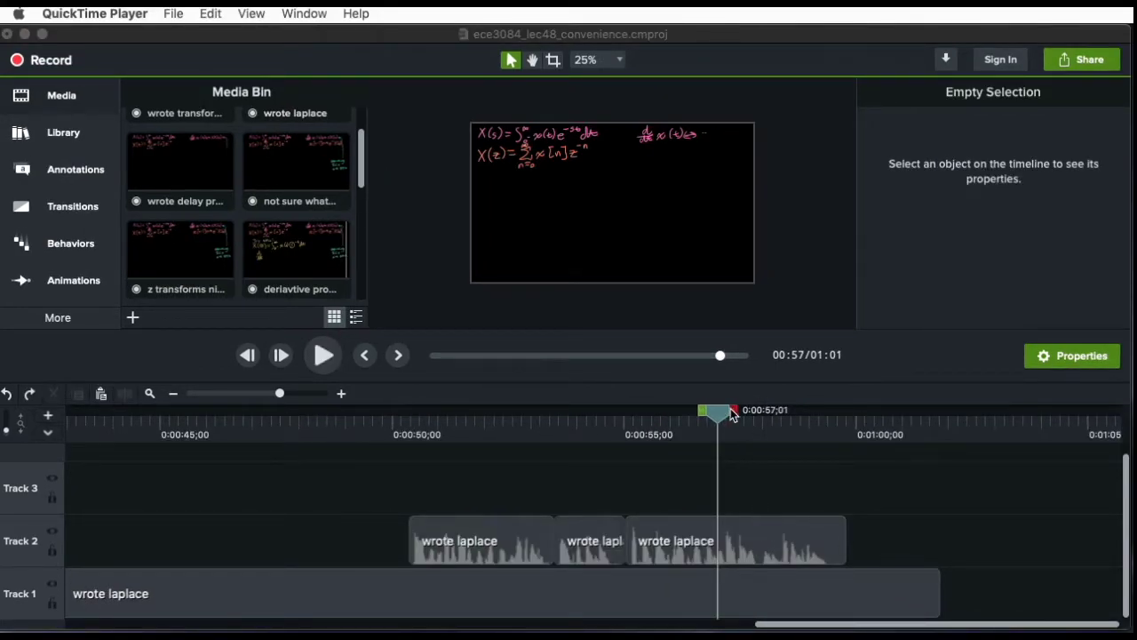
Replay the last Track 2 wrote laplace audio piece from about 0:00:57 to locate the phrase that needs re-recording
{"action": "left_click", "coordinate": [764, 421]}
{"action": "left_click_drag", "start_coordinate": [764, 422], "coordinate": [716, 421]}
{"action": "key", "text": "space"}
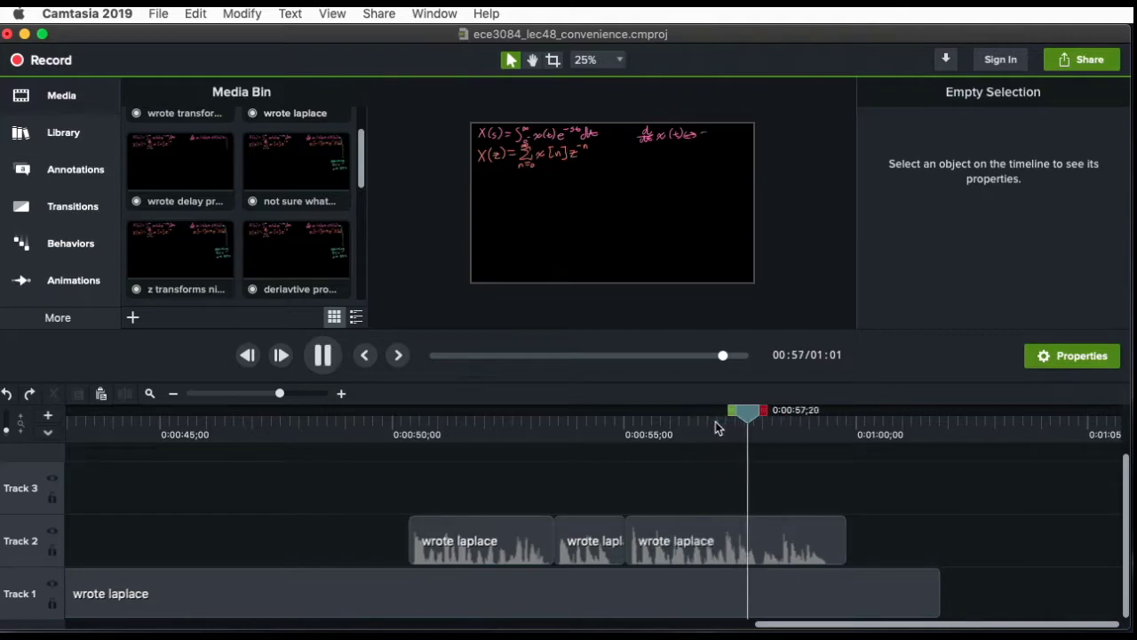
{"action": "key", "text": "space"}
{"action": "left_click", "coordinate": [846, 417]}
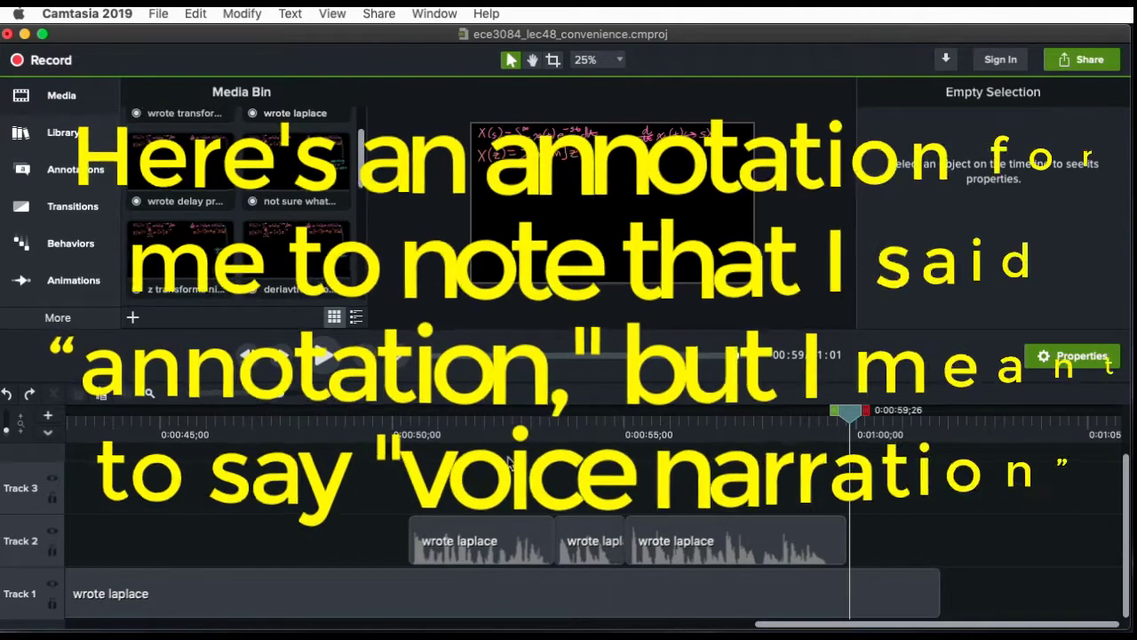
{"action": "left_click", "coordinate": [755, 422]}
{"action": "key", "text": "space"}
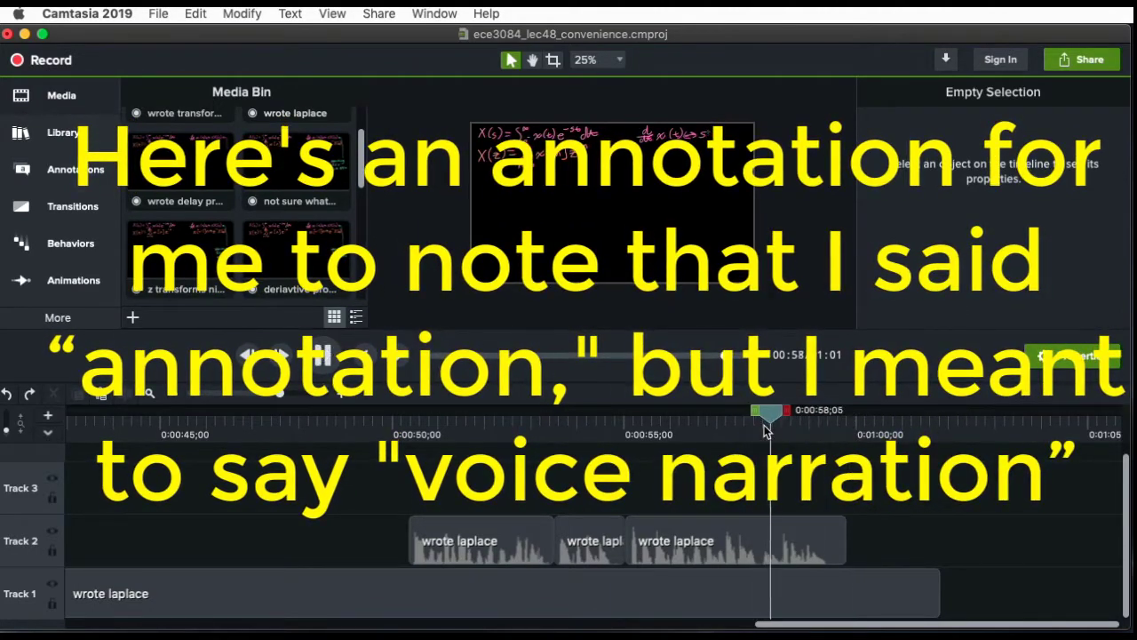
{"action": "key", "text": "space"}
Place the playhead at 0:00:59;29, just past the last audio piece, and set the voice narration input to Fireface 800 (E72)
{"action": "left_click", "coordinate": [856, 423]}
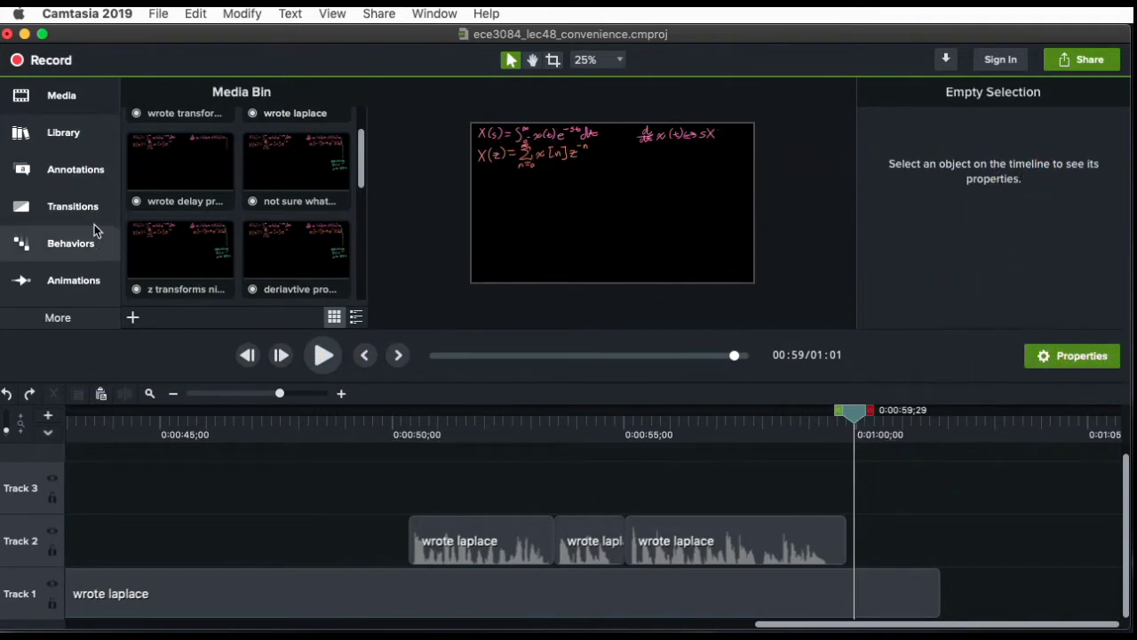
{"action": "left_click", "coordinate": [66, 324]}
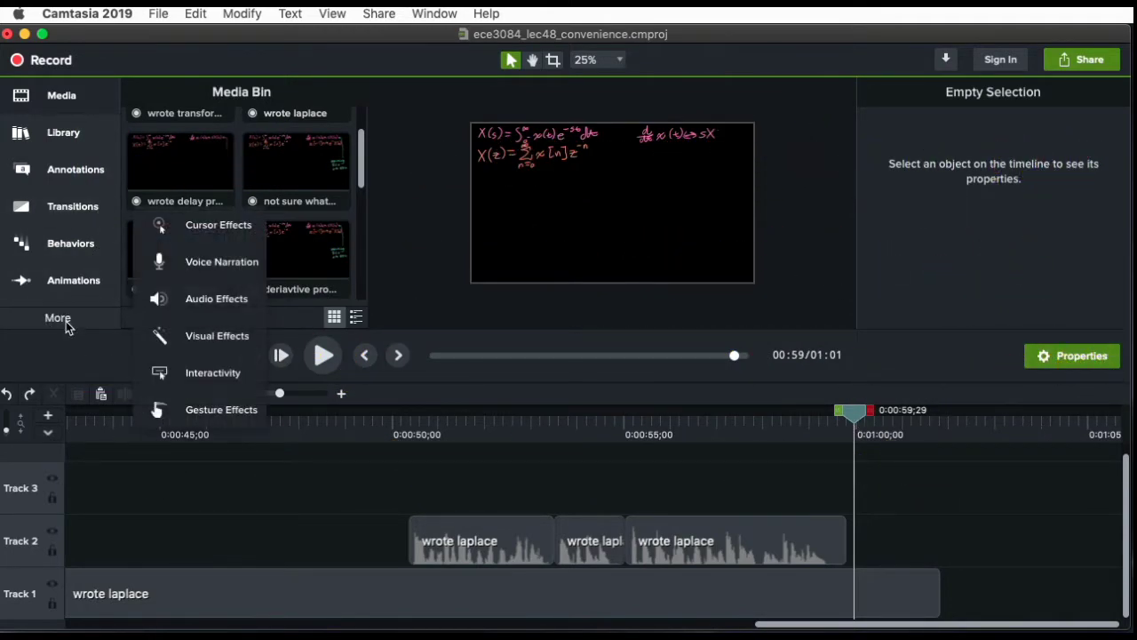
{"action": "left_click", "coordinate": [203, 272]}
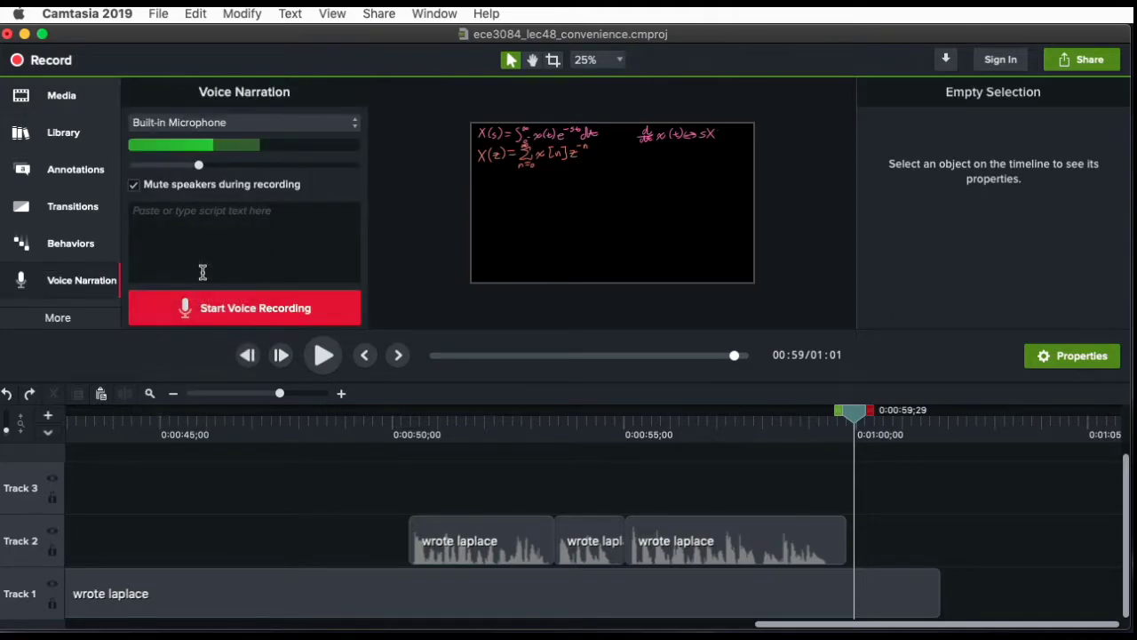
{"action": "left_click", "coordinate": [259, 121]}
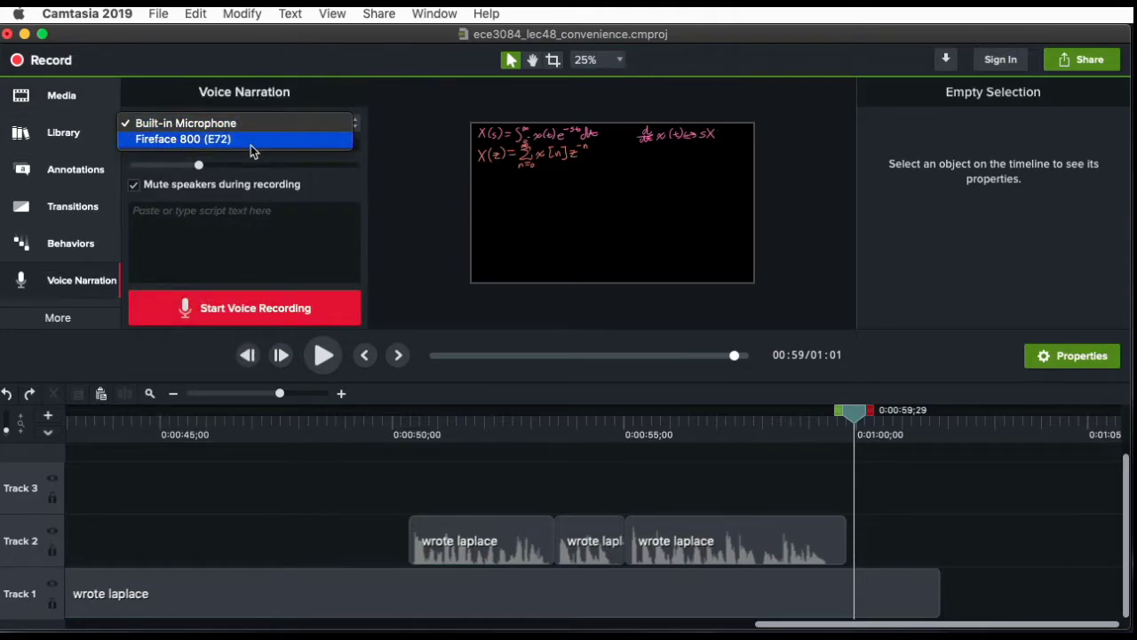
{"action": "left_click", "coordinate": [251, 139]}
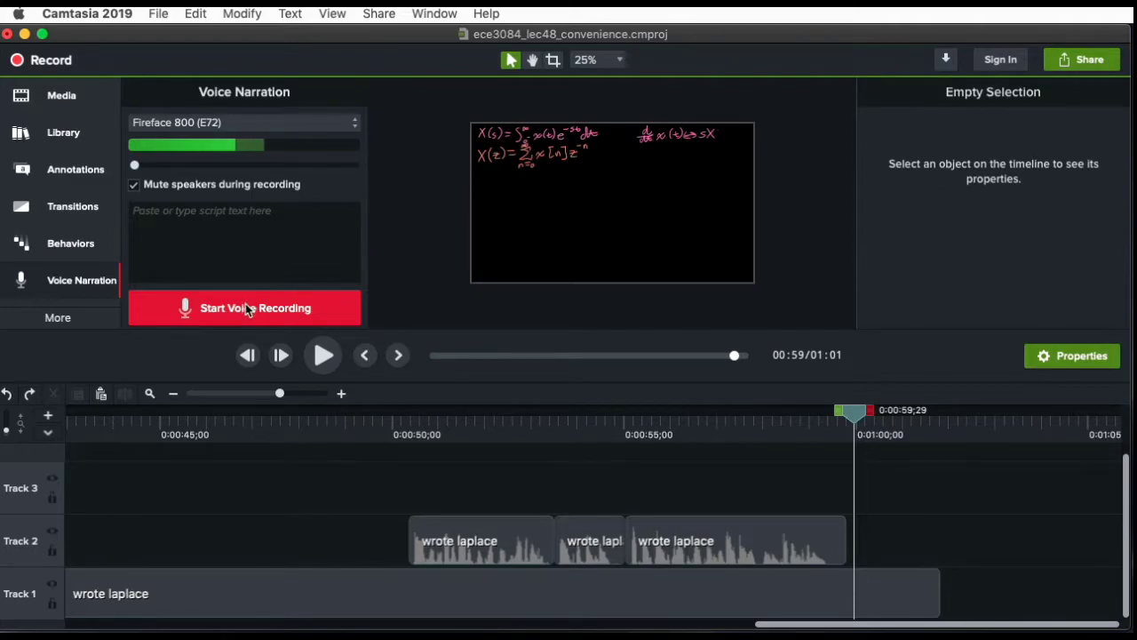
Replay the end of the last audio piece and record a short voice narration starting from 0:00:59;28
{"action": "left_click_drag", "start_coordinate": [853, 412], "coordinate": [780, 441]}
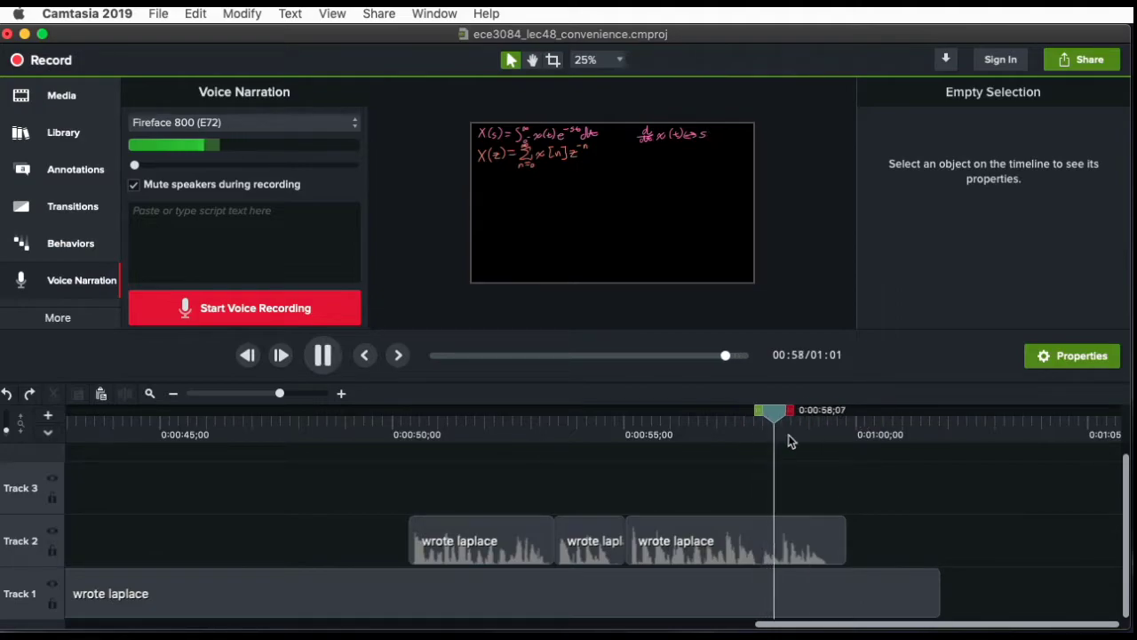
{"action": "key", "text": "space"}
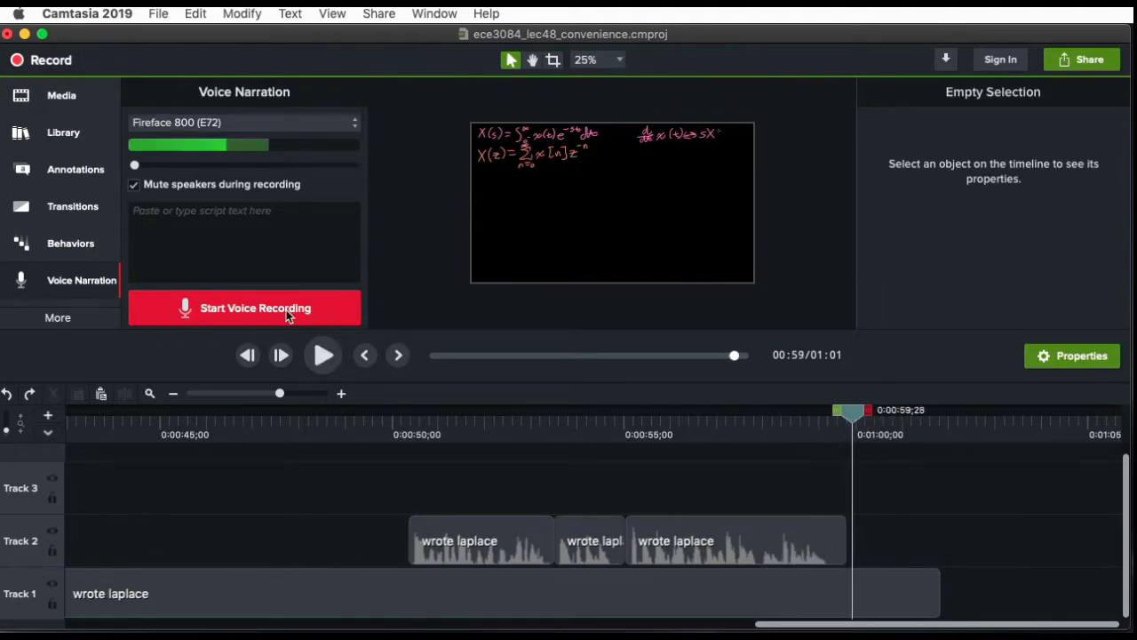
{"action": "left_click", "coordinate": [286, 309]}
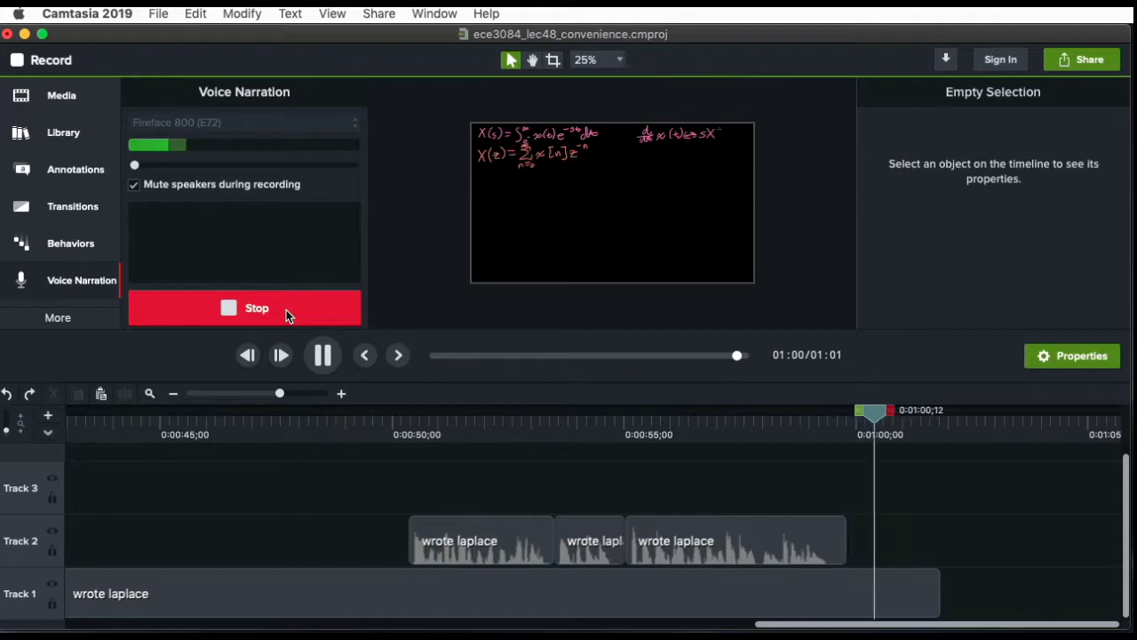
{"action": "left_click", "coordinate": [286, 309]}
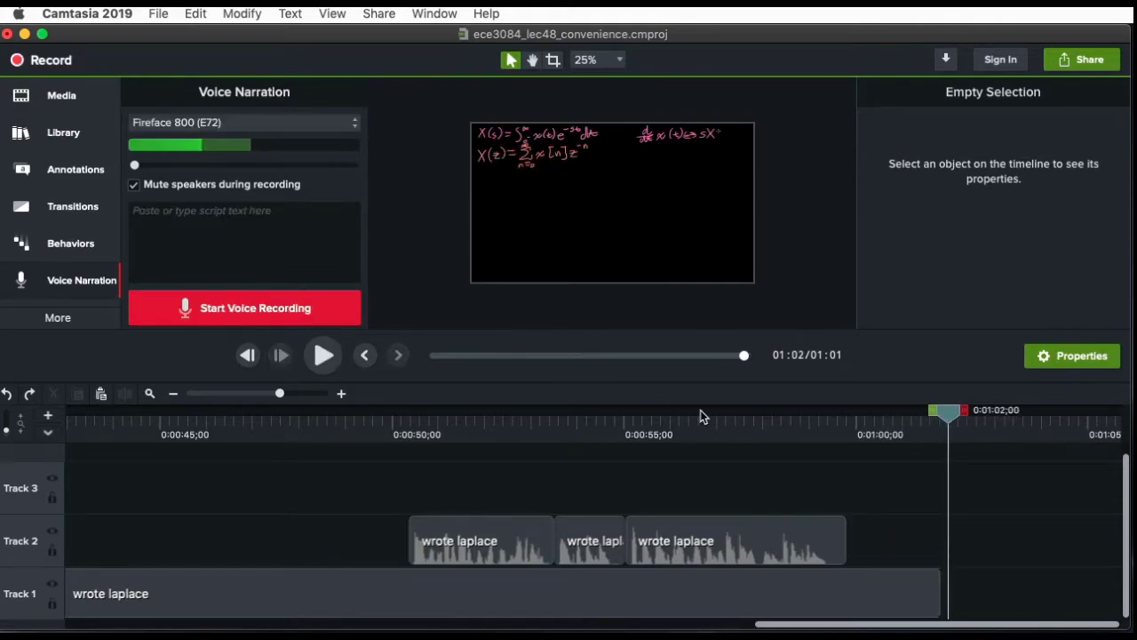
Compare the original phrase with the new narration, split the last wrote laplace audio at 0:00:57;27, and delete the portion after the cut
{"action": "left_click_drag", "start_coordinate": [857, 411], "coordinate": [762, 415]}
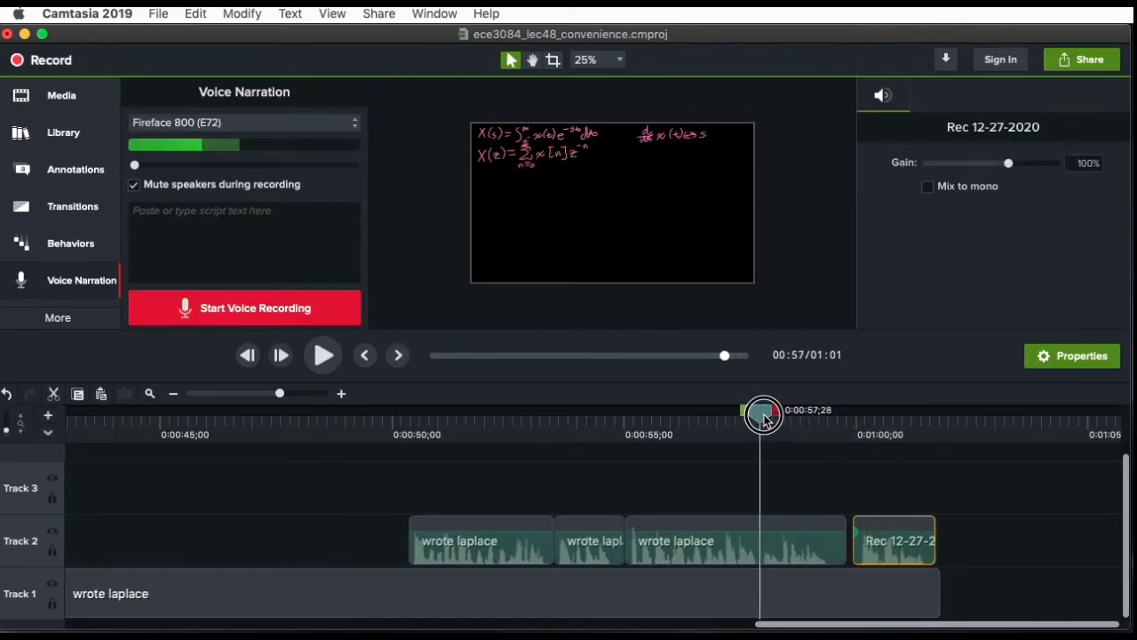
{"action": "key", "text": "space"}
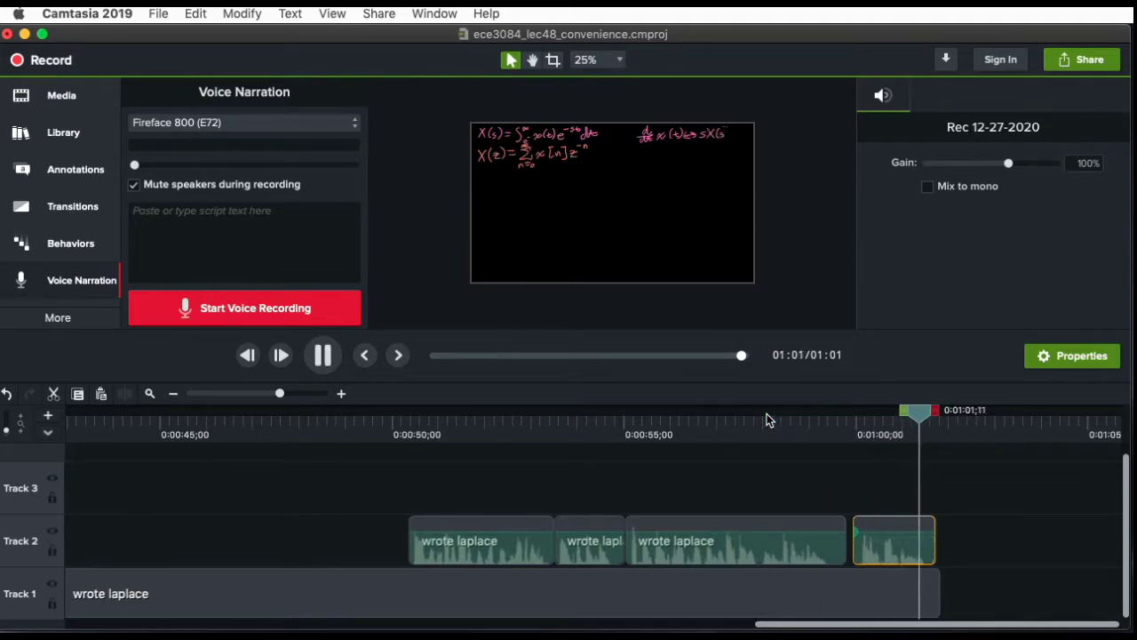
{"action": "left_click_drag", "start_coordinate": [774, 418], "coordinate": [758, 451]}
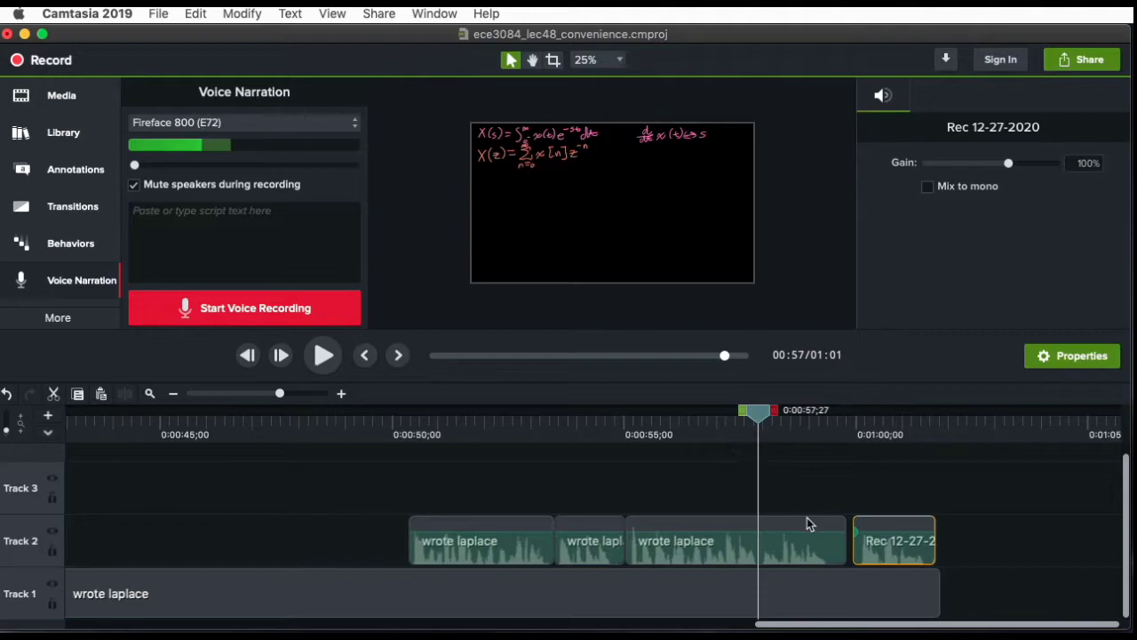
{"action": "left_click", "coordinate": [808, 524]}
{"action": "key", "text": "super+t"}
{"action": "key", "text": "Delete"}
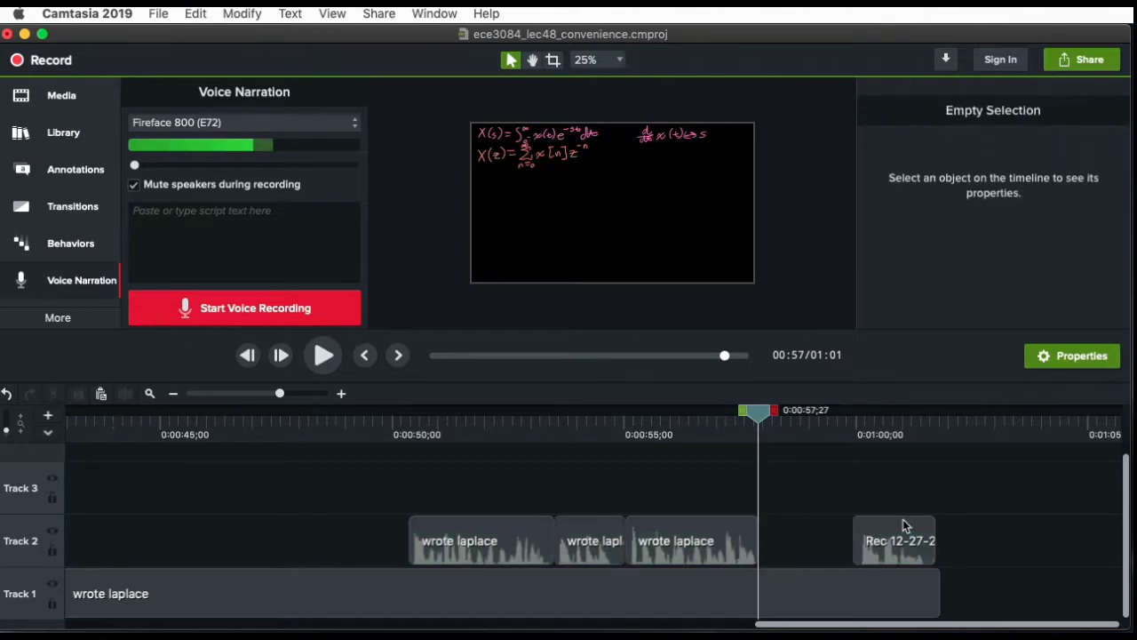
Examine the Auto-normalize loudness setting in the Project preferences and the available audio effects
{"action": "left_click_drag", "start_coordinate": [775, 416], "coordinate": [868, 434]}
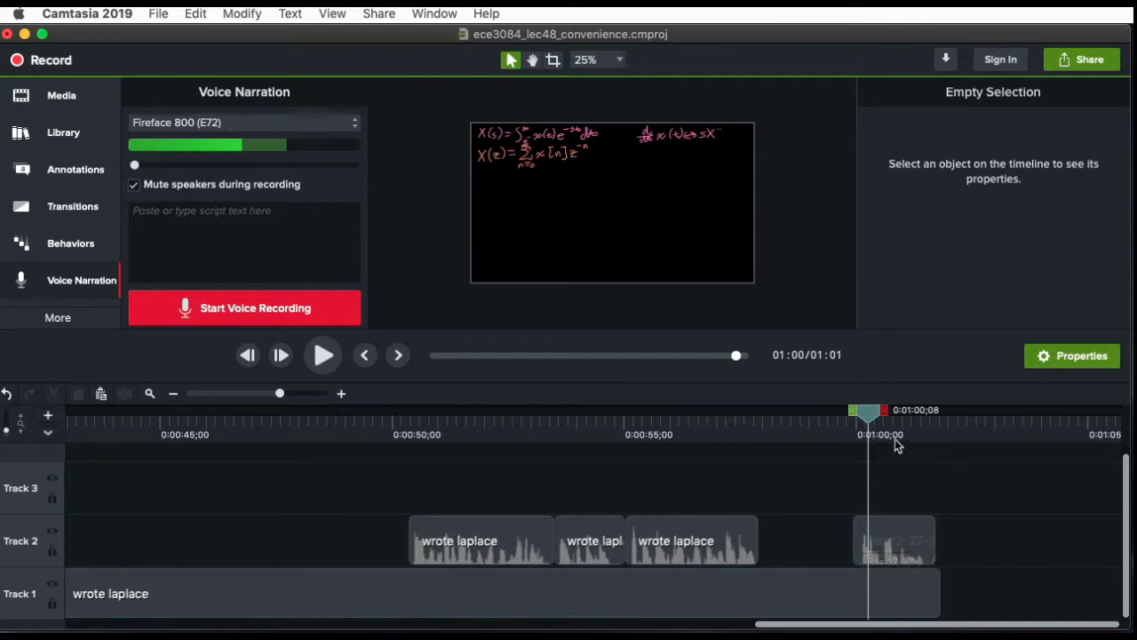
{"action": "left_click_drag", "start_coordinate": [869, 411], "coordinate": [861, 414]}
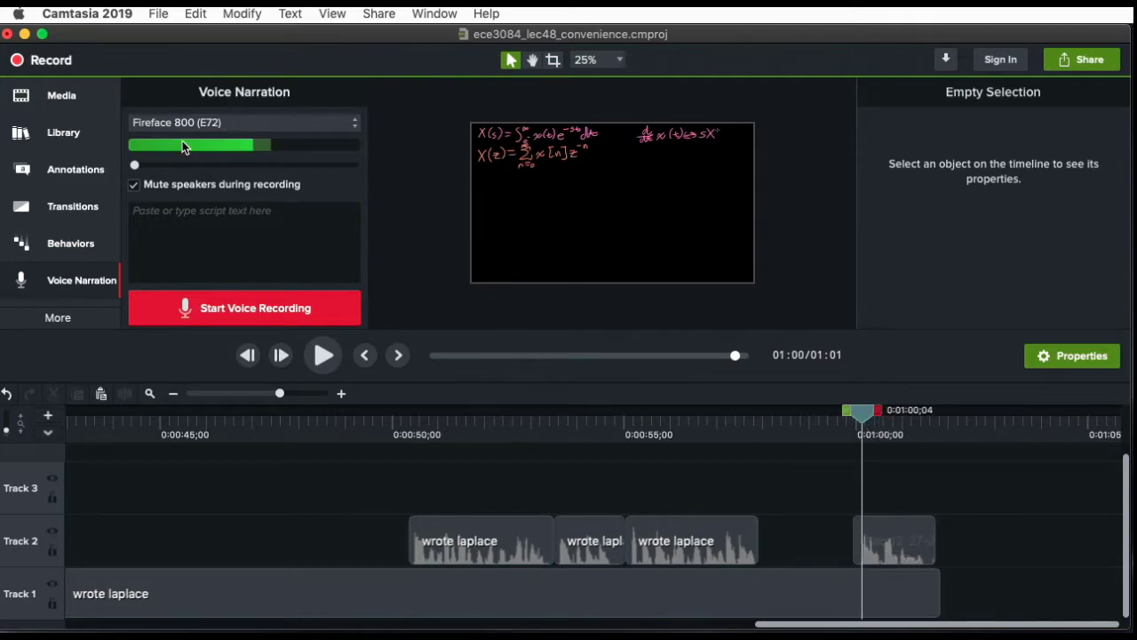
{"action": "left_click", "coordinate": [71, 13]}
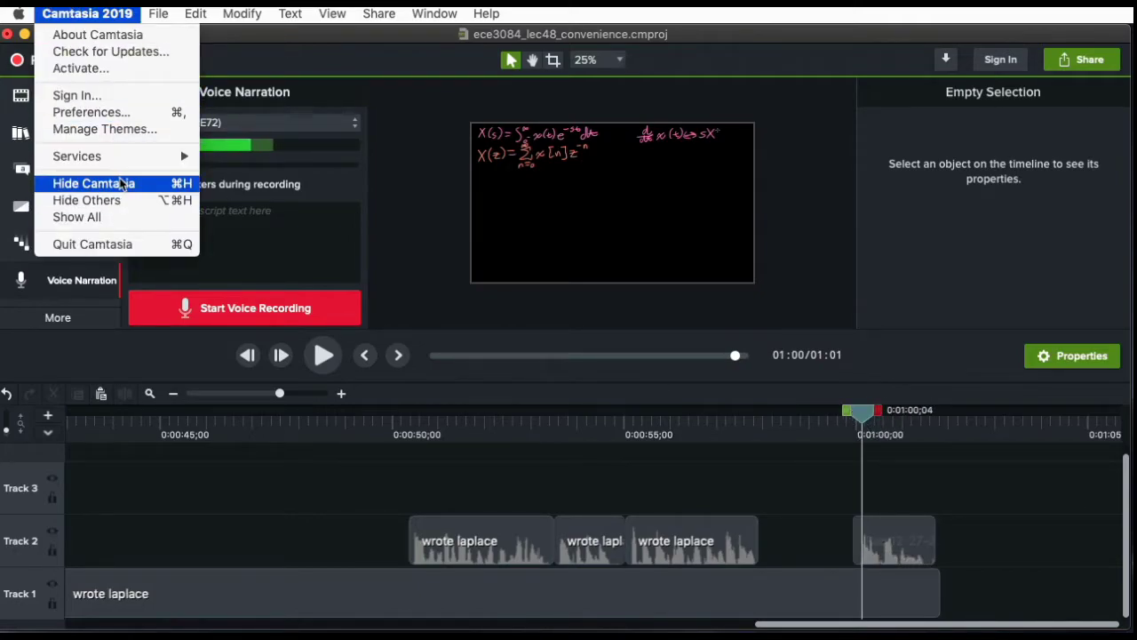
{"action": "left_click", "coordinate": [89, 112]}
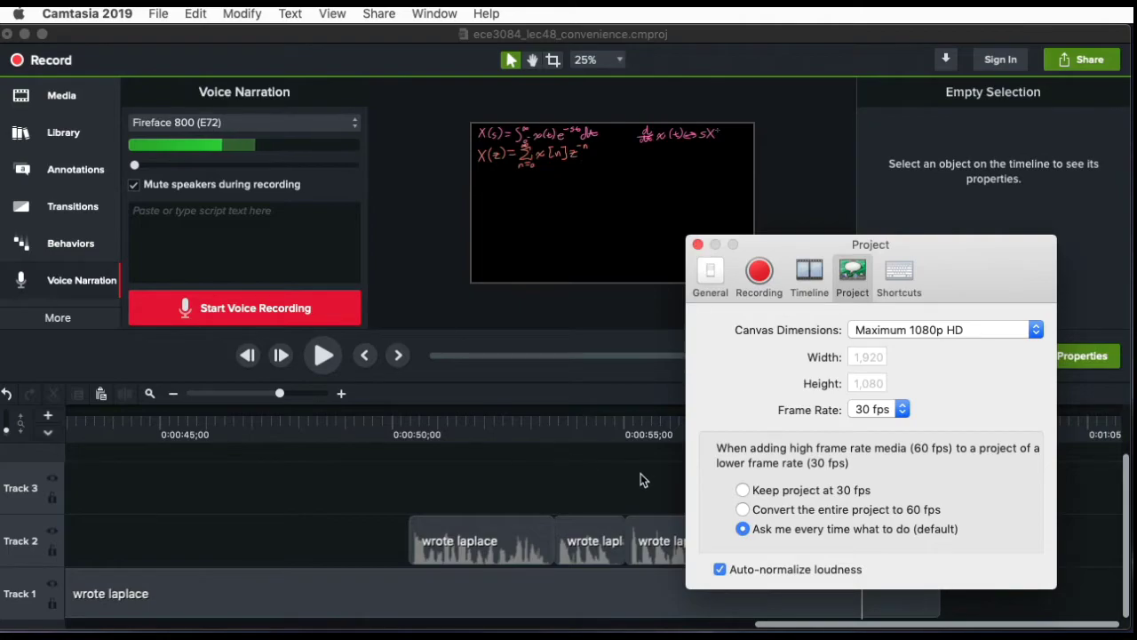
{"action": "left_click", "coordinate": [699, 245]}
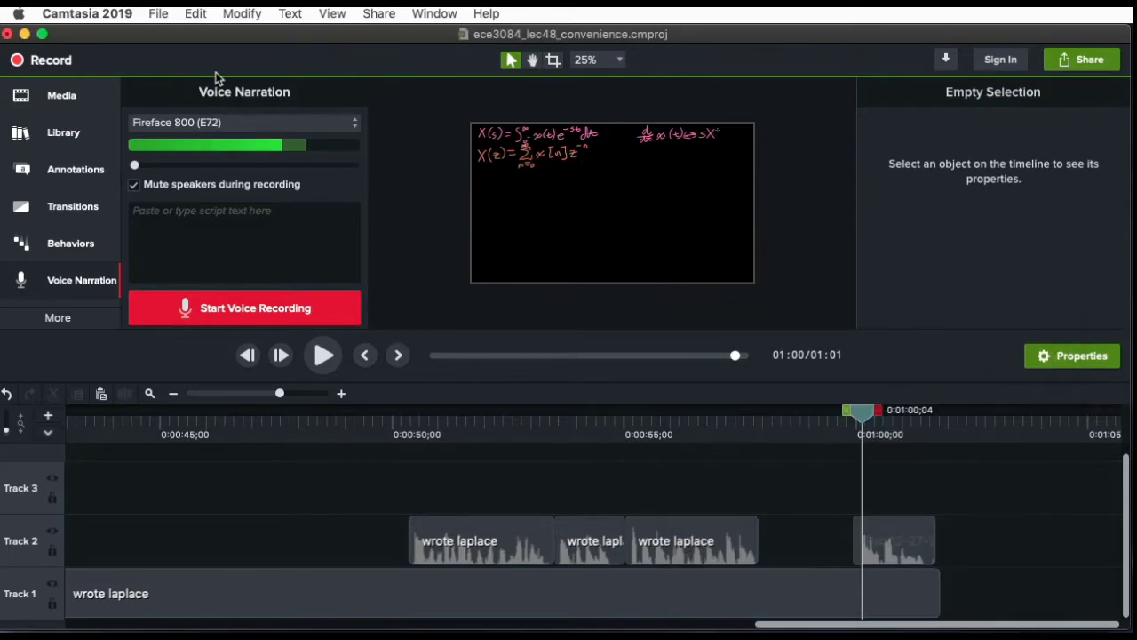
{"action": "left_click", "coordinate": [69, 320]}
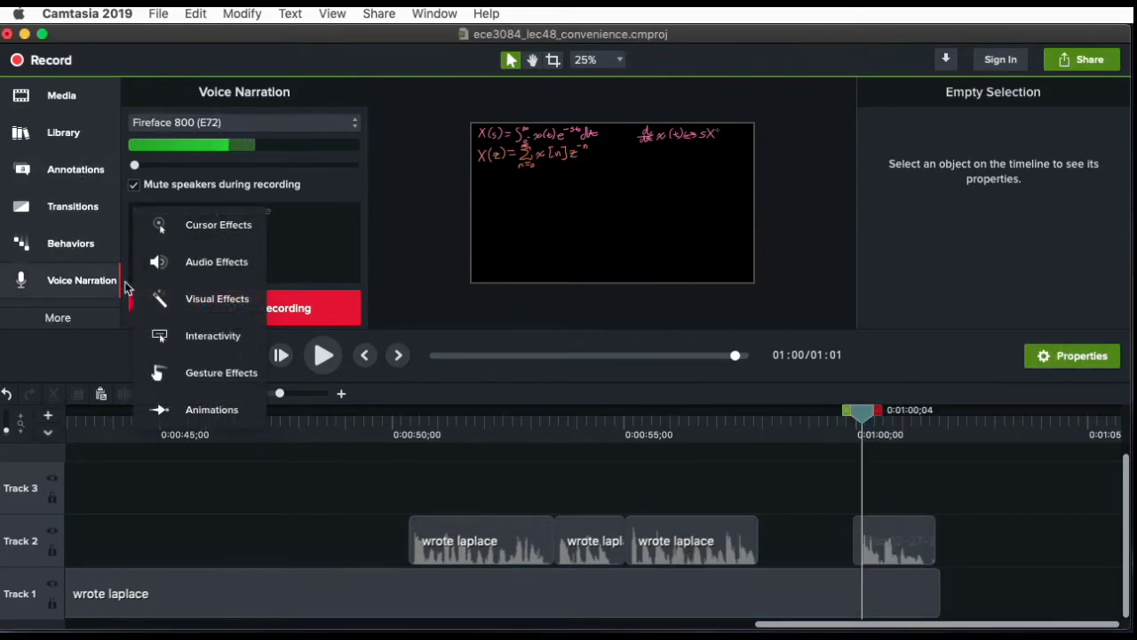
{"action": "left_click", "coordinate": [170, 267]}
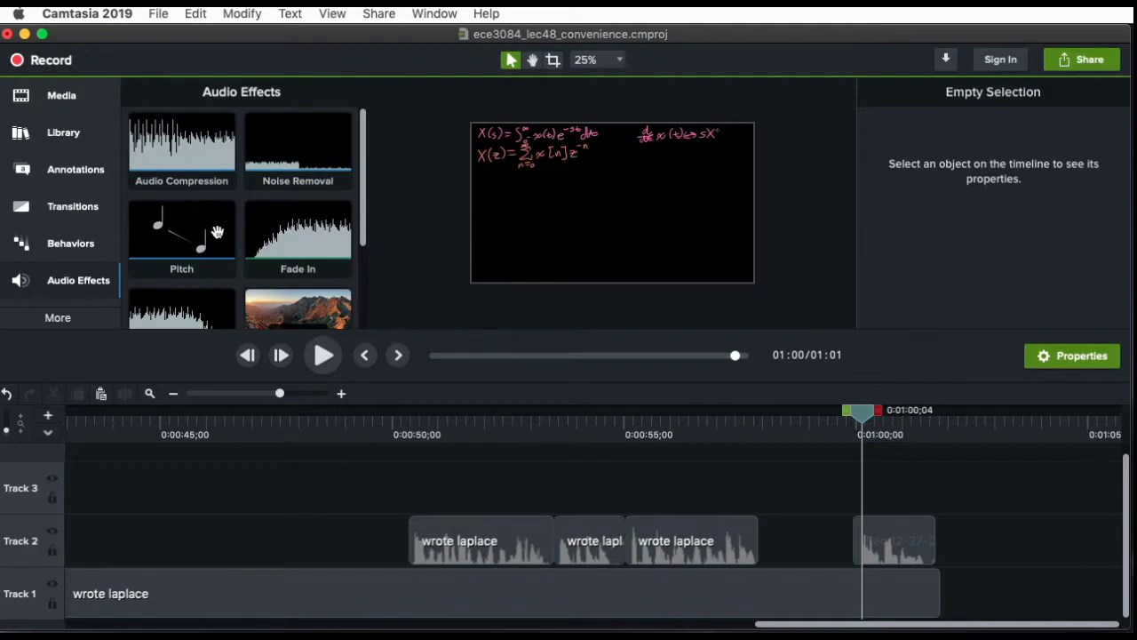
Move the Rec 12-27-2020 narration directly behind the last Track 2 wrote laplace piece and play back the join
{"action": "left_click", "coordinate": [919, 529]}
{"action": "left_click_drag", "start_coordinate": [919, 529], "coordinate": [830, 531]}
{"action": "left_click_drag", "start_coordinate": [863, 408], "coordinate": [716, 435]}
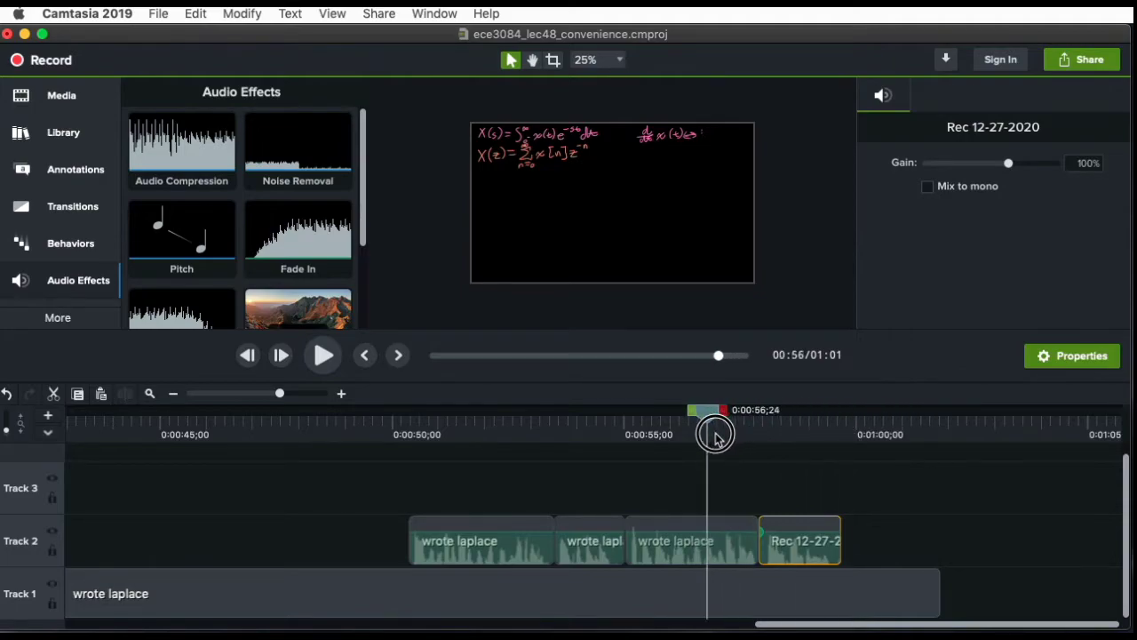
{"action": "key", "text": "space"}
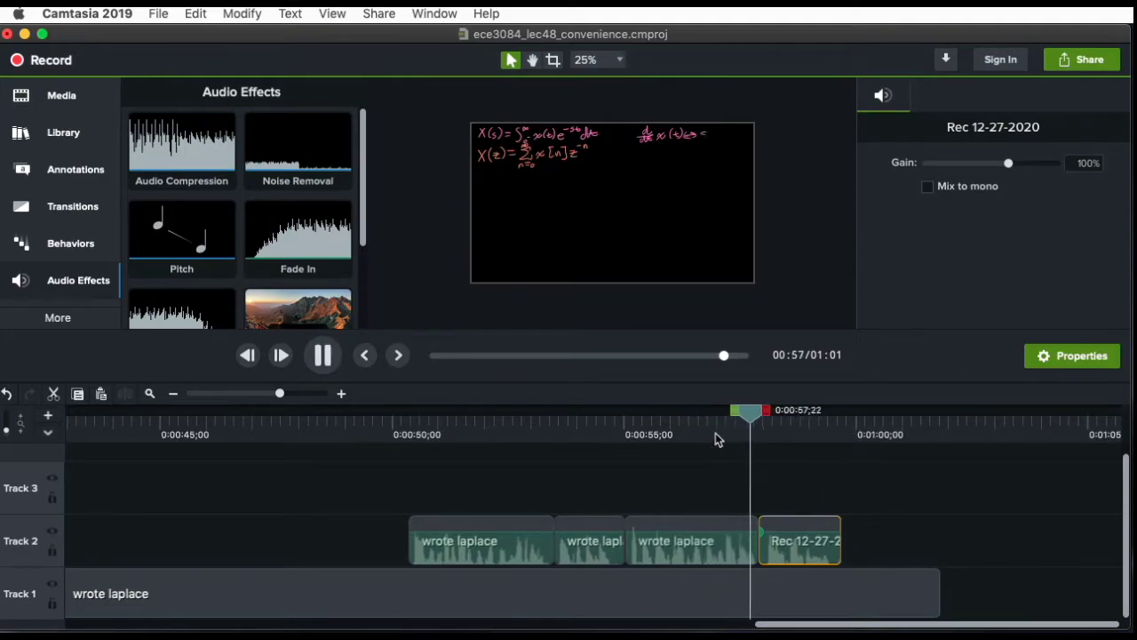
{"action": "key", "text": "space"}
{"action": "left_click", "coordinate": [643, 447]}
{"action": "left_click", "coordinate": [587, 466]}
{"action": "key", "text": "space"}
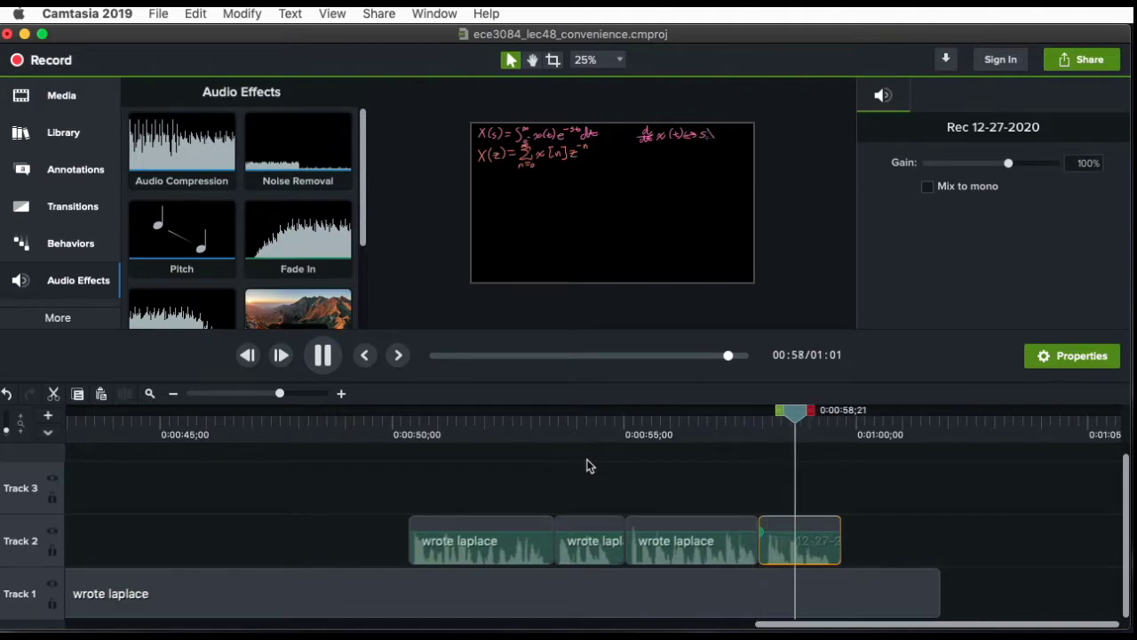
Try shifting the Track 2 audio pieces, all four together and the first wrote laplace piece alone, and undo the moves
{"action": "key", "text": "space"}
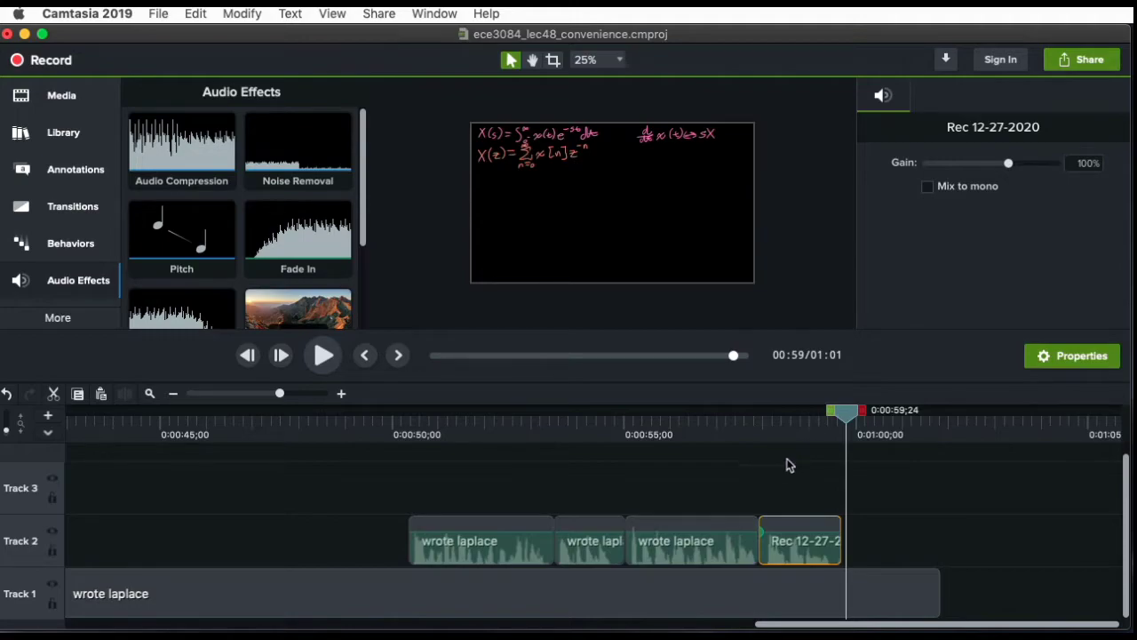
{"action": "left_click_drag", "start_coordinate": [849, 414], "coordinate": [528, 456]}
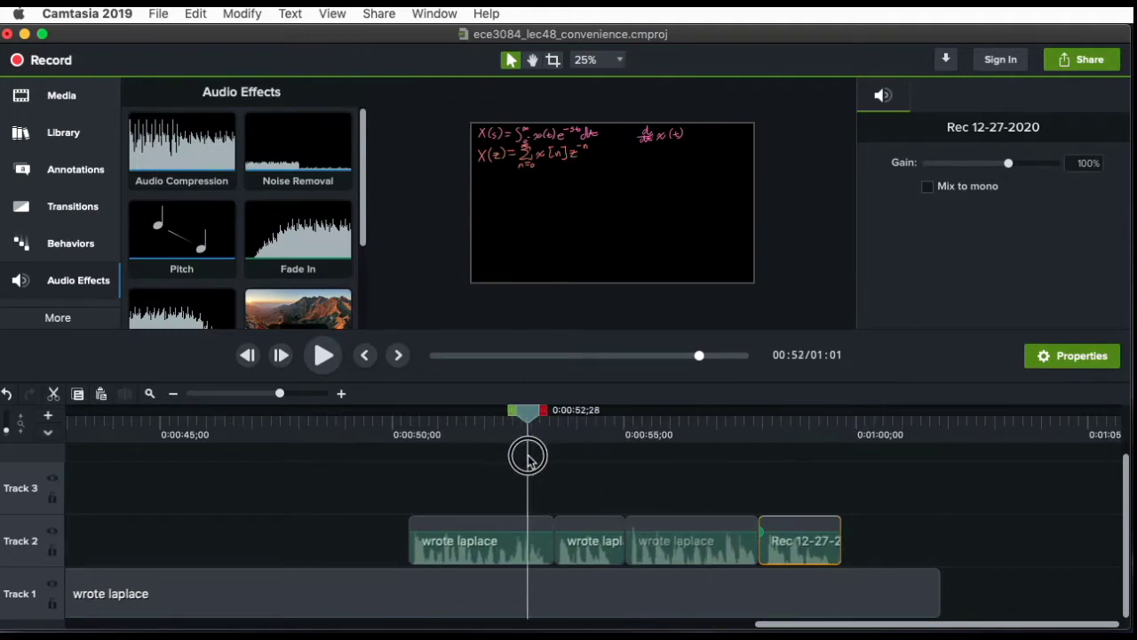
{"action": "mouse_move", "coordinate": [820, 534]}
{"action": "left_mouse_down"}
{"action": "mouse_move", "coordinate": [899, 528]}
{"action": "mouse_move", "coordinate": [802, 528]}
{"action": "left_mouse_up"}
{"action": "left_click_drag", "start_coordinate": [518, 491], "coordinate": [766, 538]}
{"action": "left_click_drag", "start_coordinate": [538, 533], "coordinate": [391, 541]}
{"action": "key", "text": "super+z"}
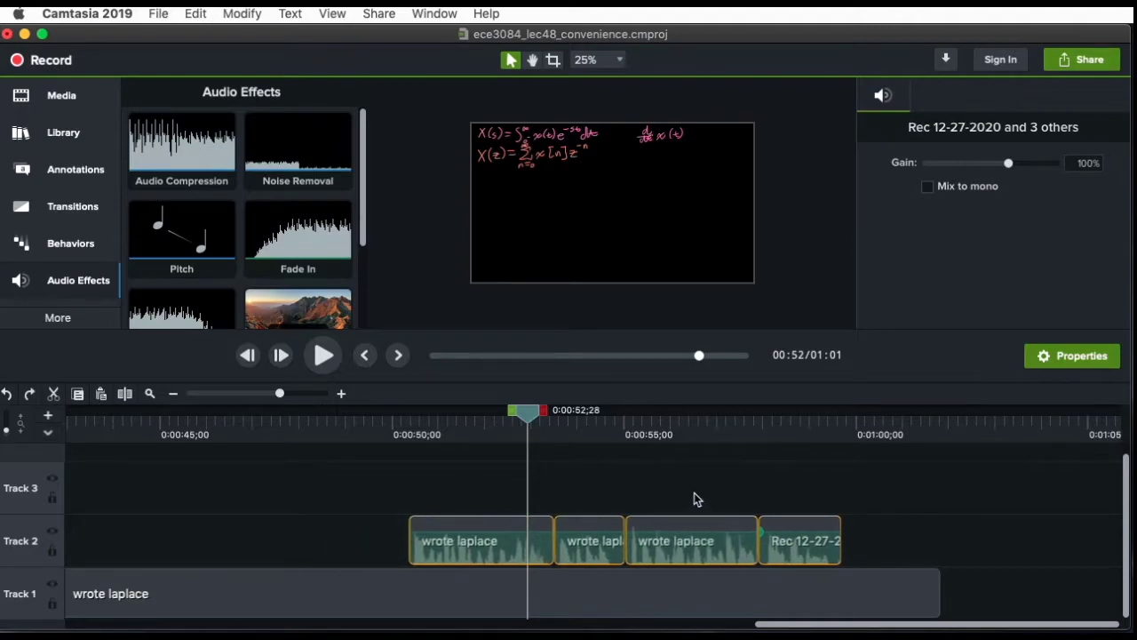
{"action": "left_click", "coordinate": [610, 490]}
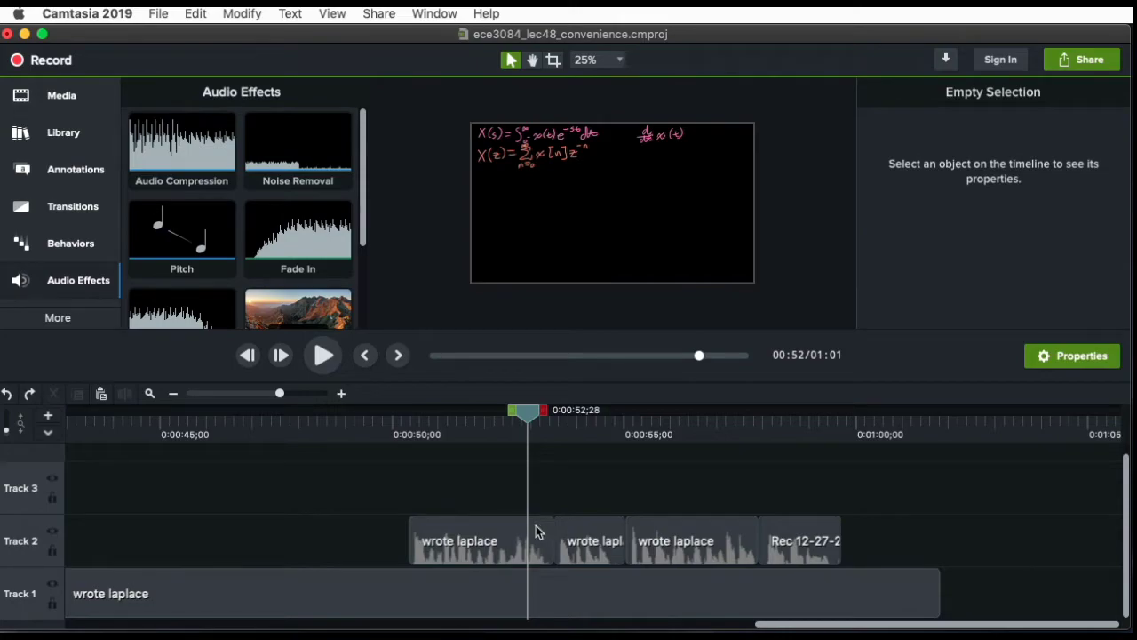
{"action": "left_click_drag", "start_coordinate": [536, 531], "coordinate": [453, 528]}
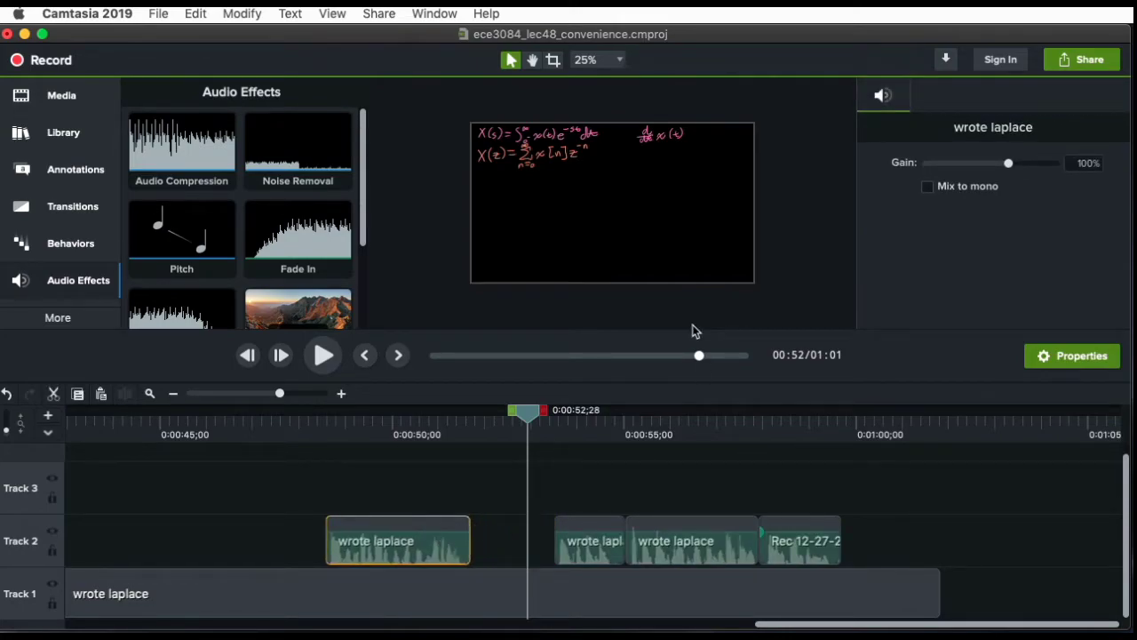
{"action": "key", "text": "super+z"}
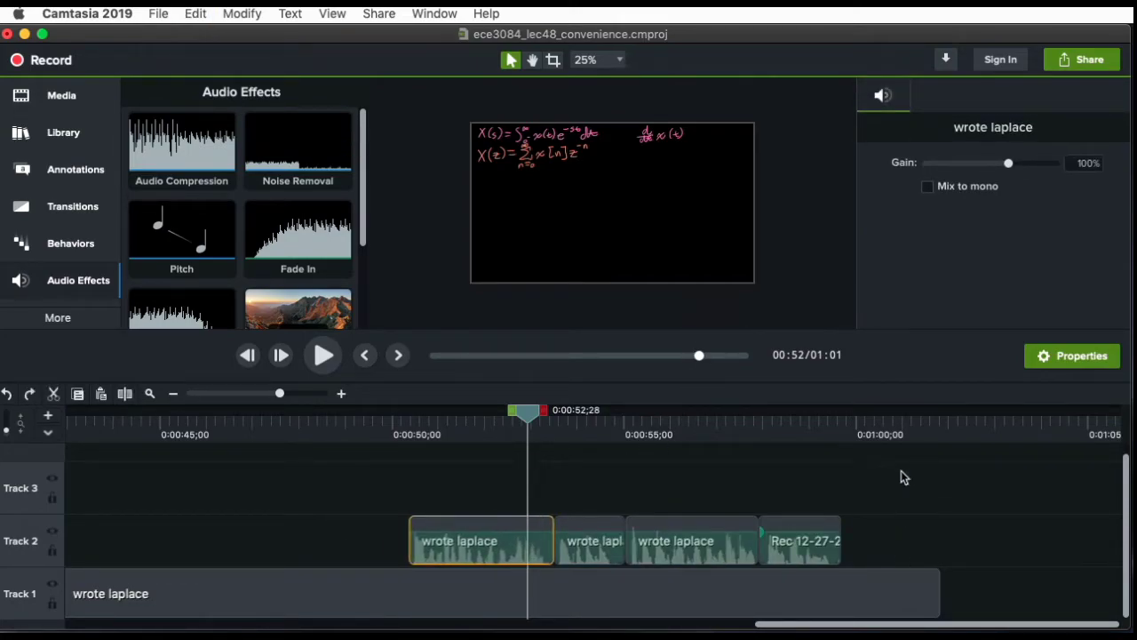
Select the three wrote laplace pieces and the Rec 12-27-2020 narration on Track 2 and stitch the selected media
{"action": "left_click", "coordinate": [907, 472]}
{"action": "left_click_drag", "start_coordinate": [804, 490], "coordinate": [512, 526]}
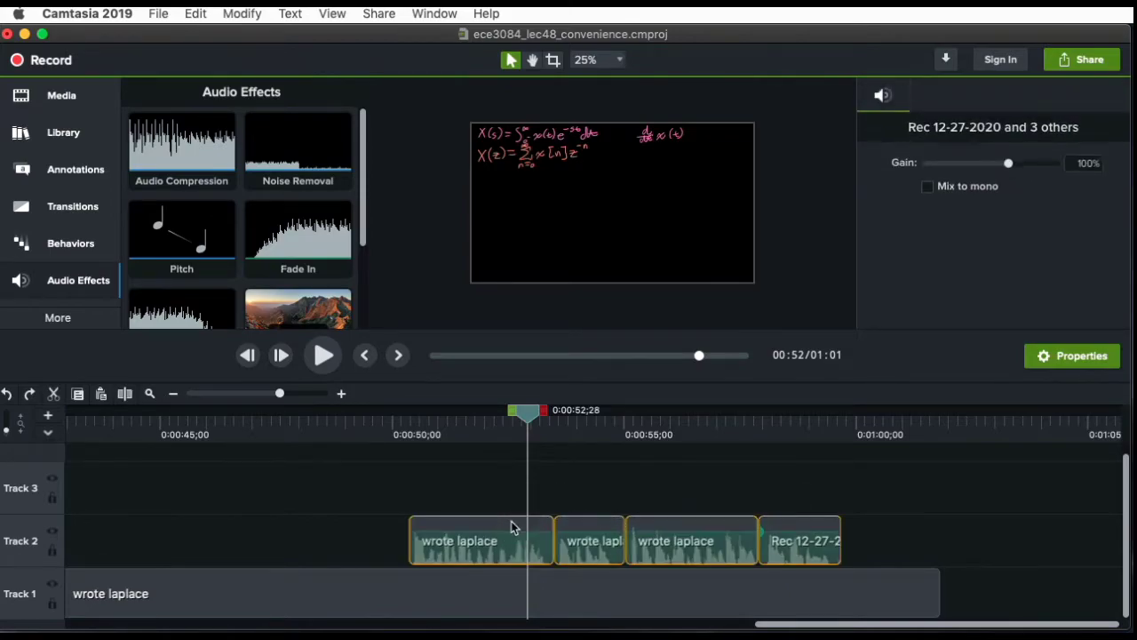
{"action": "right_click", "coordinate": [593, 526]}
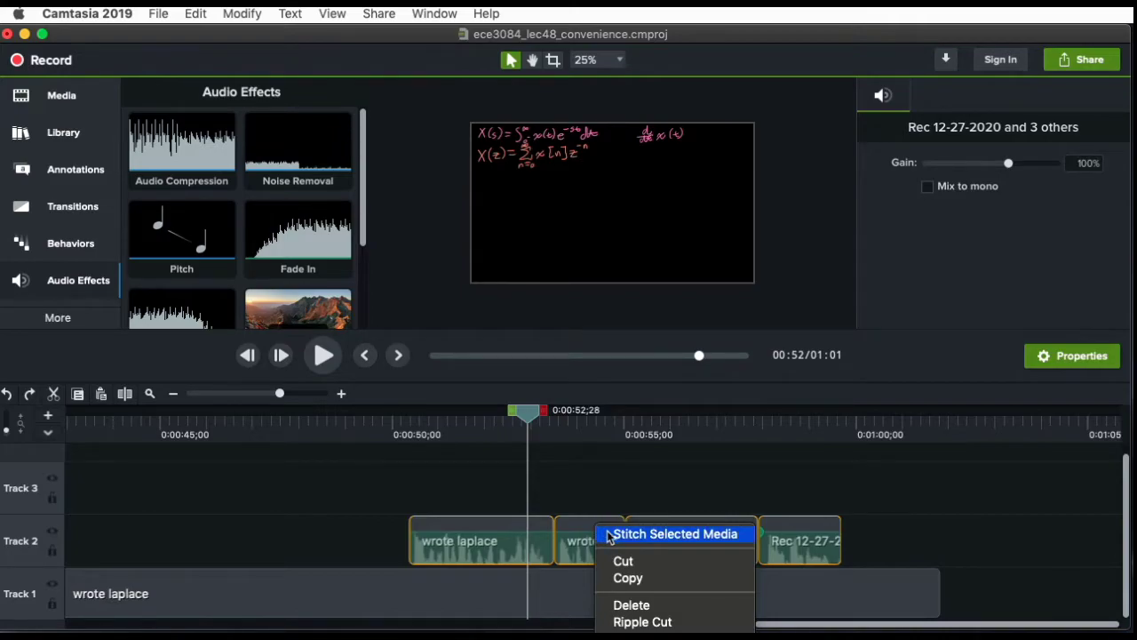
{"action": "left_click", "coordinate": [610, 535]}
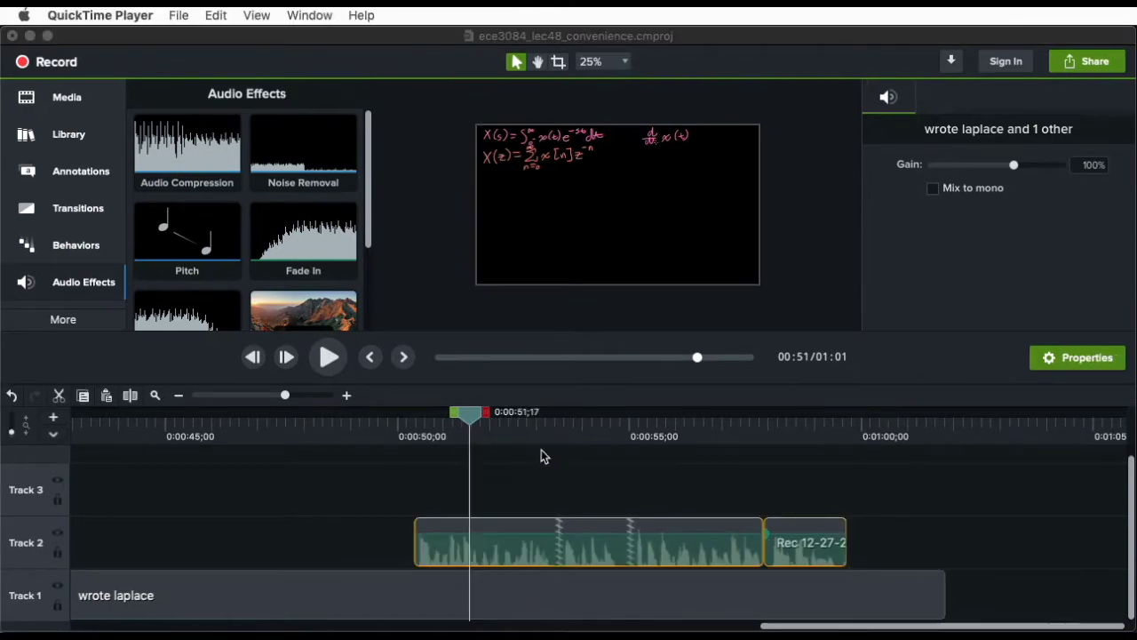
Examine which Track 2 clips belong together by selecting the stitched wrote laplace audio and the Rec 12-27-2020 narration individually
{"action": "left_click_drag", "start_coordinate": [469, 413], "coordinate": [780, 459]}
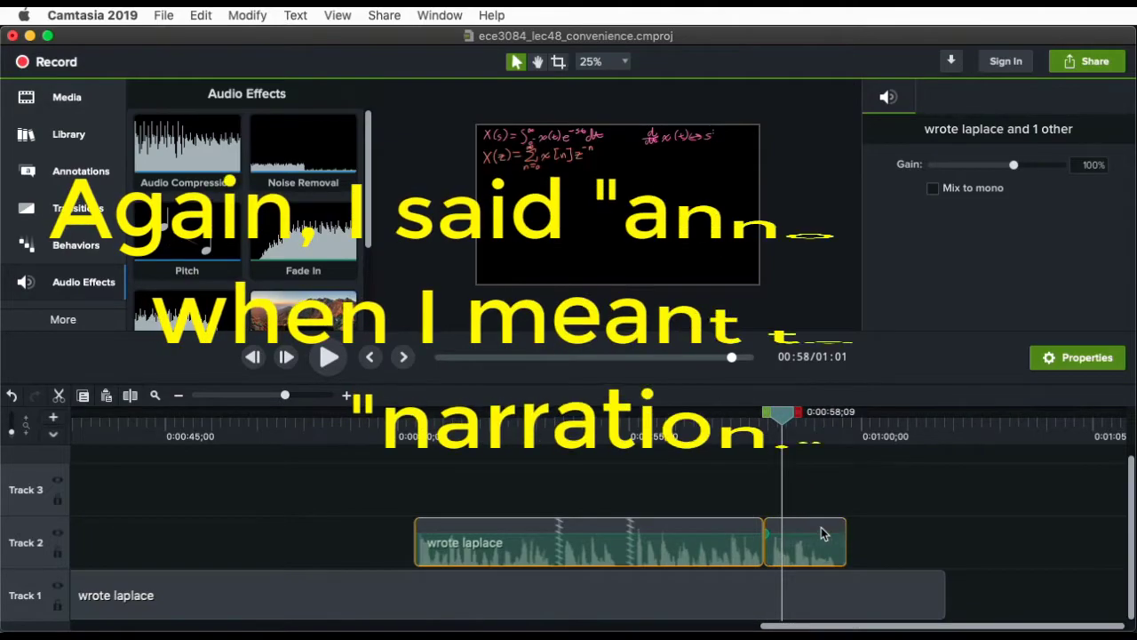
{"action": "left_click", "coordinate": [822, 533]}
{"action": "left_click", "coordinate": [922, 484]}
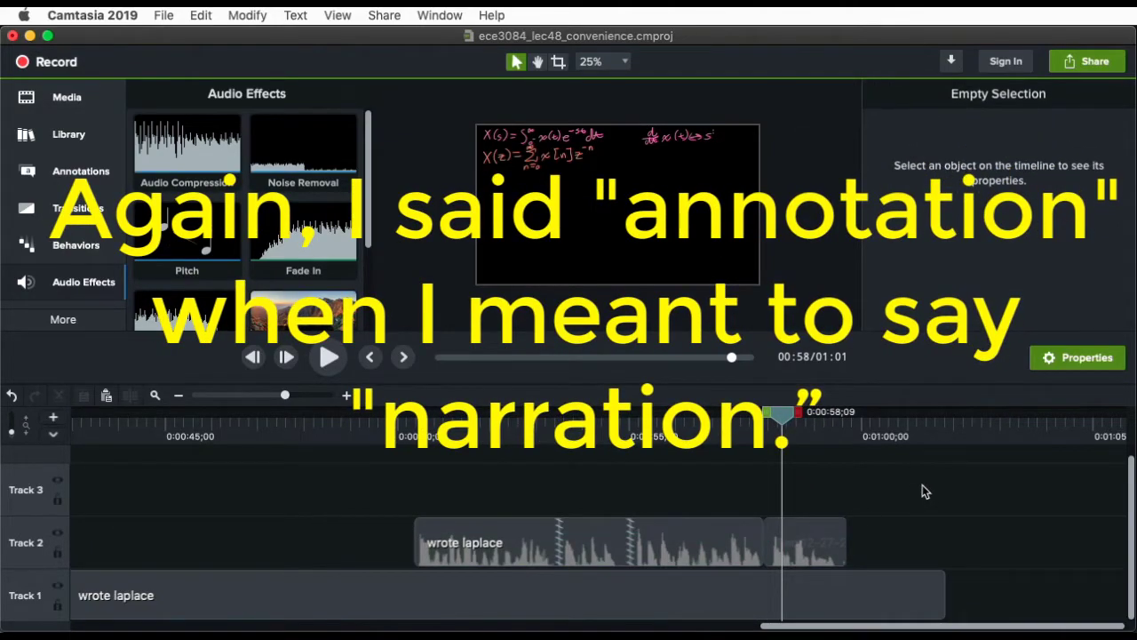
{"action": "left_click", "coordinate": [736, 530]}
{"action": "left_click_drag", "start_coordinate": [782, 413], "coordinate": [631, 423]}
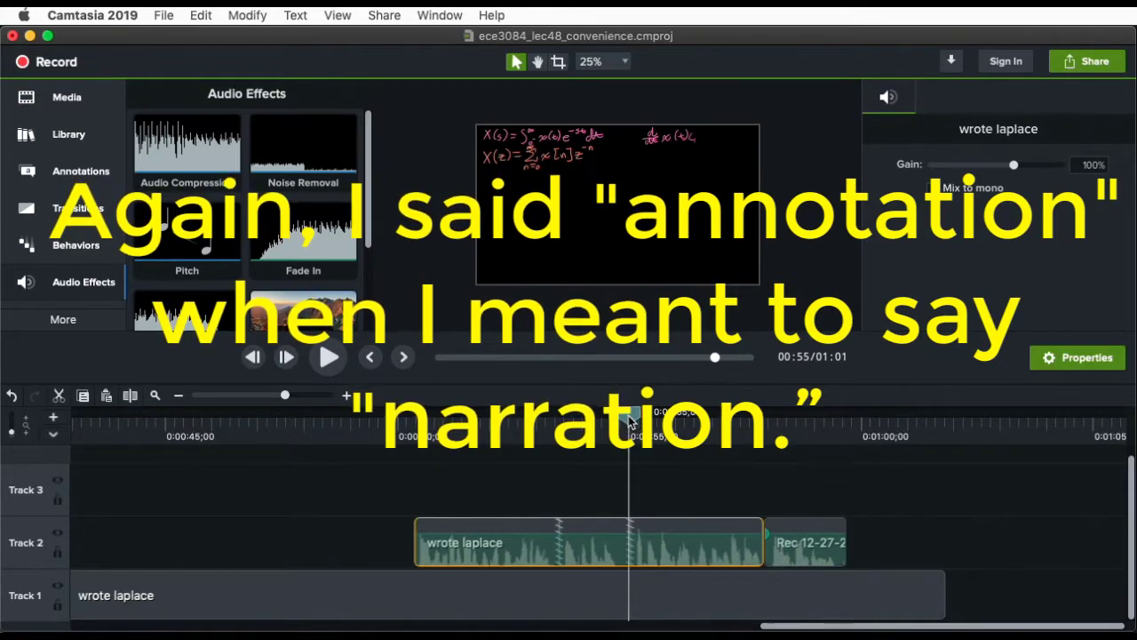
{"action": "left_click", "coordinate": [775, 508]}
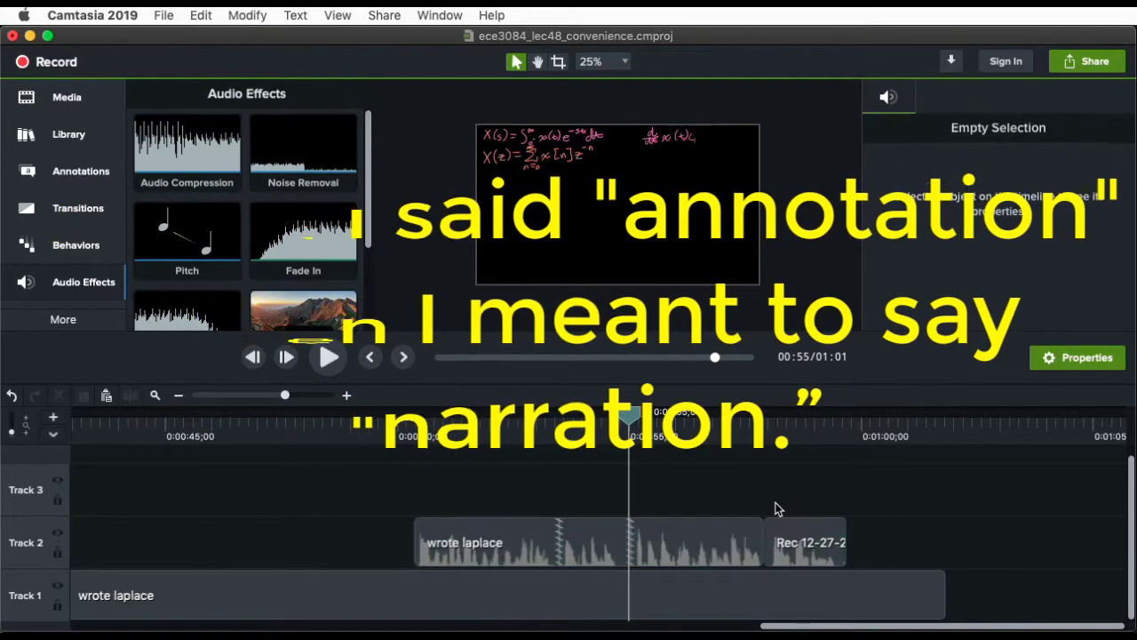
{"action": "mouse_move", "coordinate": [722, 527]}
{"action": "left_mouse_down"}
{"action": "mouse_move", "coordinate": [632, 537]}
{"action": "mouse_move", "coordinate": [721, 536]}
{"action": "left_mouse_up"}
{"action": "left_click_drag", "start_coordinate": [802, 530], "coordinate": [744, 519]}
{"action": "left_click", "coordinate": [518, 482]}
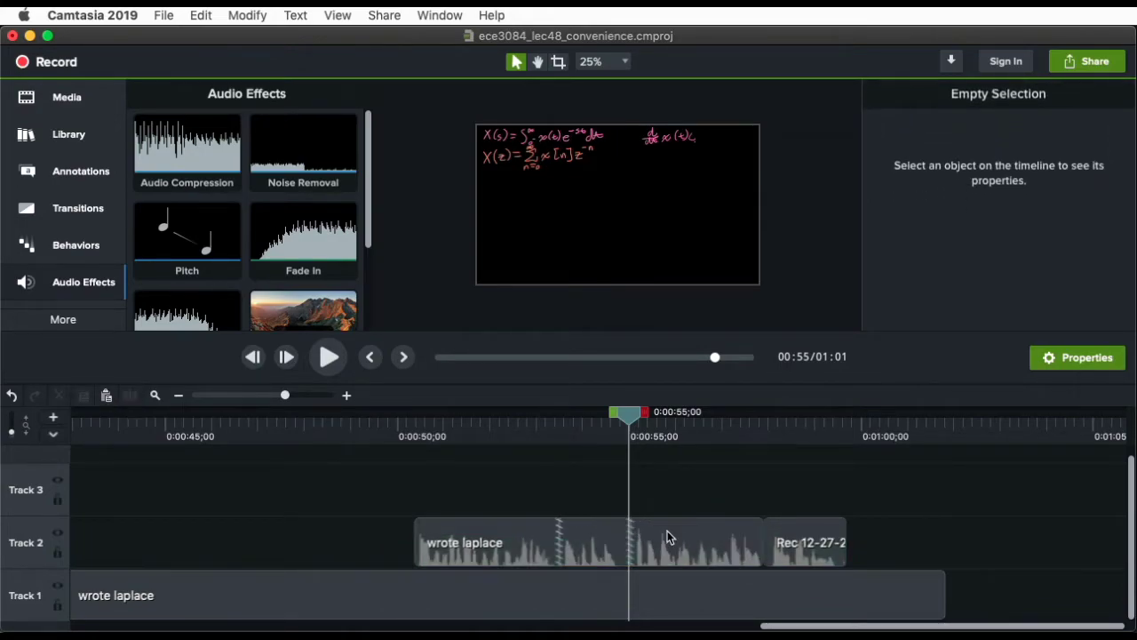
Try unstitching the wrote laplace audio on Track 2 at each of its joins, and undo every unstitch
{"action": "right_click", "coordinate": [562, 533]}
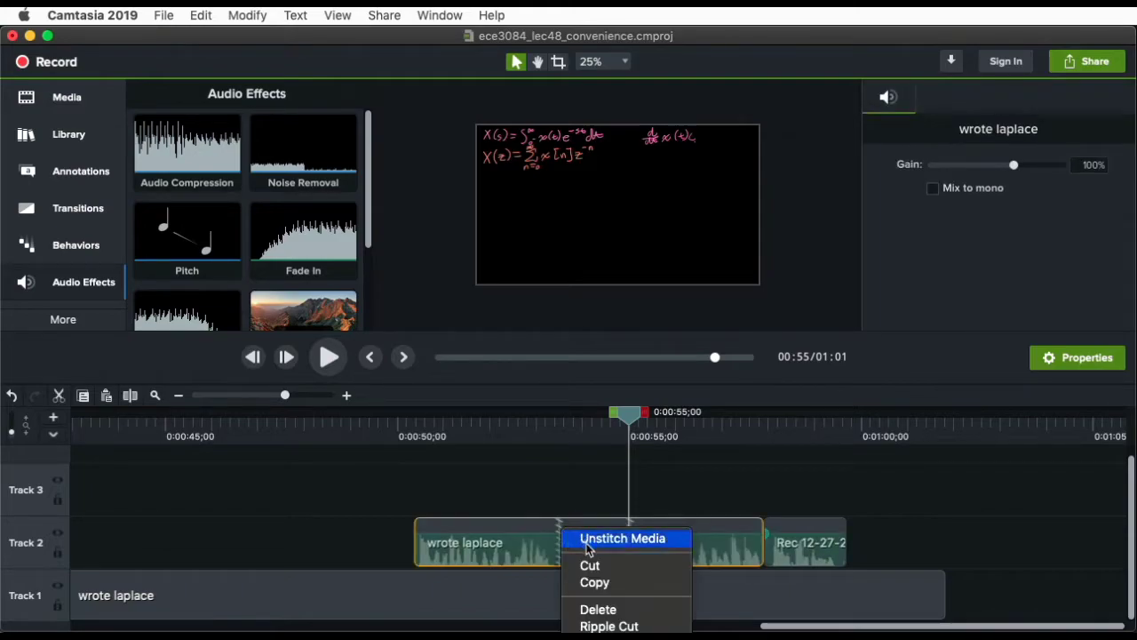
{"action": "left_click", "coordinate": [585, 544]}
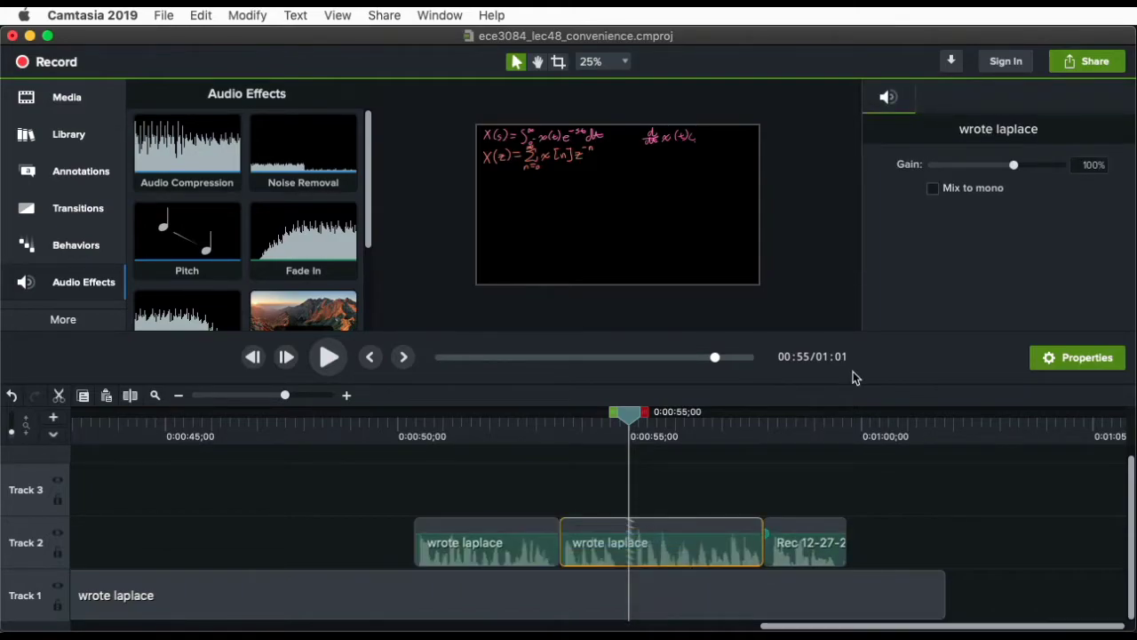
{"action": "key", "text": "super+z"}
{"action": "right_click", "coordinate": [627, 531]}
{"action": "left_click", "coordinate": [685, 533]}
{"action": "mouse_move", "coordinate": [592, 533]}
{"action": "left_mouse_down"}
{"action": "mouse_move", "coordinate": [452, 533]}
{"action": "mouse_move", "coordinate": [595, 543]}
{"action": "left_mouse_up"}
{"action": "left_click", "coordinate": [704, 474]}
{"action": "key", "text": "super+z"}
Play back the wrote transforms audio near the timeline start and the wrote laplace audio from about 0:00:37;07
{"action": "left_click", "coordinate": [335, 478]}
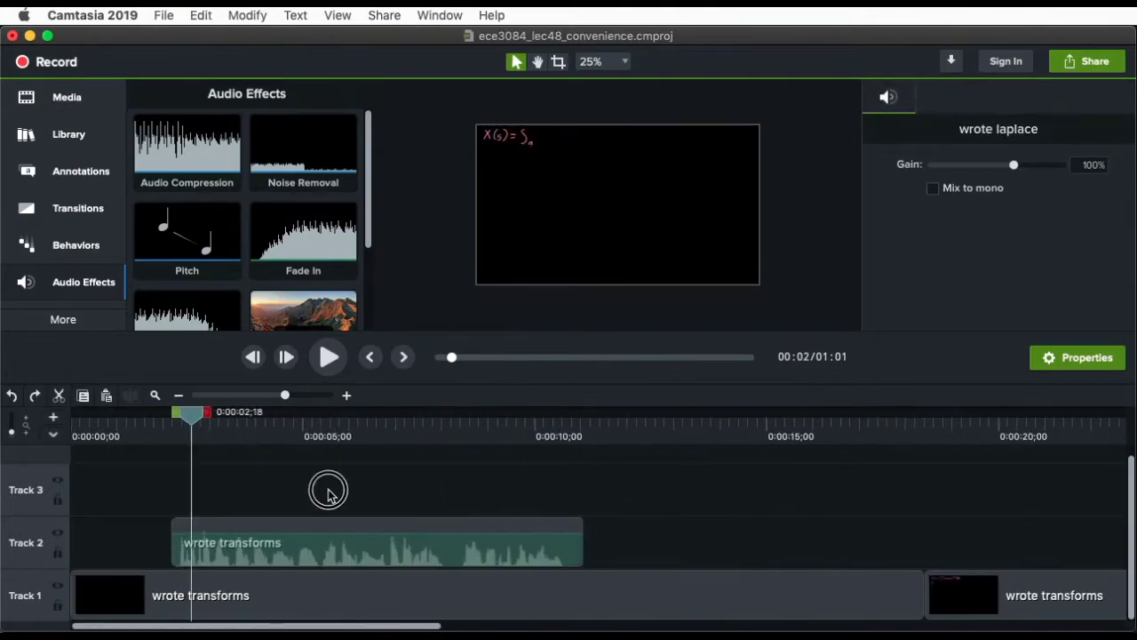
{"action": "left_click", "coordinate": [467, 475]}
{"action": "left_click", "coordinate": [376, 465]}
{"action": "key", "text": "space"}
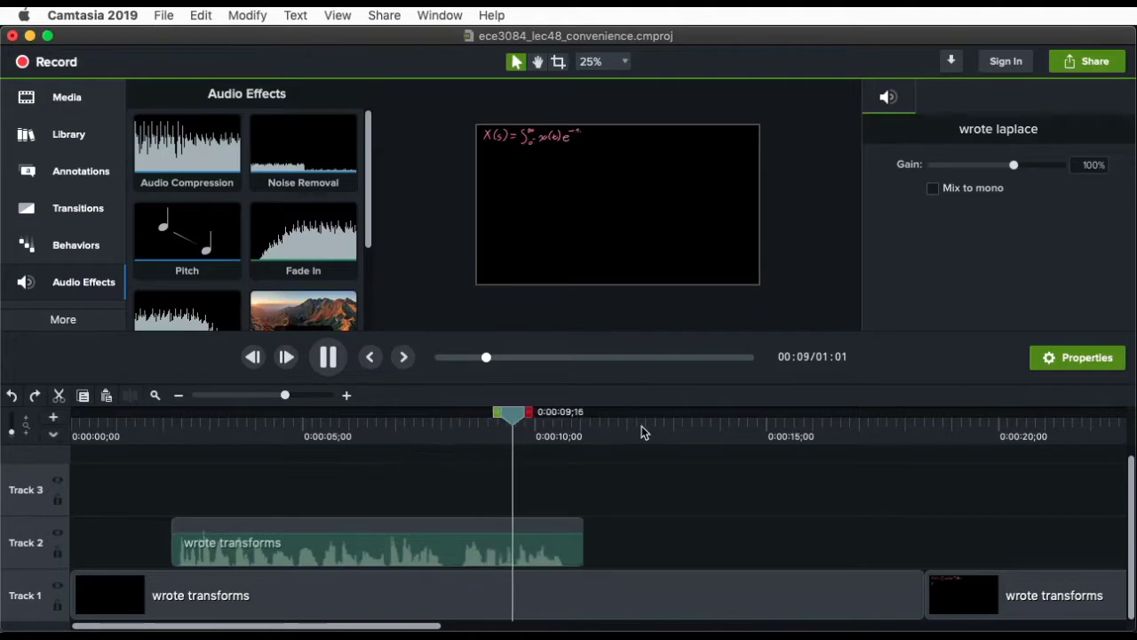
{"action": "left_click", "coordinate": [562, 415]}
{"action": "left_click_drag", "start_coordinate": [562, 416], "coordinate": [534, 476]}
{"action": "key", "text": "space"}
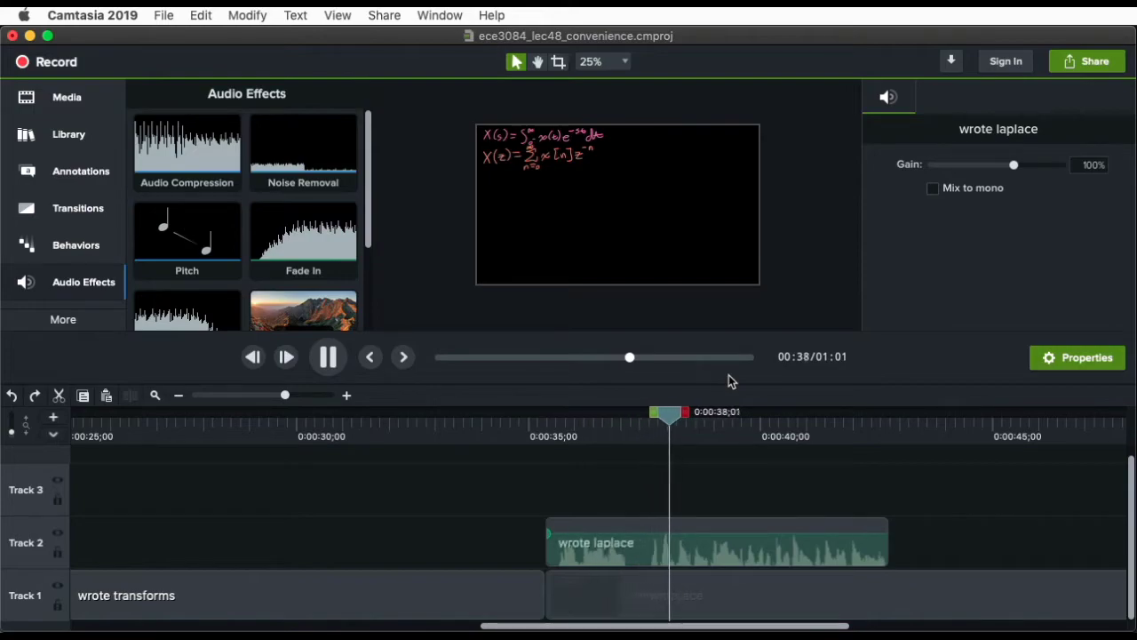
{"action": "left_click_drag", "start_coordinate": [708, 425], "coordinate": [632, 429]}
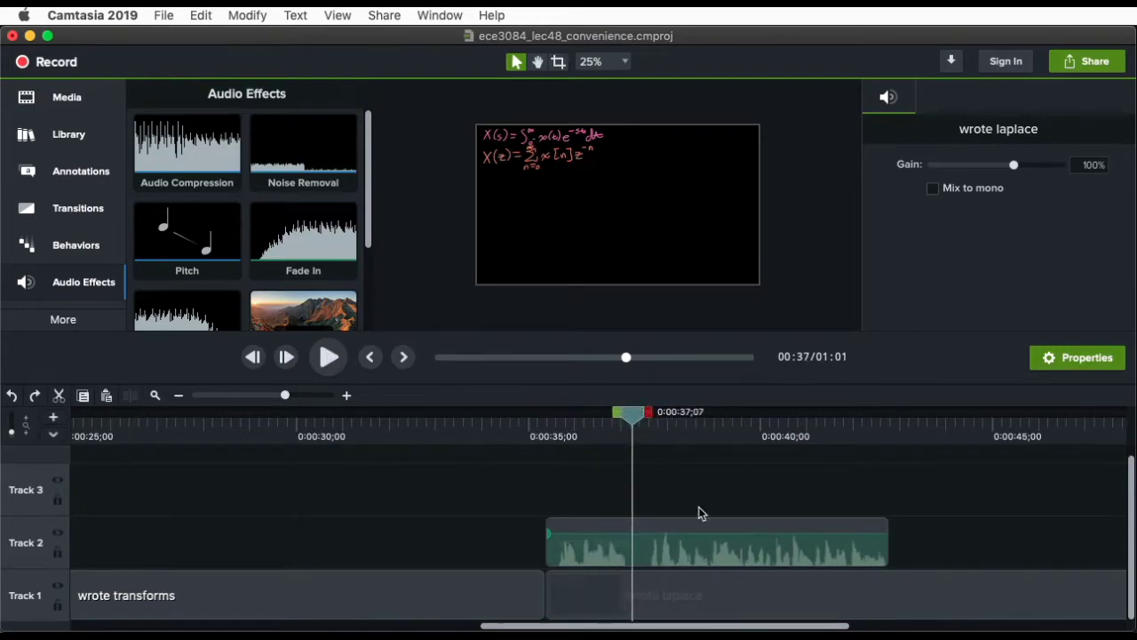
{"action": "key", "text": "space"}
Select the wrote laplace audio on Track 2 and mark the short time range from 0:00:37;06 to 0:00:37;16
{"action": "mouse_move", "coordinate": [658, 421]}
{"action": "left_mouse_down"}
{"action": "mouse_move", "coordinate": [622, 419]}
{"action": "mouse_move", "coordinate": [702, 421]}
{"action": "mouse_move", "coordinate": [616, 420]}
{"action": "mouse_move", "coordinate": [665, 418]}
{"action": "left_mouse_up"}
{"action": "left_click", "coordinate": [636, 414]}
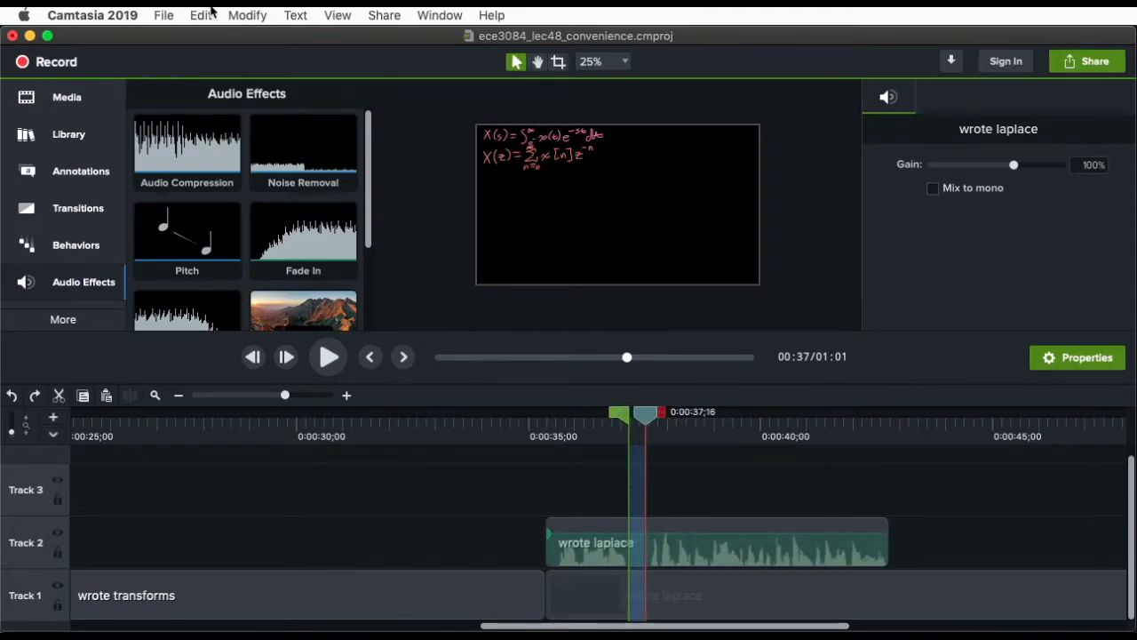
{"action": "double_click", "coordinate": [656, 417]}
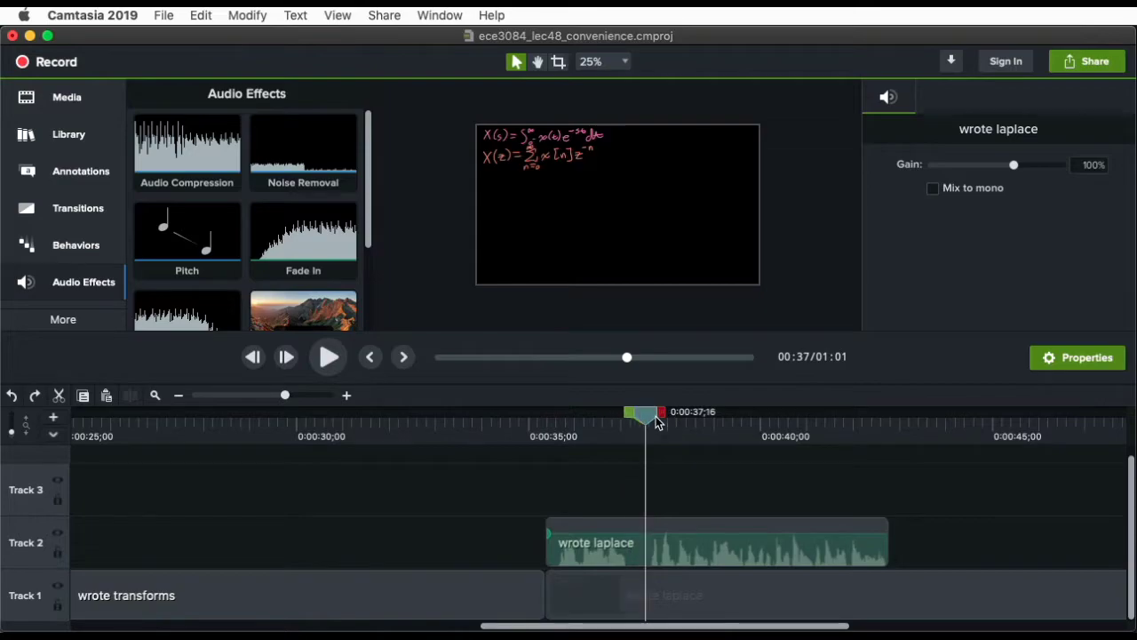
{"action": "left_click", "coordinate": [658, 530]}
{"action": "mouse_move", "coordinate": [632, 411]}
{"action": "left_mouse_down"}
{"action": "mouse_move", "coordinate": [616, 418]}
{"action": "mouse_move", "coordinate": [670, 411]}
{"action": "mouse_move", "coordinate": [615, 418]}
{"action": "left_mouse_up"}
Try removing the marked range without closing the gap, and undo the removal
{"action": "left_click", "coordinate": [191, 13]}
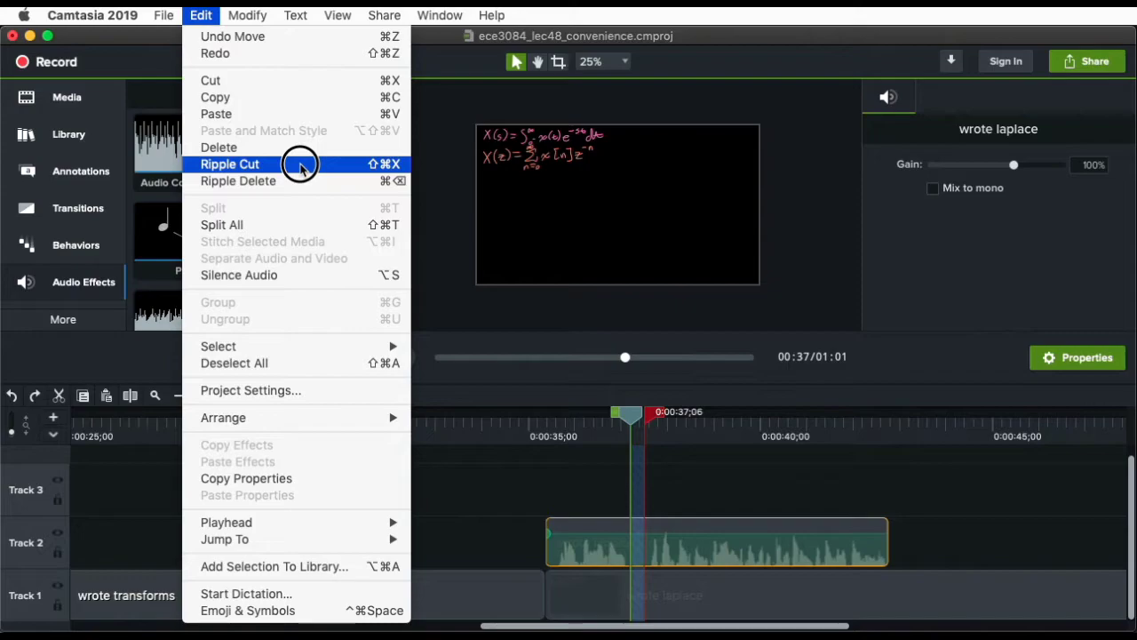
{"action": "left_click", "coordinate": [912, 533]}
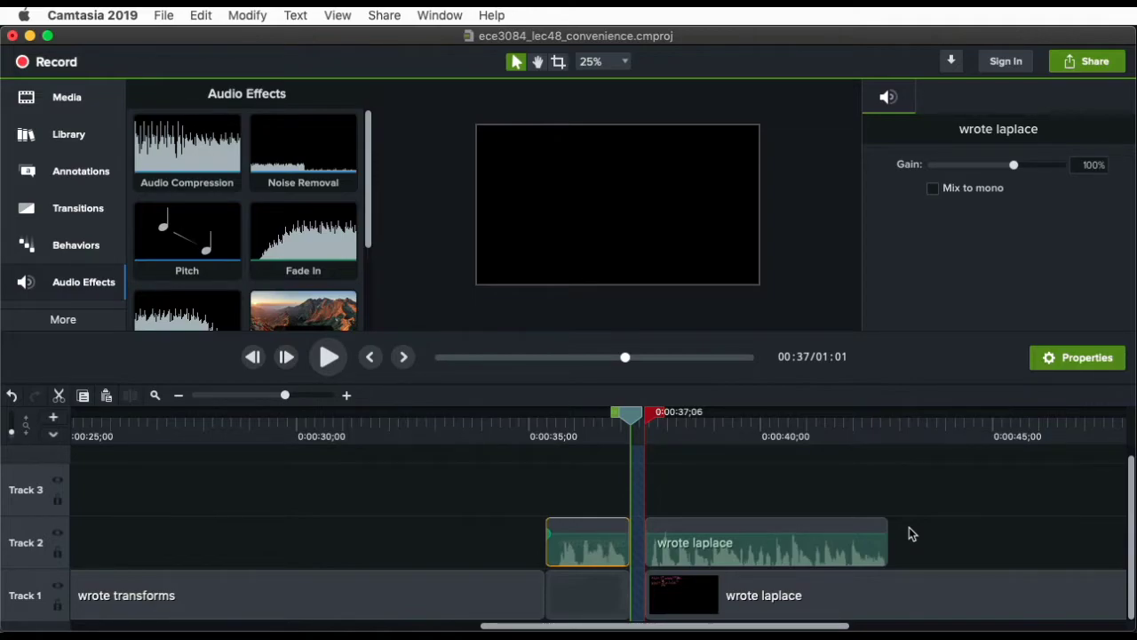
{"action": "key", "text": "super+z"}
Ripple delete the marked range at 0:00:37;06 on both tracks, checking the edit with an undo and redo
{"action": "left_click", "coordinate": [200, 15]}
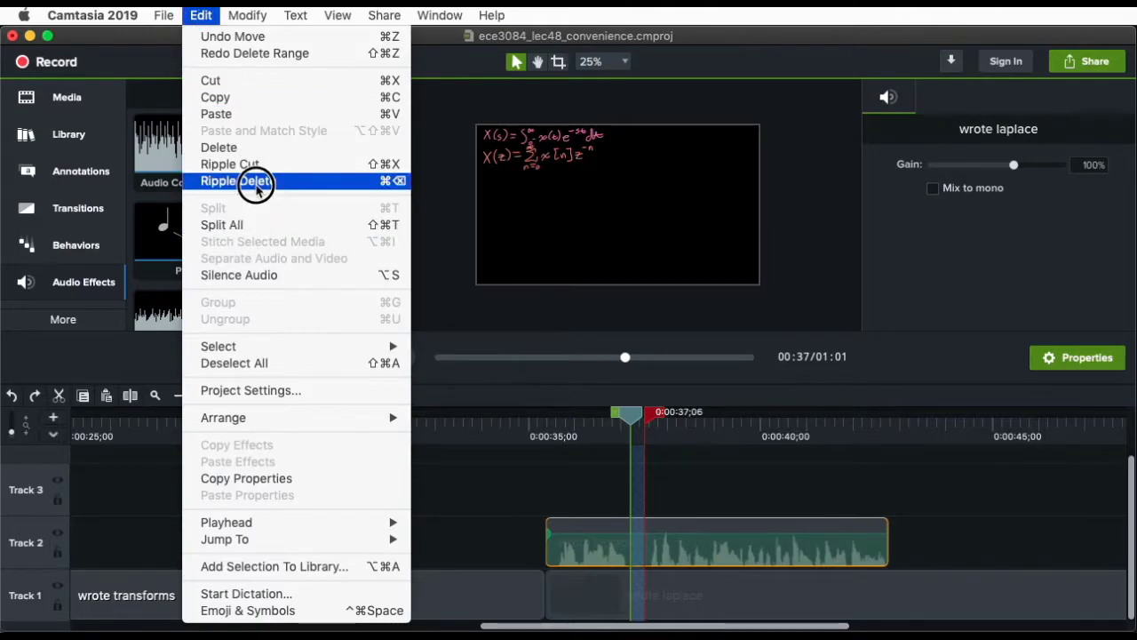
{"action": "left_click", "coordinate": [393, 165]}
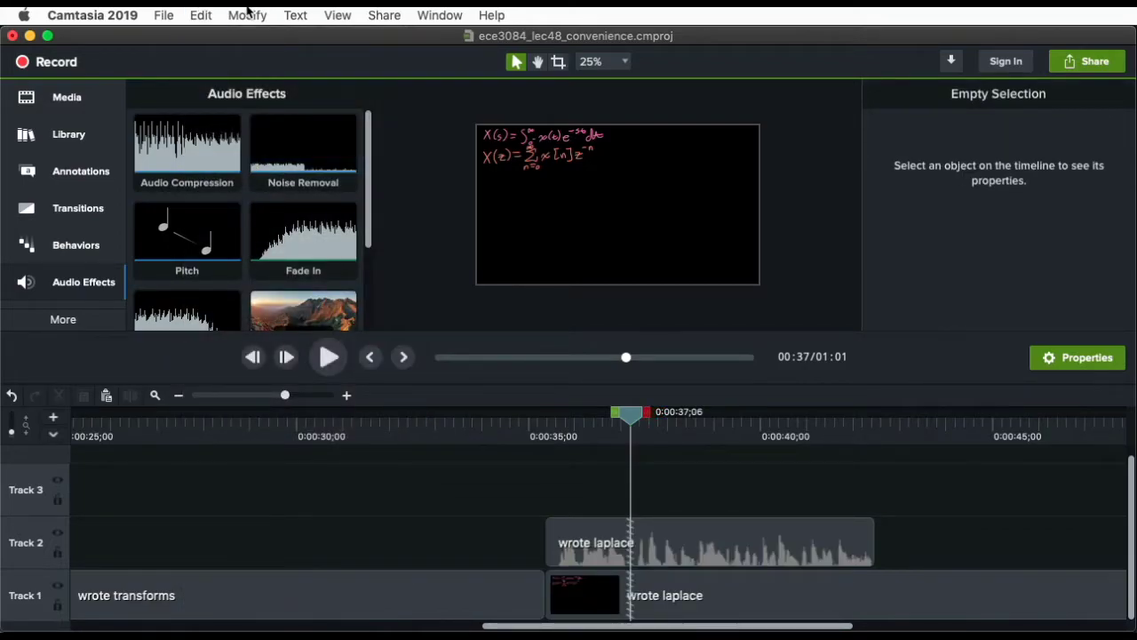
{"action": "key", "text": "super+z"}
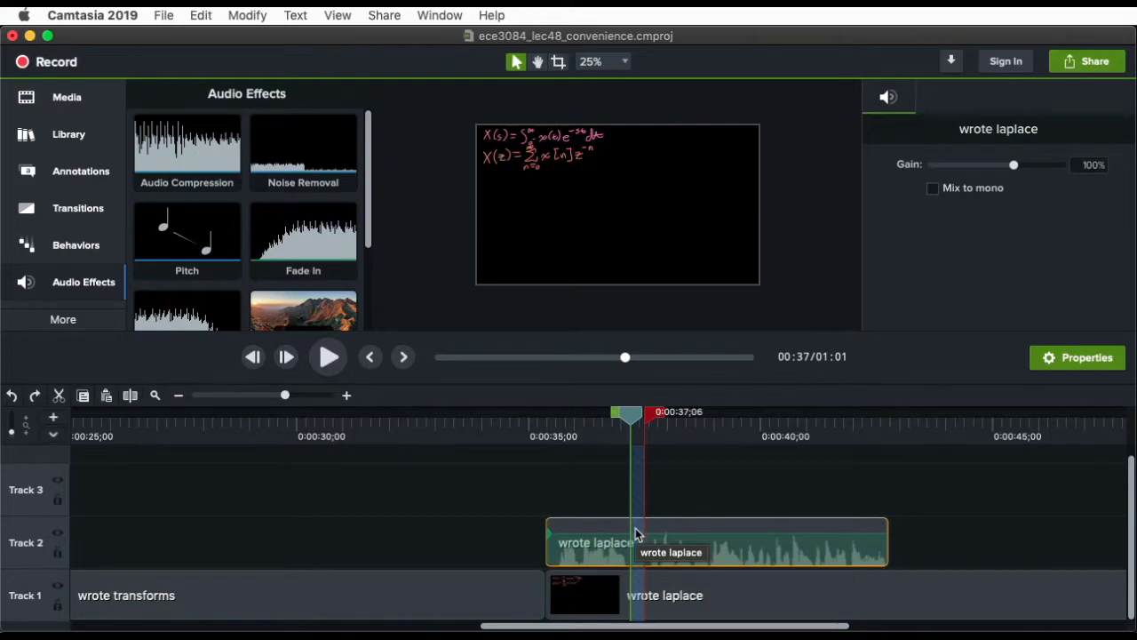
{"action": "key", "text": "super+shift+z"}
Split the first wrote transforms video clip on Track 1 at 0:00:11;10, just after the Track 2 audio ends
{"action": "left_click_drag", "start_coordinate": [630, 414], "coordinate": [747, 420]}
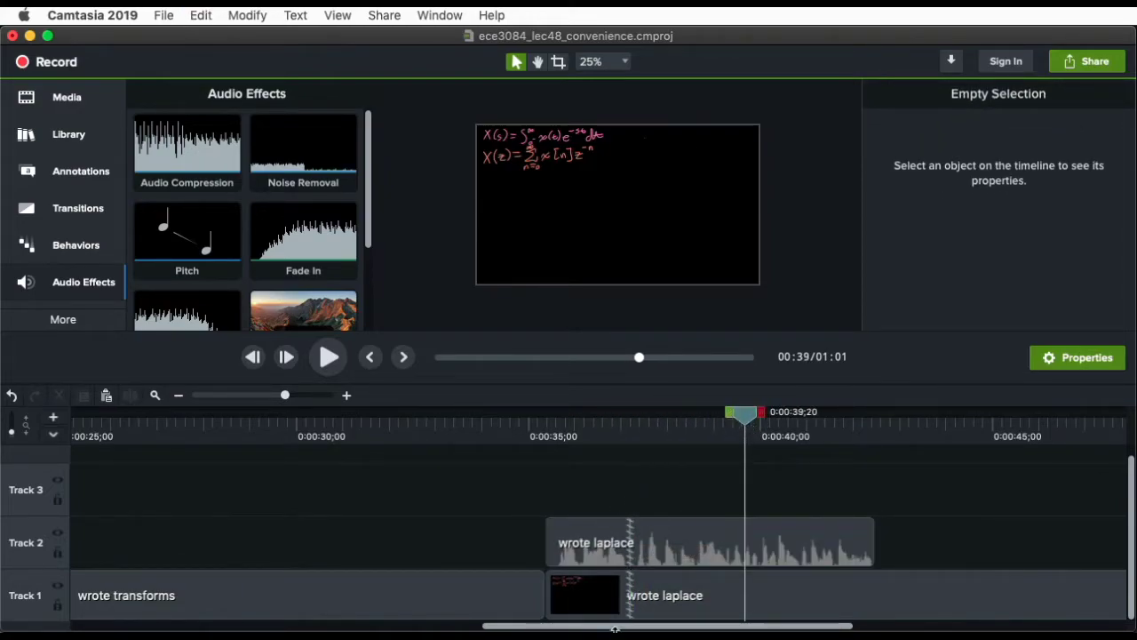
{"action": "left_click_drag", "start_coordinate": [747, 442], "coordinate": [995, 414]}
{"action": "left_click_drag", "start_coordinate": [880, 414], "coordinate": [594, 471]}
{"action": "left_click", "coordinate": [659, 411]}
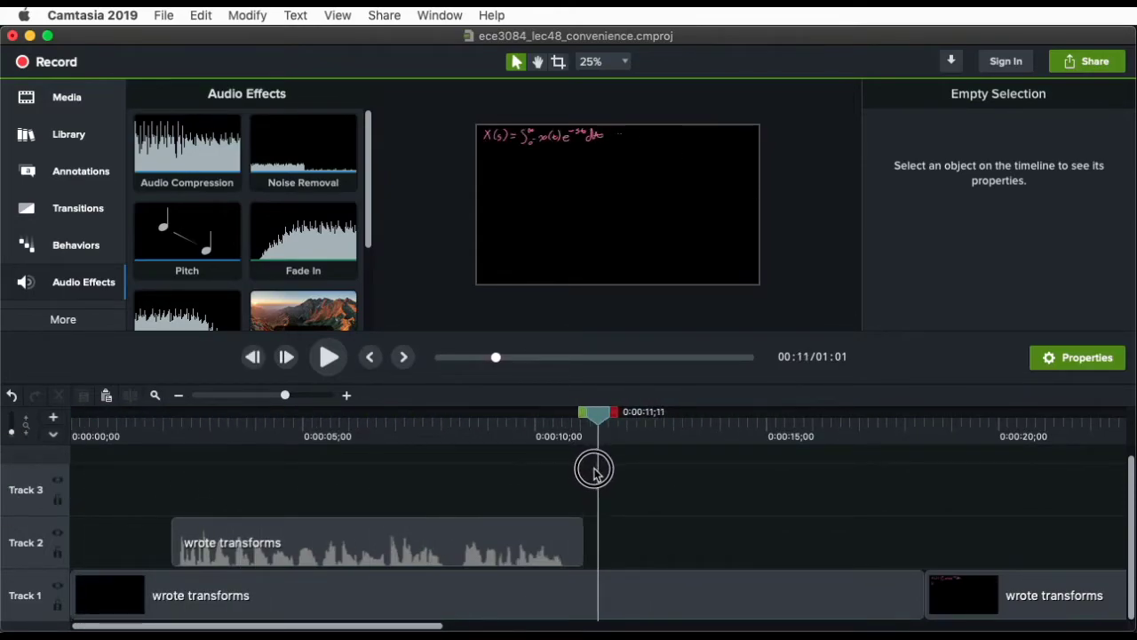
{"action": "left_click_drag", "start_coordinate": [600, 424], "coordinate": [600, 424]}
{"action": "left_click", "coordinate": [625, 593]}
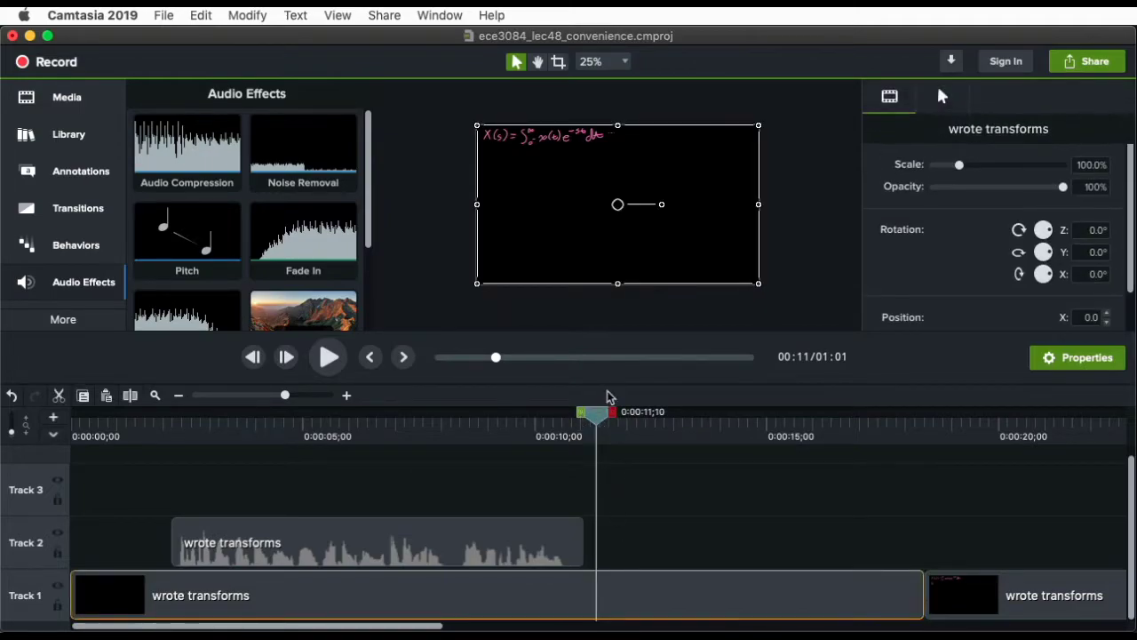
{"action": "key", "text": "super+t"}
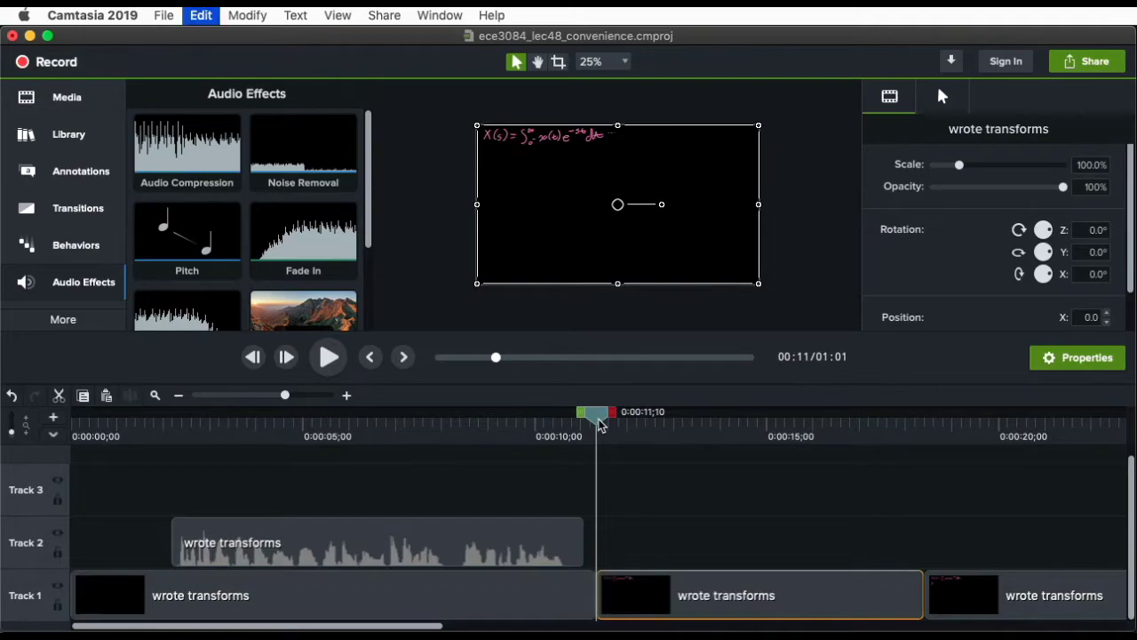
Split the Track 1 wrote transforms video at 0:00:17;20 and ripple delete the range from 0:00:11;10 to 0:00:17;20
{"action": "left_click_drag", "start_coordinate": [599, 424], "coordinate": [894, 487]}
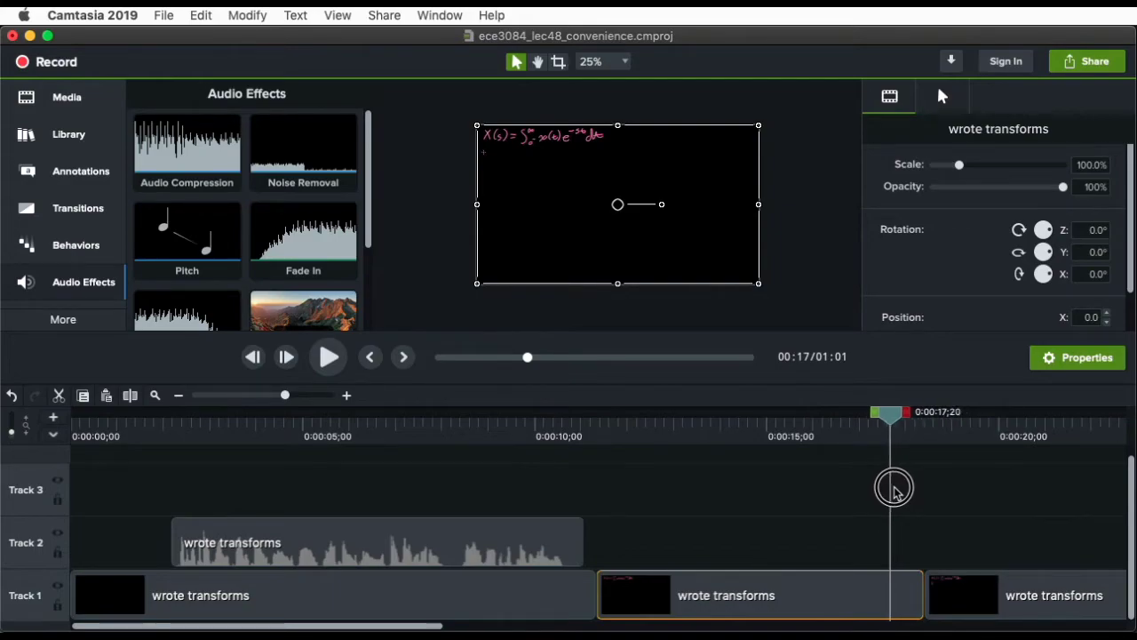
{"action": "key", "text": "Delete"}
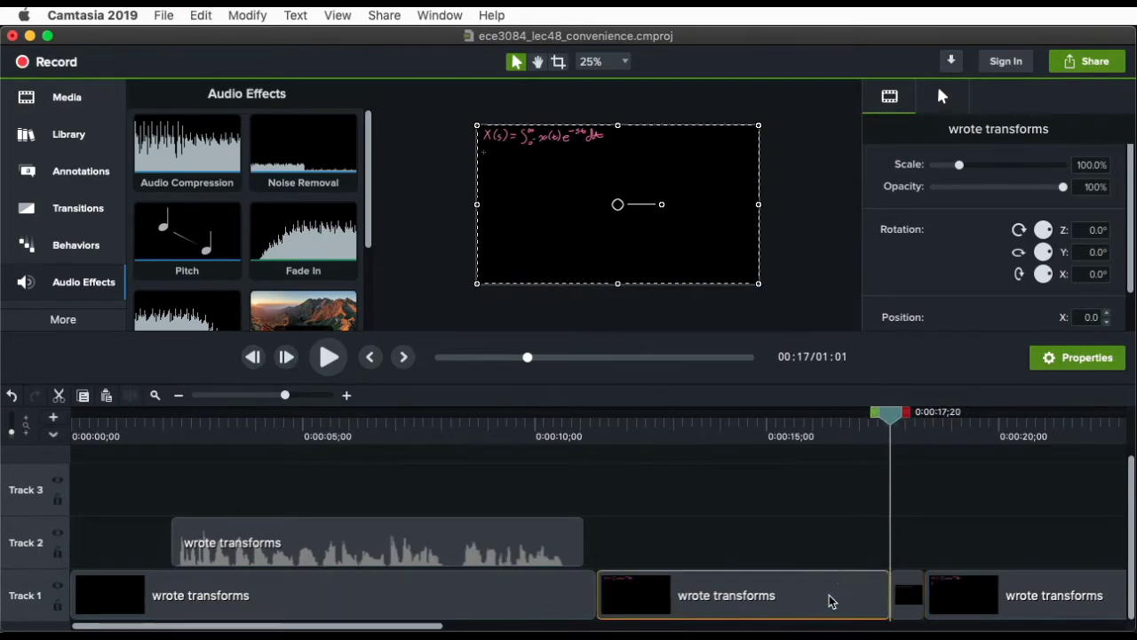
{"action": "key", "text": "super+z"}
{"action": "left_click_drag", "start_coordinate": [876, 413], "coordinate": [578, 444]}
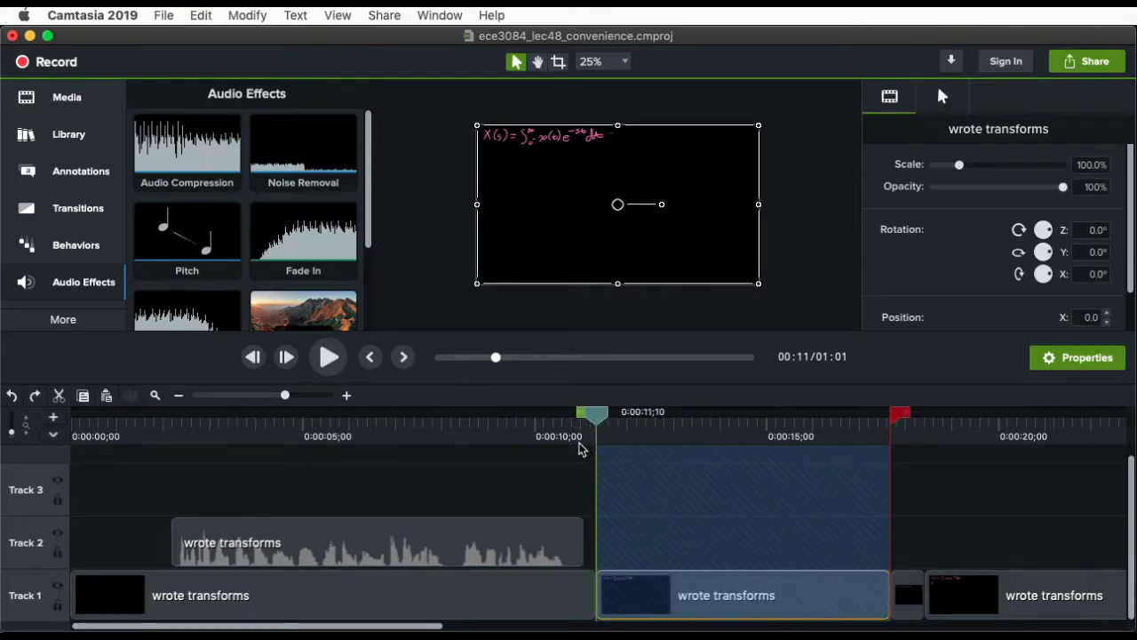
{"action": "key", "text": "super+x"}
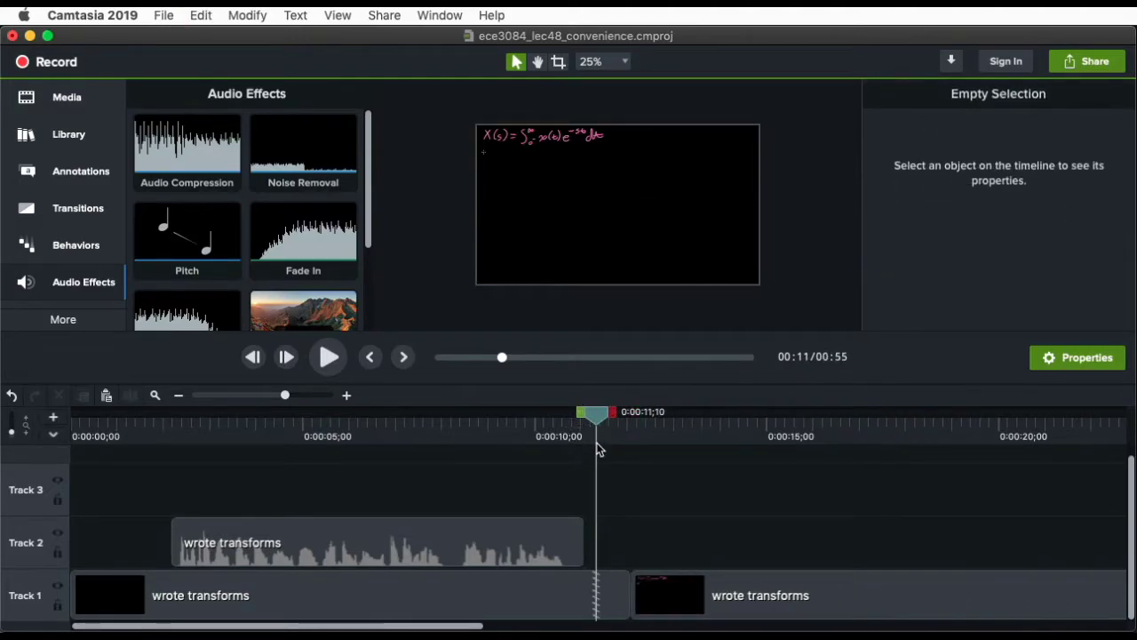
Undo the last ripple delete and delete the Track 1 segment between 0:00:11;10 and 0:00:17;20, leaving the gap open
{"action": "key", "text": "super+z"}
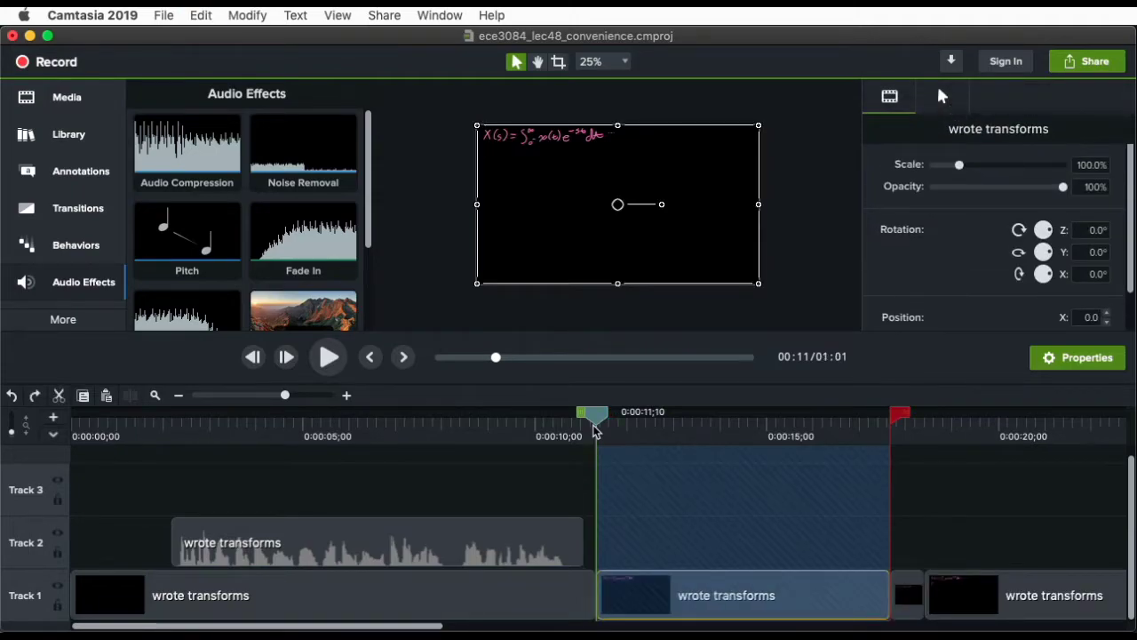
{"action": "left_click", "coordinate": [747, 524]}
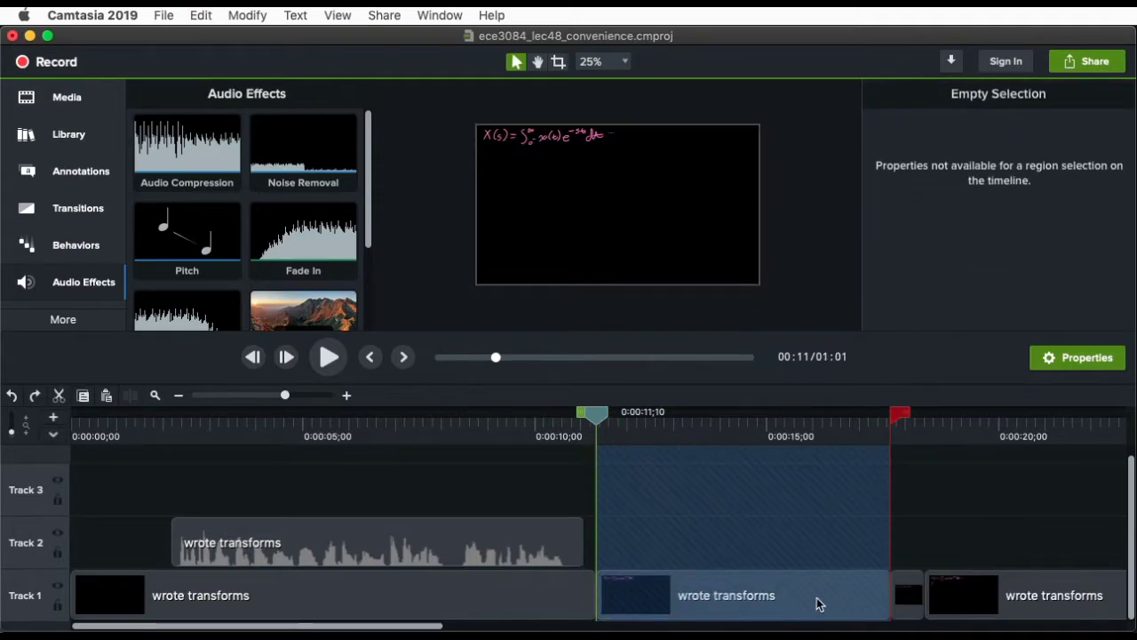
{"action": "key", "text": "Delete"}
{"action": "left_click", "coordinate": [987, 512]}
{"action": "left_click", "coordinate": [868, 413]}
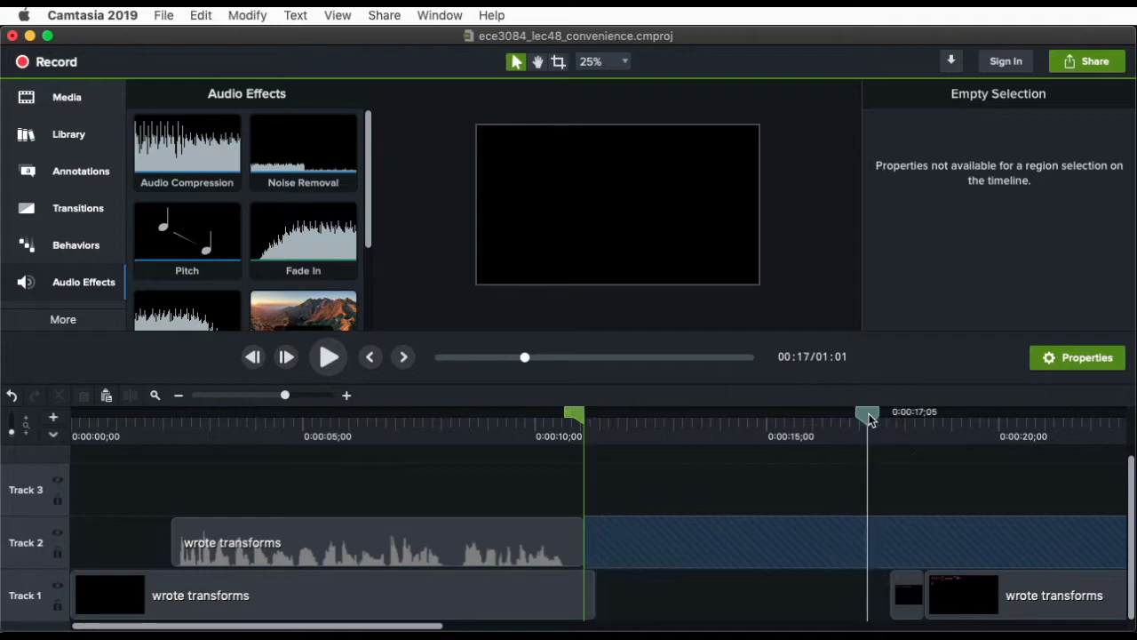
{"action": "left_click_drag", "start_coordinate": [870, 418], "coordinate": [768, 417]}
{"action": "left_click", "coordinate": [660, 461]}
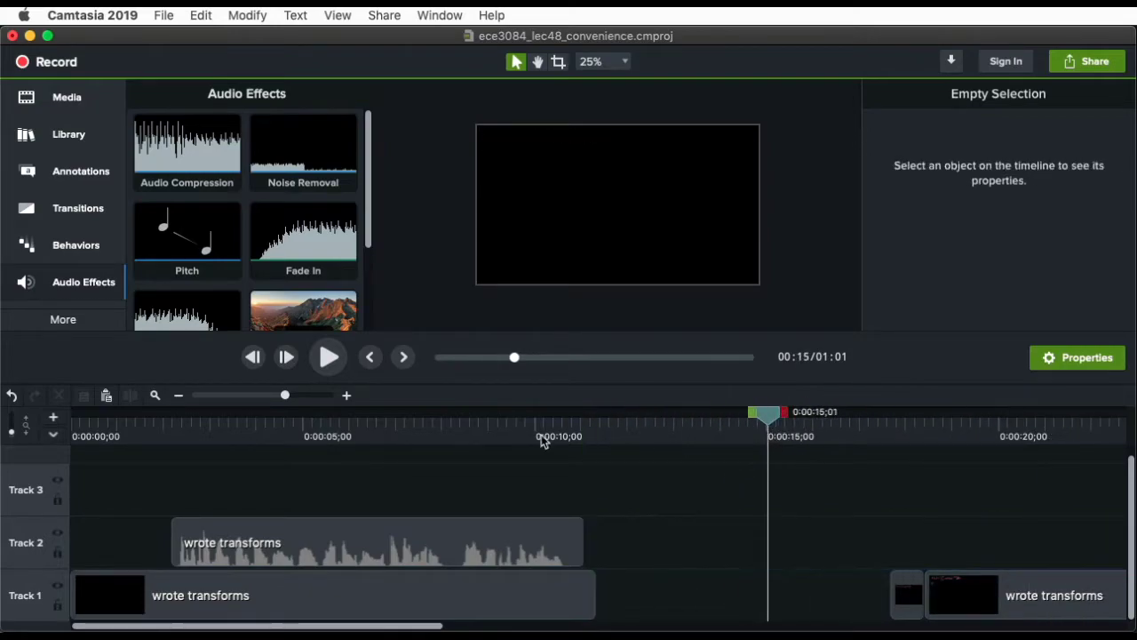
Try closing the gap by selecting all later clips on both tracks and moving them earlier, and undo the move
{"action": "mouse_move", "coordinate": [285, 397]}
{"action": "left_mouse_down"}
{"action": "mouse_move", "coordinate": [254, 397]}
{"action": "mouse_move", "coordinate": [276, 401]}
{"action": "mouse_move", "coordinate": [264, 398]}
{"action": "left_mouse_up"}
{"action": "left_click_drag", "start_coordinate": [306, 500], "coordinate": [1006, 626]}
{"action": "left_click_drag", "start_coordinate": [826, 606], "coordinate": [740, 619]}
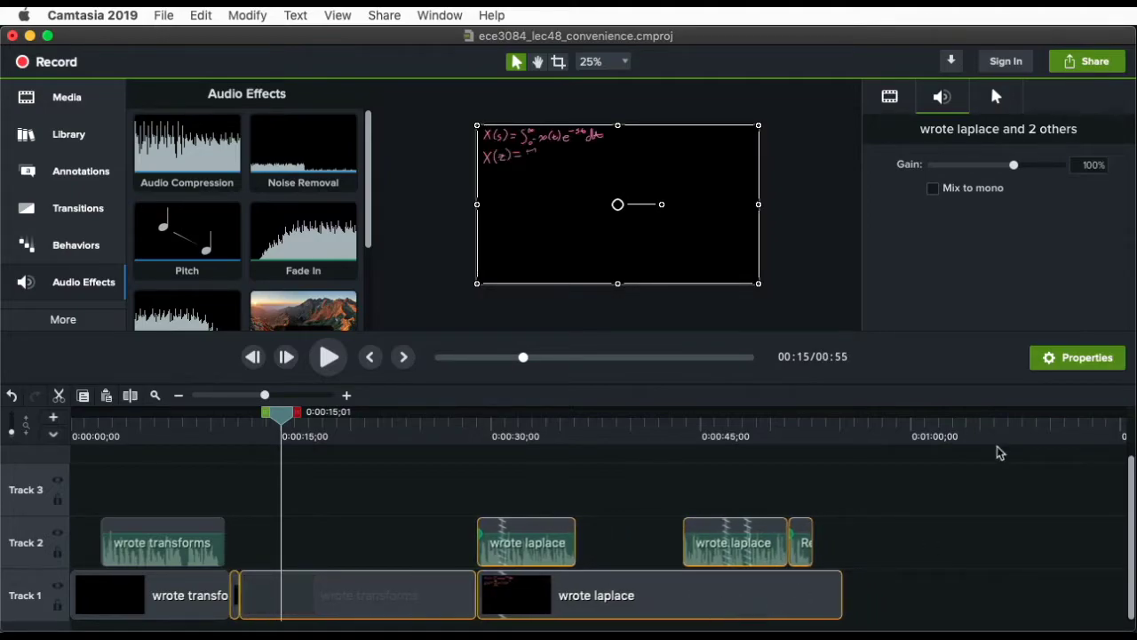
{"action": "key", "text": "super+z"}
{"action": "left_click", "coordinate": [1010, 510]}
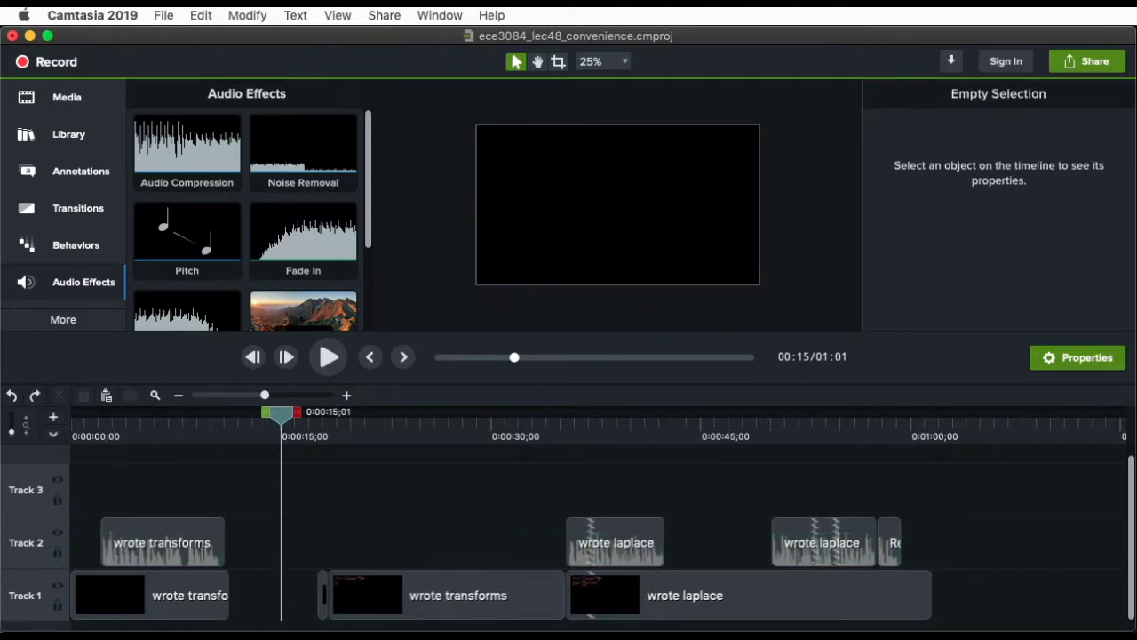
Mark the empty range from 0:00:11;10 to 0:00:17;20 and ripple delete it
{"action": "left_click_drag", "start_coordinate": [286, 415], "coordinate": [221, 420]}
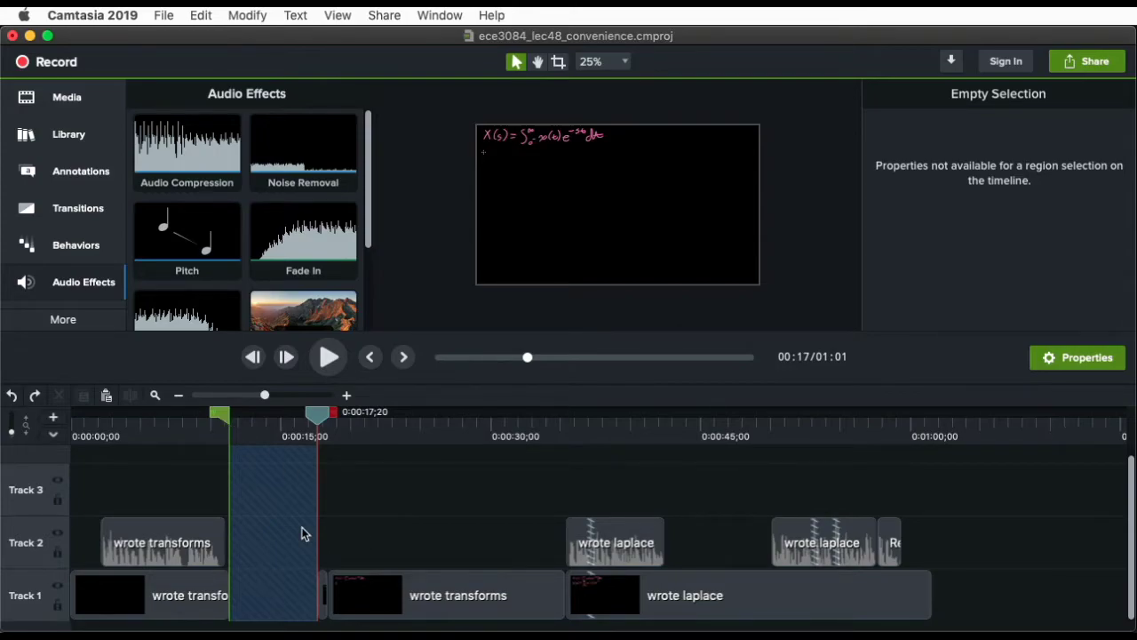
{"action": "left_click", "coordinate": [191, 14]}
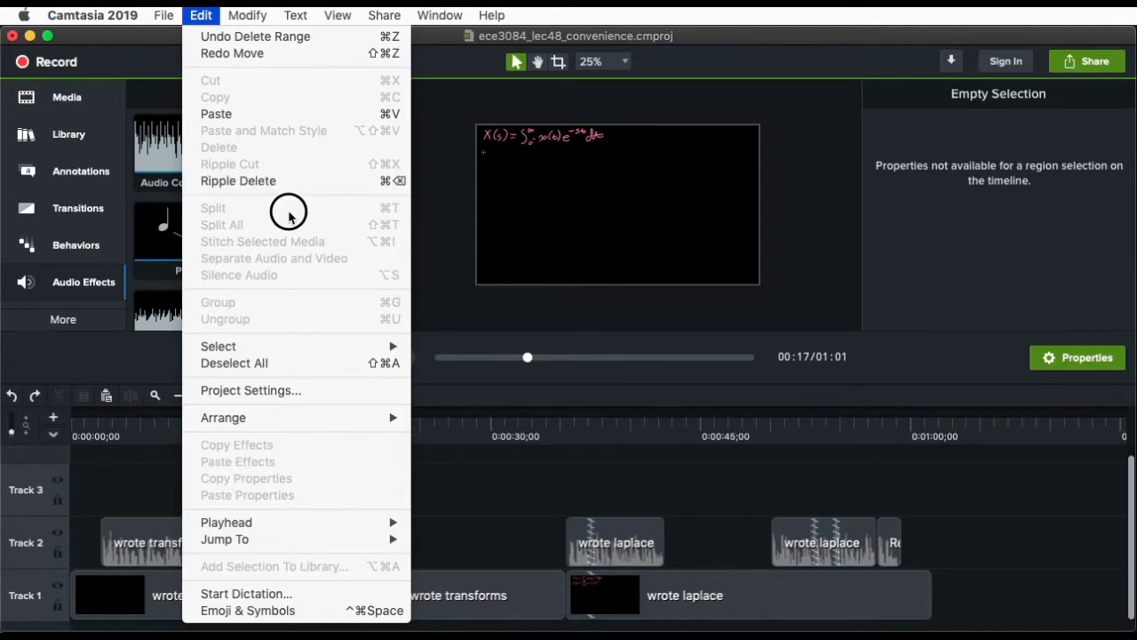
{"action": "left_click", "coordinate": [533, 533]}
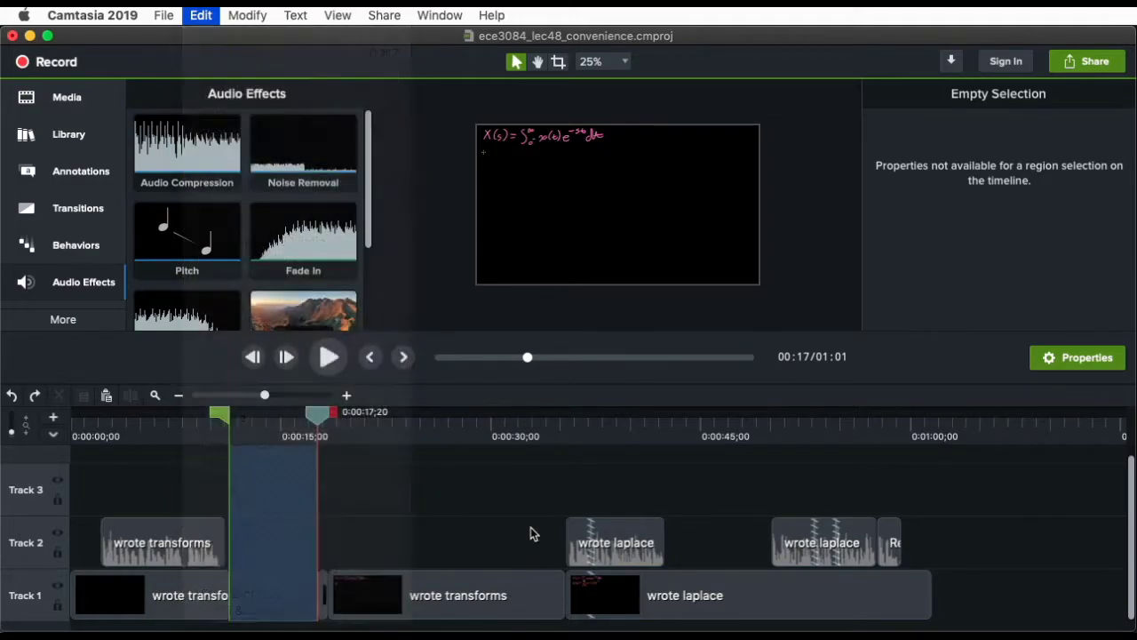
{"action": "right_click", "coordinate": [259, 583]}
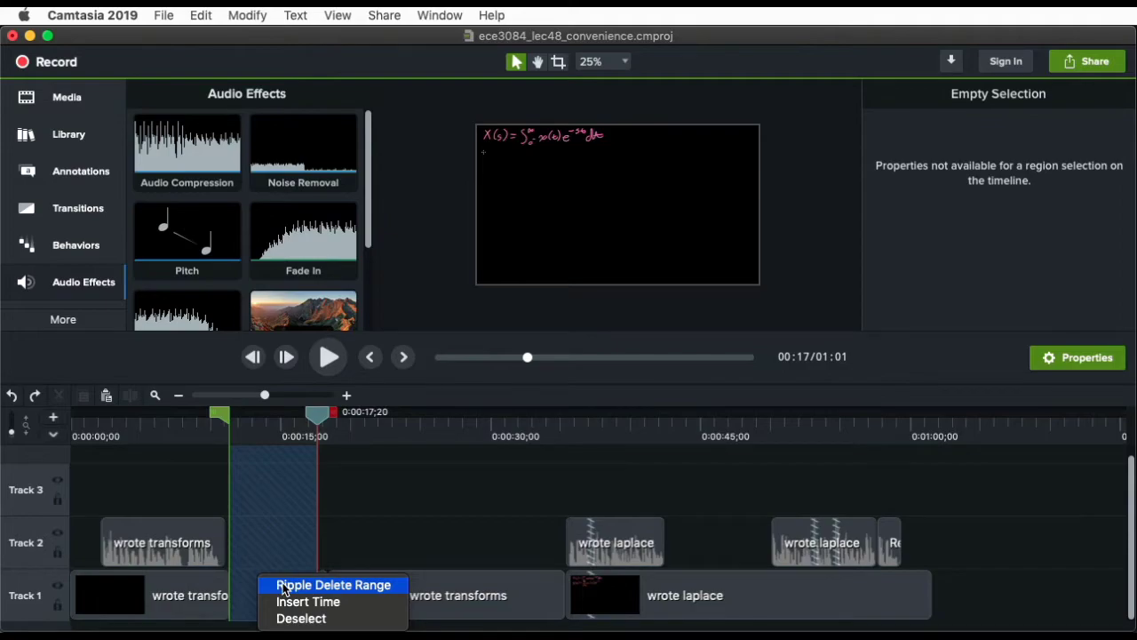
{"action": "left_click", "coordinate": [297, 586]}
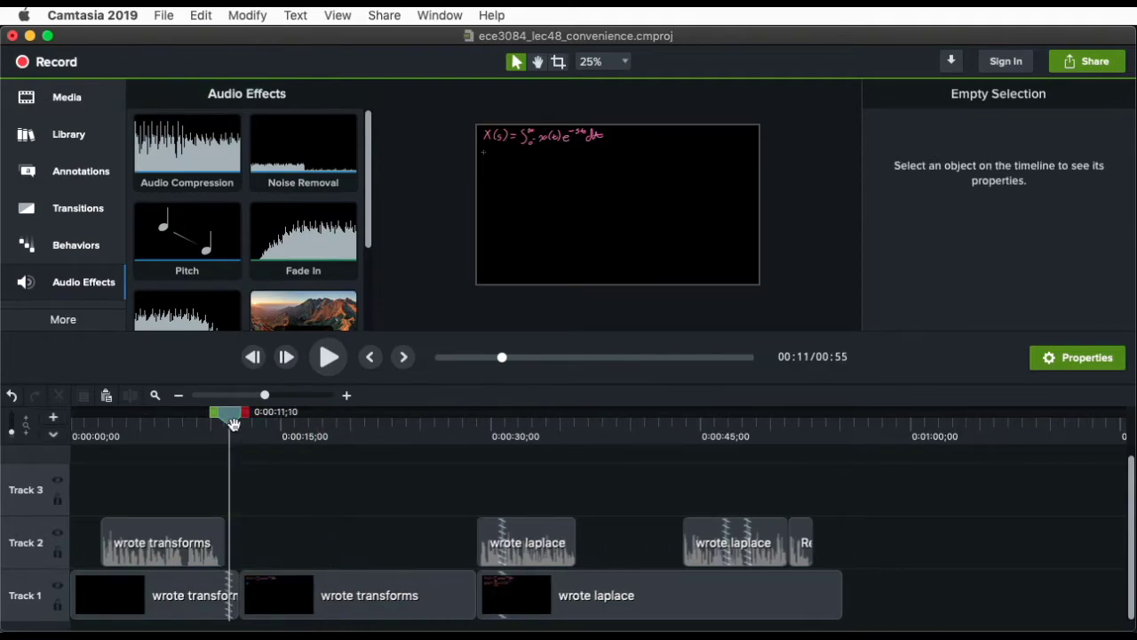
Split the Track 1 wrote laplace video at 0:00:40;19 and delete the part before the split
{"action": "left_click_drag", "start_coordinate": [239, 425], "coordinate": [483, 459]}
{"action": "key", "text": "space"}
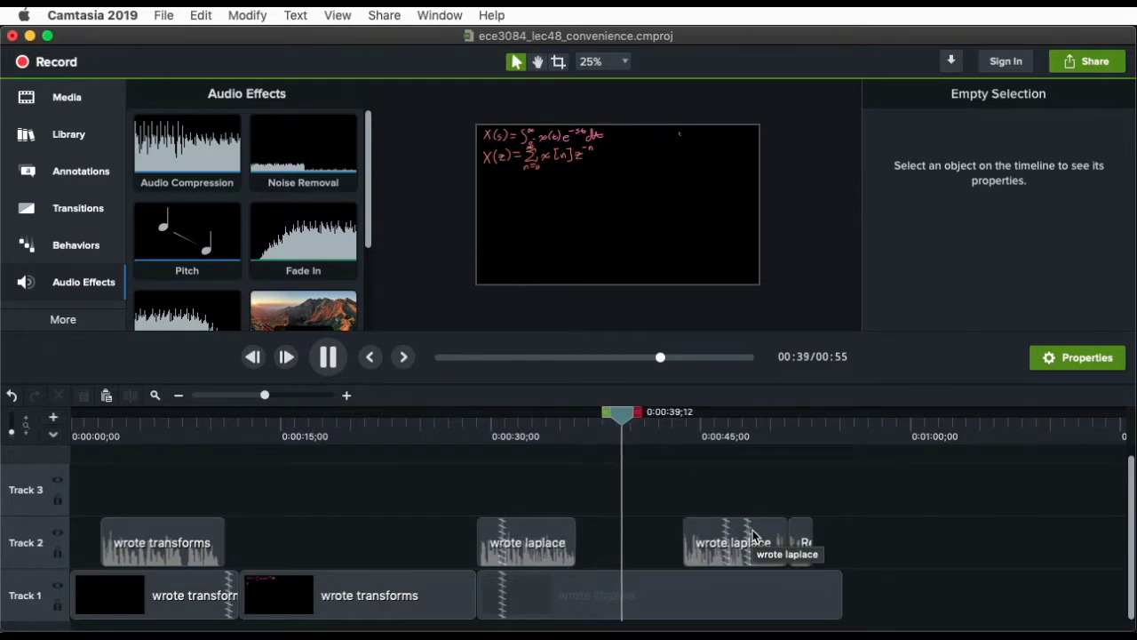
{"action": "key", "text": "space"}
{"action": "left_click_drag", "start_coordinate": [625, 413], "coordinate": [639, 525]}
{"action": "left_click", "coordinate": [626, 610]}
{"action": "key", "text": "s"}
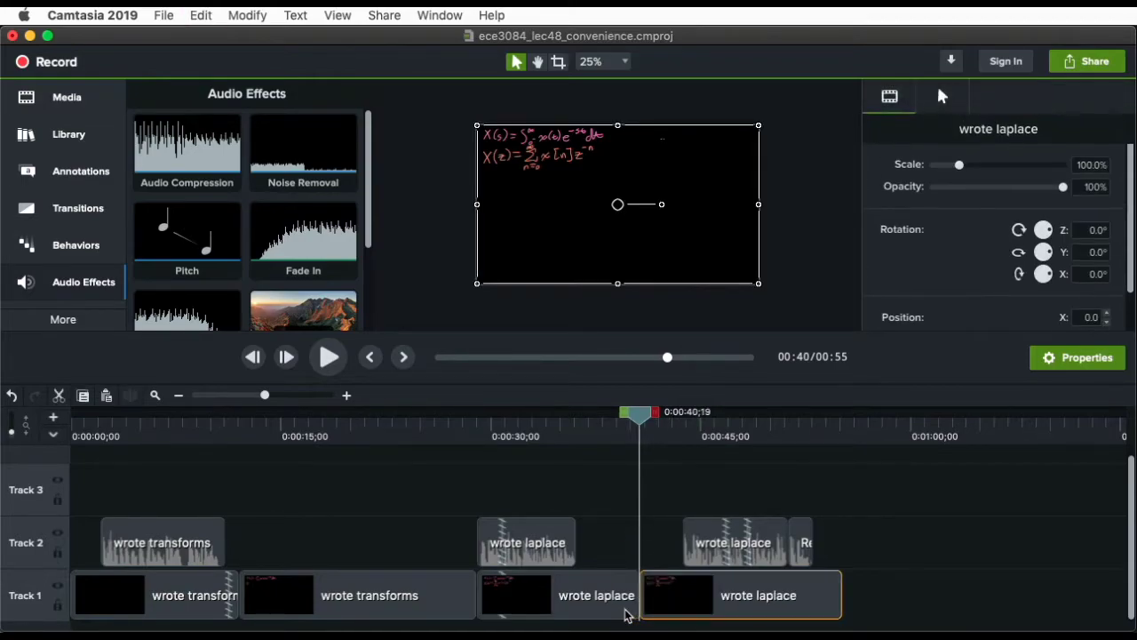
{"action": "mouse_move", "coordinate": [644, 429]}
{"action": "left_mouse_down"}
{"action": "mouse_move", "coordinate": [477, 444]}
{"action": "mouse_move", "coordinate": [554, 446]}
{"action": "mouse_move", "coordinate": [469, 460]}
{"action": "mouse_move", "coordinate": [543, 455]}
{"action": "mouse_move", "coordinate": [579, 428]}
{"action": "mouse_move", "coordinate": [646, 426]}
{"action": "left_mouse_up"}
{"action": "left_click", "coordinate": [602, 601]}
{"action": "key", "text": "Delete"}
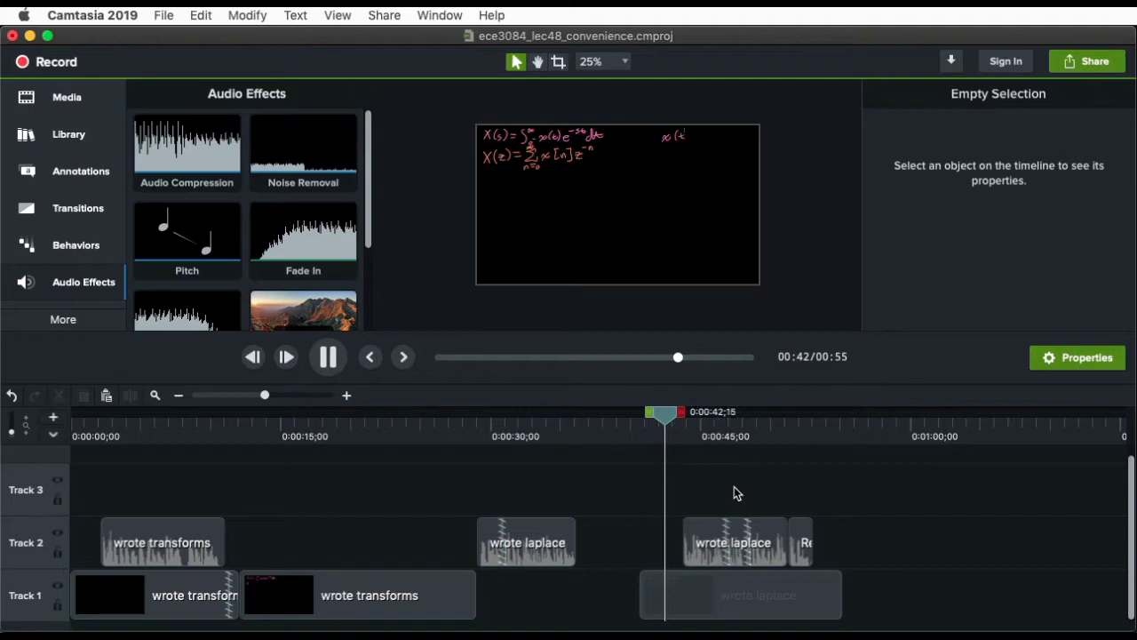
{"action": "left_click_drag", "start_coordinate": [702, 494], "coordinate": [804, 609]}
{"action": "key", "text": "ctrl+z"}
{"action": "left_click", "coordinate": [738, 490]}
{"action": "left_click", "coordinate": [736, 499]}
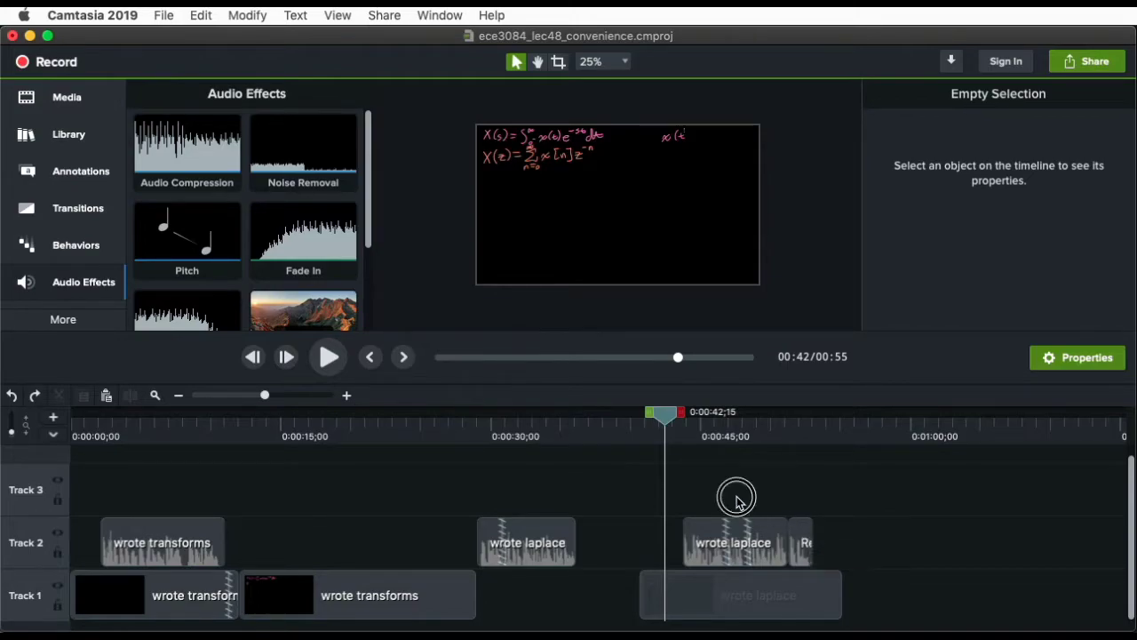
Move the clips after the gap on both tracks earlier until the second wrote laplace audio meets the first, and play the result
{"action": "left_click_drag", "start_coordinate": [703, 495], "coordinate": [696, 595]}
{"action": "left_click_drag", "start_coordinate": [664, 418], "coordinate": [462, 450]}
{"action": "key", "text": "space"}
{"action": "left_click", "coordinate": [660, 431]}
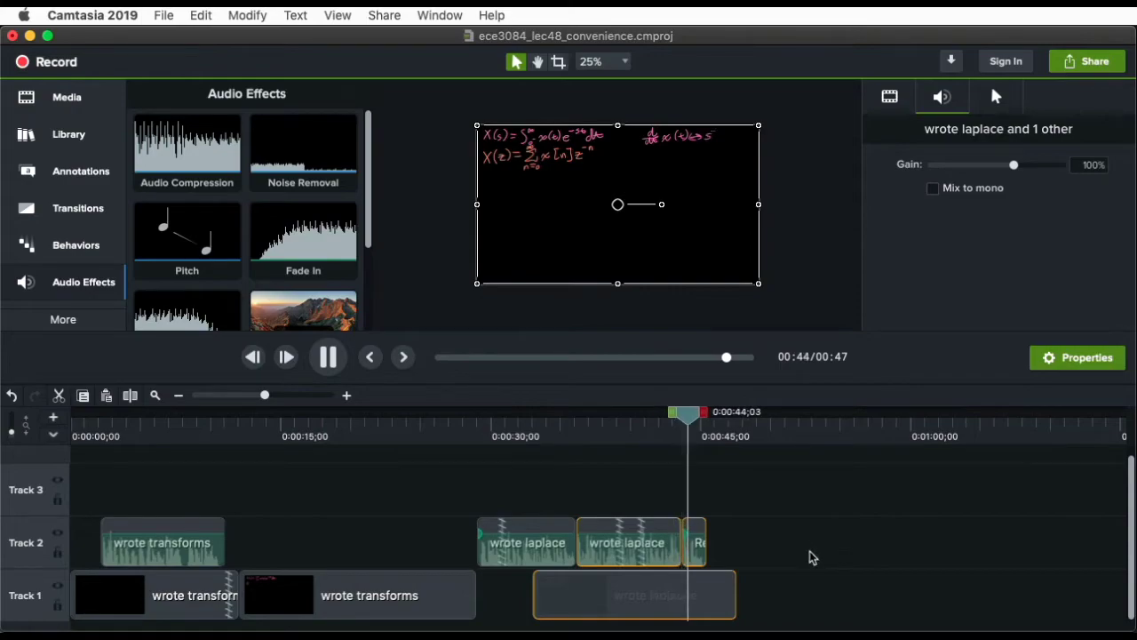
Shift the last three Track 2 audio clips together so they end with the wrote laplace video, and play the alignment back
{"action": "left_click_drag", "start_coordinate": [518, 495], "coordinate": [724, 529]}
{"action": "key", "text": "space"}
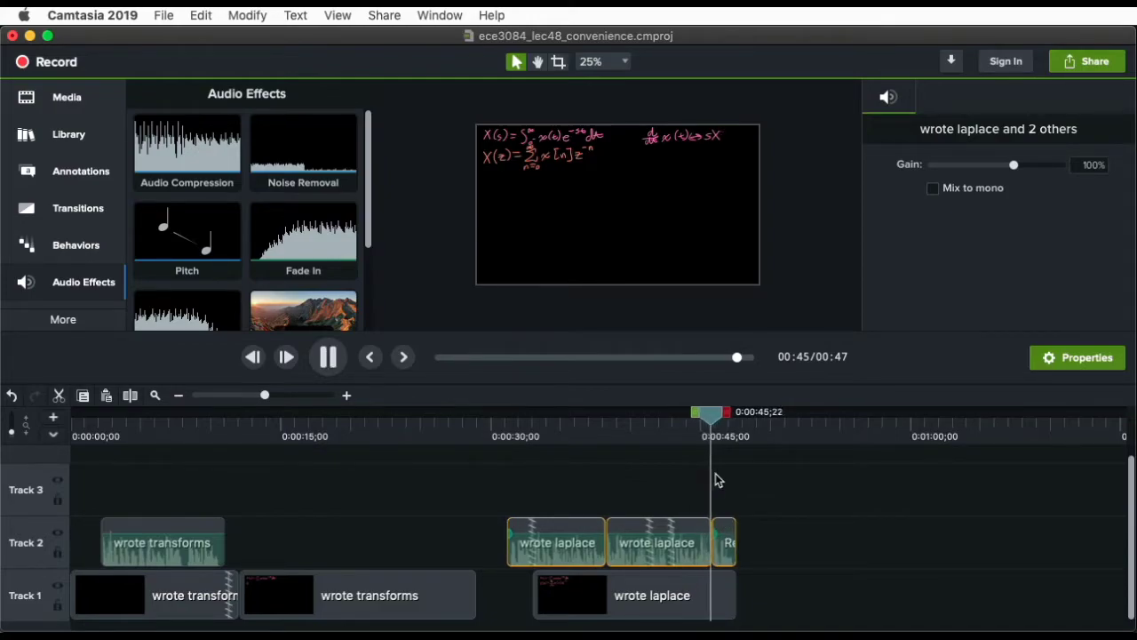
{"action": "left_click_drag", "start_coordinate": [736, 416], "coordinate": [584, 437]}
{"action": "key", "text": "space"}
Move the wrote laplace video and its three audio clips earlier to meet the wrote transforms video, and play from the beginning
{"action": "left_click_drag", "start_coordinate": [652, 601], "coordinate": [594, 603]}
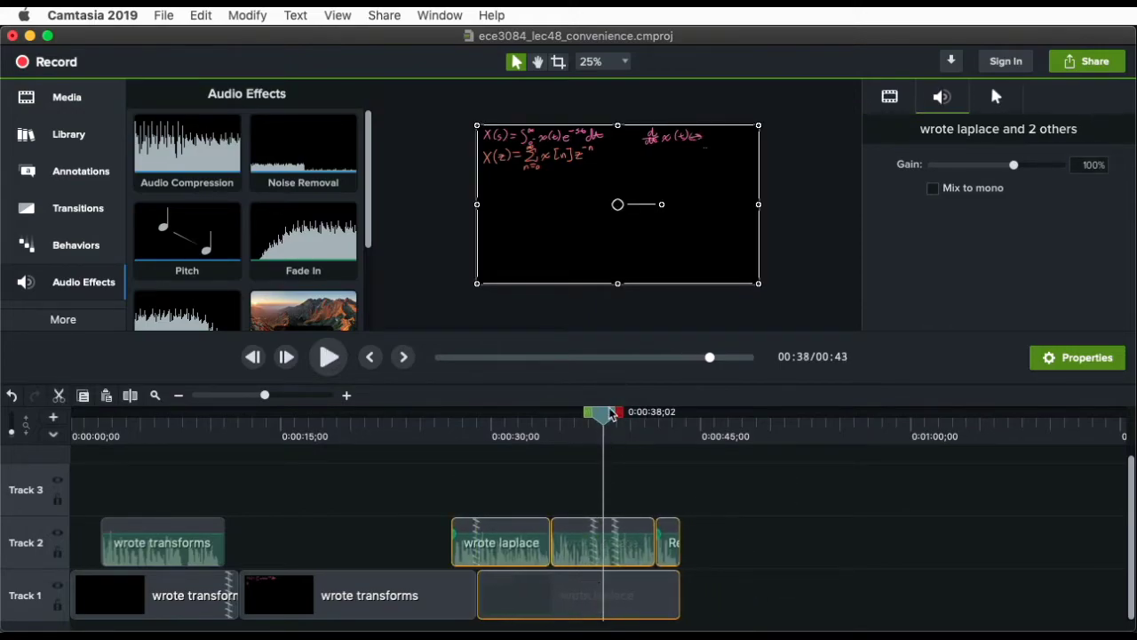
{"action": "key", "text": "Home"}
{"action": "key", "text": "space"}
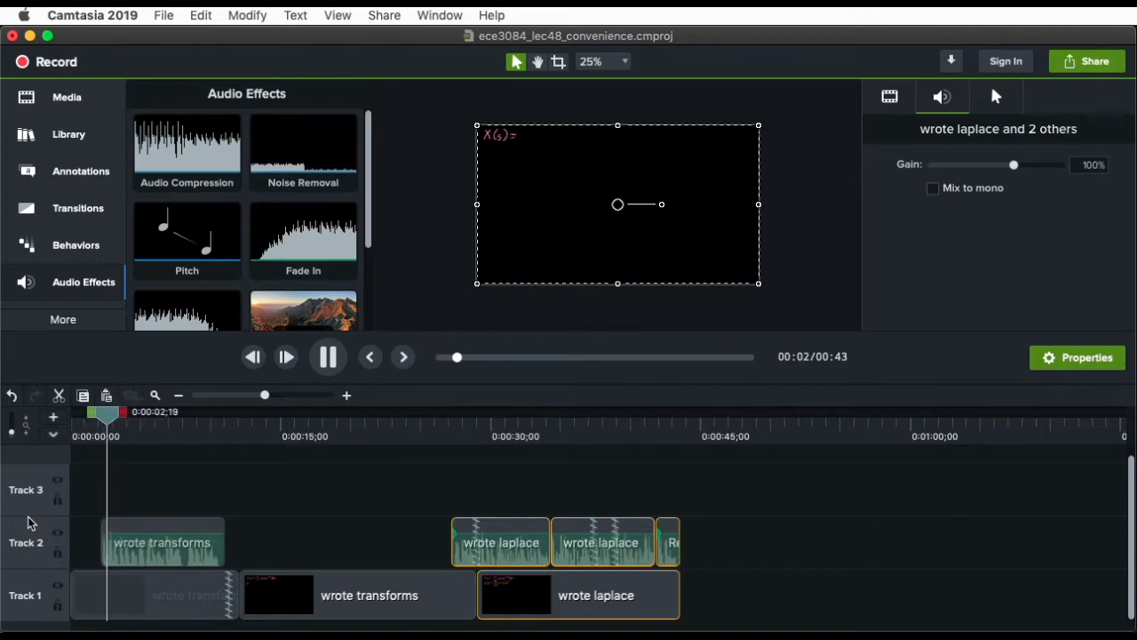
{"action": "key", "text": "space"}
Move the wrote transforms audio to the start of Track 2 and play the timeline from the beginning
{"action": "left_click_drag", "start_coordinate": [154, 528], "coordinate": [112, 526]}
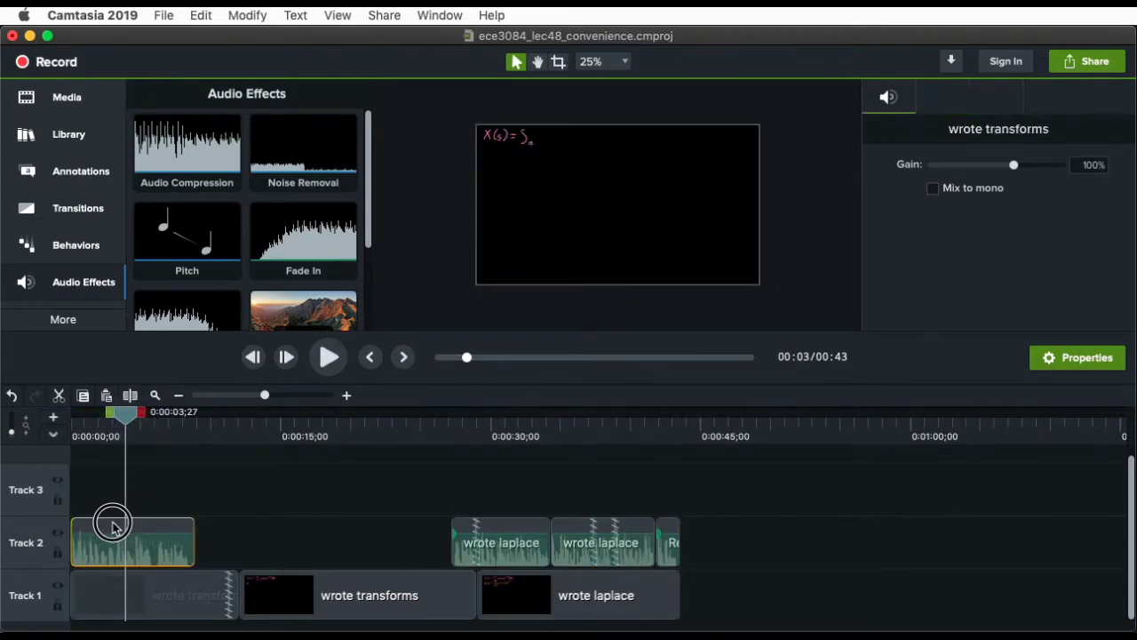
{"action": "left_click_drag", "start_coordinate": [133, 411], "coordinate": [5, 428]}
{"action": "key", "text": "space"}
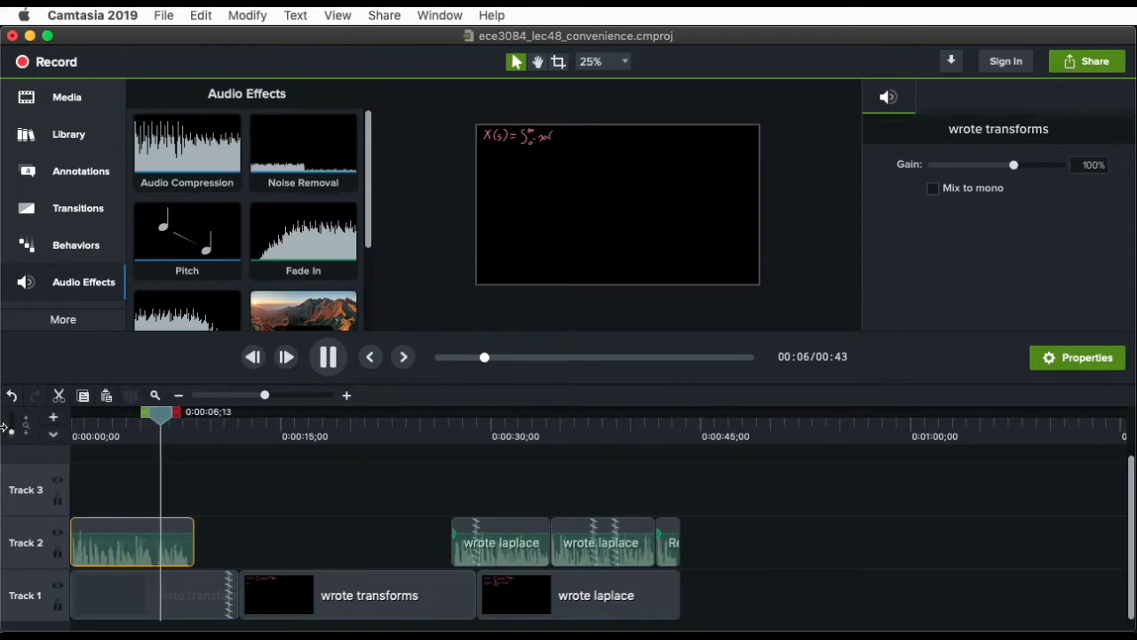
{"action": "mouse_move", "coordinate": [190, 416]}
{"action": "left_mouse_down"}
{"action": "mouse_move", "coordinate": [236, 417]}
{"action": "mouse_move", "coordinate": [212, 431]}
{"action": "mouse_move", "coordinate": [396, 472]}
{"action": "mouse_move", "coordinate": [246, 508]}
{"action": "mouse_move", "coordinate": [93, 517]}
{"action": "mouse_move", "coordinate": [452, 512]}
{"action": "mouse_move", "coordinate": [174, 533]}
{"action": "left_mouse_up"}
Select both wrote transforms videos on Track 1, shorten the application window and enlarge the timeline track height
{"action": "left_click", "coordinate": [320, 571]}
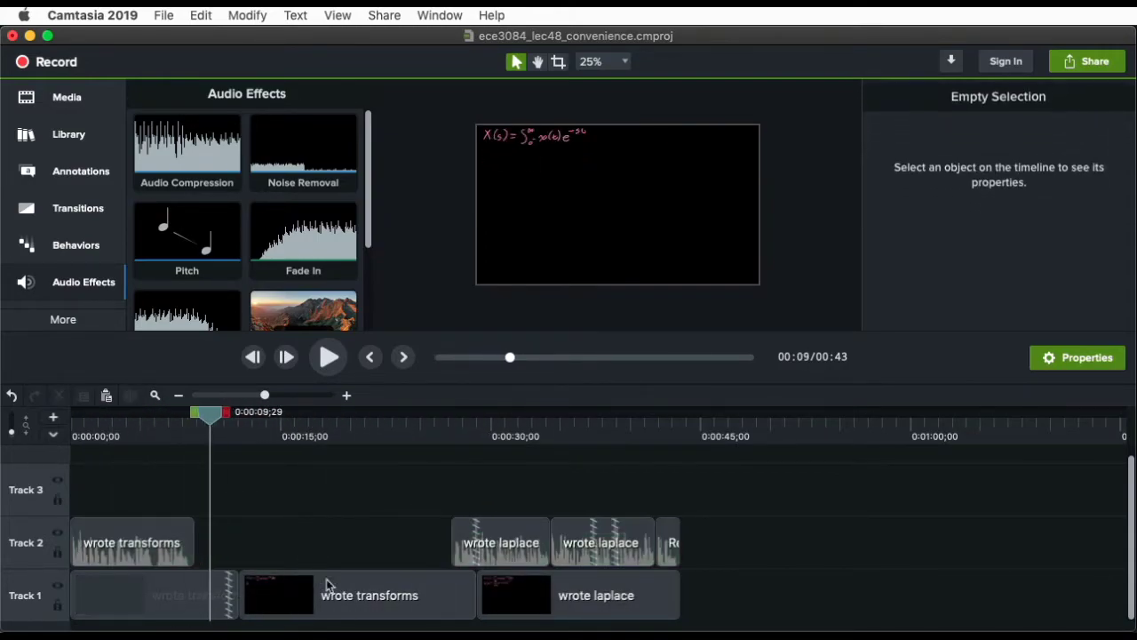
{"action": "left_click", "coordinate": [174, 585]}
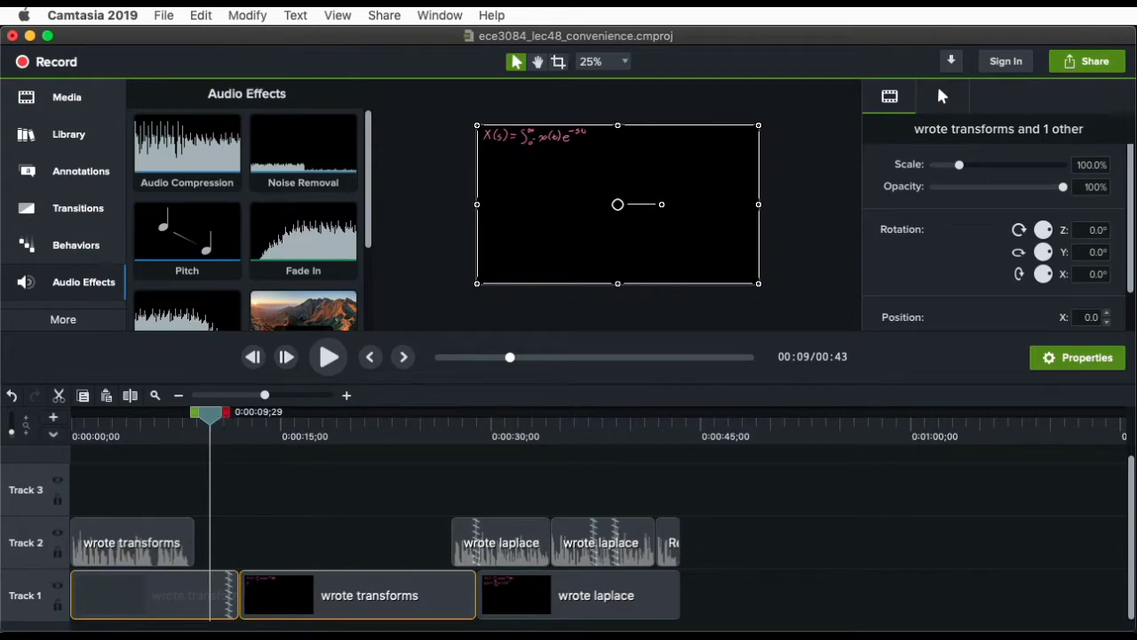
{"action": "left_click_drag", "start_coordinate": [1125, 626], "coordinate": [1118, 380]}
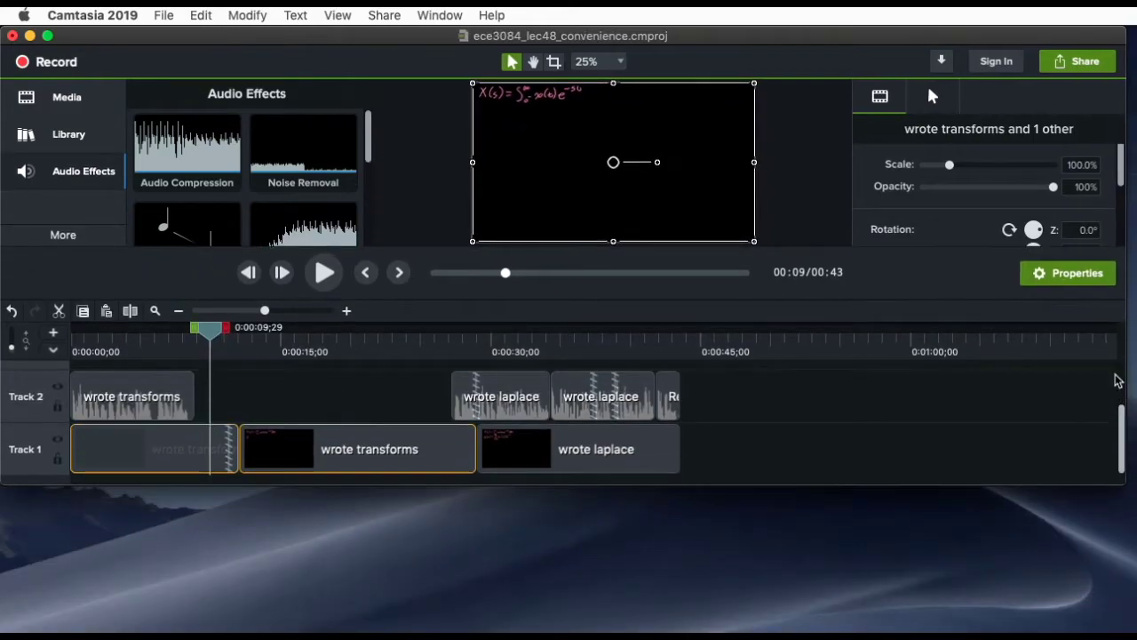
{"action": "right_click", "coordinate": [200, 454]}
{"action": "left_click", "coordinate": [402, 453]}
{"action": "left_click_drag", "start_coordinate": [1123, 465], "coordinate": [1127, 465]}
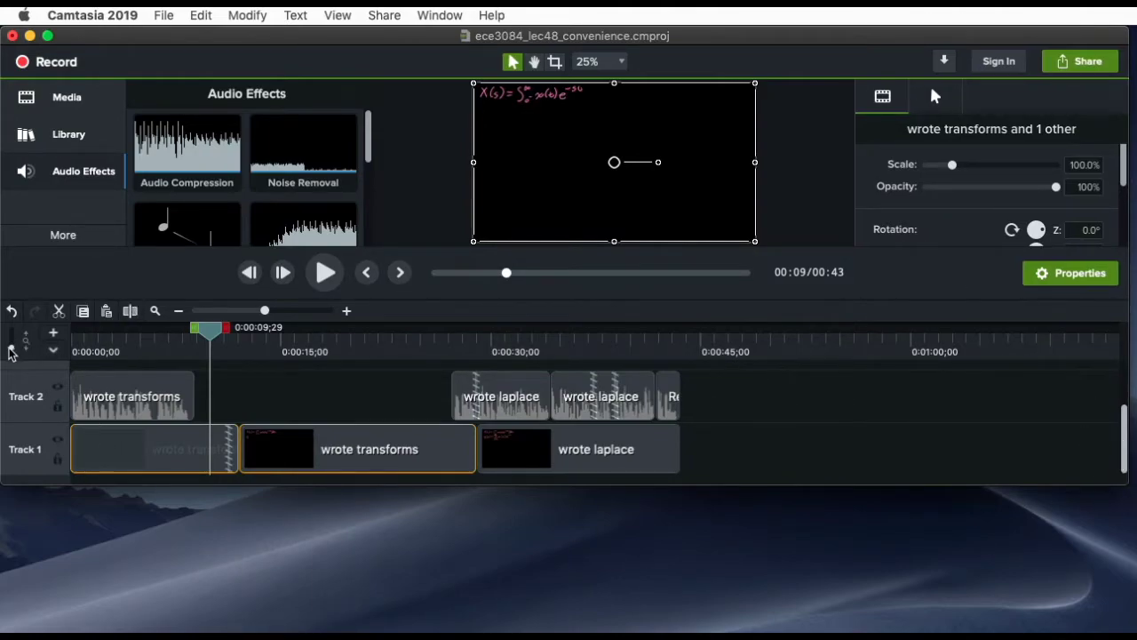
{"action": "left_click_drag", "start_coordinate": [12, 350], "coordinate": [11, 334]}
Try adding Clip Speed to both selected wrote transforms videos at once, and undo it
{"action": "right_click", "coordinate": [146, 427]}
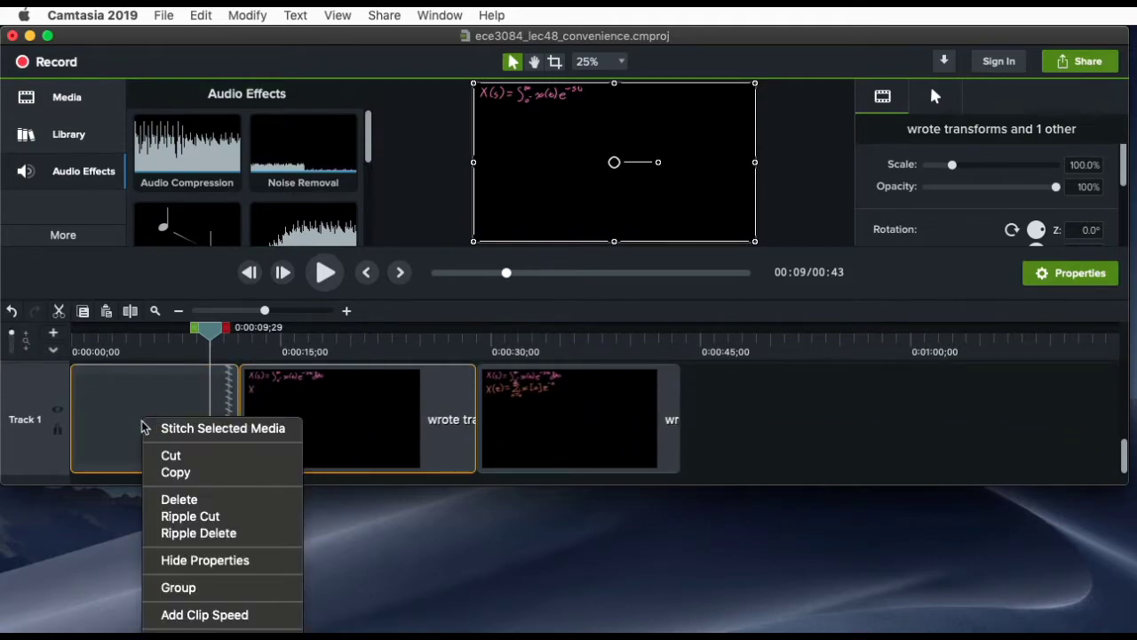
{"action": "left_click", "coordinate": [221, 616]}
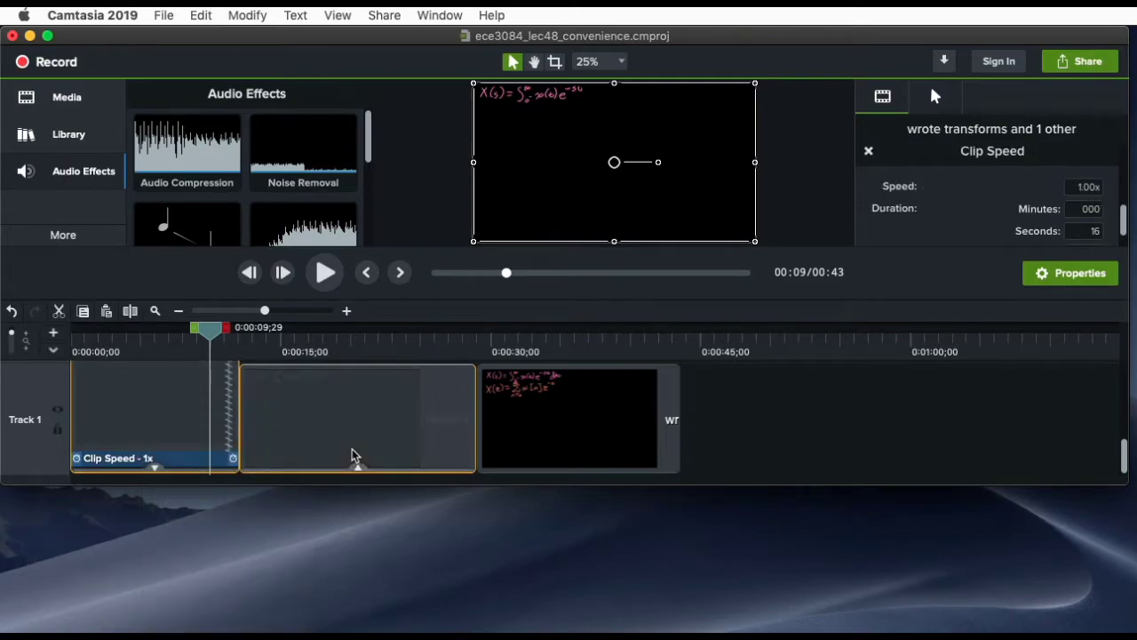
{"action": "left_click", "coordinate": [358, 465]}
{"action": "left_click", "coordinate": [355, 436]}
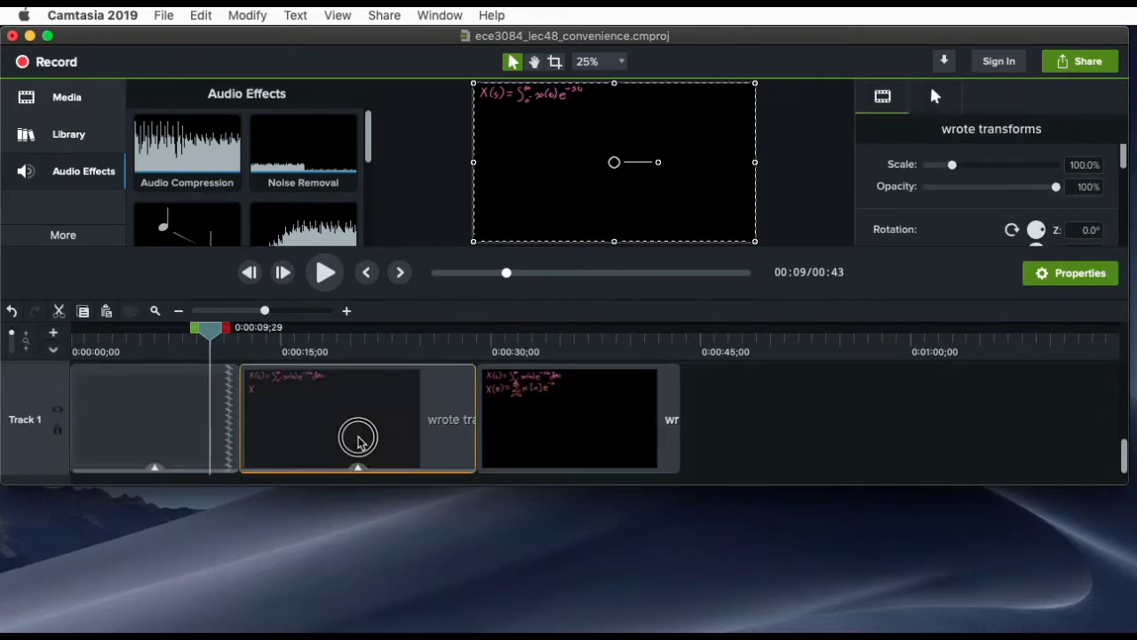
{"action": "key", "text": "super+z"}
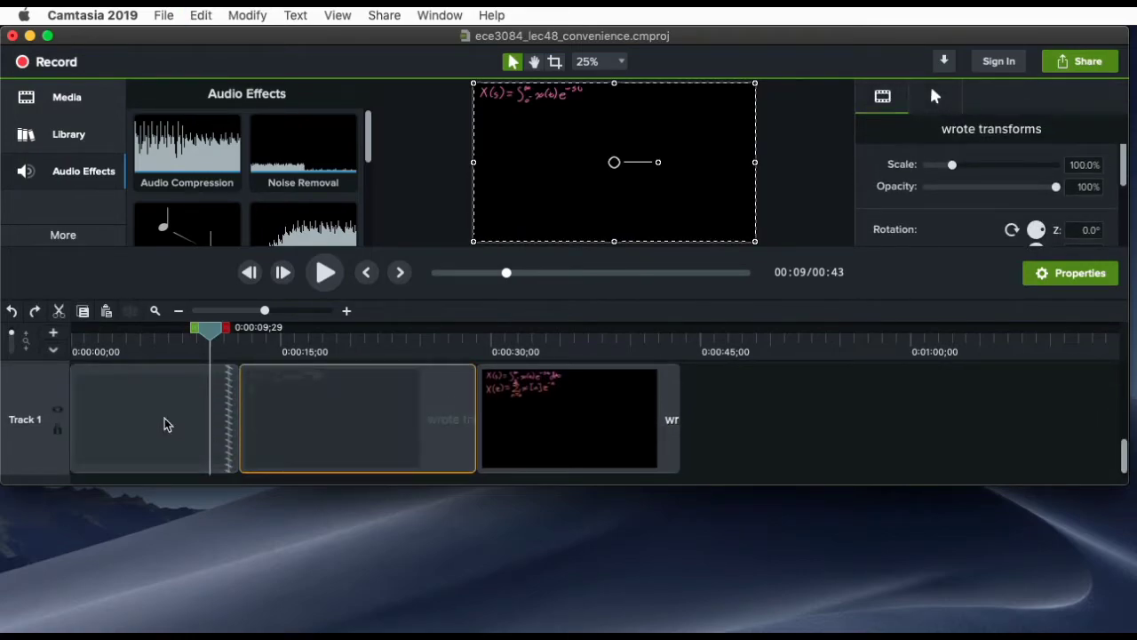
Add Clip Speed separately to the first and second wrote transforms videos on Track 1
{"action": "left_click", "coordinate": [178, 428]}
{"action": "right_click", "coordinate": [157, 414]}
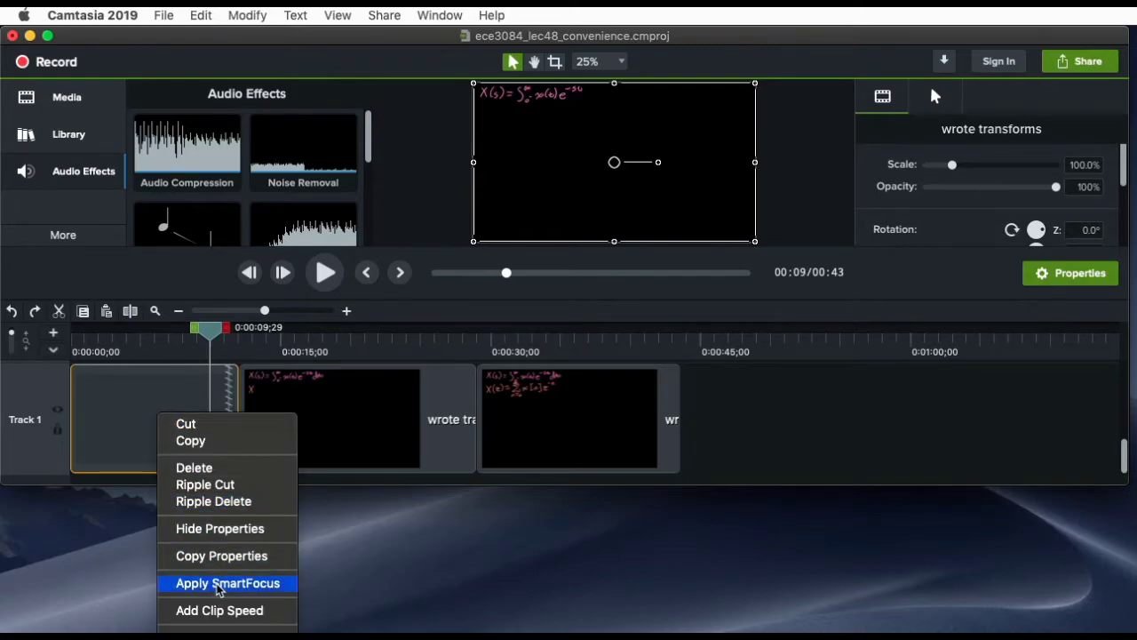
{"action": "left_click", "coordinate": [222, 610]}
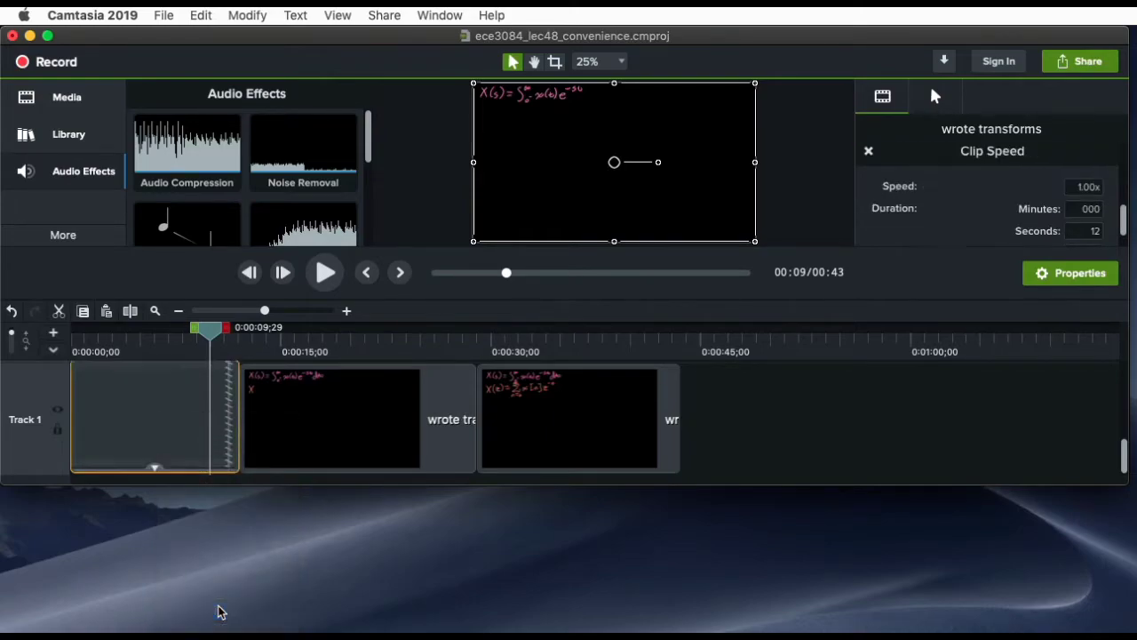
{"action": "left_click", "coordinate": [331, 455]}
{"action": "right_click", "coordinate": [330, 454]}
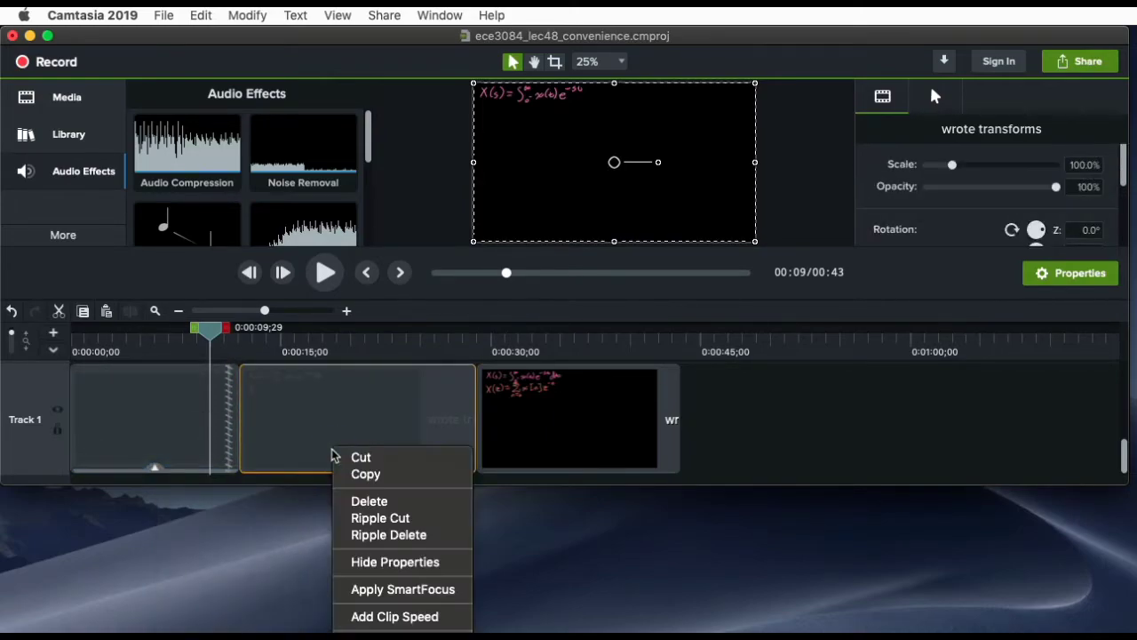
{"action": "left_click", "coordinate": [391, 615]}
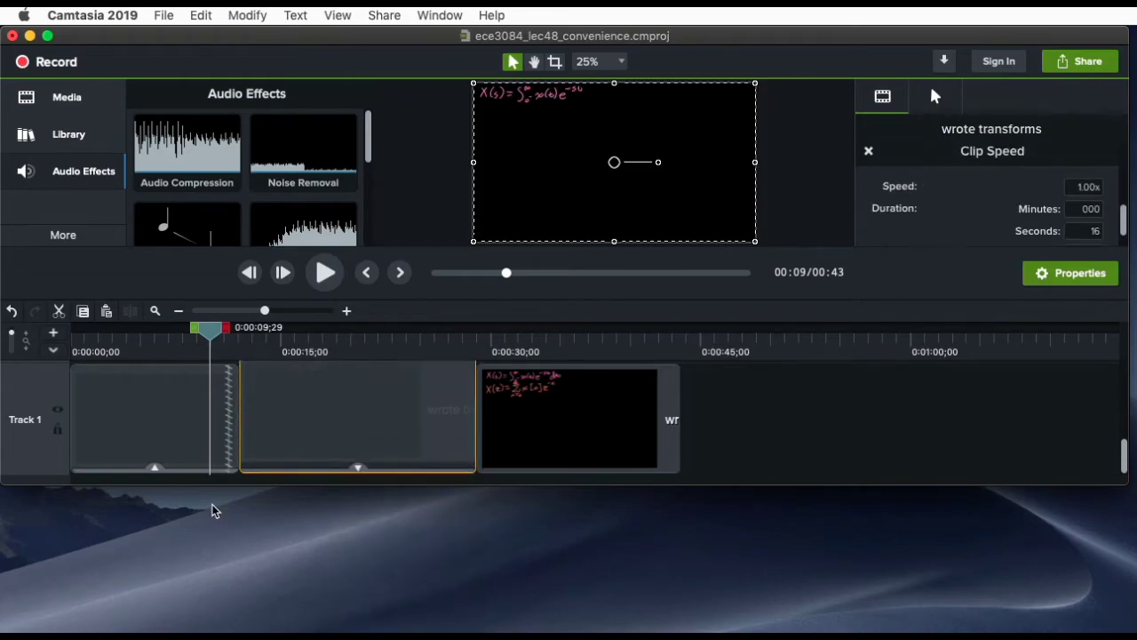
Try setting the second wrote transforms video's clip speed to 2x, and undo it
{"action": "left_click", "coordinate": [157, 470]}
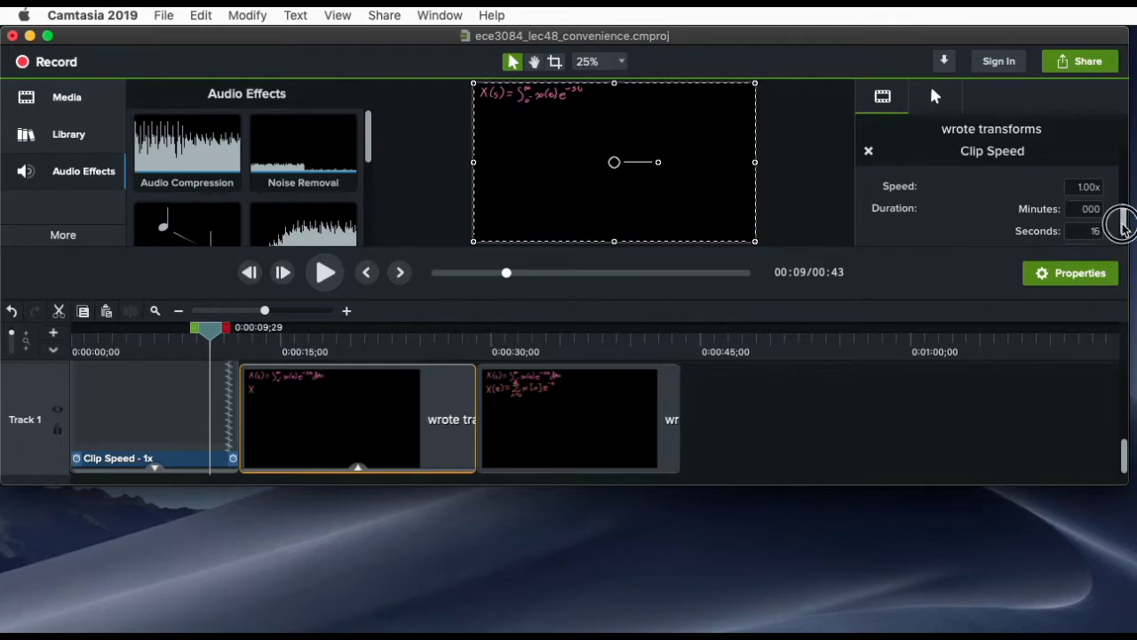
{"action": "scroll", "coordinate": [1102, 217], "scroll_direction": "up", "scroll_amount": 1}
{"action": "left_click", "coordinate": [1082, 203]}
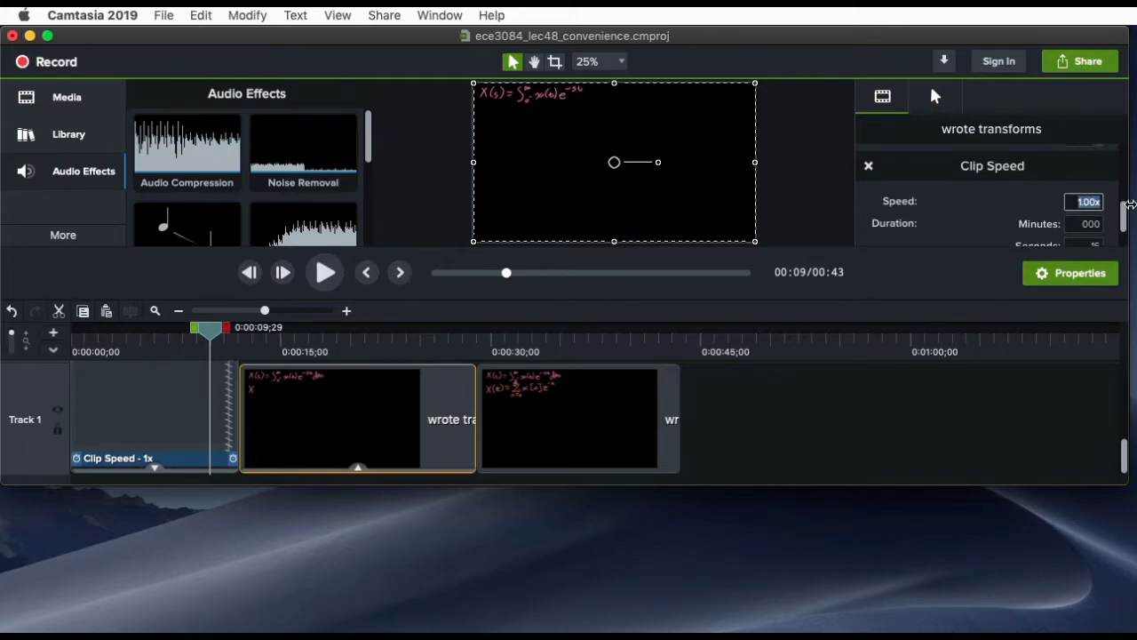
{"action": "type", "text": "2x"}
{"action": "key", "text": "Return"}
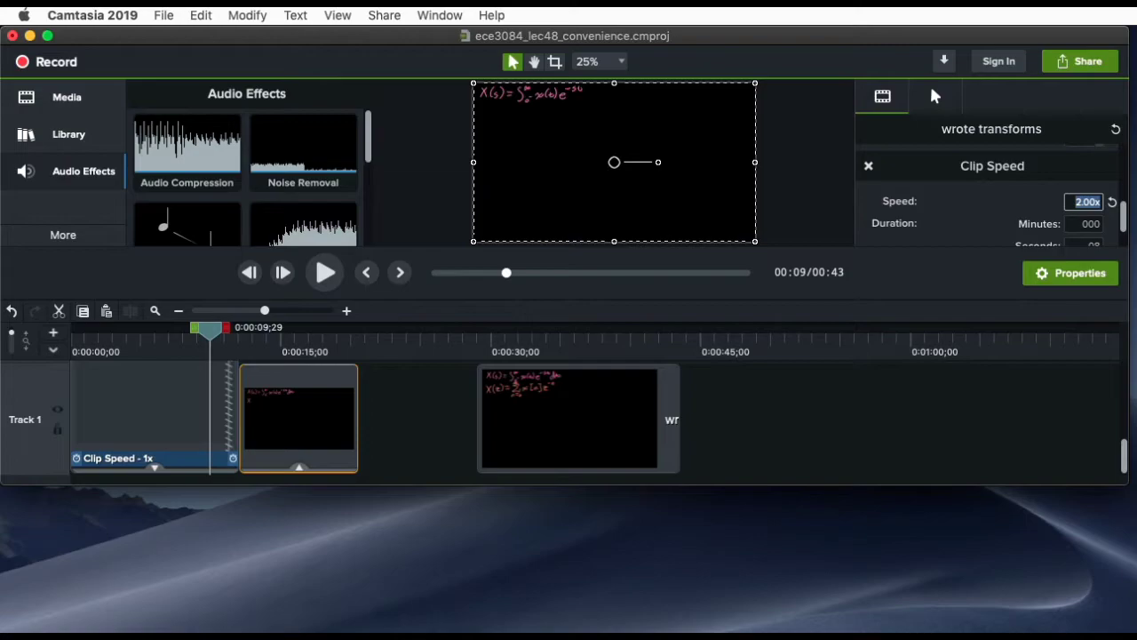
{"action": "key", "text": "super+z"}
Open the clip speed value of the first wrote transforms video and enlarge the application window to show more of the timeline
{"action": "left_click", "coordinate": [132, 416]}
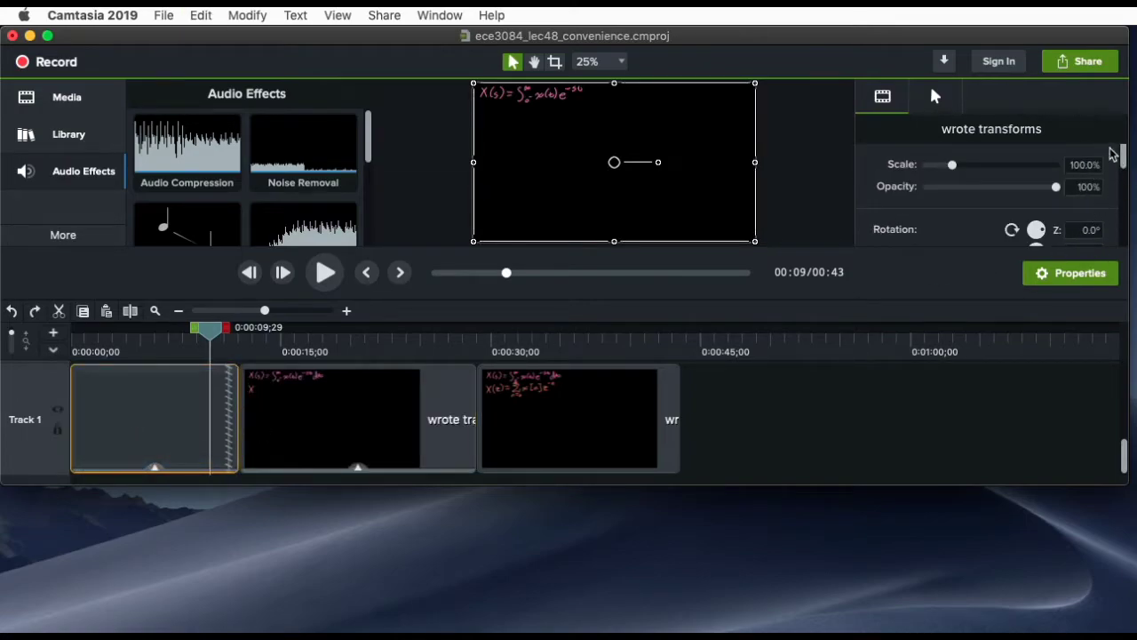
{"action": "left_click_drag", "start_coordinate": [1123, 165], "coordinate": [1121, 235]}
{"action": "left_click", "coordinate": [1102, 178]}
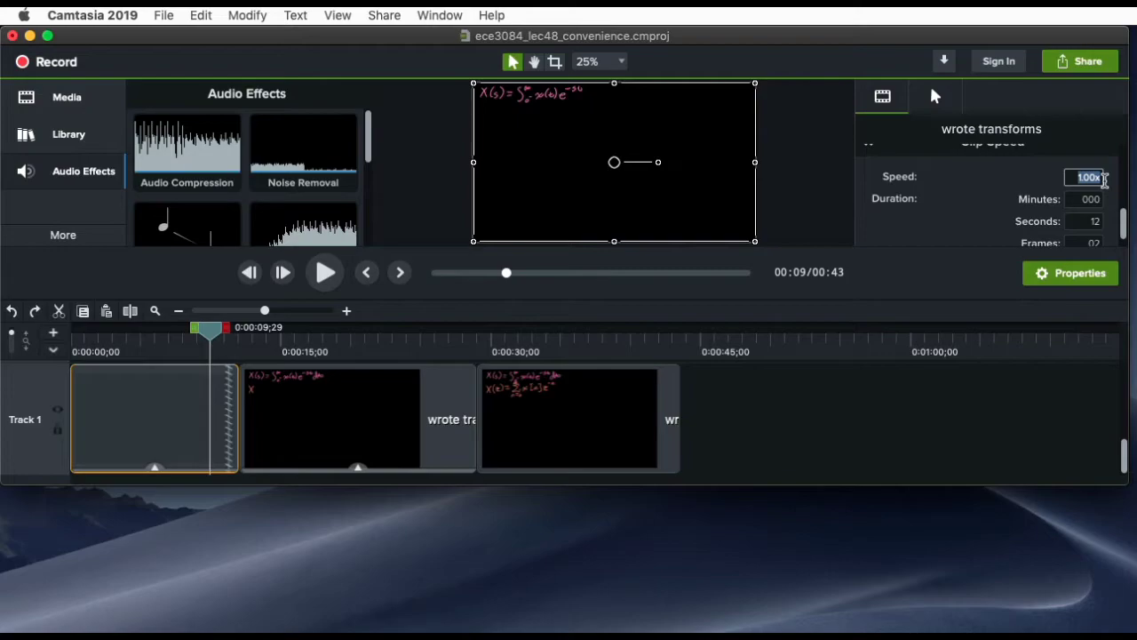
{"action": "mouse_move", "coordinate": [1121, 455]}
{"action": "left_mouse_down"}
{"action": "mouse_move", "coordinate": [1122, 430]}
{"action": "mouse_move", "coordinate": [1117, 452]}
{"action": "mouse_move", "coordinate": [1120, 439]}
{"action": "left_mouse_up"}
{"action": "left_click_drag", "start_coordinate": [1130, 478], "coordinate": [1124, 633]}
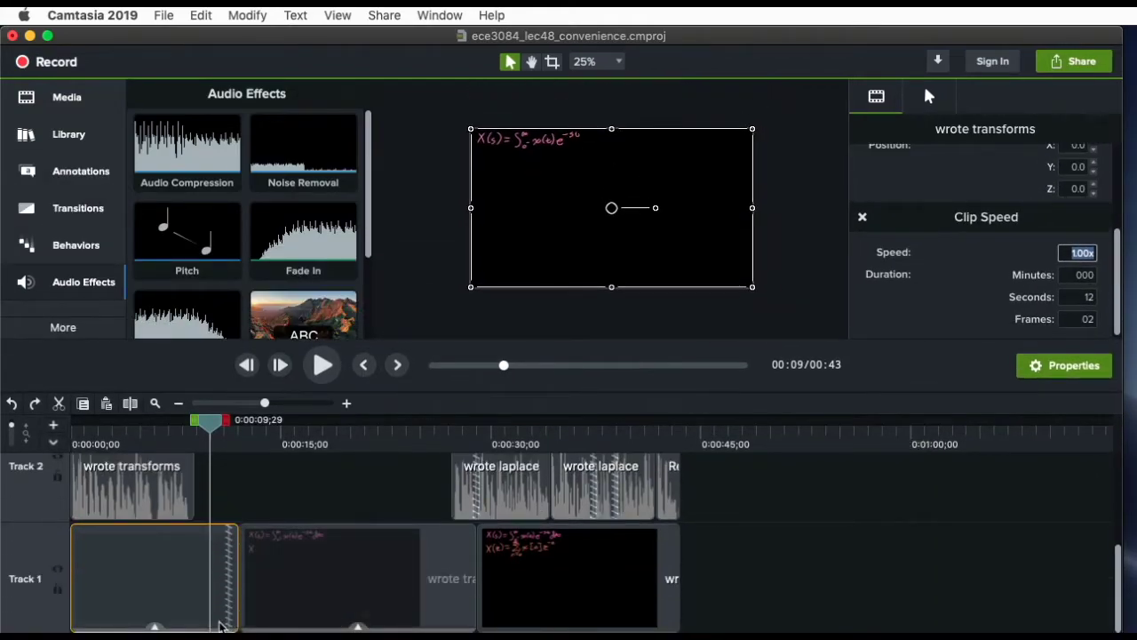
{"action": "left_click", "coordinate": [156, 626]}
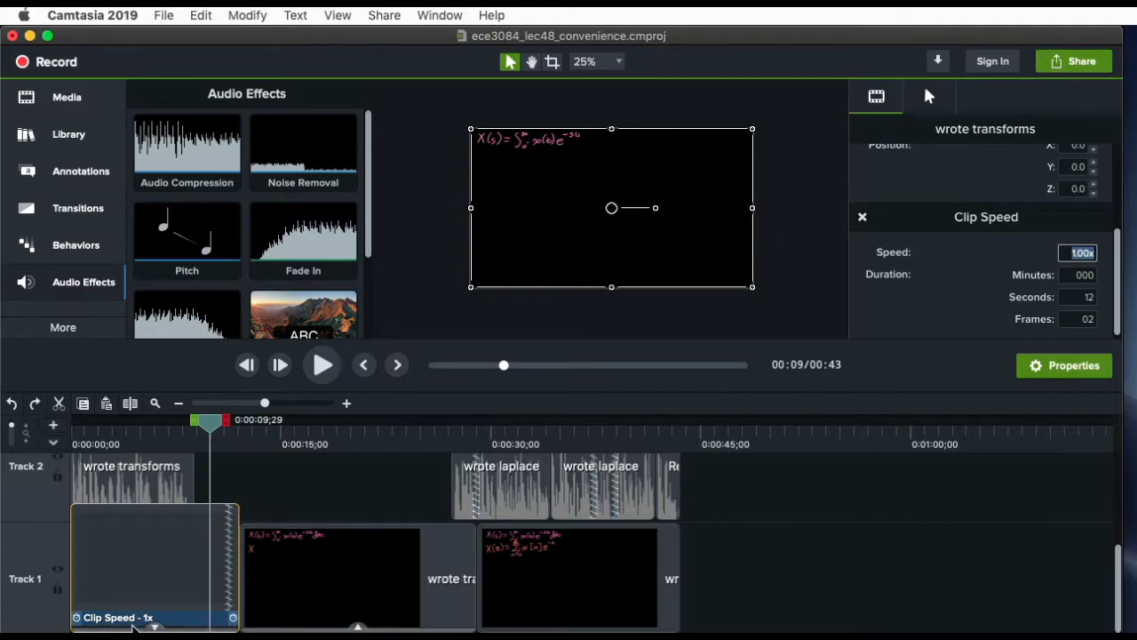
{"action": "left_click", "coordinate": [157, 627]}
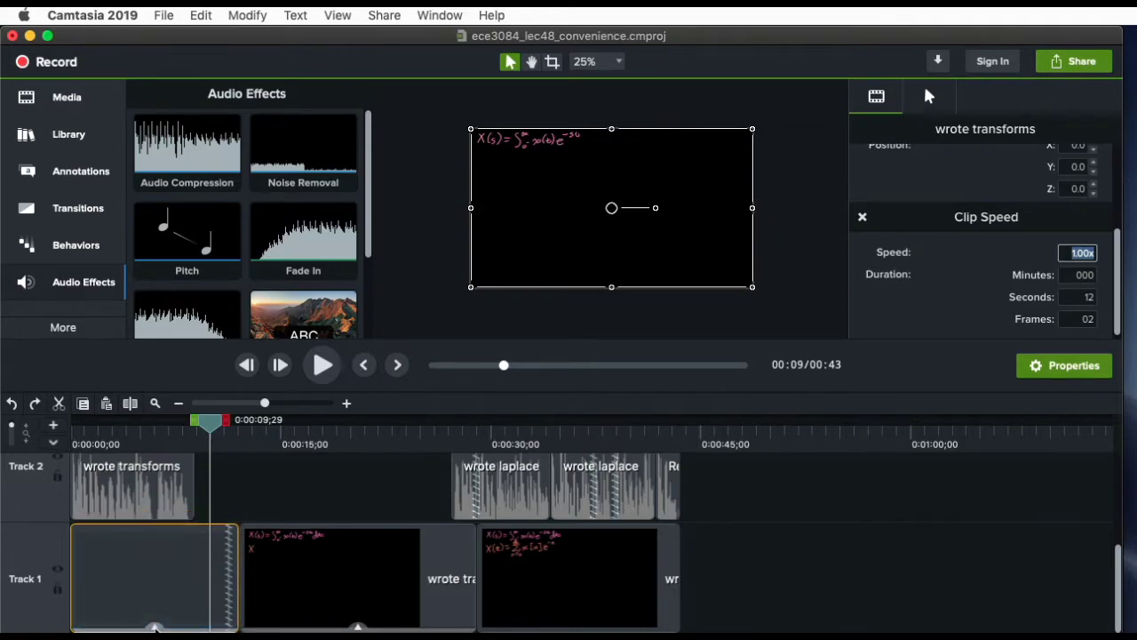
{"action": "left_click", "coordinate": [156, 626]}
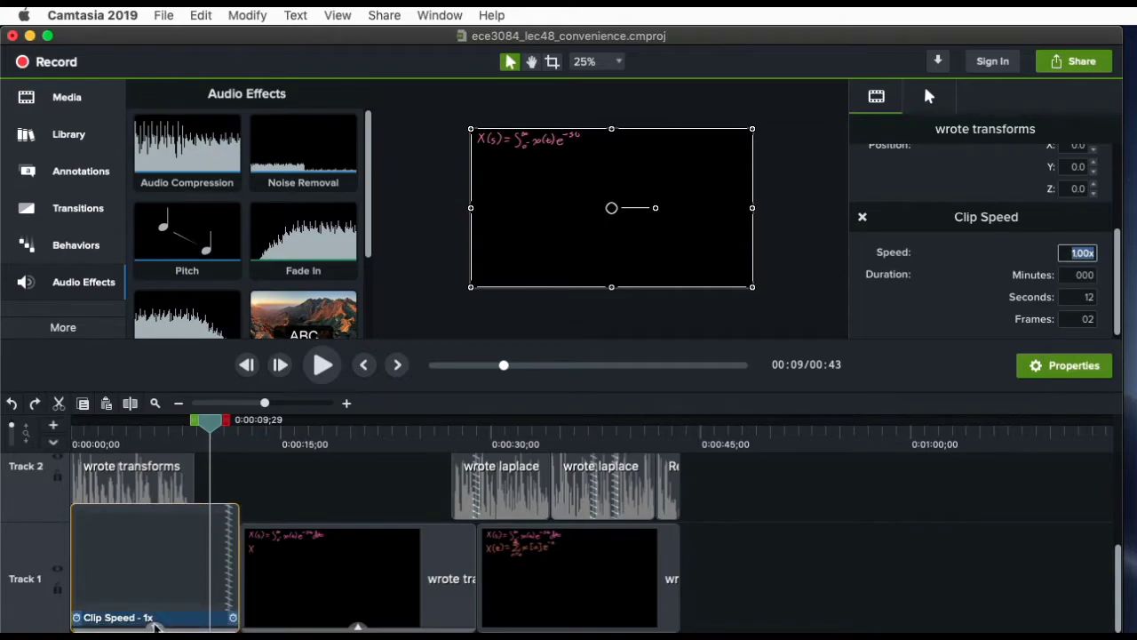
{"action": "left_click_drag", "start_coordinate": [173, 613], "coordinate": [363, 620]}
{"action": "left_click", "coordinate": [376, 575]}
{"action": "left_click", "coordinate": [1066, 365]}
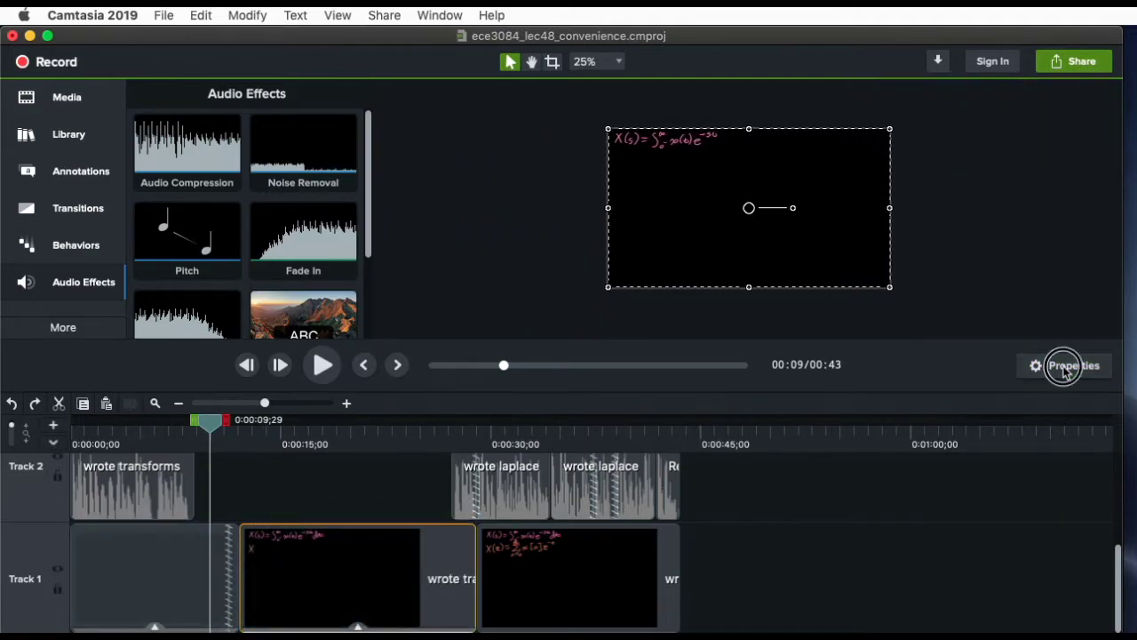
{"action": "left_click", "coordinate": [1066, 366]}
{"action": "mouse_move", "coordinate": [1107, 152]}
{"action": "left_mouse_down"}
{"action": "mouse_move", "coordinate": [1107, 262]}
{"action": "mouse_move", "coordinate": [1111, 152]}
{"action": "left_mouse_up"}
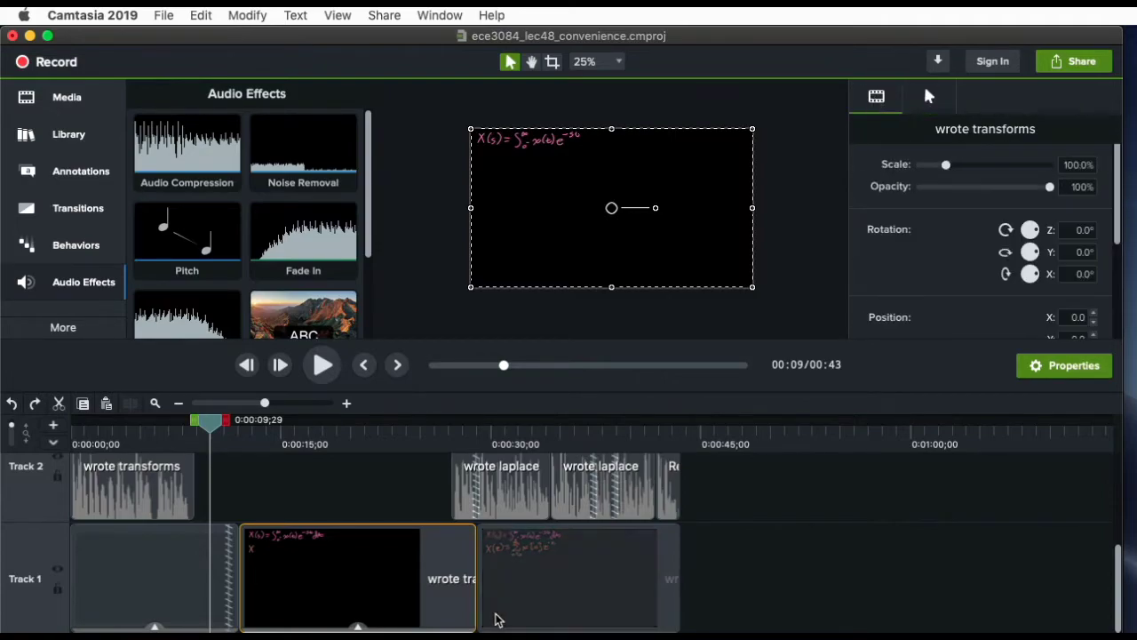
Shorten the Clip Speed effects on Track 1, speeding up the first wrote transforms video to 1.21x and the second to about 2x
{"action": "mouse_move", "coordinate": [155, 626]}
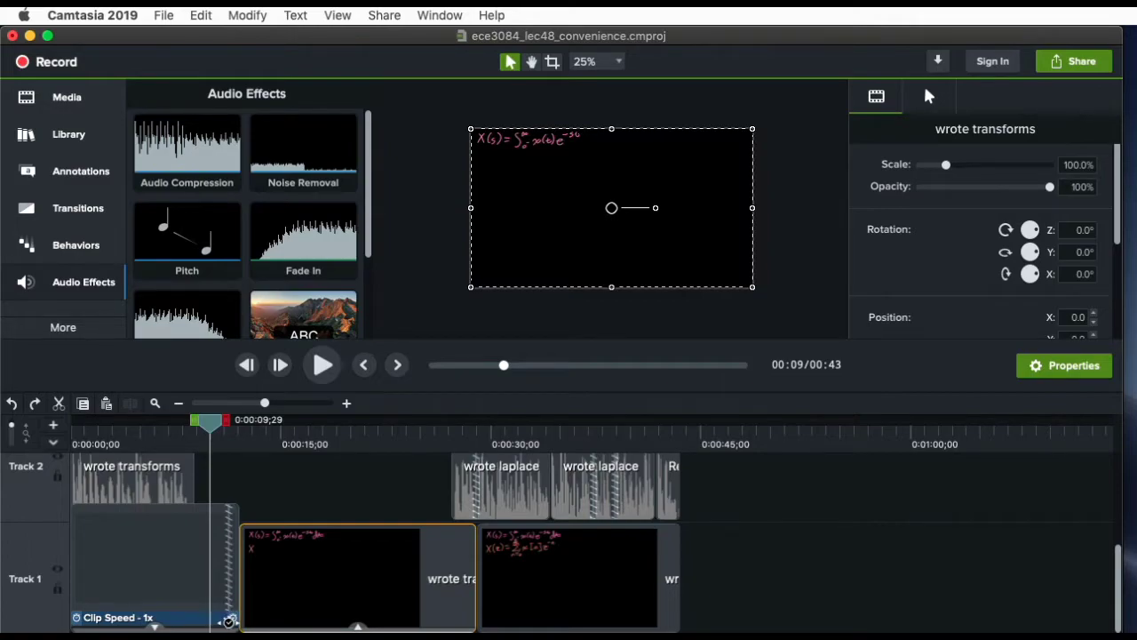
{"action": "left_click_drag", "start_coordinate": [232, 618], "coordinate": [197, 618]}
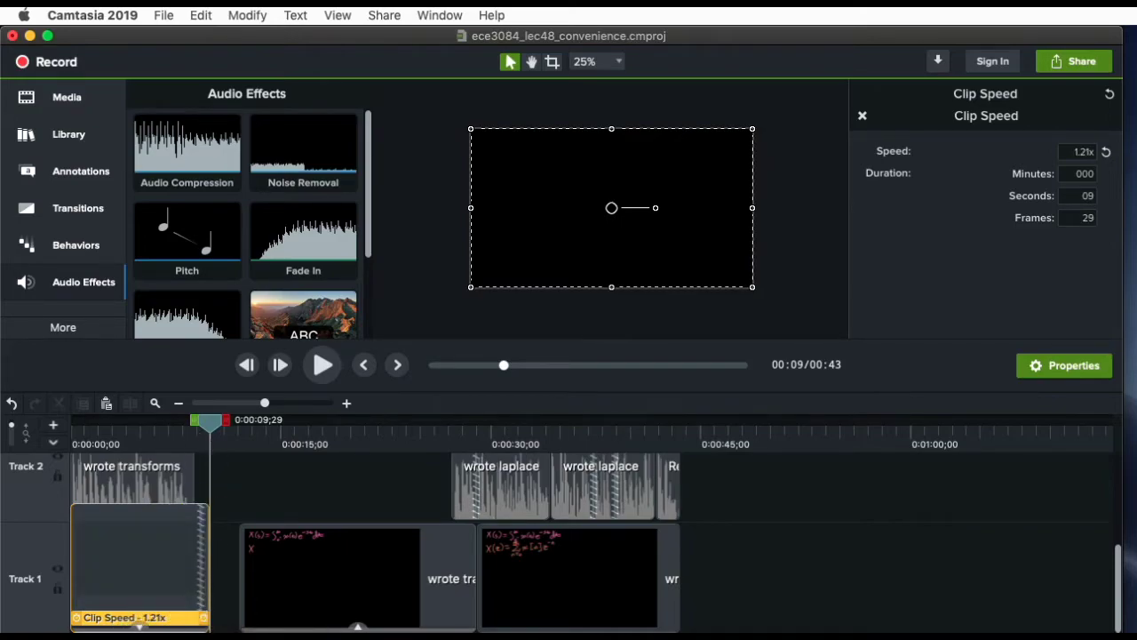
{"action": "left_click", "coordinate": [325, 581]}
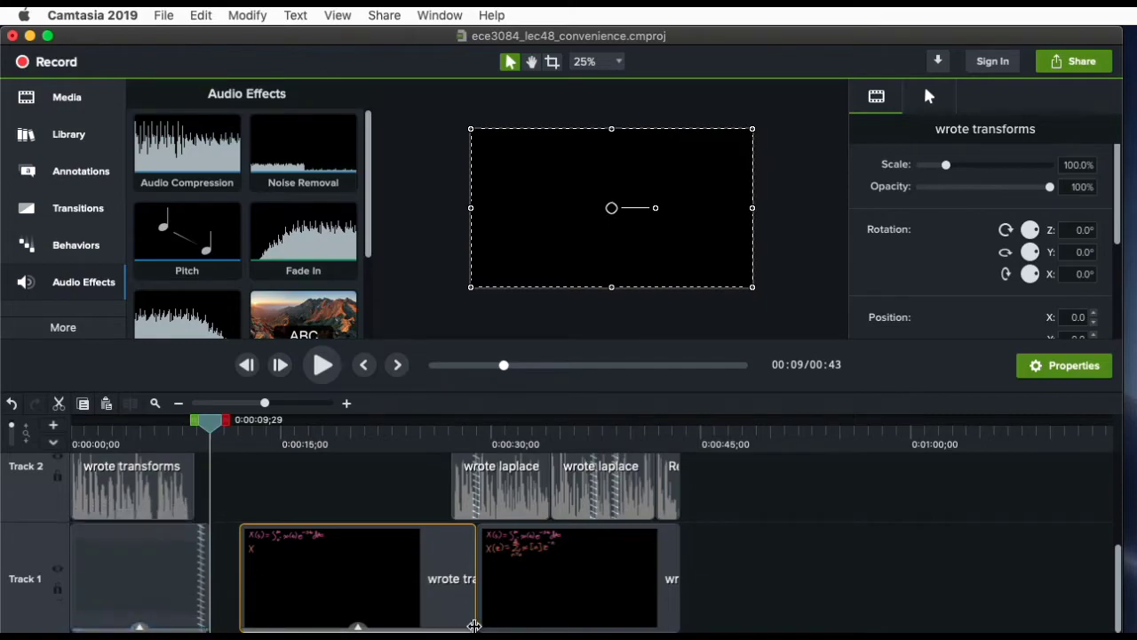
{"action": "key", "text": "ctrl+shift+c"}
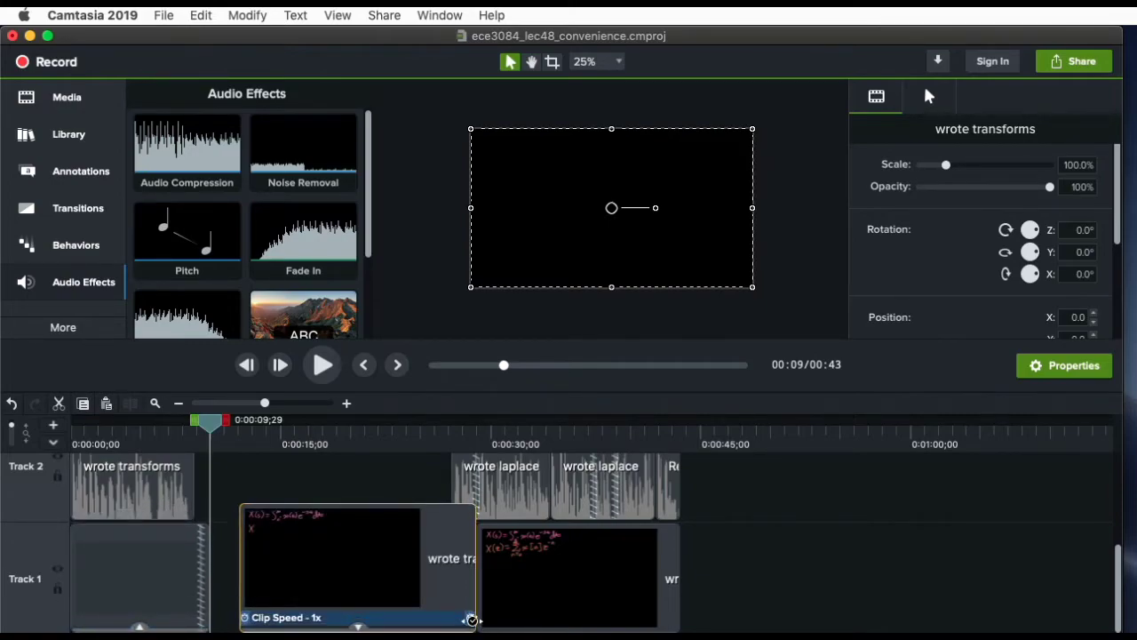
{"action": "left_click", "coordinate": [469, 617]}
{"action": "left_click_drag", "start_coordinate": [469, 619], "coordinate": [351, 618]}
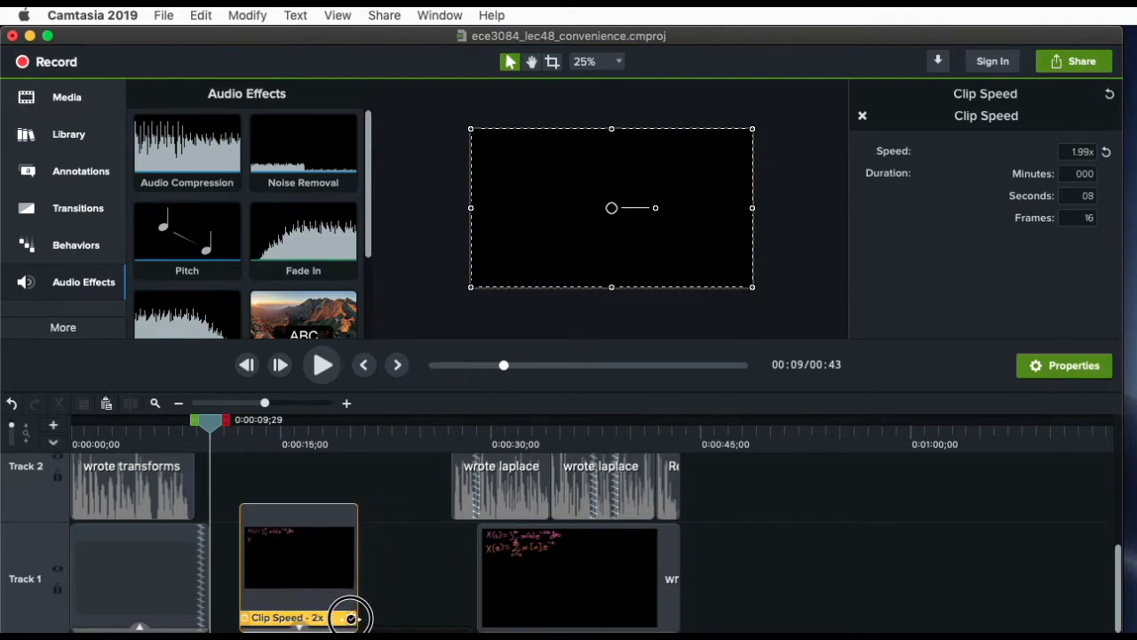
Shorten the first wrote transforms video's Clip Speed effect further, to a speed of about 2.05x
{"action": "left_click", "coordinate": [190, 620]}
{"action": "left_click", "coordinate": [142, 627]}
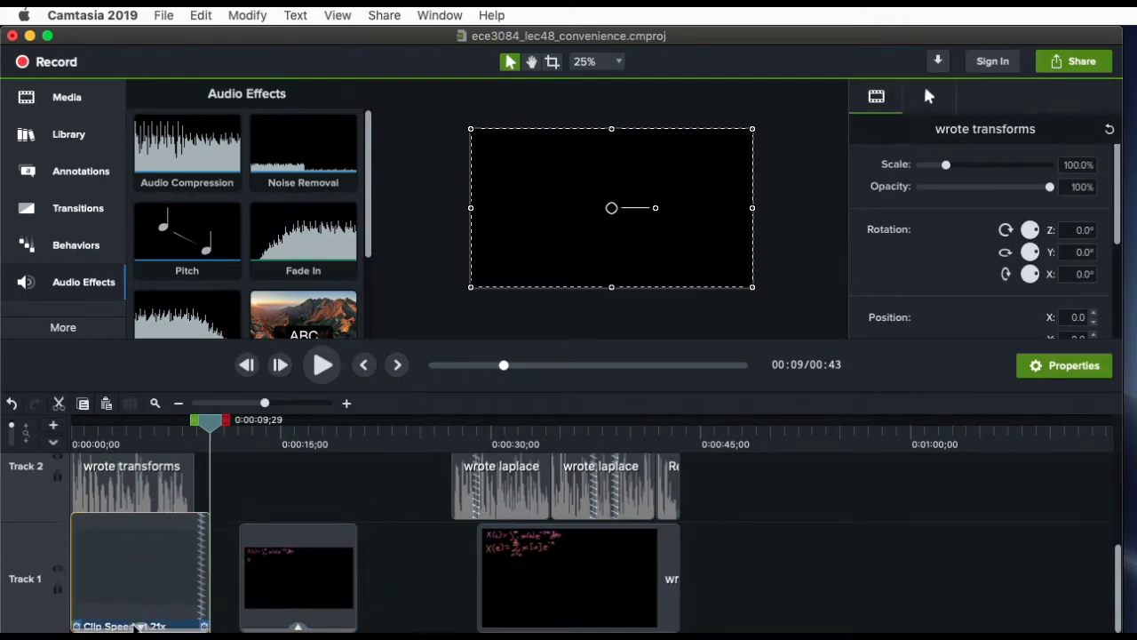
{"action": "left_click_drag", "start_coordinate": [204, 616], "coordinate": [144, 624]}
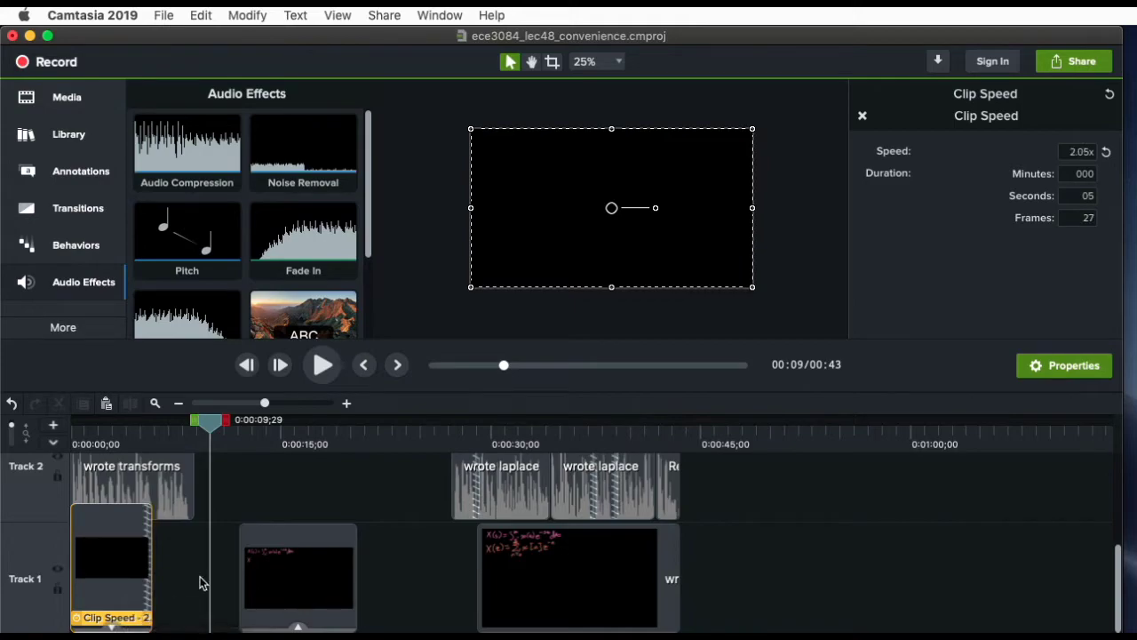
Move the second wrote transforms video against the first, and shift the wrote laplace video with its following audio clips up against it
{"action": "left_click_drag", "start_coordinate": [292, 551], "coordinate": [203, 542]}
{"action": "left_click_drag", "start_coordinate": [321, 496], "coordinate": [659, 588]}
{"action": "left_click_drag", "start_coordinate": [566, 569], "coordinate": [361, 563]}
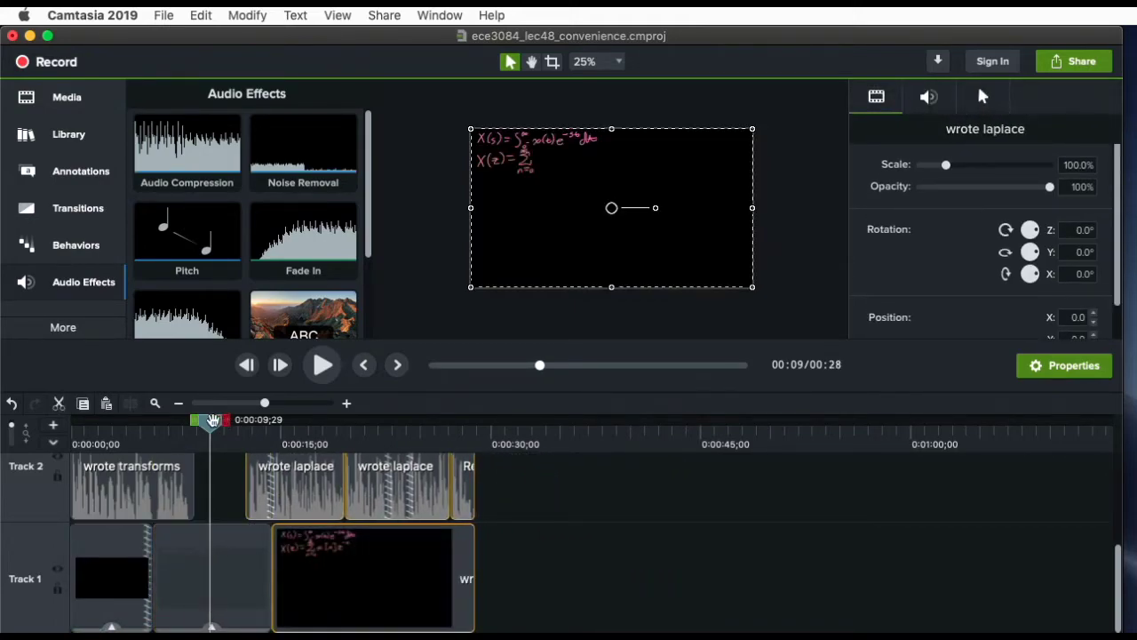
Play the timeline from the beginning, skipping ahead over the gap in the audio, to check the sped-up writing against the narration
{"action": "left_click_drag", "start_coordinate": [214, 419], "coordinate": [3, 454]}
{"action": "mouse_move", "coordinate": [1121, 632]}
{"action": "left_mouse_down"}
{"action": "mouse_move", "coordinate": [1136, 626]}
{"action": "mouse_move", "coordinate": [1127, 628]}
{"action": "left_mouse_up"}
{"action": "key", "text": "space"}
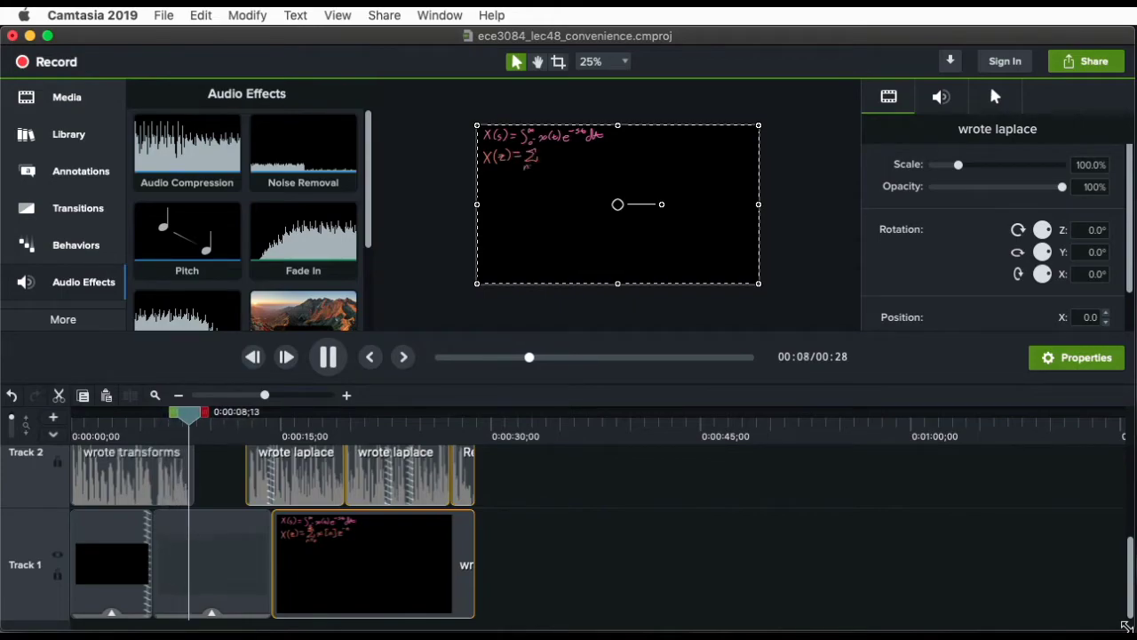
{"action": "key", "text": "space"}
{"action": "left_click_drag", "start_coordinate": [221, 404], "coordinate": [246, 422]}
{"action": "key", "text": "space"}
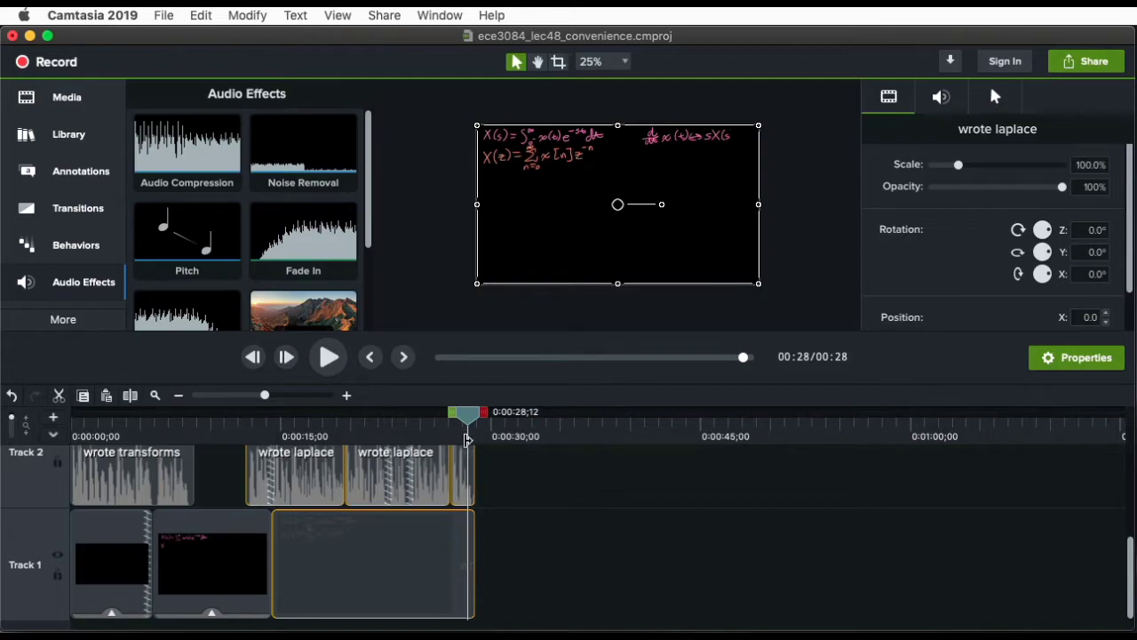
Replay the end of the wrote laplace section and part of the first wrote transforms video to compare their writing speeds
{"action": "mouse_move", "coordinate": [468, 425]}
{"action": "left_mouse_down"}
{"action": "mouse_move", "coordinate": [389, 424]}
{"action": "mouse_move", "coordinate": [432, 425]}
{"action": "mouse_move", "coordinate": [411, 432]}
{"action": "left_mouse_up"}
{"action": "key", "text": "space"}
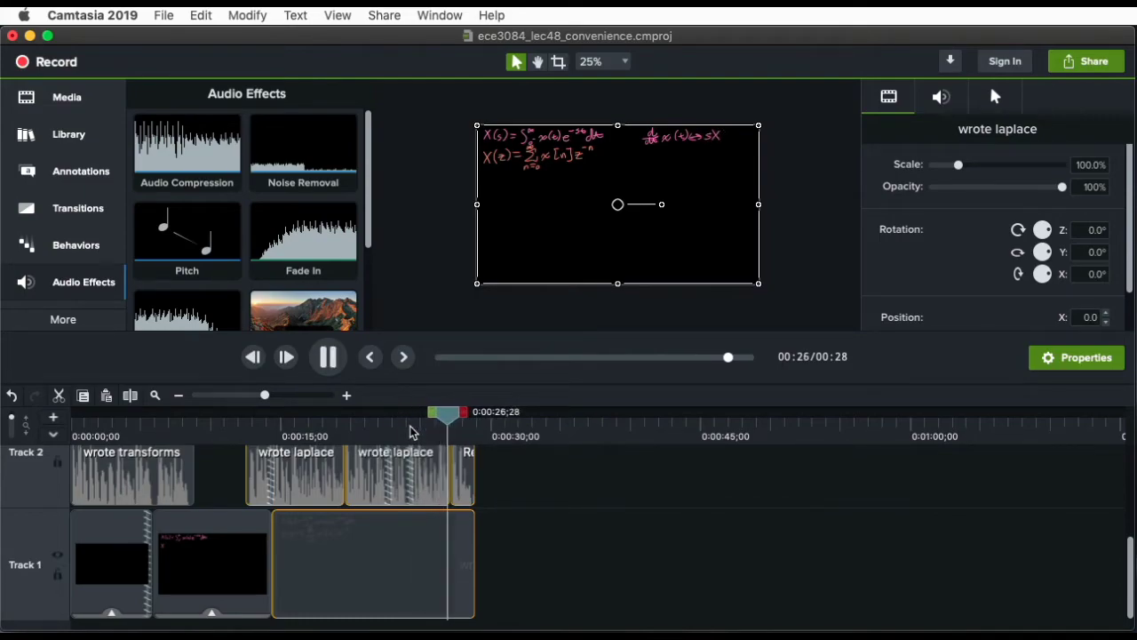
{"action": "key", "text": "space"}
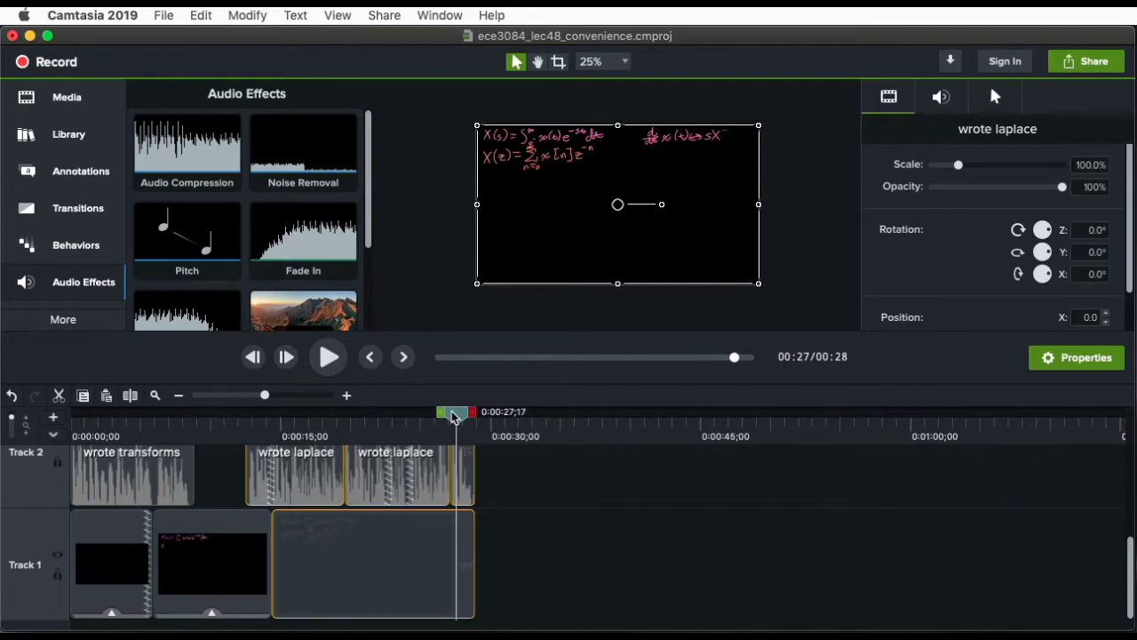
{"action": "left_click_drag", "start_coordinate": [453, 417], "coordinate": [114, 422]}
{"action": "key", "text": "space"}
{"action": "key", "text": "space"}
Set the clip speed of both the first and second wrote transforms videos to 2.5x
{"action": "left_click", "coordinate": [114, 597]}
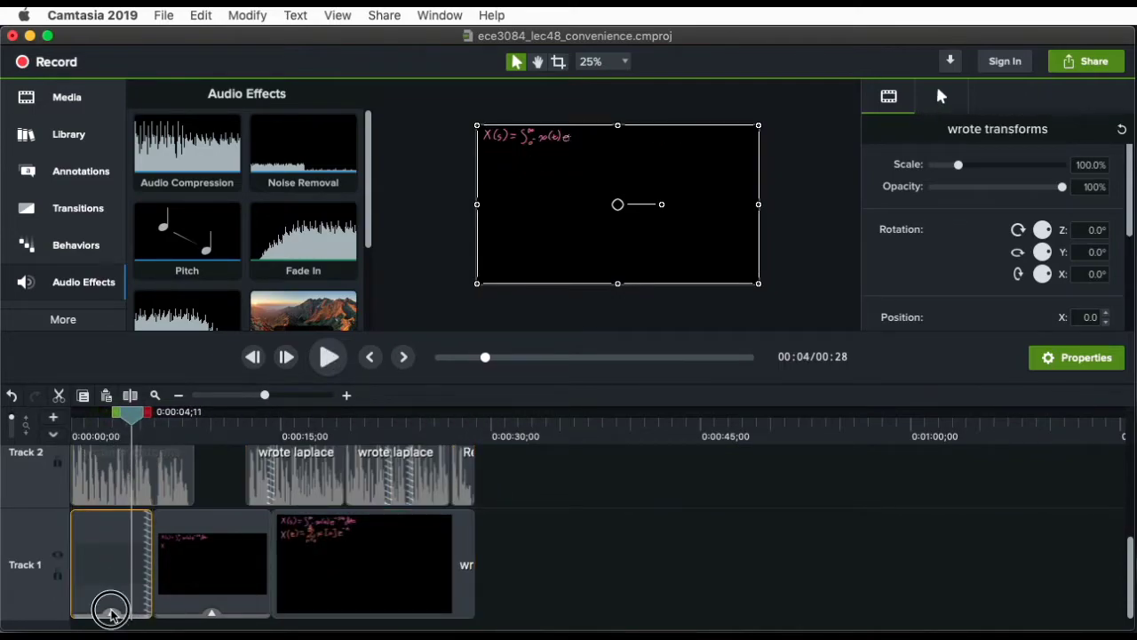
{"action": "left_click", "coordinate": [111, 611]}
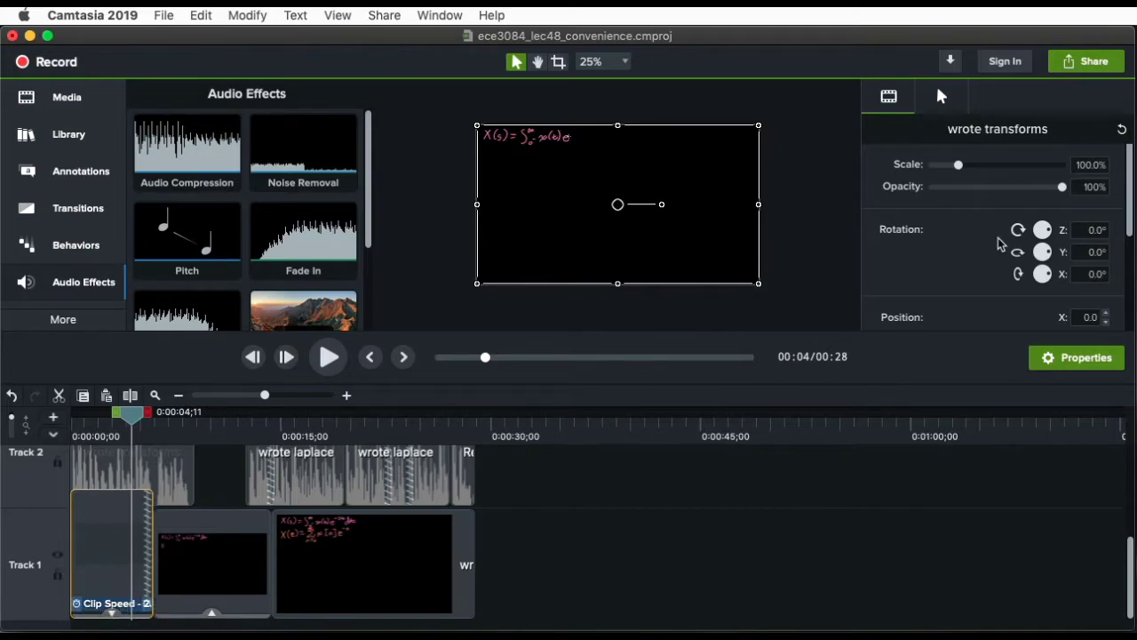
{"action": "scroll", "coordinate": [1111, 231], "scroll_direction": "down", "scroll_amount": 5}
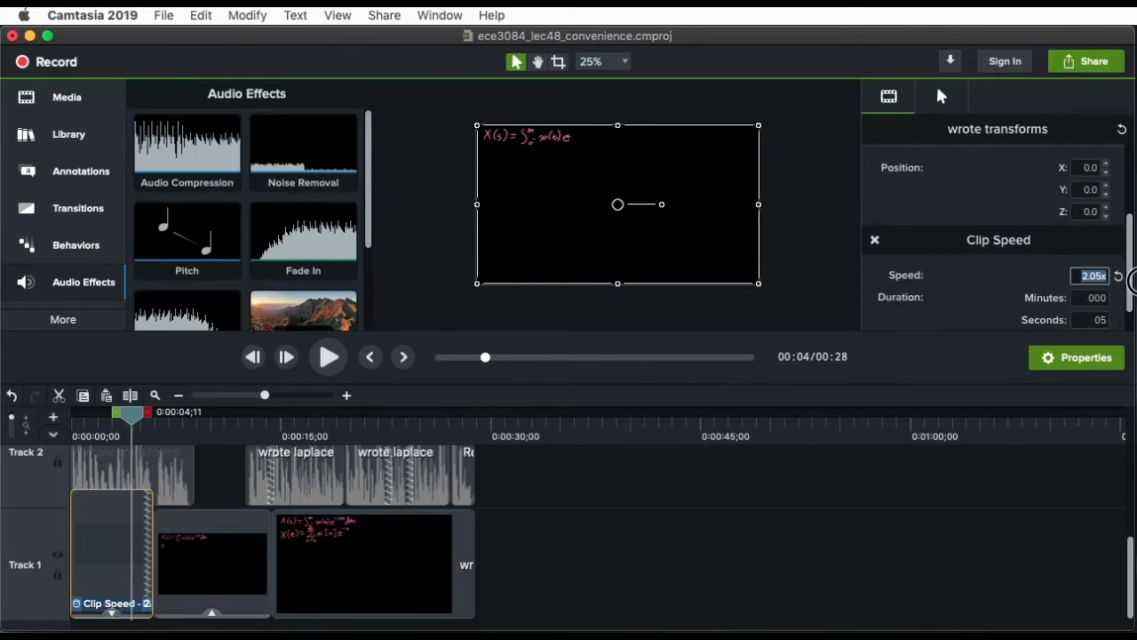
{"action": "key", "text": "Return"}
{"action": "left_click", "coordinate": [213, 613]}
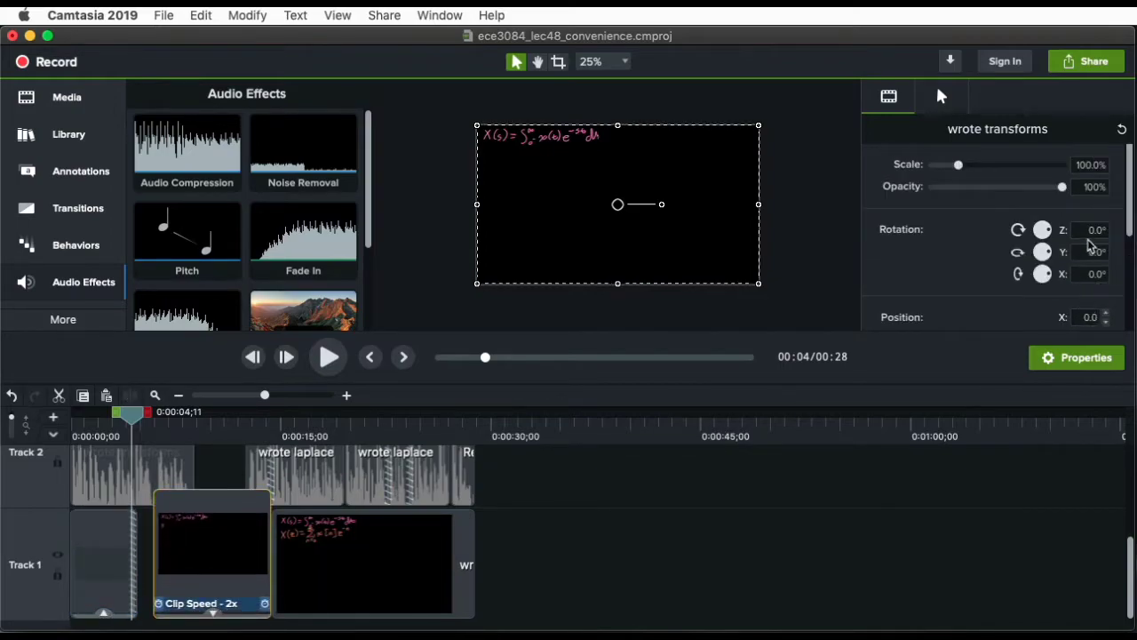
{"action": "scroll", "coordinate": [1091, 246], "scroll_direction": "down", "scroll_amount": 5}
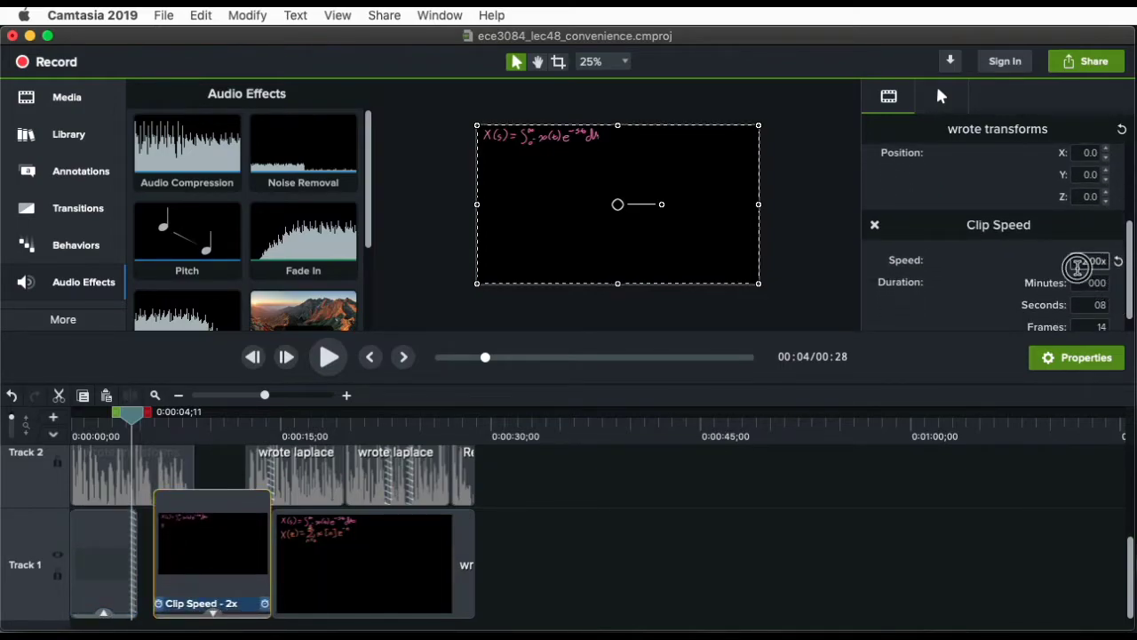
{"action": "type", "text": "5"}
{"action": "key", "text": "Return"}
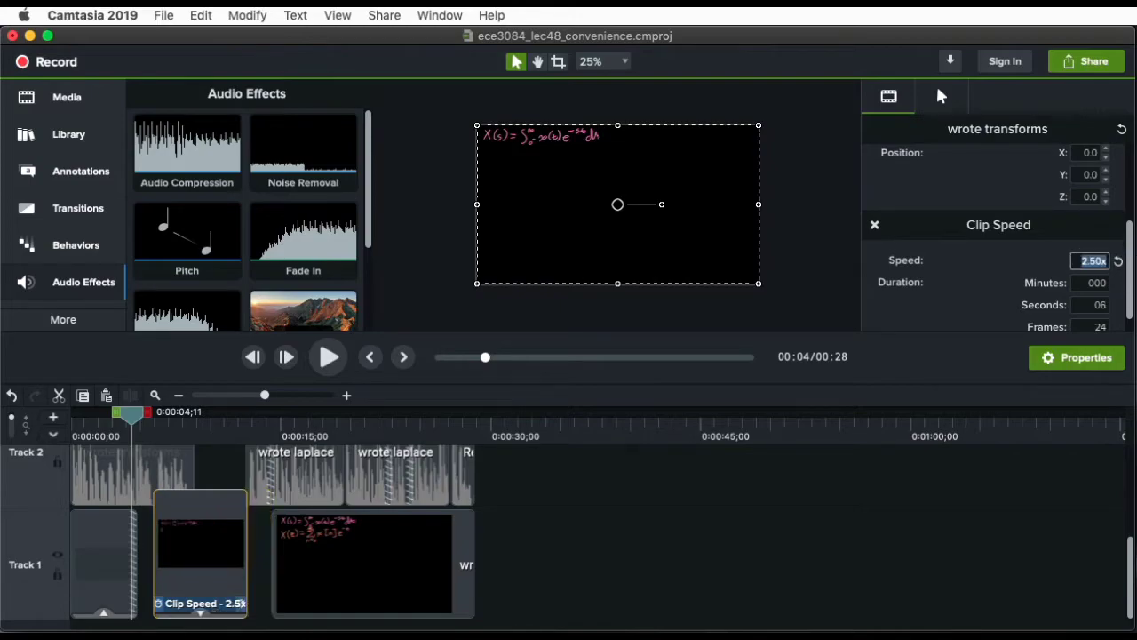
Close the new gaps by moving the second wrote transforms video against the first and the wrote laplace video and audio clips after it
{"action": "left_click", "coordinate": [639, 514]}
{"action": "left_click_drag", "start_coordinate": [190, 503], "coordinate": [175, 507]}
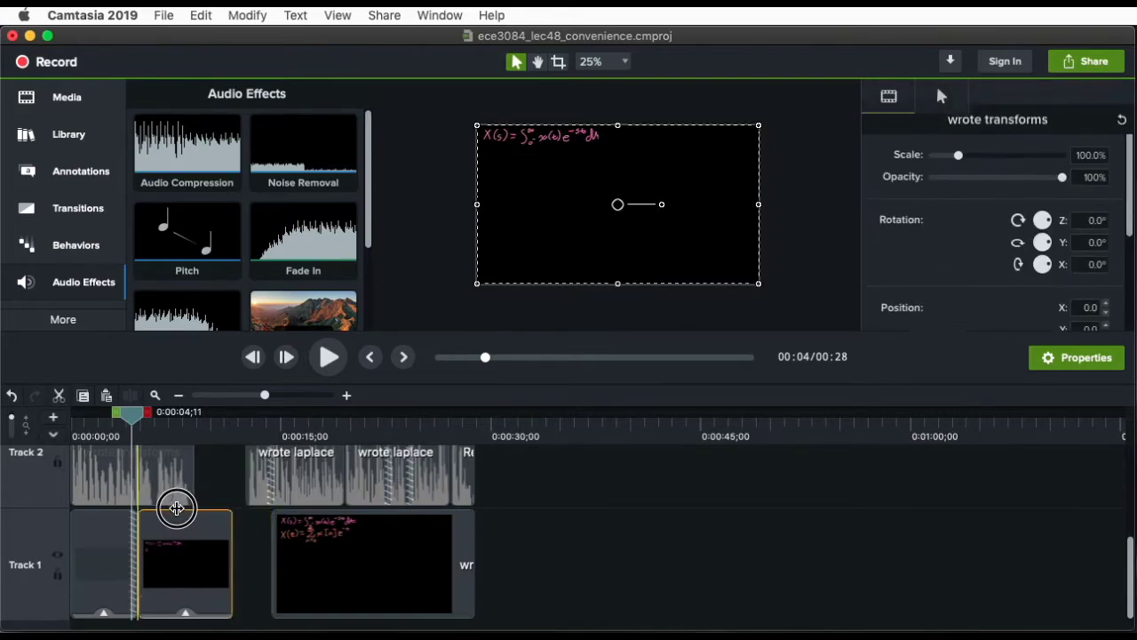
{"action": "left_click", "coordinate": [465, 599]}
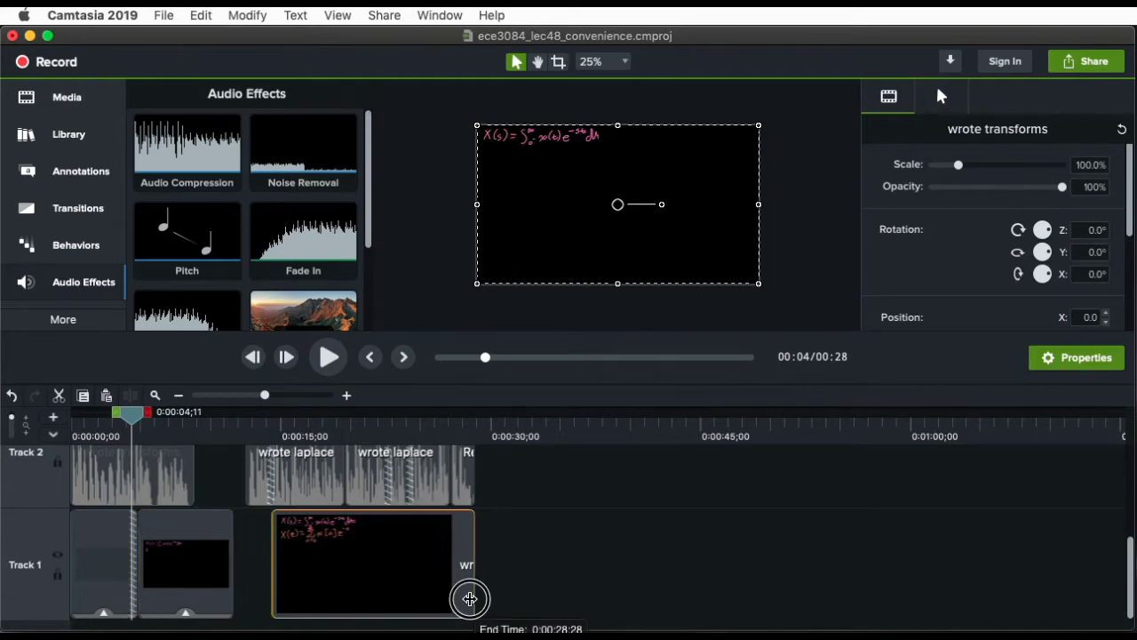
{"action": "left_click_drag", "start_coordinate": [528, 604], "coordinate": [282, 480]}
Play the transition into the wrote laplace video from about 9 seconds, and return the playhead to about 10 seconds
{"action": "left_click_drag", "start_coordinate": [134, 420], "coordinate": [199, 420]}
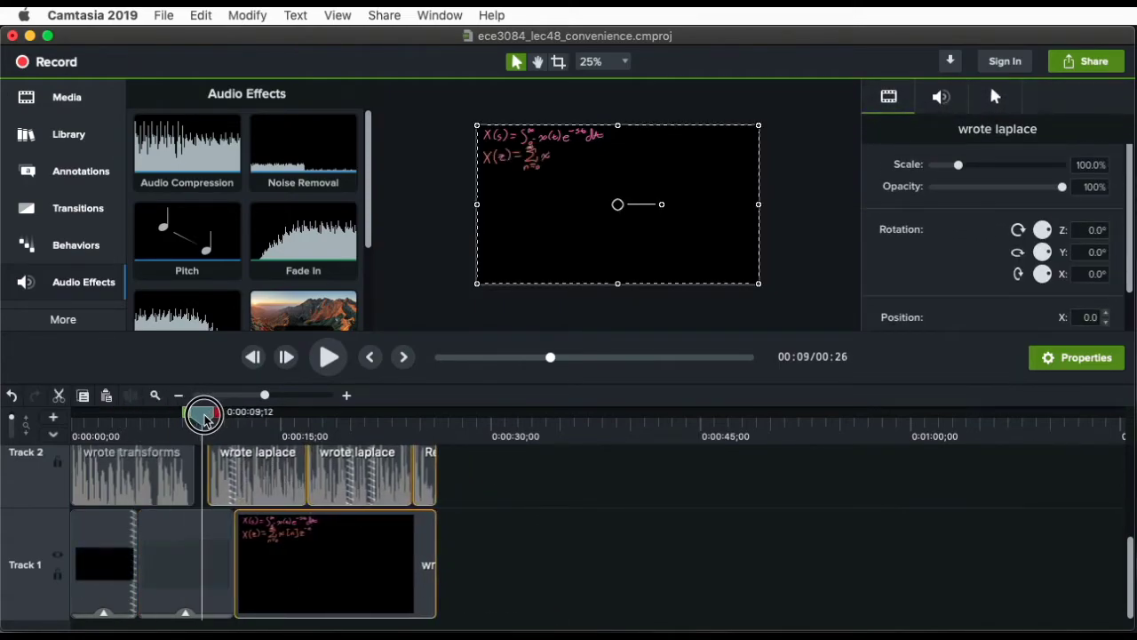
{"action": "key", "text": "space"}
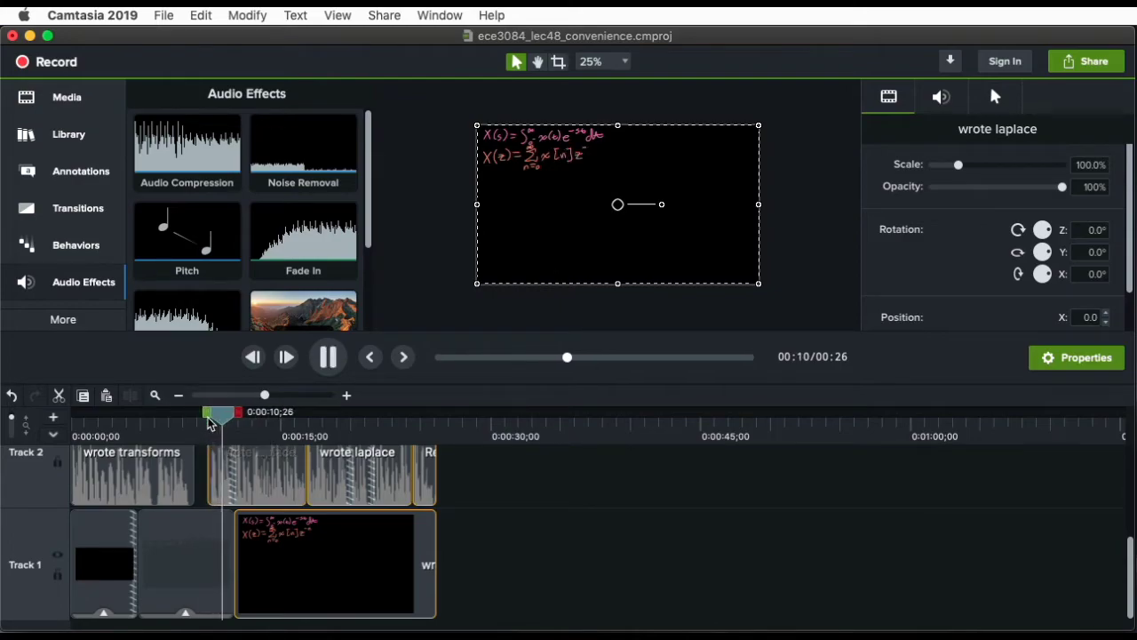
{"action": "key", "text": "space"}
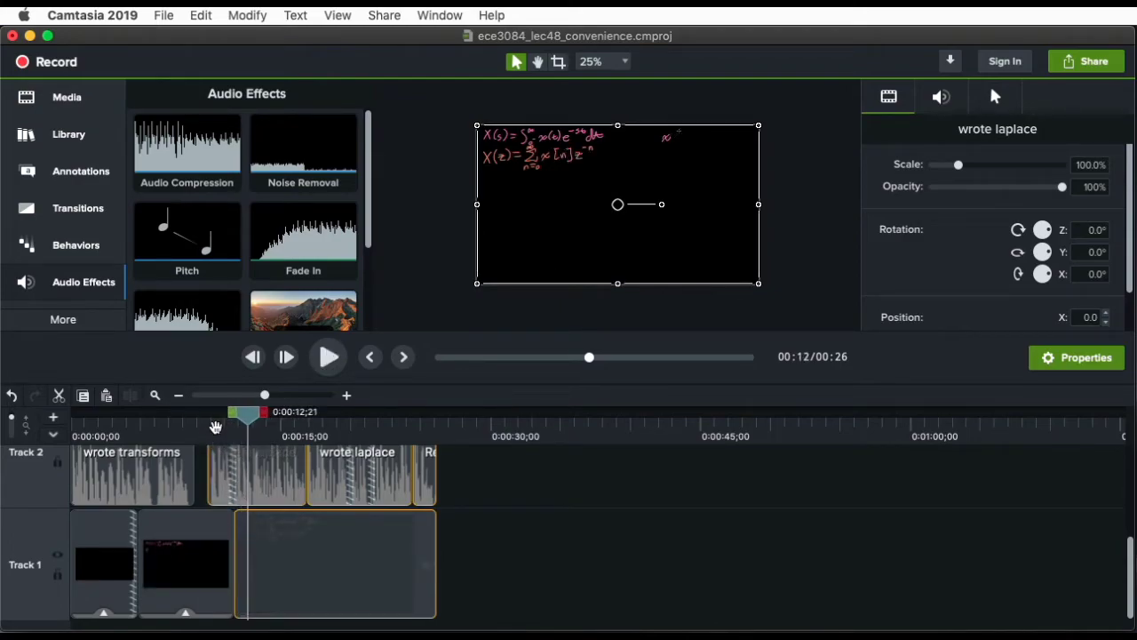
{"action": "left_click_drag", "start_coordinate": [252, 423], "coordinate": [219, 418]}
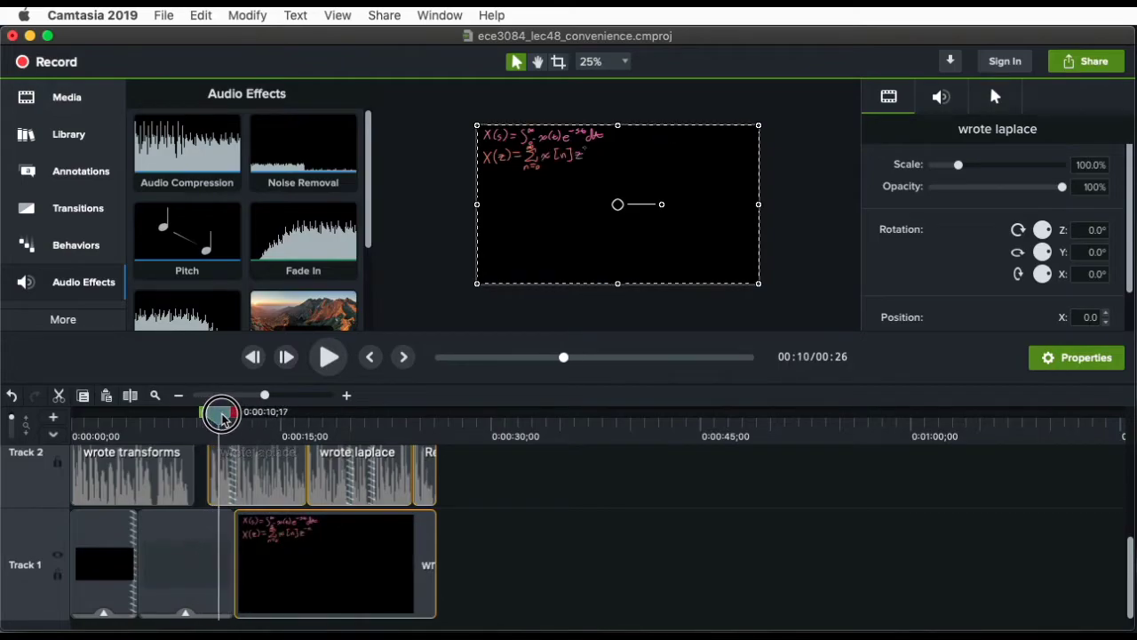
Speed up the second wrote transforms video slightly and move the wrote laplace video and audio clips earlier to close the gap
{"action": "left_click", "coordinate": [569, 601]}
{"action": "left_click", "coordinate": [147, 589]}
{"action": "mouse_move", "coordinate": [225, 608]}
{"action": "left_mouse_down"}
{"action": "mouse_move", "coordinate": [216, 604]}
{"action": "mouse_move", "coordinate": [234, 601]}
{"action": "mouse_move", "coordinate": [224, 607]}
{"action": "left_mouse_up"}
{"action": "left_click", "coordinate": [419, 528]}
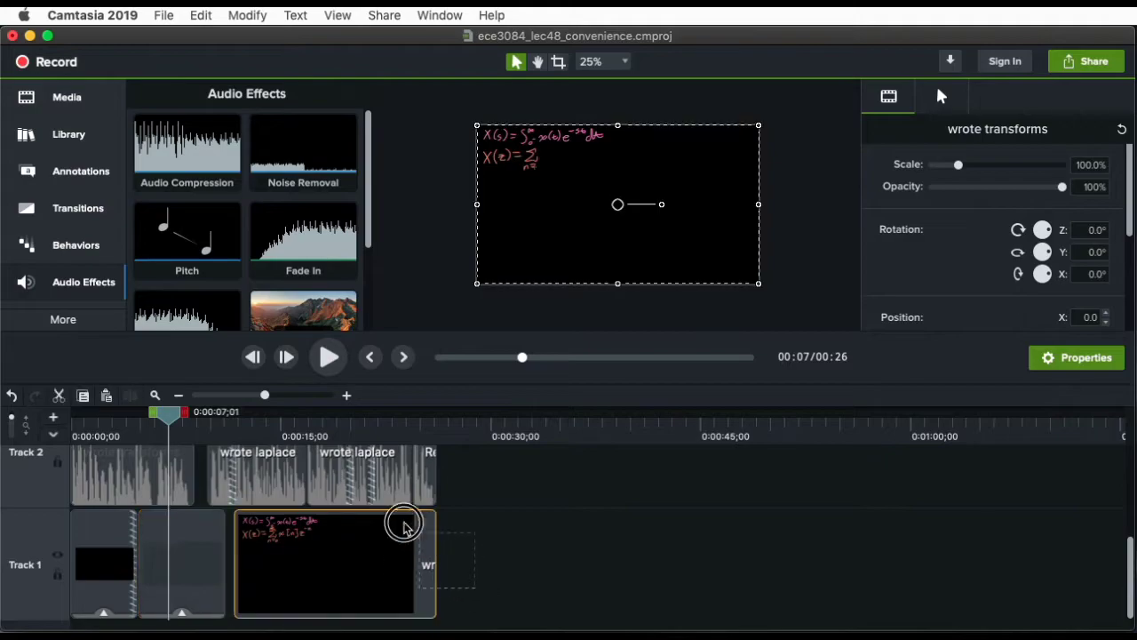
{"action": "left_click", "coordinate": [264, 477], "text": "shift"}
{"action": "left_click_drag", "start_coordinate": [264, 477], "coordinate": [278, 479]}
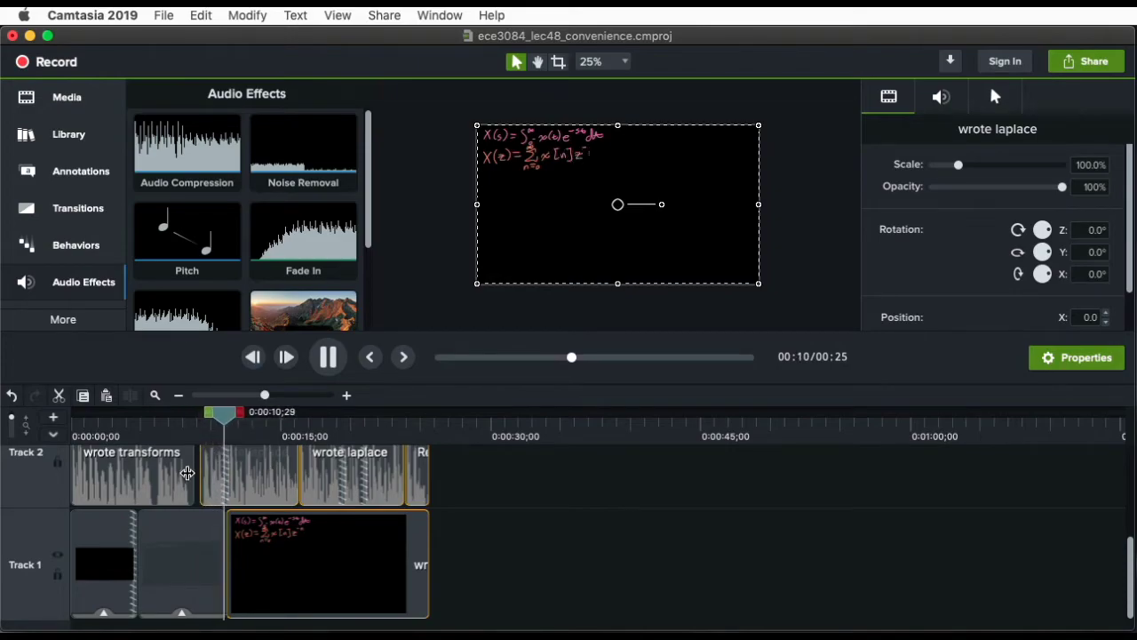
Play the join between the wrote transforms and wrote laplace audio repeatedly from about 8 seconds
{"action": "left_click_drag", "start_coordinate": [222, 414], "coordinate": [182, 426]}
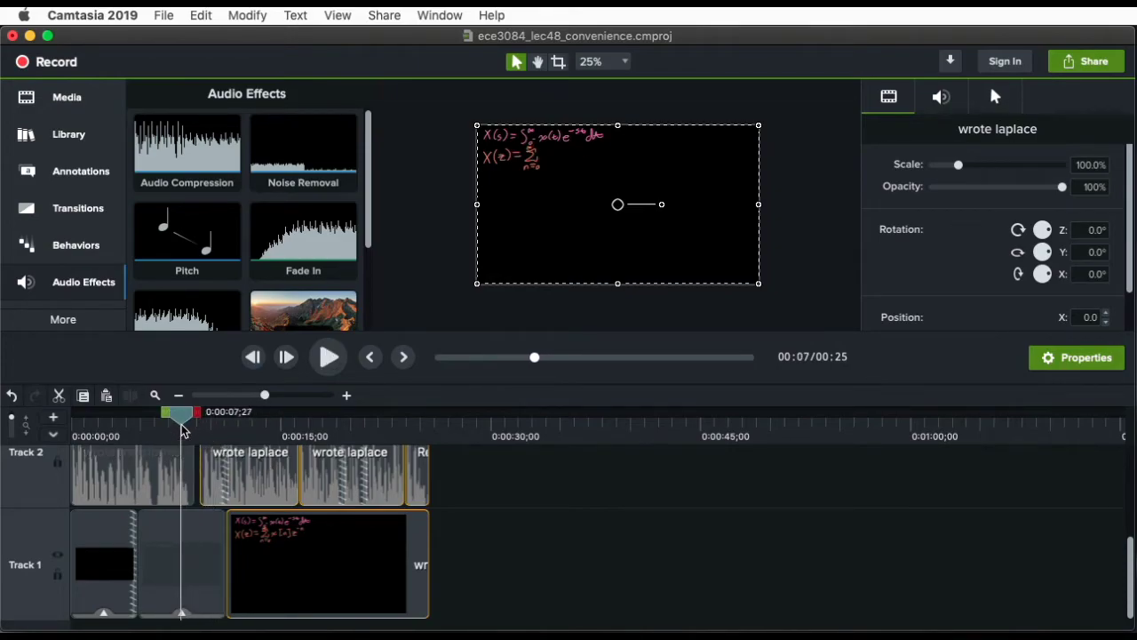
{"action": "key", "text": "space"}
{"action": "left_click_drag", "start_coordinate": [264, 394], "coordinate": [289, 394]}
{"action": "left_click", "coordinate": [299, 418]}
{"action": "key", "text": "space"}
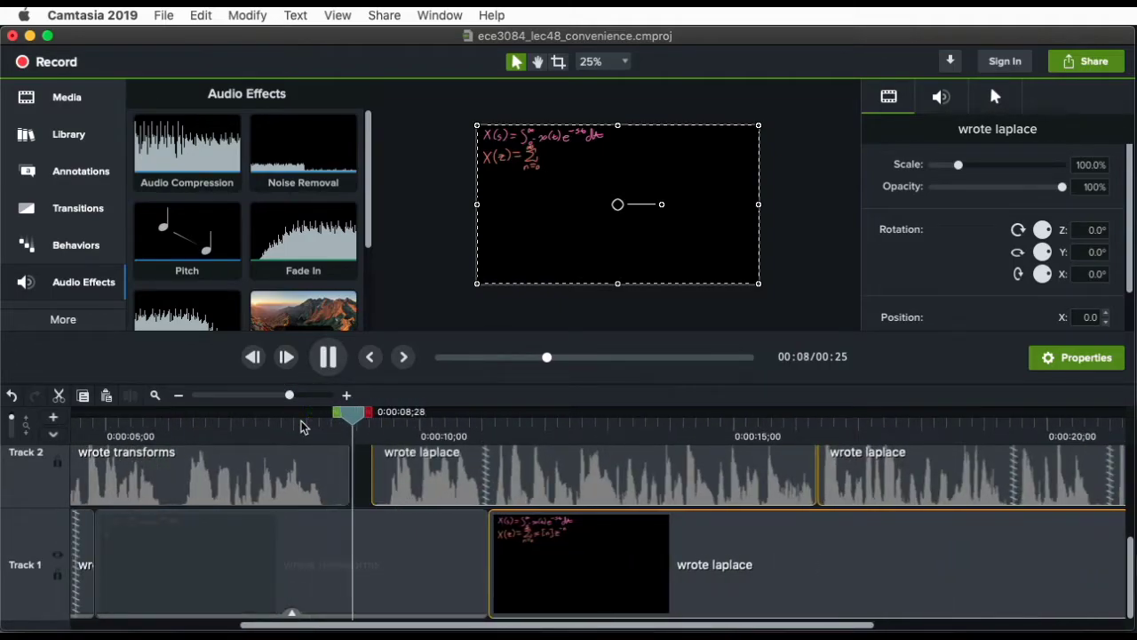
{"action": "key", "text": "space"}
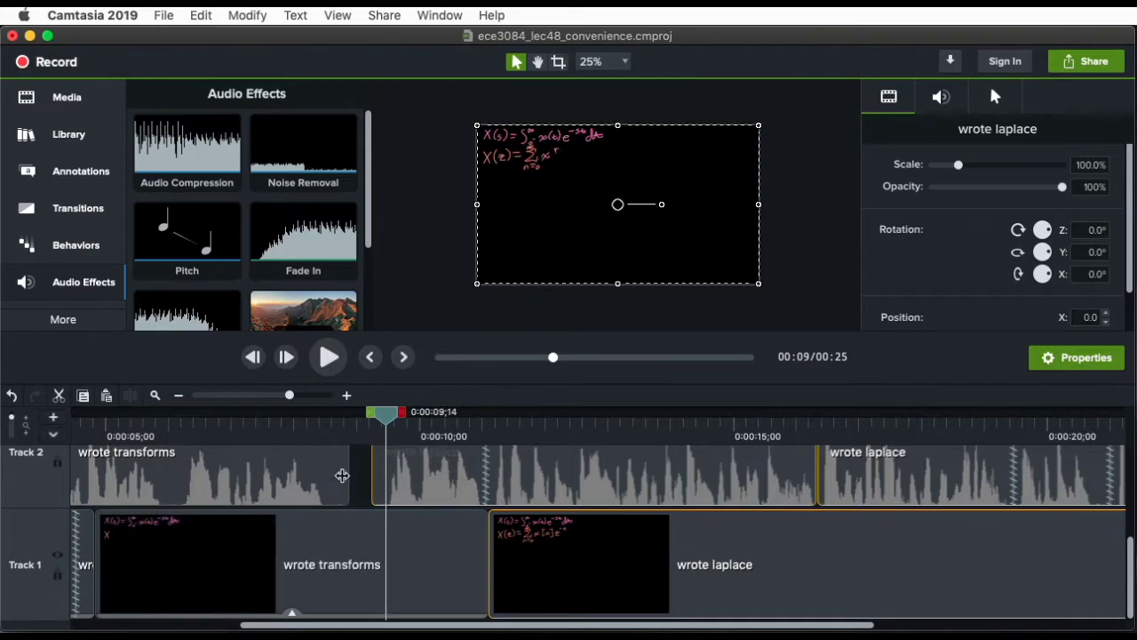
{"action": "left_click", "coordinate": [300, 418]}
{"action": "key", "text": "space"}
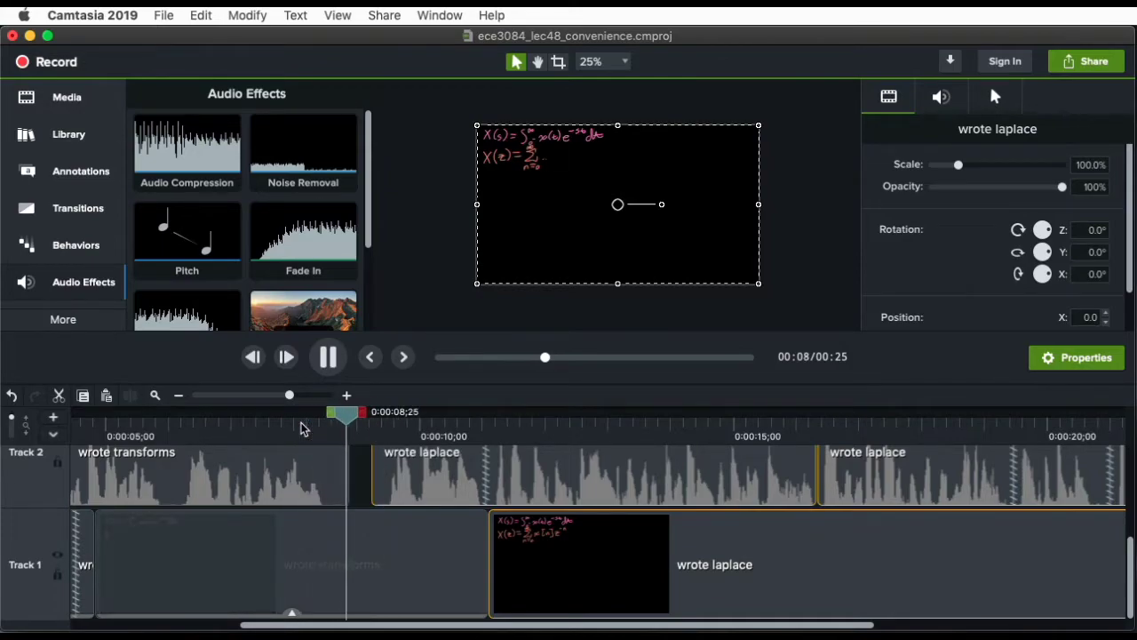
{"action": "key", "text": "space"}
Trim the end of the wrote transforms audio and the start of the first wrote laplace audio, and replay the join
{"action": "left_click_drag", "start_coordinate": [373, 466], "coordinate": [329, 477]}
{"action": "left_click", "coordinate": [370, 483]}
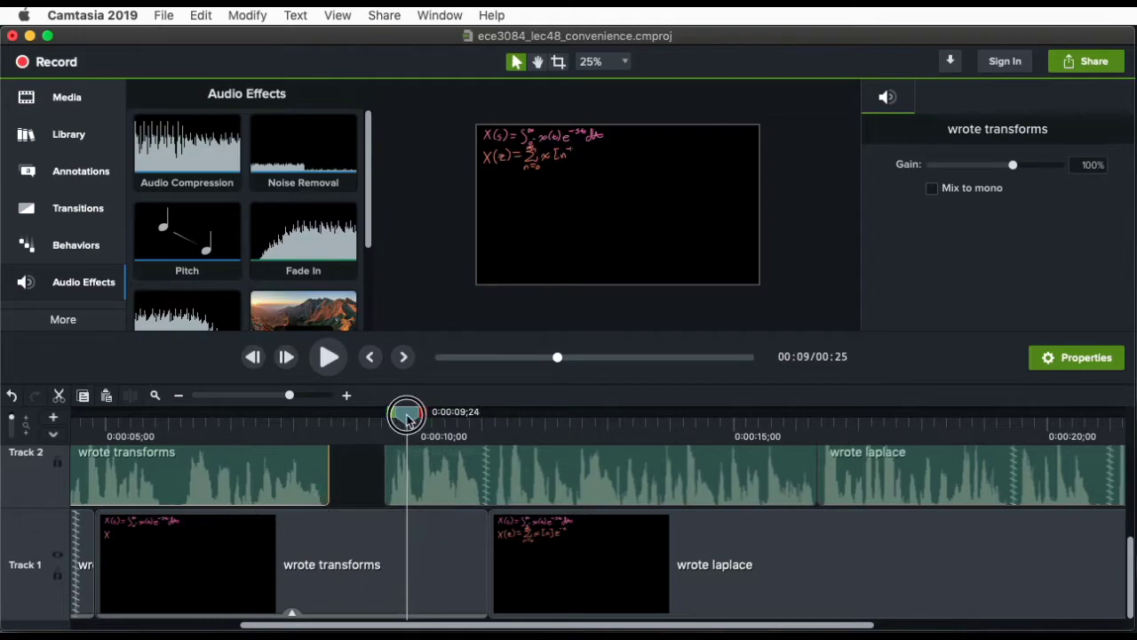
{"action": "left_click_drag", "start_coordinate": [411, 420], "coordinate": [218, 417]}
{"action": "key", "text": "space"}
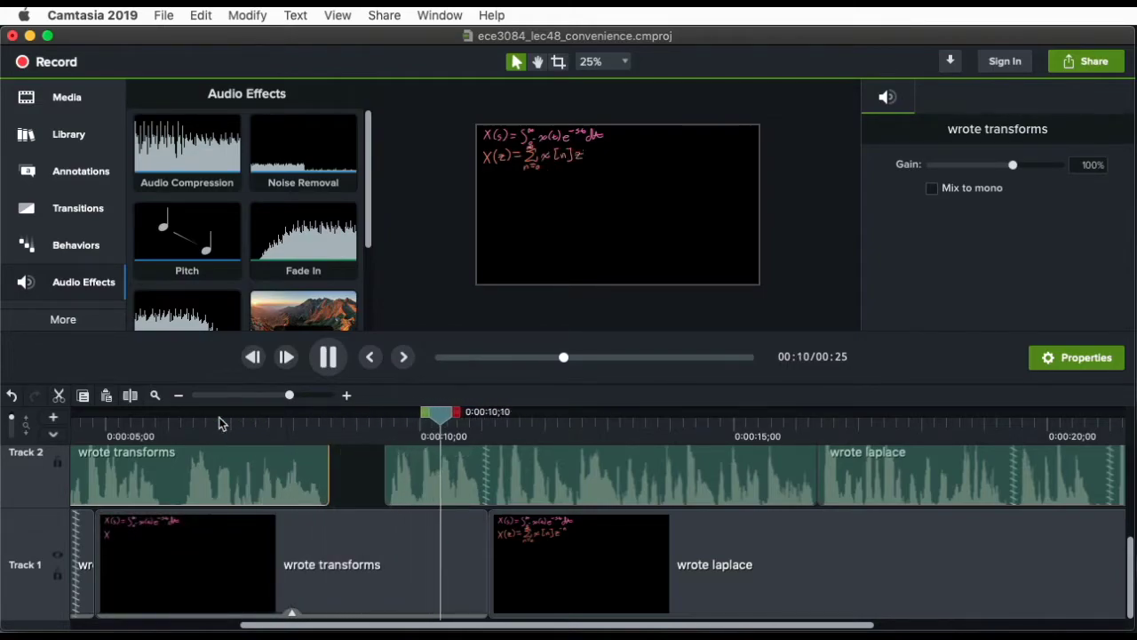
Set the second wrote transforms video's clip speed to 2.58x and move the wrote laplace video and audio clips earlier to close the gap
{"action": "left_click", "coordinate": [465, 542]}
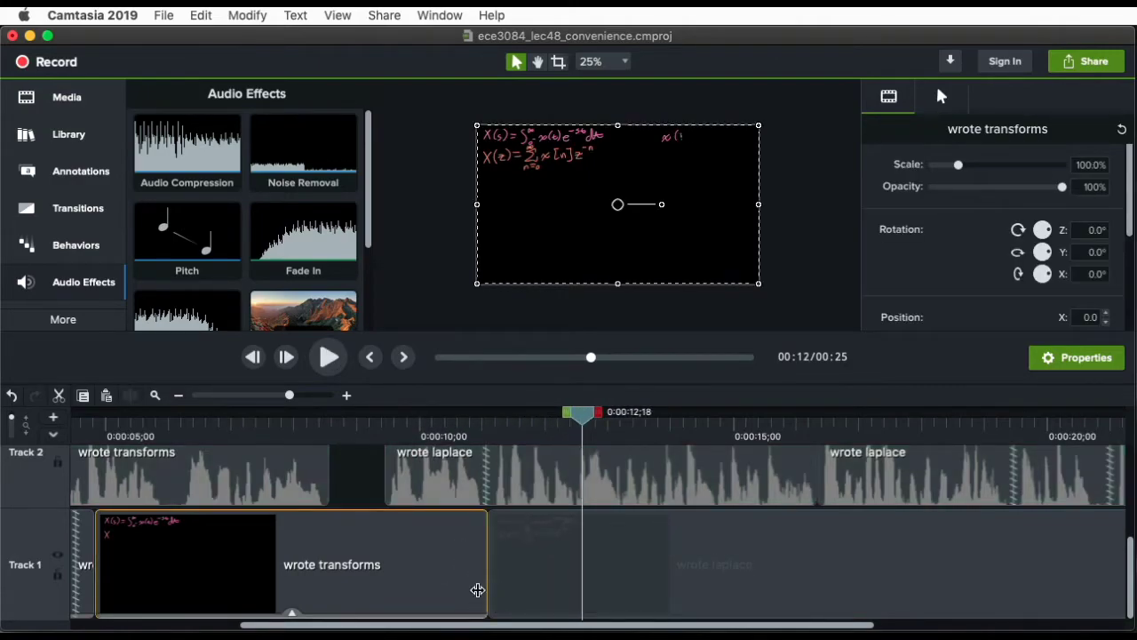
{"action": "left_click", "coordinate": [291, 612]}
{"action": "left_click_drag", "start_coordinate": [480, 604], "coordinate": [475, 604]}
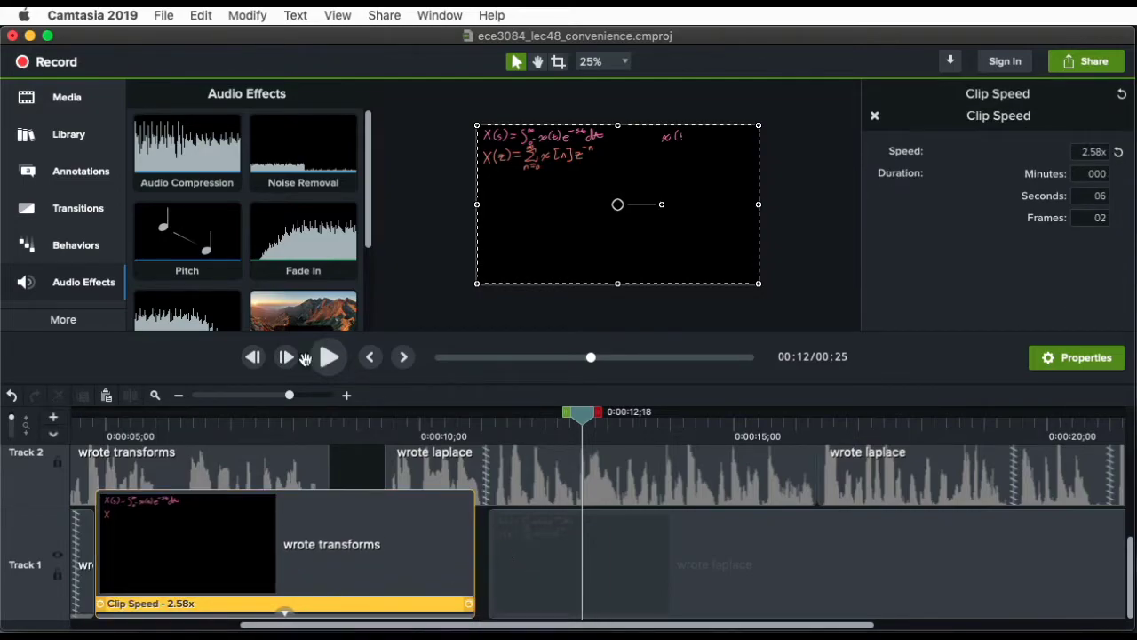
{"action": "left_click_drag", "start_coordinate": [289, 396], "coordinate": [278, 396]}
{"action": "left_click_drag", "start_coordinate": [830, 555], "coordinate": [463, 472]}
Replay the transition from the wrote transforms clips into the wrote laplace clips, and scrub through the timeline from the beginning
{"action": "left_click_drag", "start_coordinate": [410, 407], "coordinate": [279, 411]}
{"action": "key", "text": "space"}
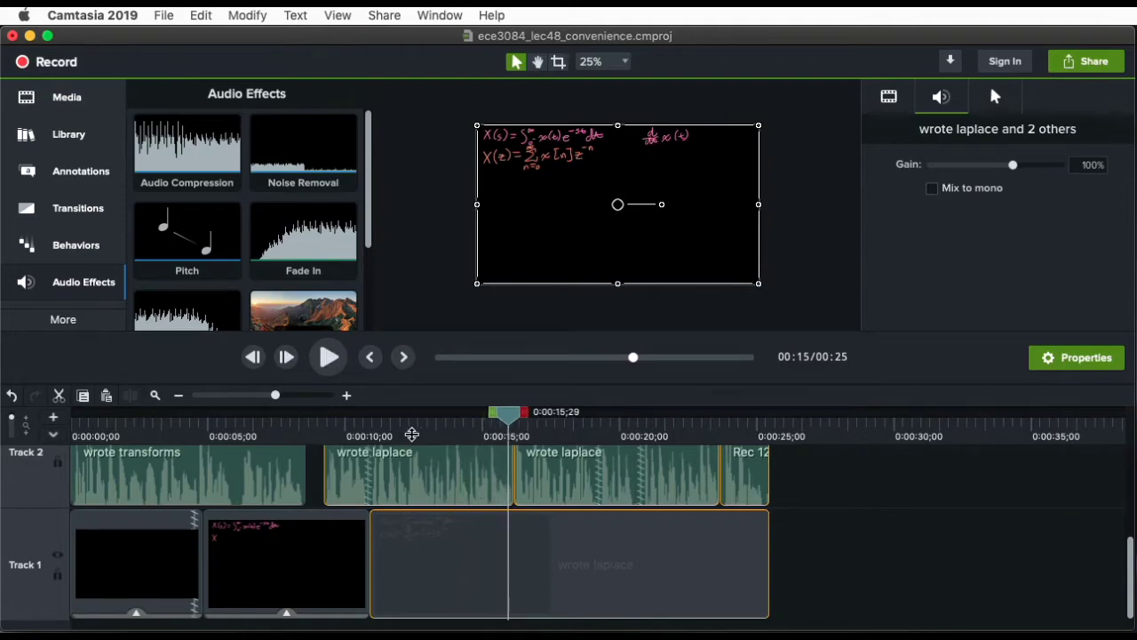
{"action": "left_click_drag", "start_coordinate": [500, 432], "coordinate": [322, 433]}
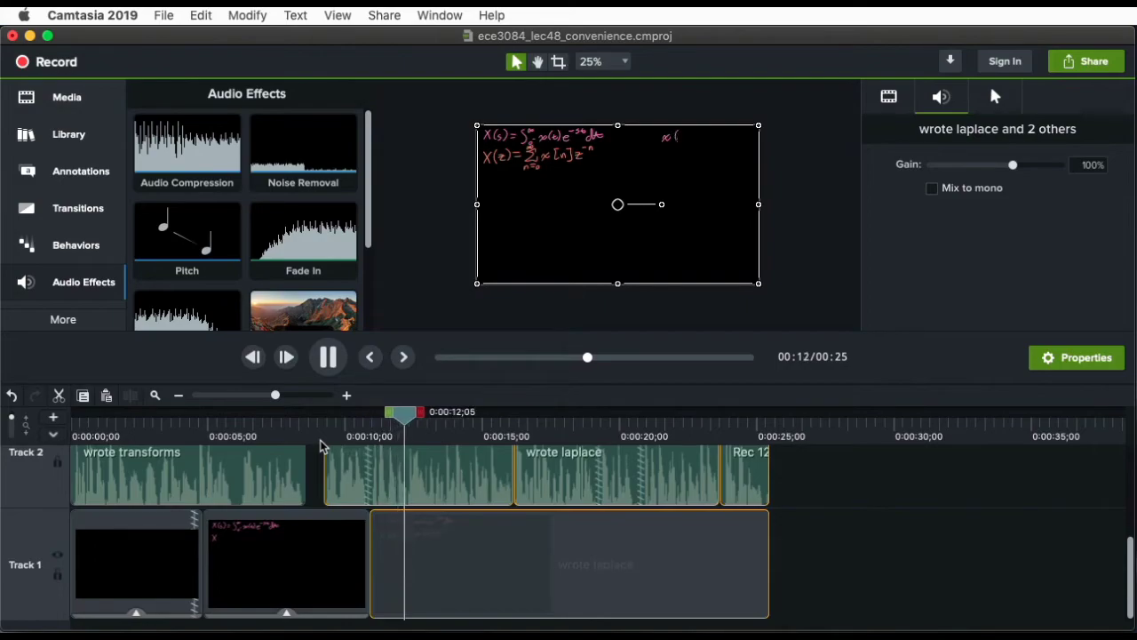
{"action": "key", "text": "space"}
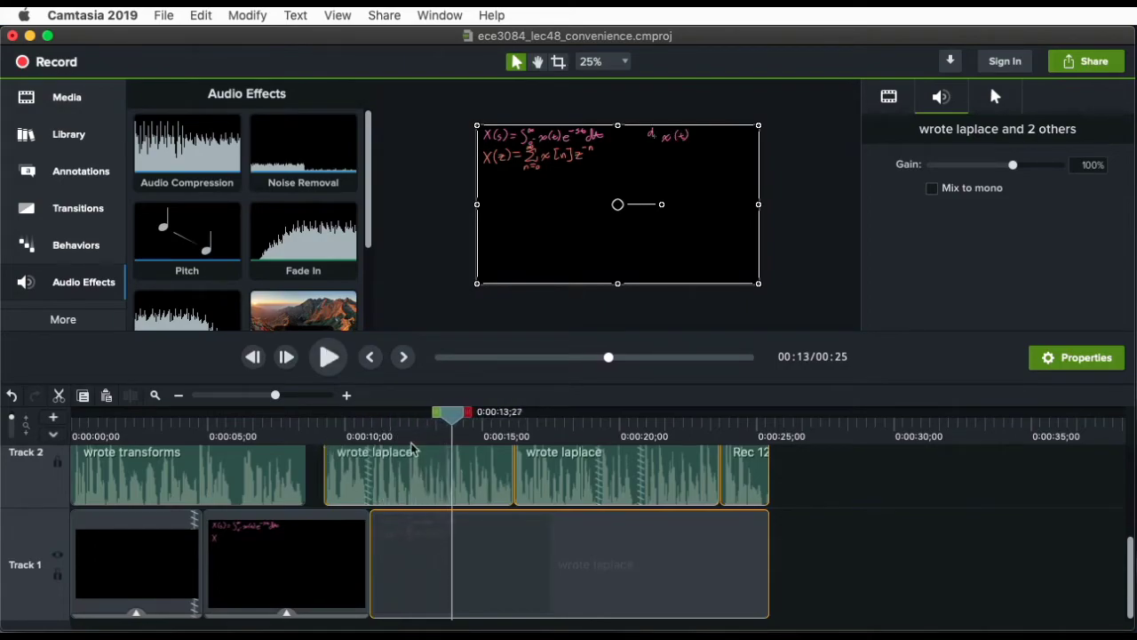
{"action": "key", "text": "Home"}
{"action": "left_click_drag", "start_coordinate": [80, 425], "coordinate": [769, 415]}
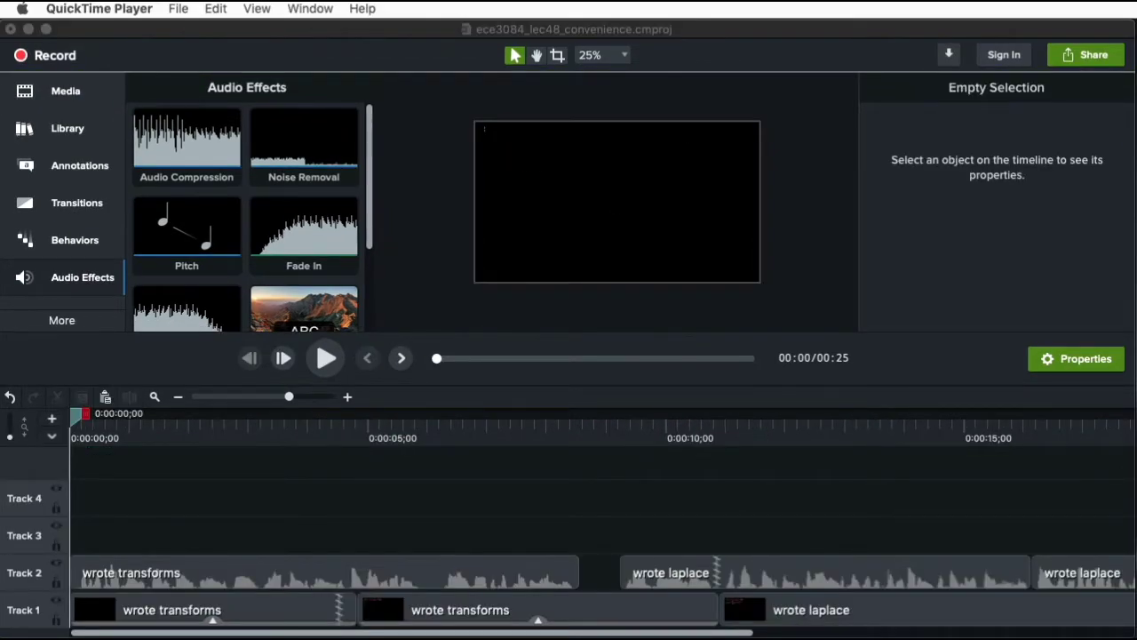
Add the vac_3084_intro video to Track 4, starting at about 2 seconds, and play the timeline from the beginning
{"action": "left_click_drag", "start_coordinate": [80, 418], "coordinate": [555, 422]}
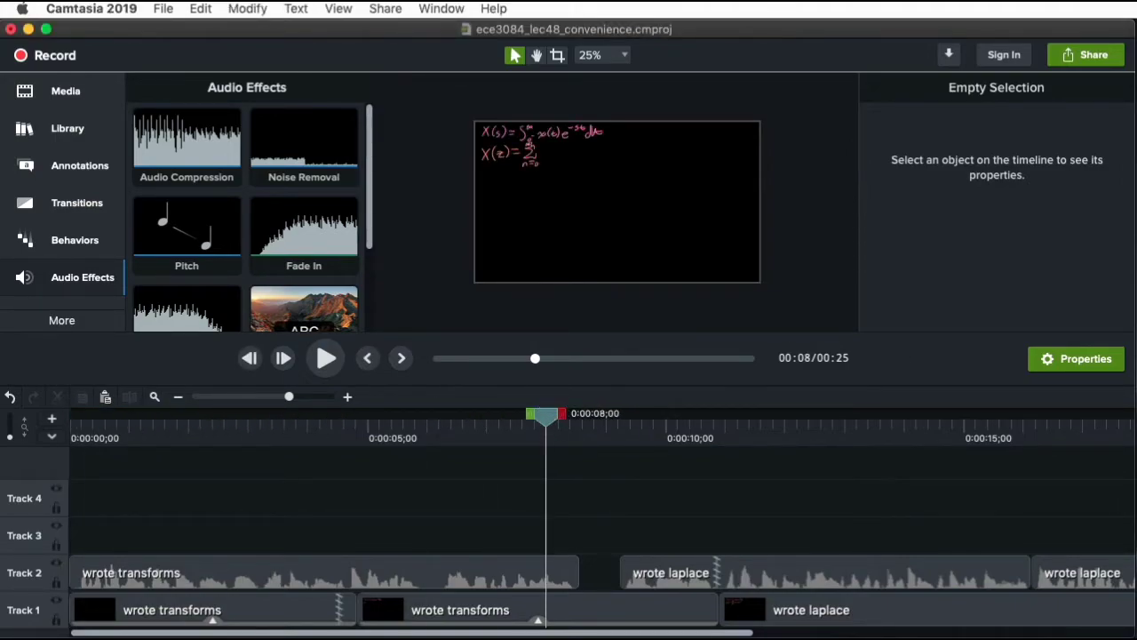
{"action": "left_click_drag", "start_coordinate": [1136, 418], "coordinate": [127, 507]}
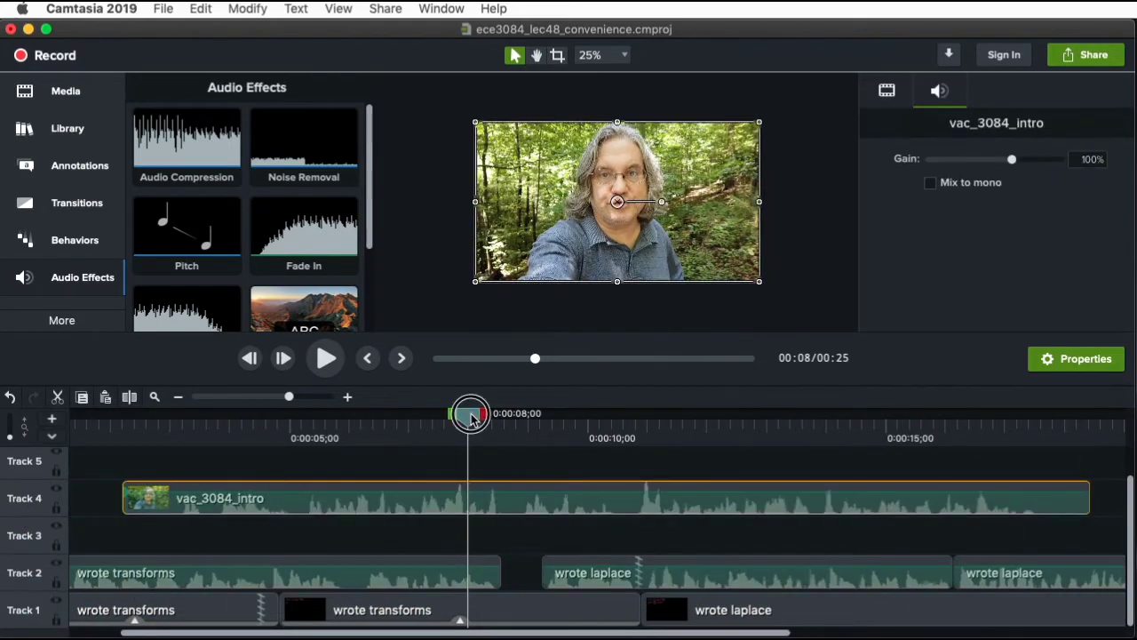
{"action": "key", "text": "Home"}
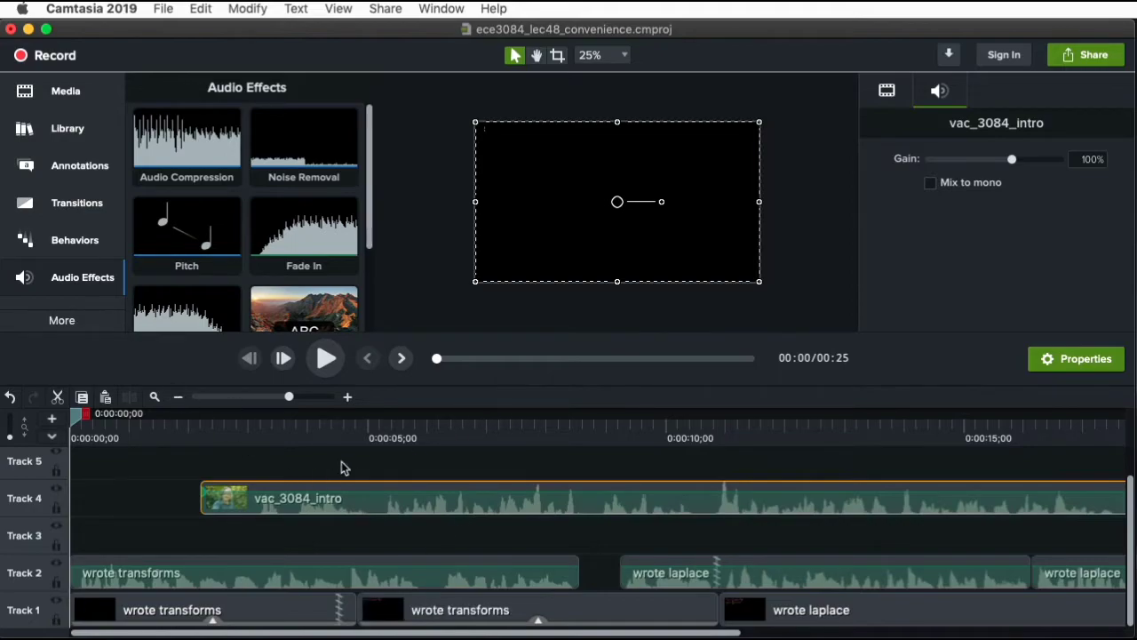
{"action": "key", "text": "space"}
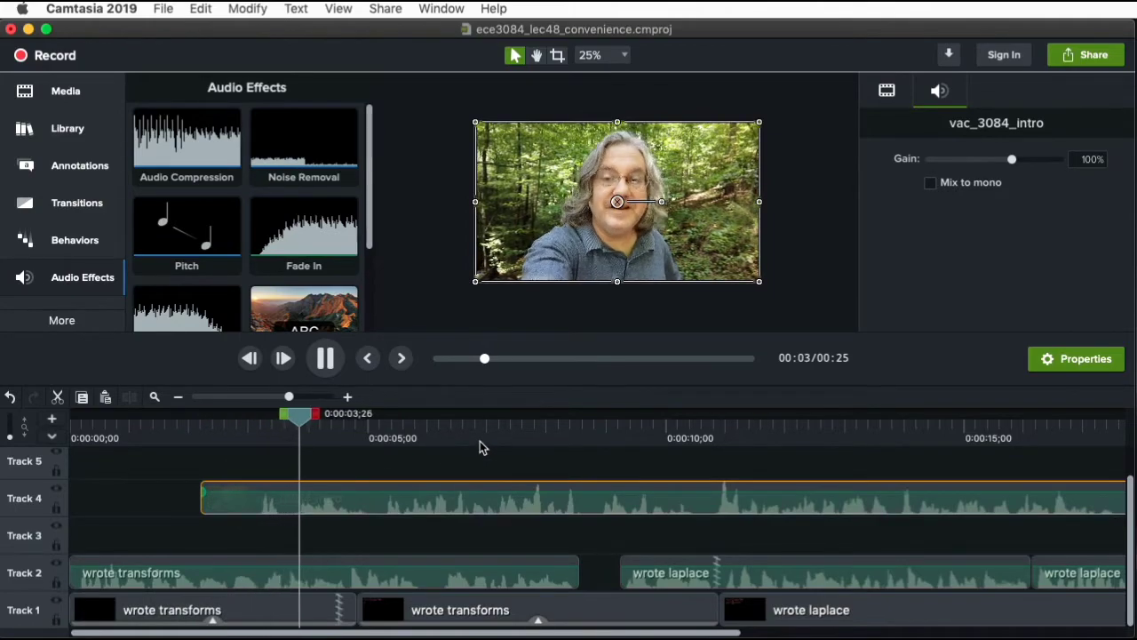
{"action": "key", "text": "space"}
{"action": "left_click_drag", "start_coordinate": [346, 435], "coordinate": [97, 435]}
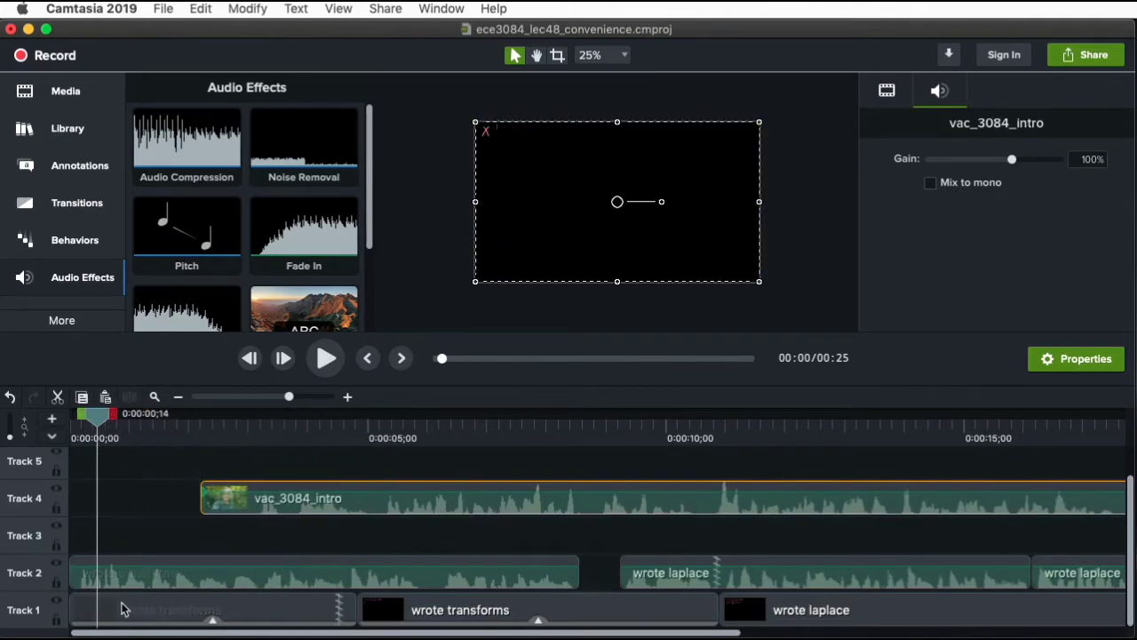
Hide Track 1 and Track 2, and move the vac_3084_intro clip to the start of the timeline on Track 4
{"action": "left_click", "coordinate": [57, 565]}
{"action": "left_click", "coordinate": [57, 602]}
{"action": "left_click", "coordinate": [57, 602]}
{"action": "left_click", "coordinate": [57, 601]}
{"action": "left_click", "coordinate": [57, 566]}
{"action": "left_click", "coordinate": [57, 601]}
{"action": "left_click", "coordinate": [57, 566]}
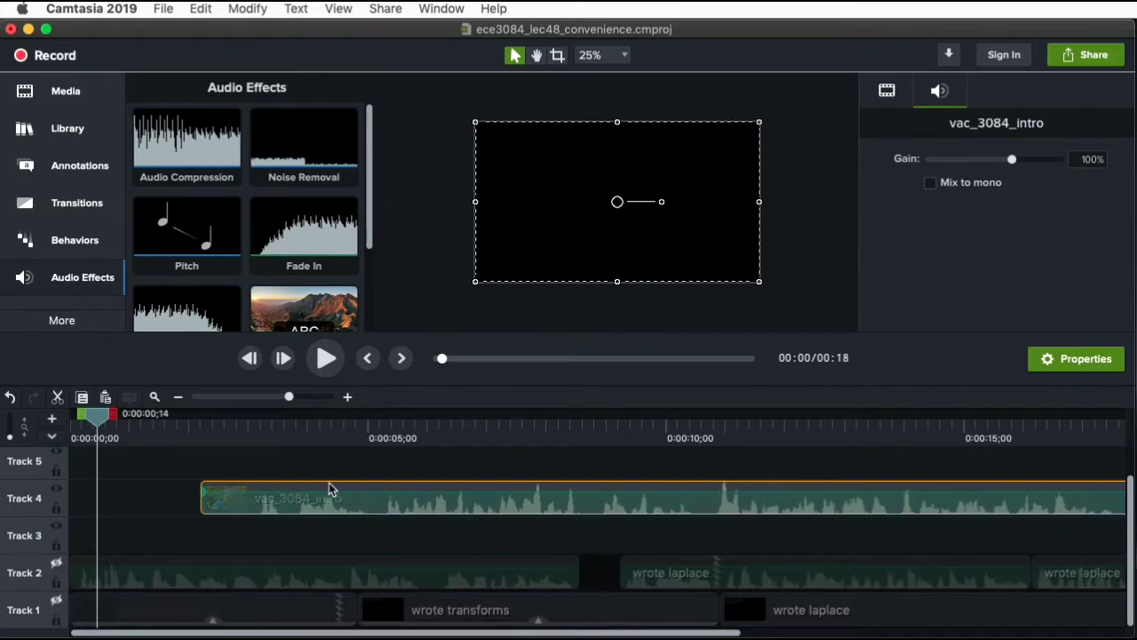
{"action": "left_click_drag", "start_coordinate": [329, 482], "coordinate": [196, 488]}
{"action": "left_click_drag", "start_coordinate": [229, 418], "coordinate": [257, 424]}
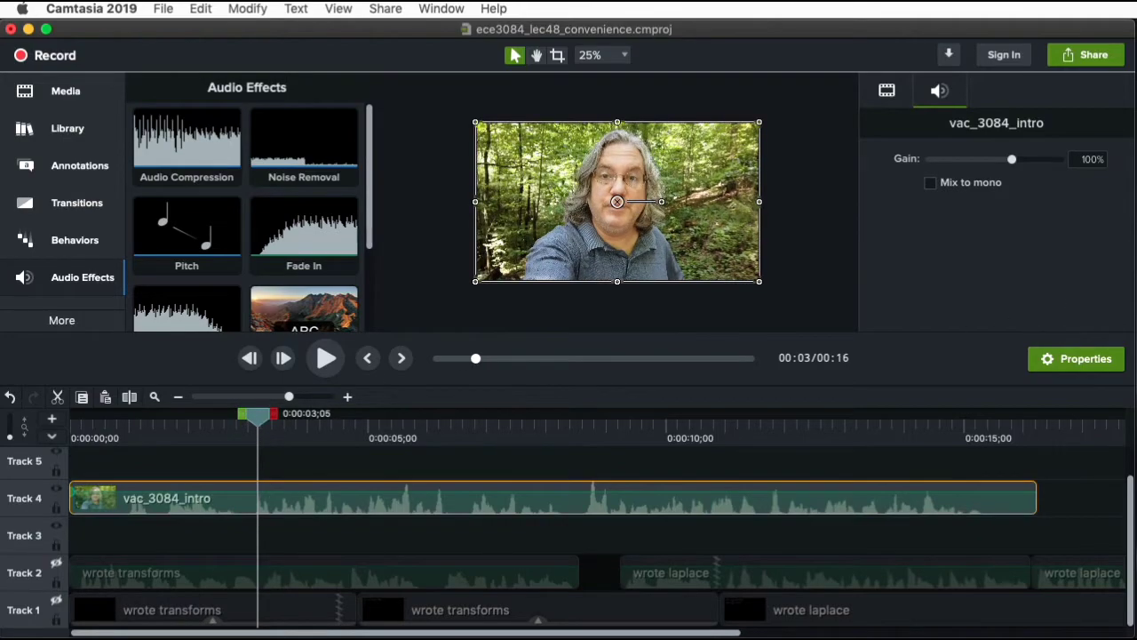
Delete the lecture title slide image from the Media Bin
{"action": "key", "text": "super+Tab"}
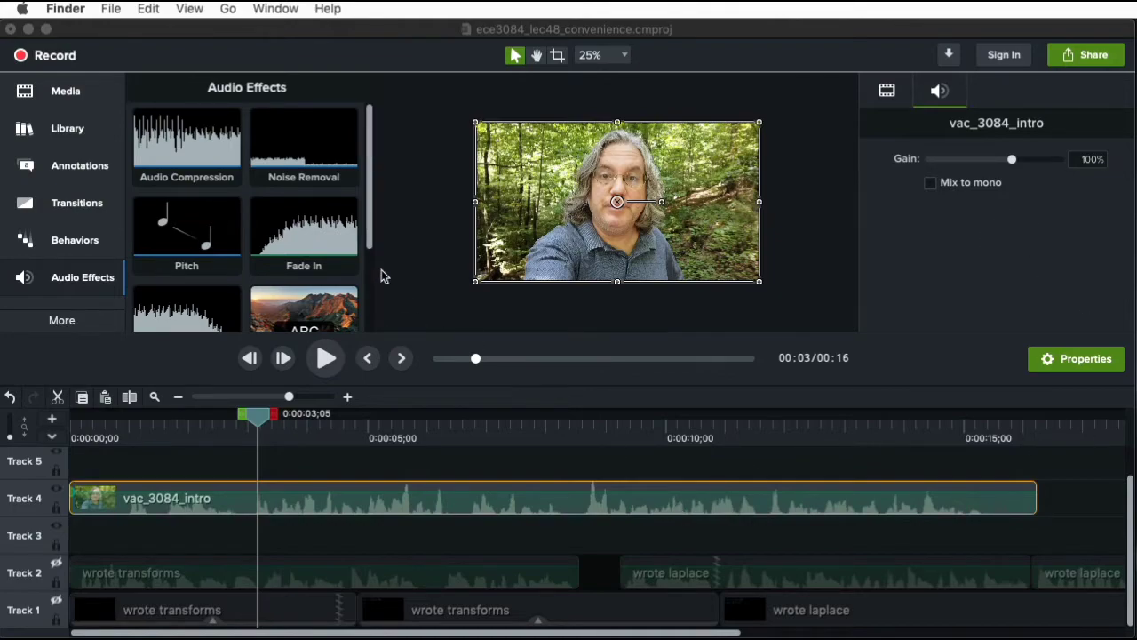
{"action": "left_click", "coordinate": [369, 236]}
{"action": "left_click", "coordinate": [80, 92]}
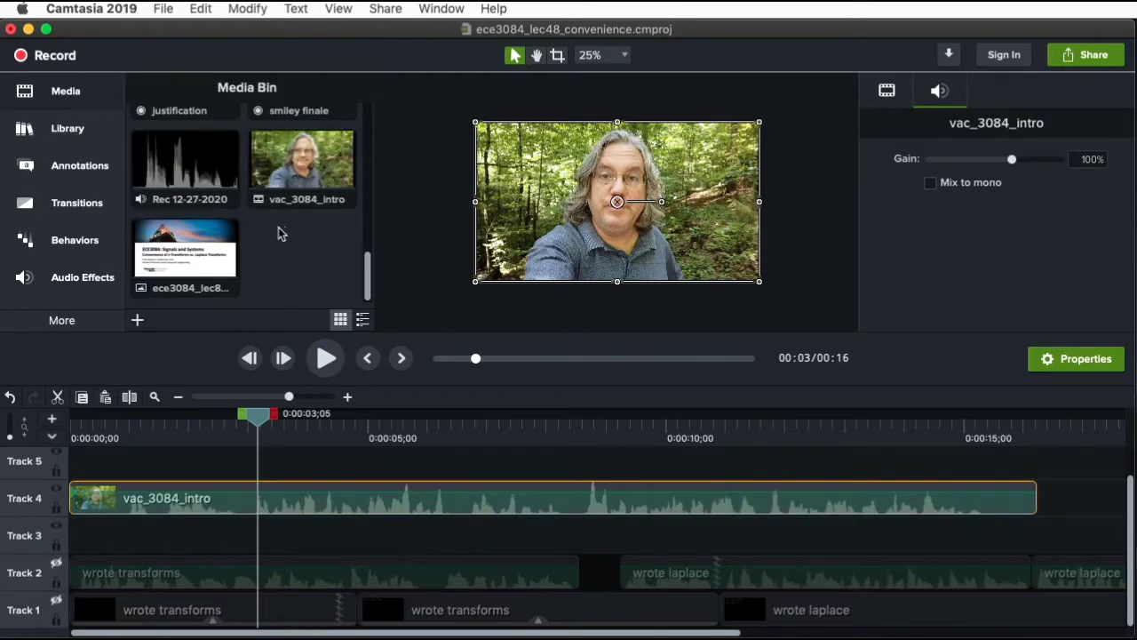
{"action": "left_click", "coordinate": [197, 246]}
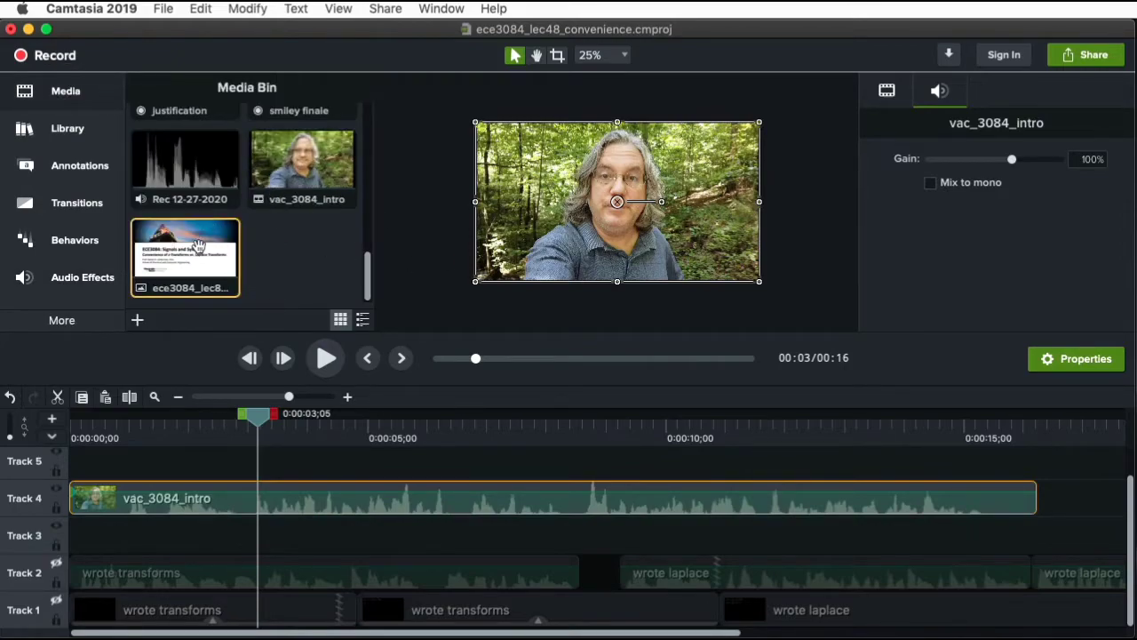
{"action": "key", "text": "Delete"}
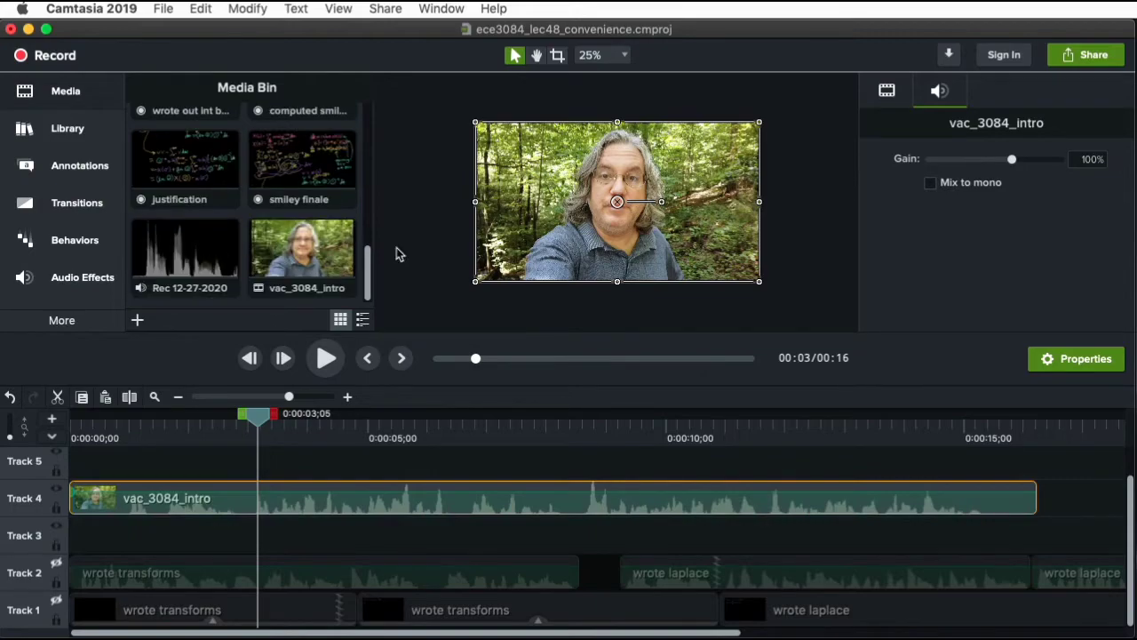
Trim about 0.8 seconds off the start of the vac_3084_intro clip and play its new beginning
{"action": "left_click_drag", "start_coordinate": [260, 427], "coordinate": [61, 437]}
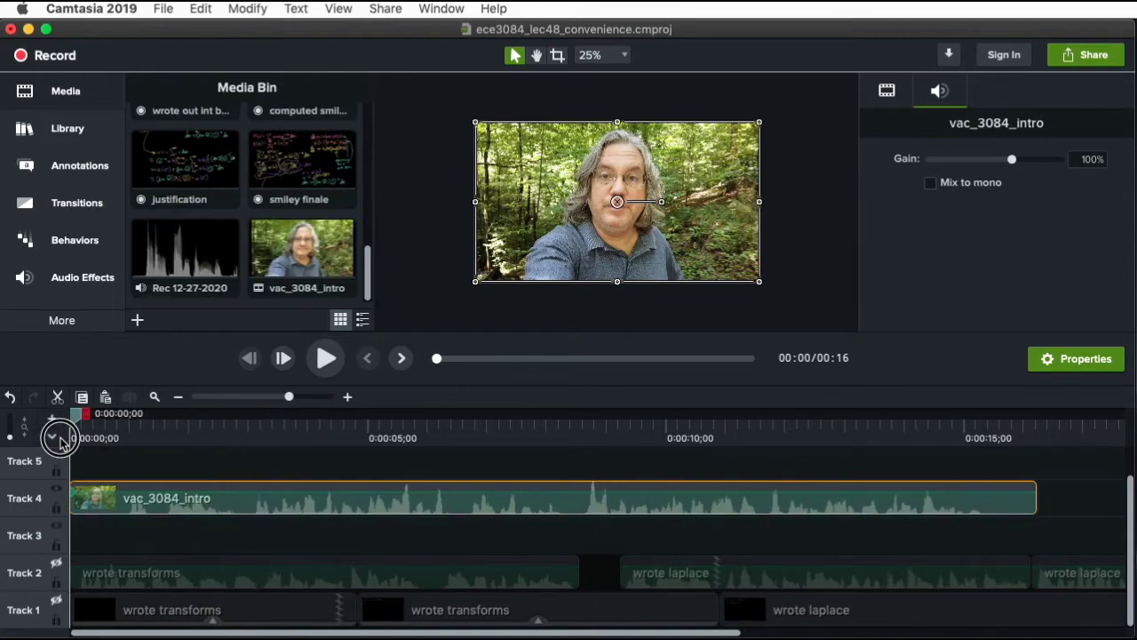
{"action": "key", "text": "space"}
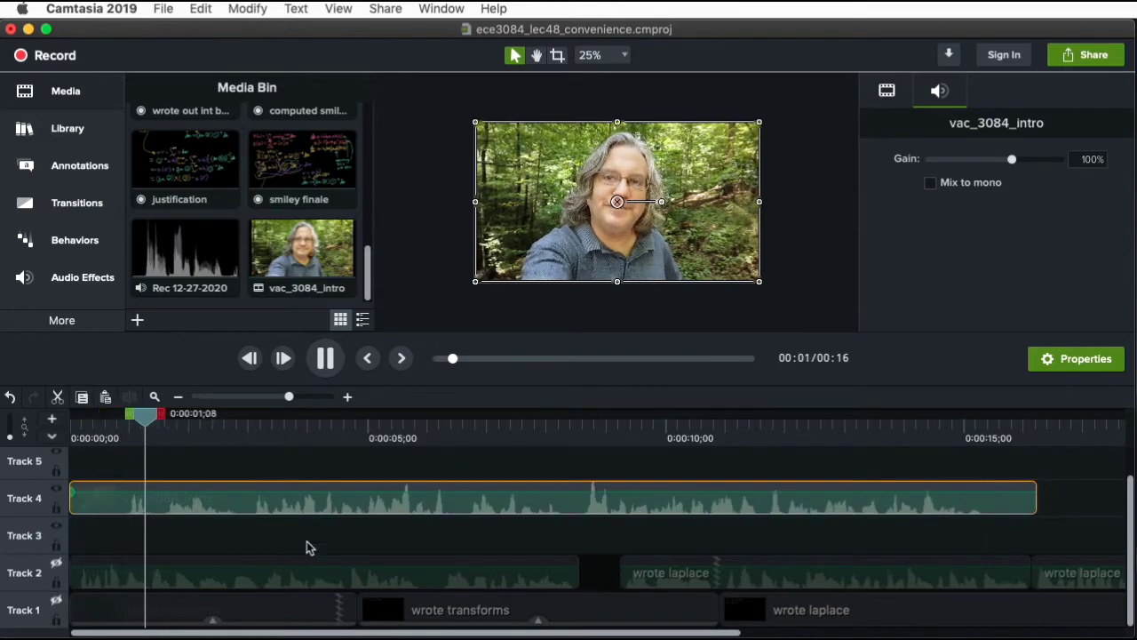
{"action": "key", "text": "space"}
{"action": "left_click_drag", "start_coordinate": [71, 491], "coordinate": [123, 489]}
{"action": "left_click_drag", "start_coordinate": [161, 416], "coordinate": [122, 423]}
{"action": "key", "text": "space"}
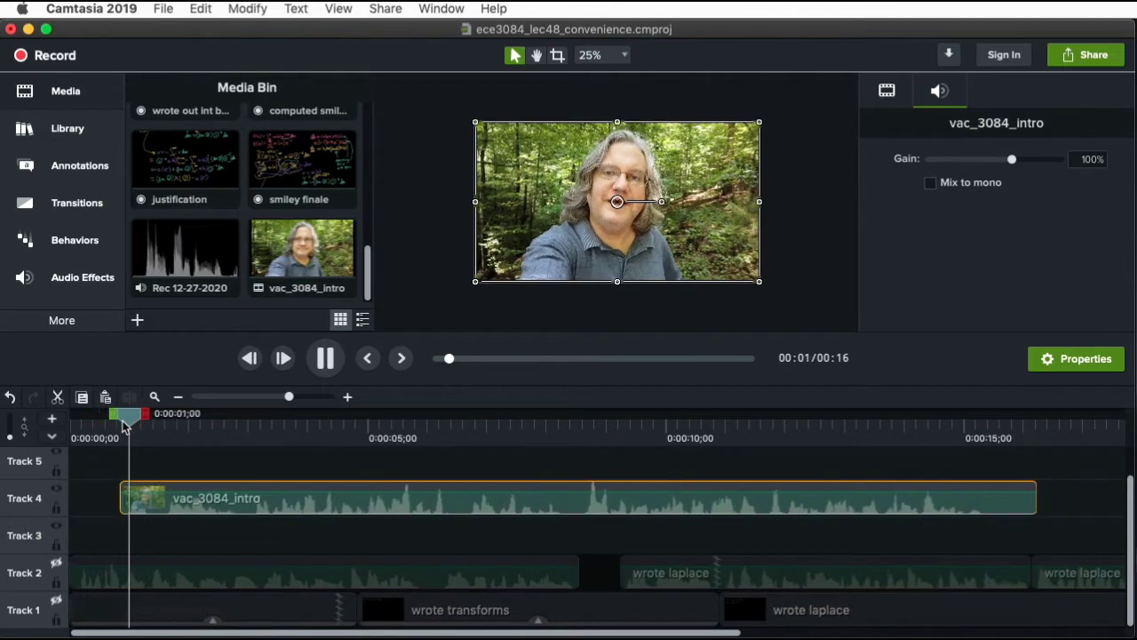
Trim the end of the vac_3084_intro clip on Track 4 to just past 0:00:15;00 and play back its ending
{"action": "left_click_drag", "start_coordinate": [222, 416], "coordinate": [867, 437]}
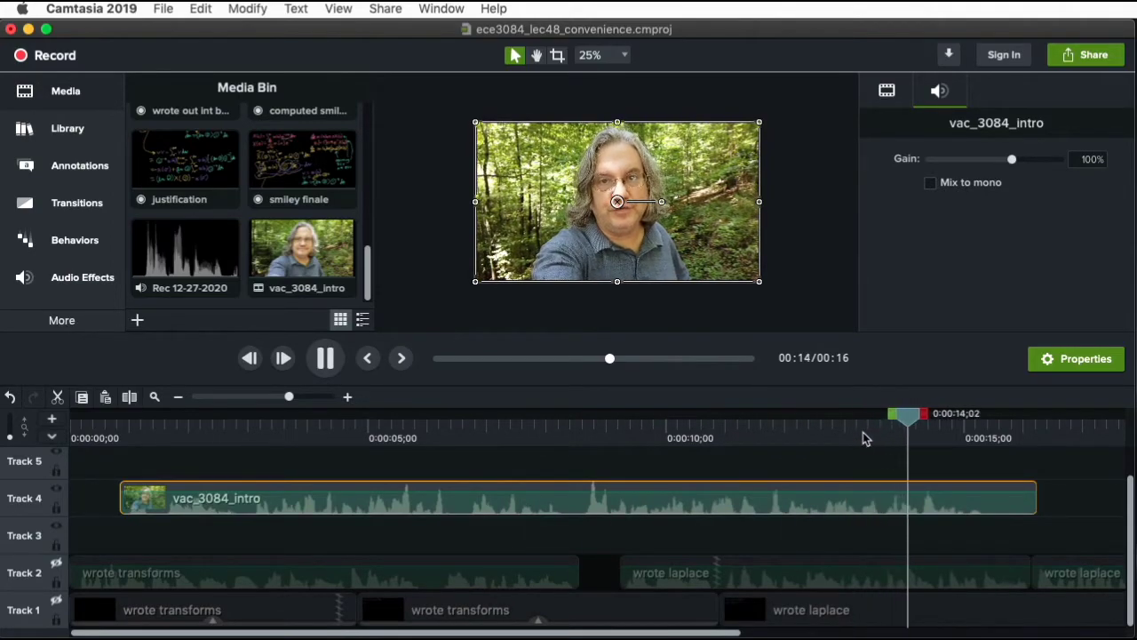
{"action": "left_click_drag", "start_coordinate": [1034, 492], "coordinate": [986, 491]}
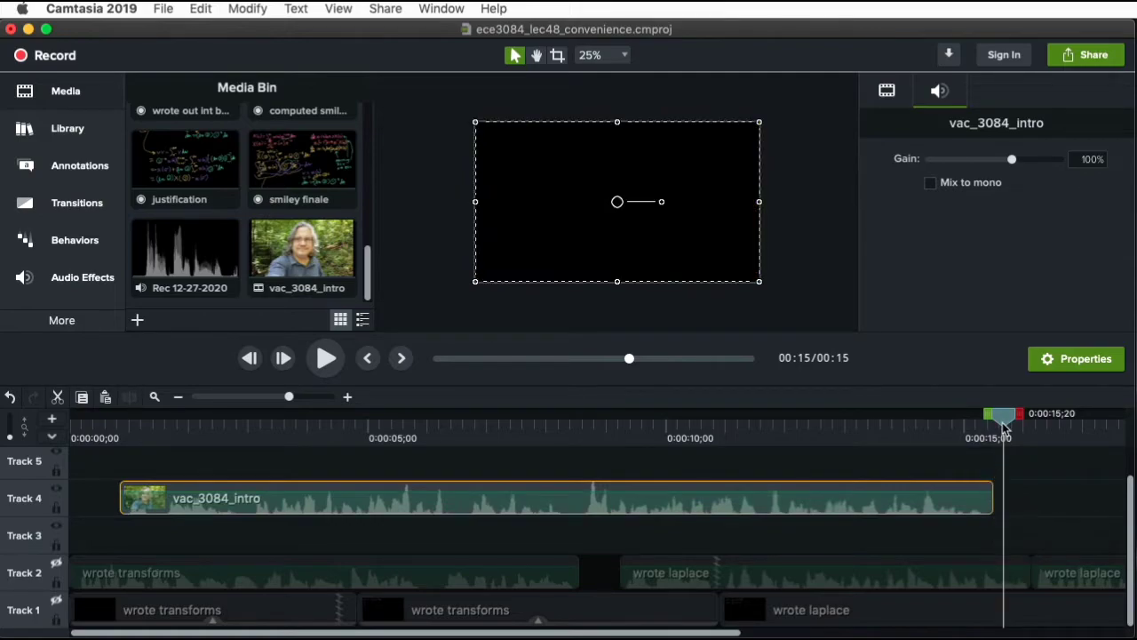
{"action": "left_click", "coordinate": [891, 429]}
{"action": "key", "text": "space"}
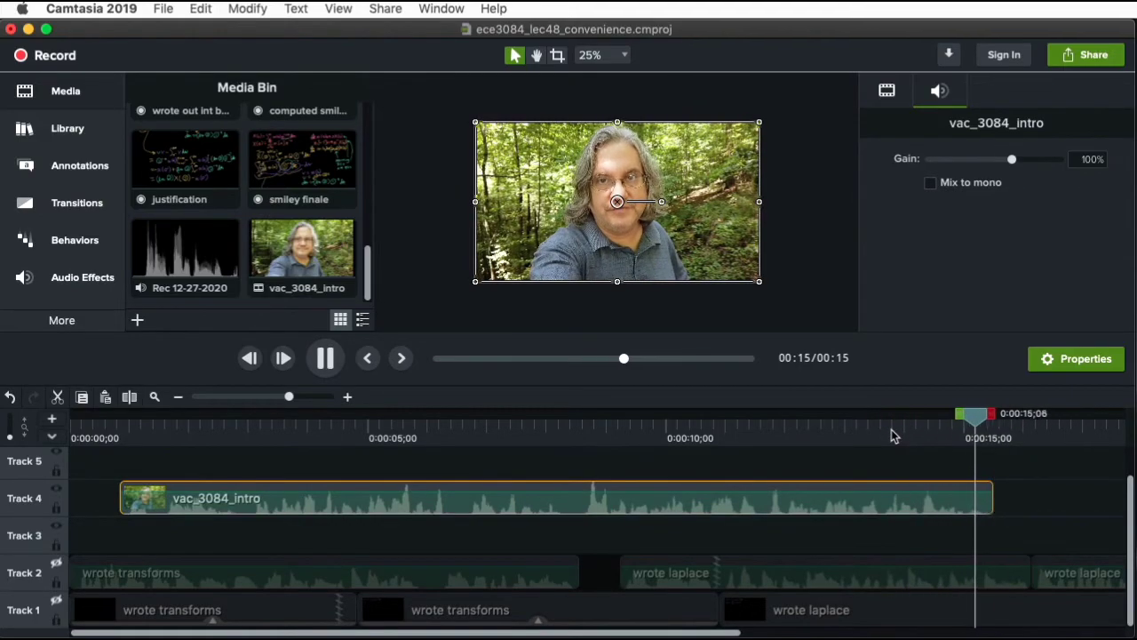
{"action": "key", "text": "Home"}
Add the ece3084_lec8_causality_titleslide image from Finder to Track 3, starting at 0:00:00;00
{"action": "key", "text": "super+Tab"}
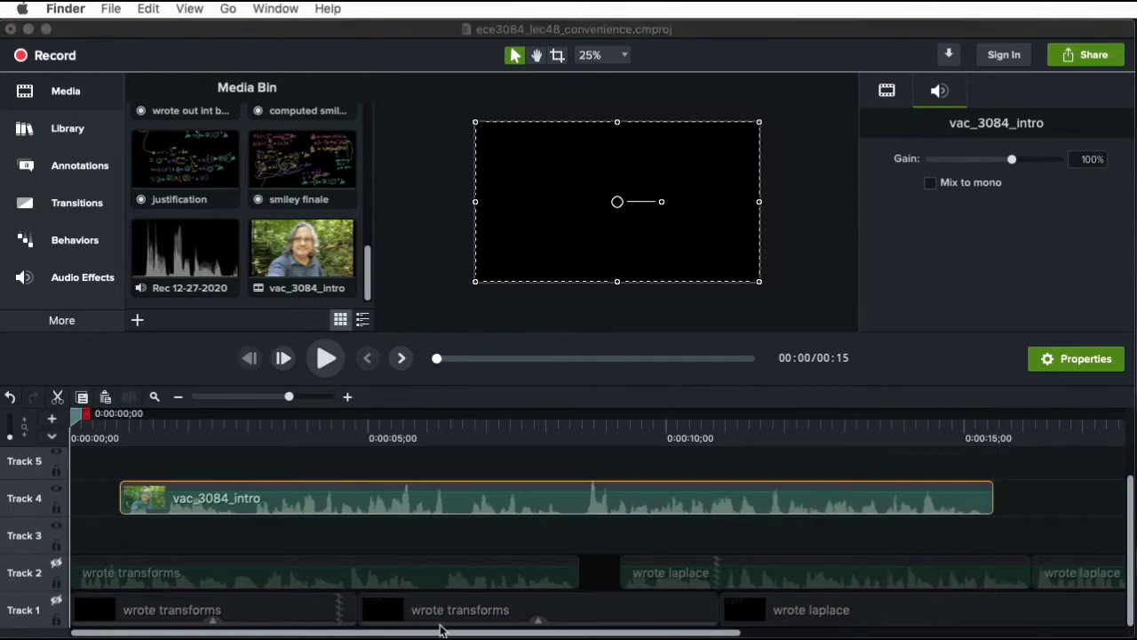
{"action": "left_click_drag", "start_coordinate": [242, 632], "coordinate": [210, 535]}
{"action": "left_click", "coordinate": [275, 535]}
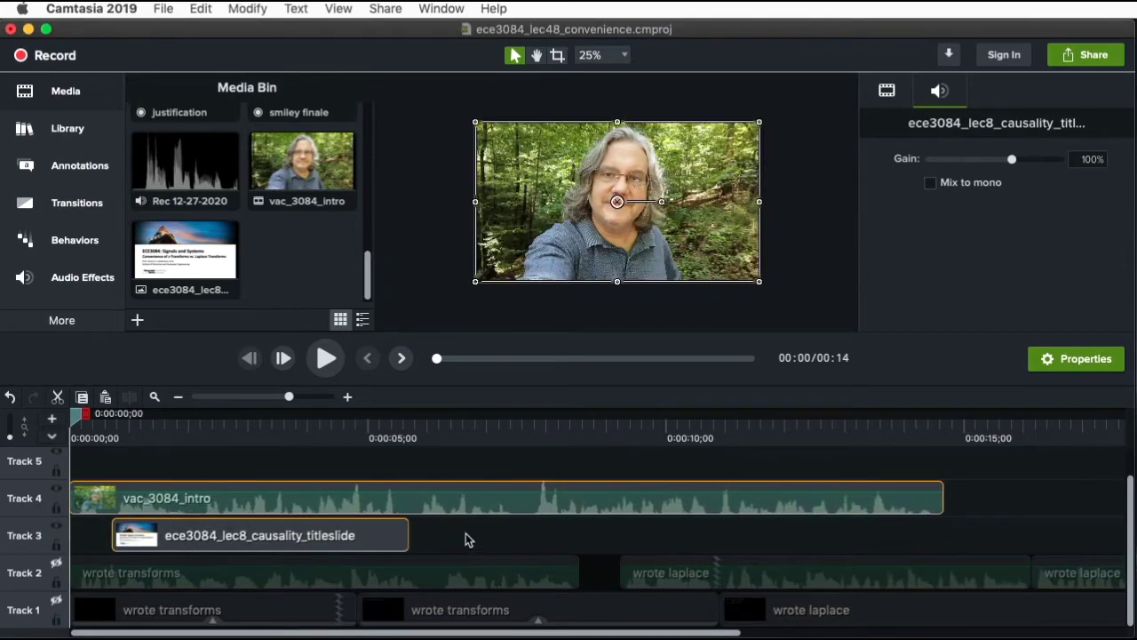
{"action": "left_click", "coordinate": [465, 538]}
{"action": "left_click", "coordinate": [439, 535]}
{"action": "left_click_drag", "start_coordinate": [444, 535], "coordinate": [333, 542]}
Move the vac_3084_intro clip to the start of Track 5 and play the opening
{"action": "left_click_drag", "start_coordinate": [76, 422], "coordinate": [97, 421]}
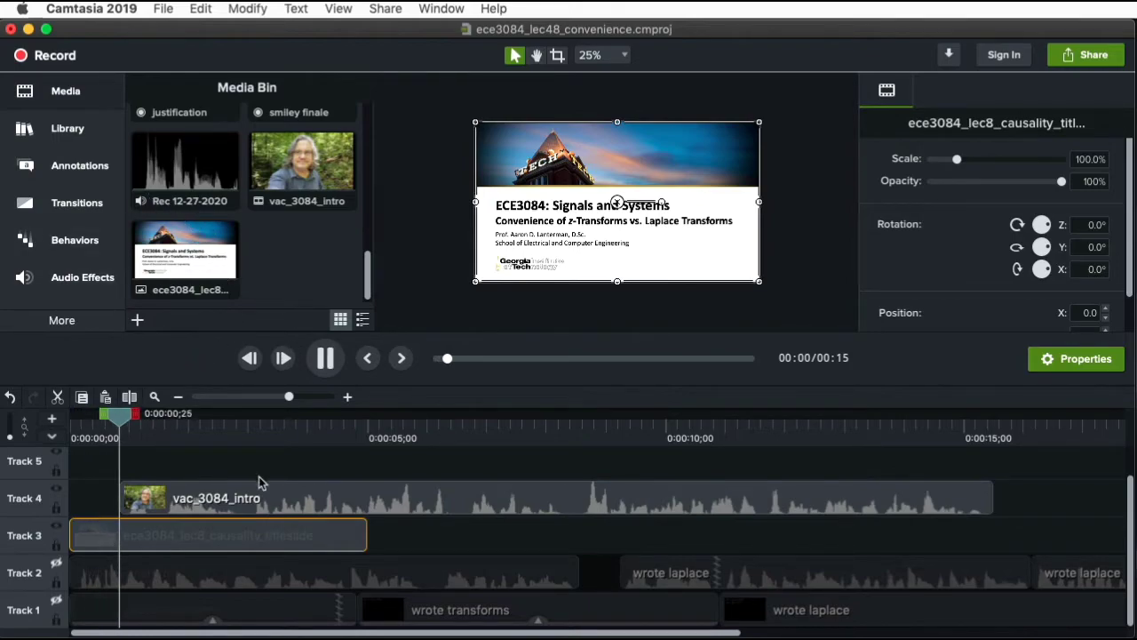
{"action": "key", "text": "space"}
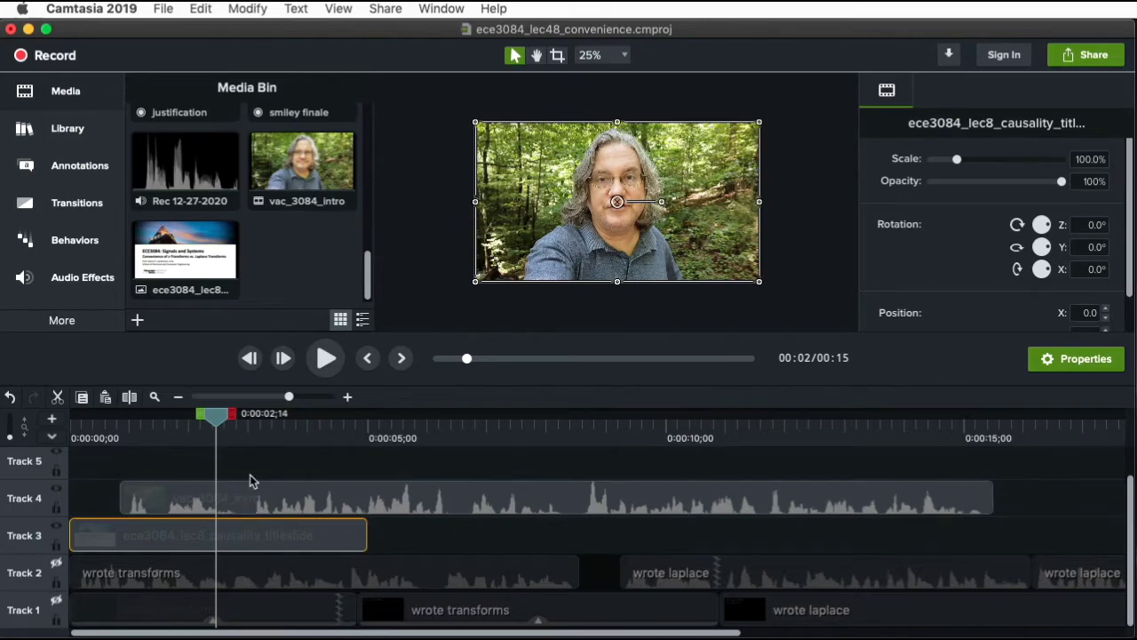
{"action": "left_click_drag", "start_coordinate": [249, 495], "coordinate": [198, 499]}
{"action": "left_click_drag", "start_coordinate": [213, 427], "coordinate": [22, 432]}
{"action": "key", "text": "space"}
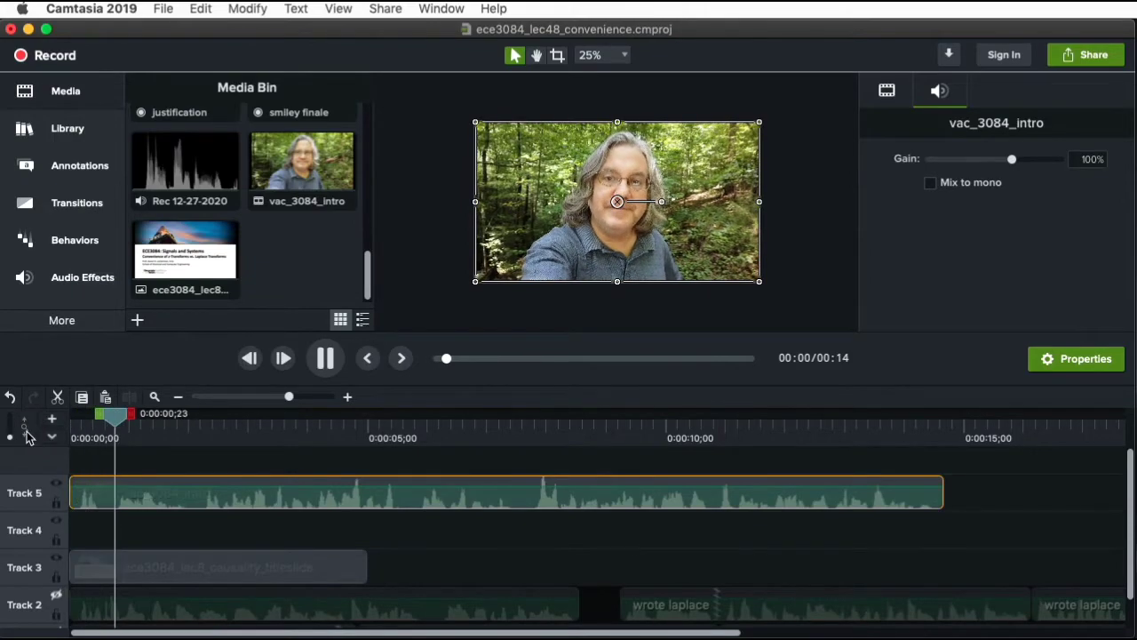
Shrink the vac_3084_intro video into the title slide's upper-right corner so its lower edge sits on the gold stripe
{"action": "left_click_drag", "start_coordinate": [476, 281], "coordinate": [636, 184]}
{"action": "left_click", "coordinate": [609, 56]}
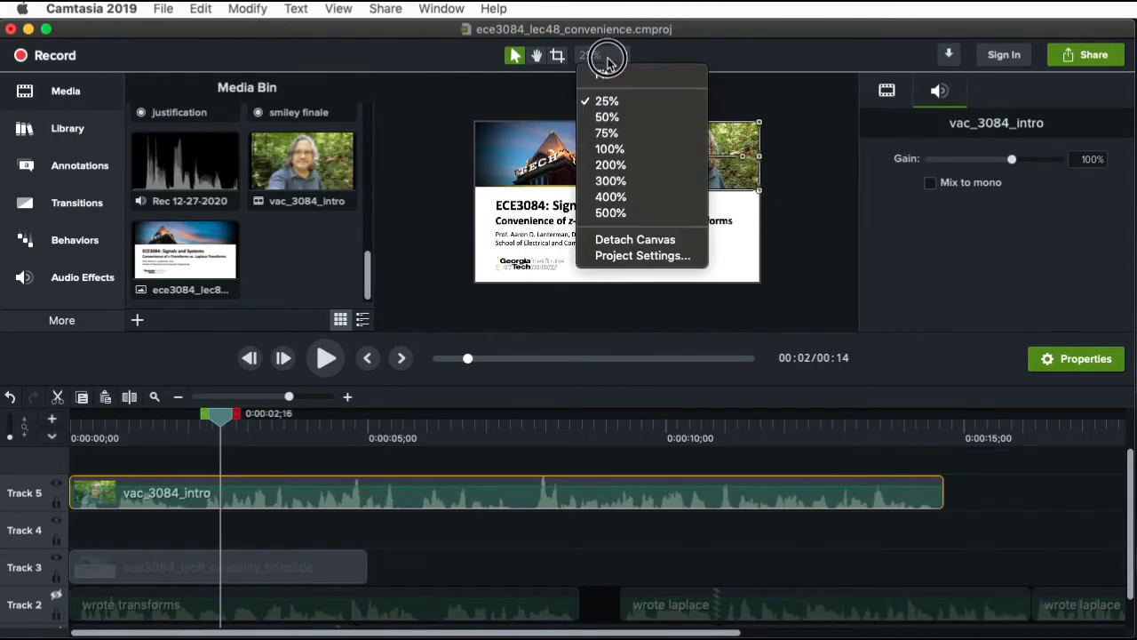
{"action": "left_click", "coordinate": [616, 148]}
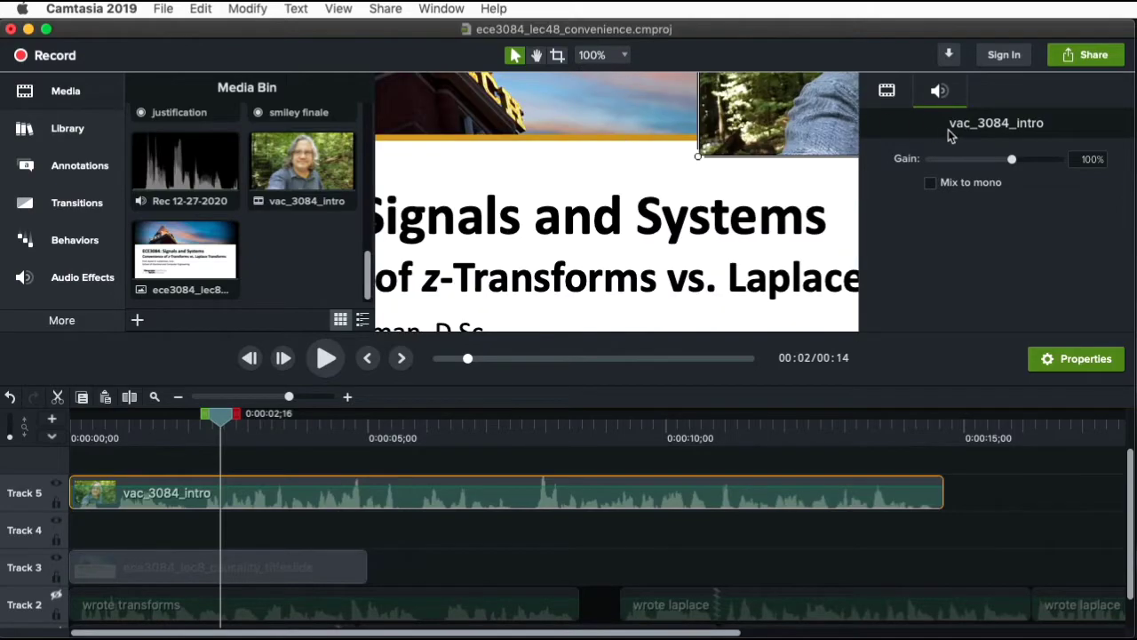
{"action": "left_click", "coordinate": [537, 55]}
{"action": "left_click_drag", "start_coordinate": [701, 187], "coordinate": [434, 354]}
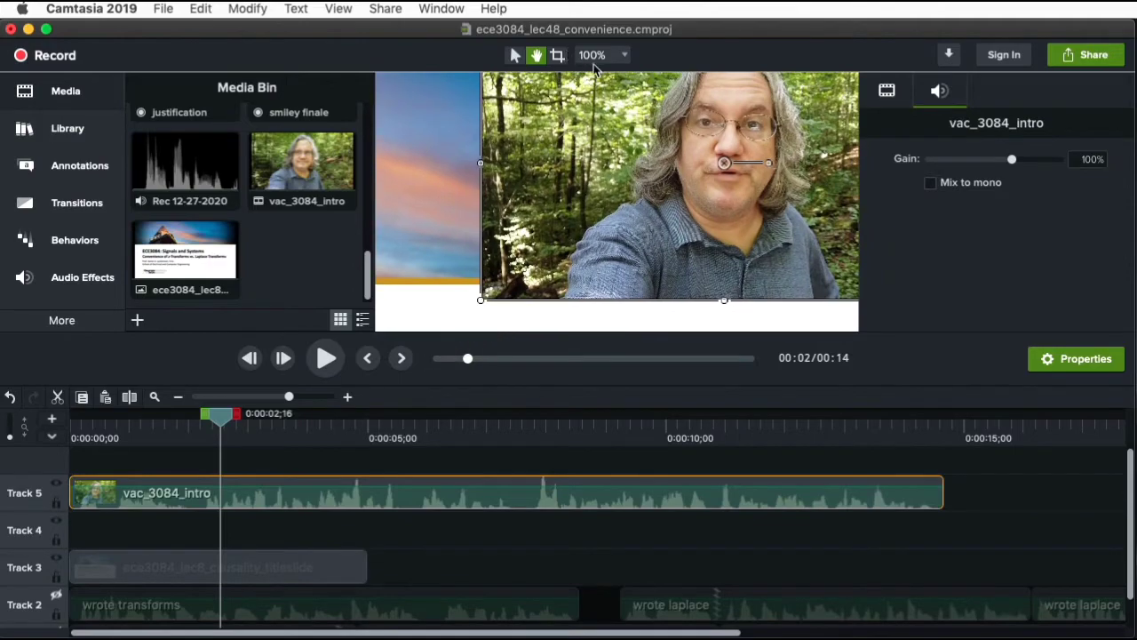
{"action": "left_click", "coordinate": [515, 55]}
{"action": "left_click_drag", "start_coordinate": [481, 302], "coordinate": [522, 276]}
{"action": "left_click", "coordinate": [544, 317]}
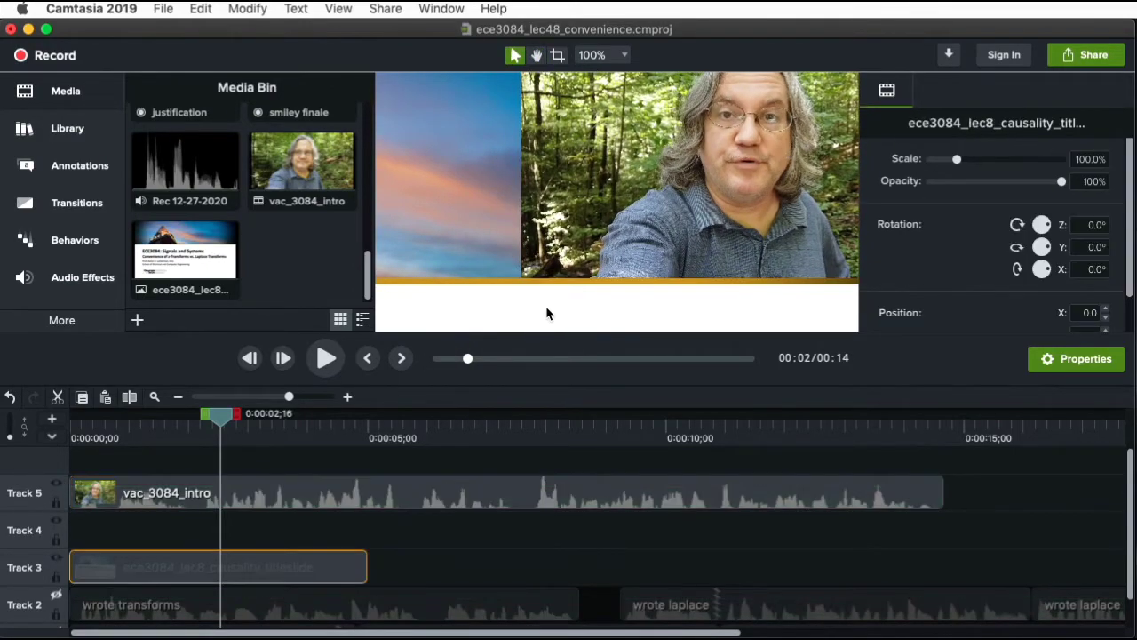
Inspect at 200% canvas zoom how the video's lower edge meets the gold stripe, then return the zoom to 50%
{"action": "left_click", "coordinate": [601, 55]}
{"action": "left_click", "coordinate": [610, 164]}
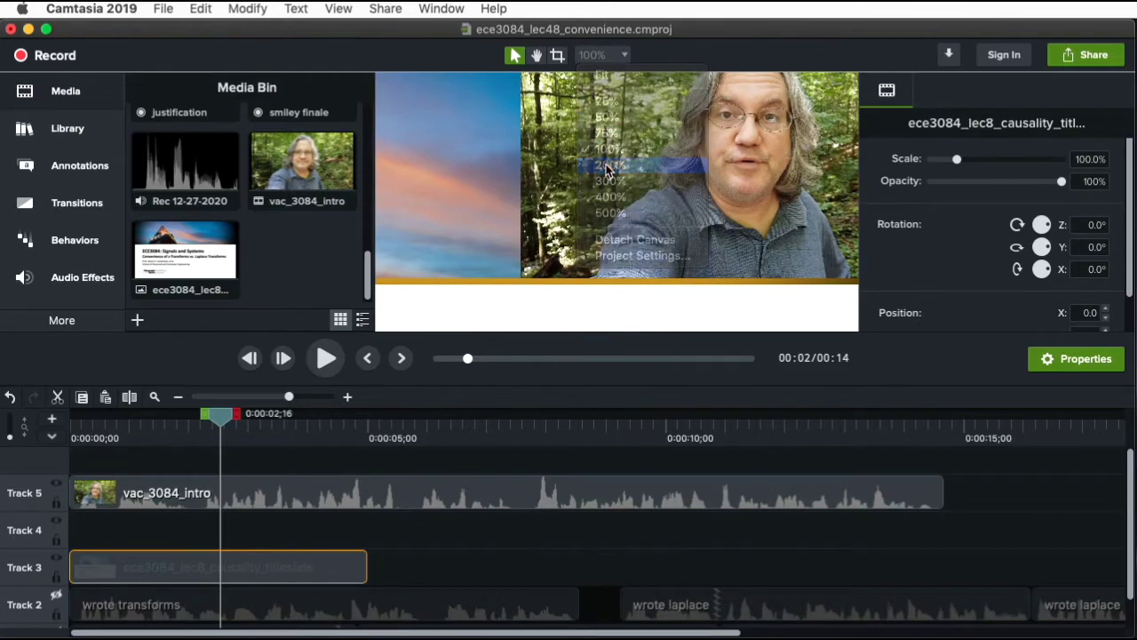
{"action": "left_click", "coordinate": [538, 55]}
{"action": "left_click_drag", "start_coordinate": [626, 214], "coordinate": [642, 107]}
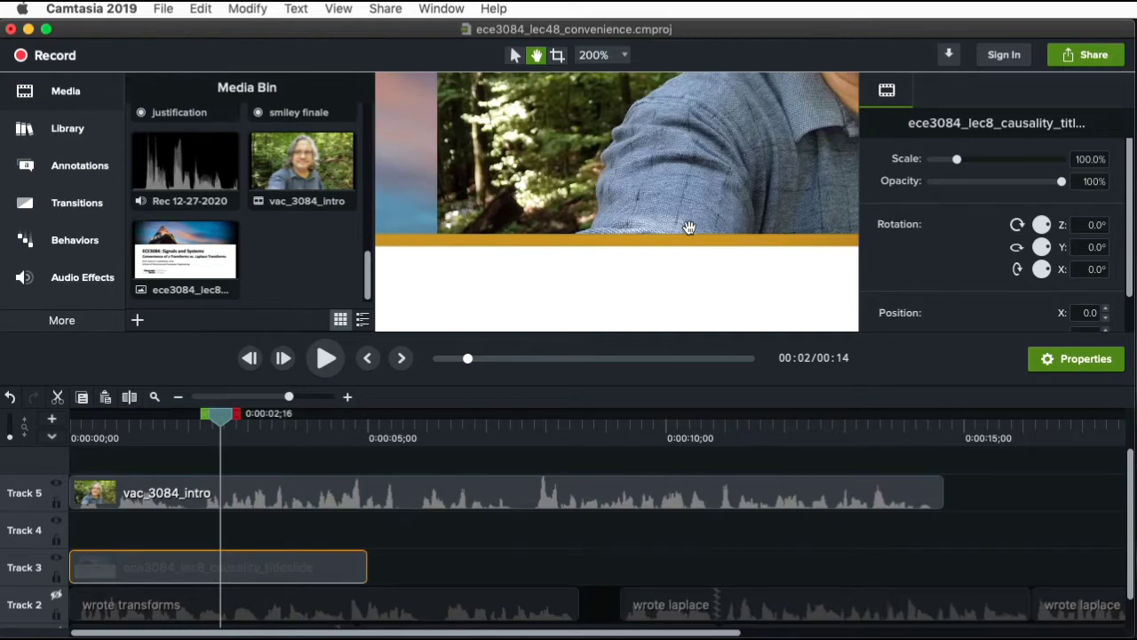
{"action": "mouse_move", "coordinate": [688, 227]}
{"action": "left_mouse_down"}
{"action": "mouse_move", "coordinate": [729, 281]}
{"action": "mouse_move", "coordinate": [622, 302]}
{"action": "mouse_move", "coordinate": [672, 305]}
{"action": "mouse_move", "coordinate": [716, 263]}
{"action": "mouse_move", "coordinate": [686, 234]}
{"action": "left_mouse_up"}
{"action": "left_click", "coordinate": [603, 56]}
{"action": "left_click", "coordinate": [608, 132]}
{"action": "left_click", "coordinate": [610, 49]}
{"action": "left_click", "coordinate": [607, 116]}
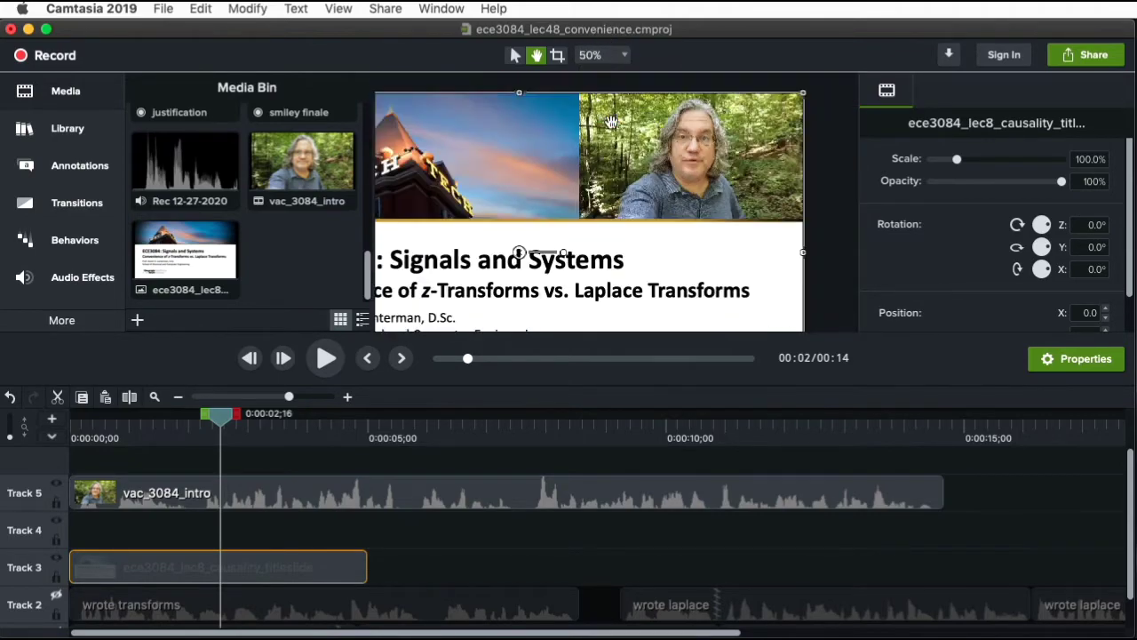
Play the opening from the start of the timeline and set the canvas zoom to 75%
{"action": "key", "text": "Home"}
{"action": "key", "text": "space"}
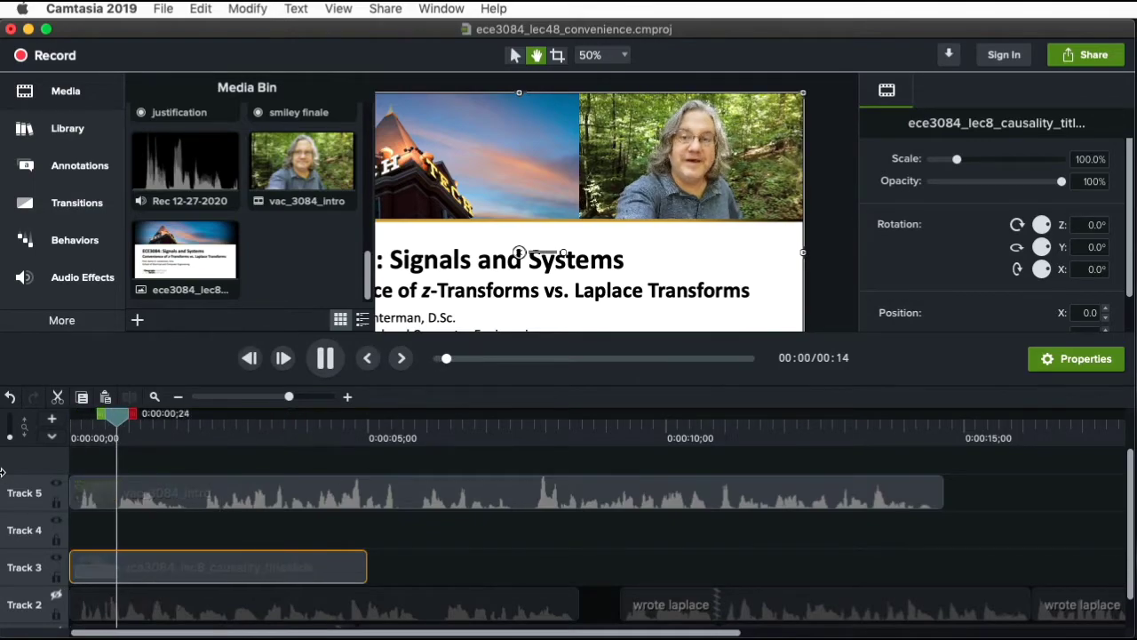
{"action": "key", "text": "space"}
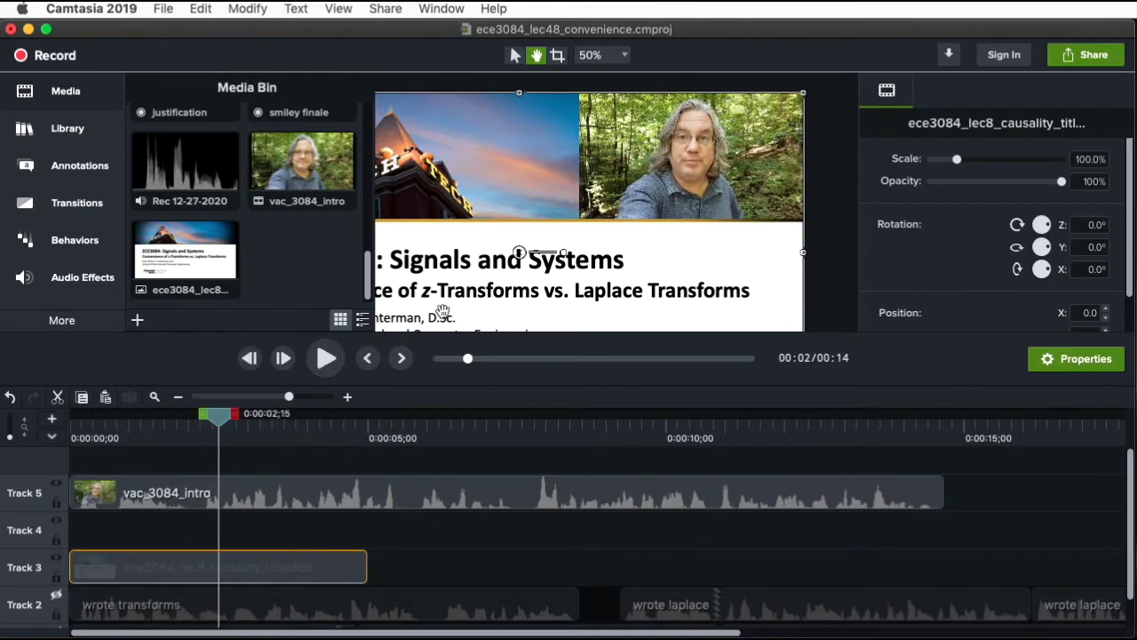
{"action": "left_click", "coordinate": [607, 65]}
{"action": "left_click", "coordinate": [610, 134]}
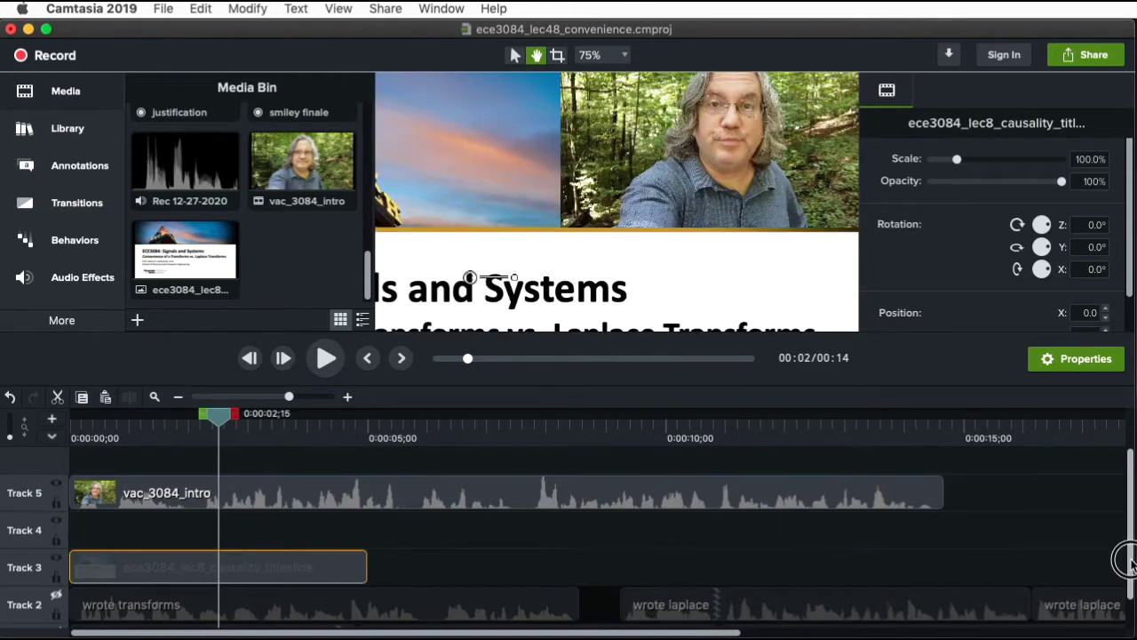
Make Track 2 and Track 1 visible again
{"action": "scroll", "coordinate": [569, 542], "scroll_direction": "down", "scroll_amount": 2}
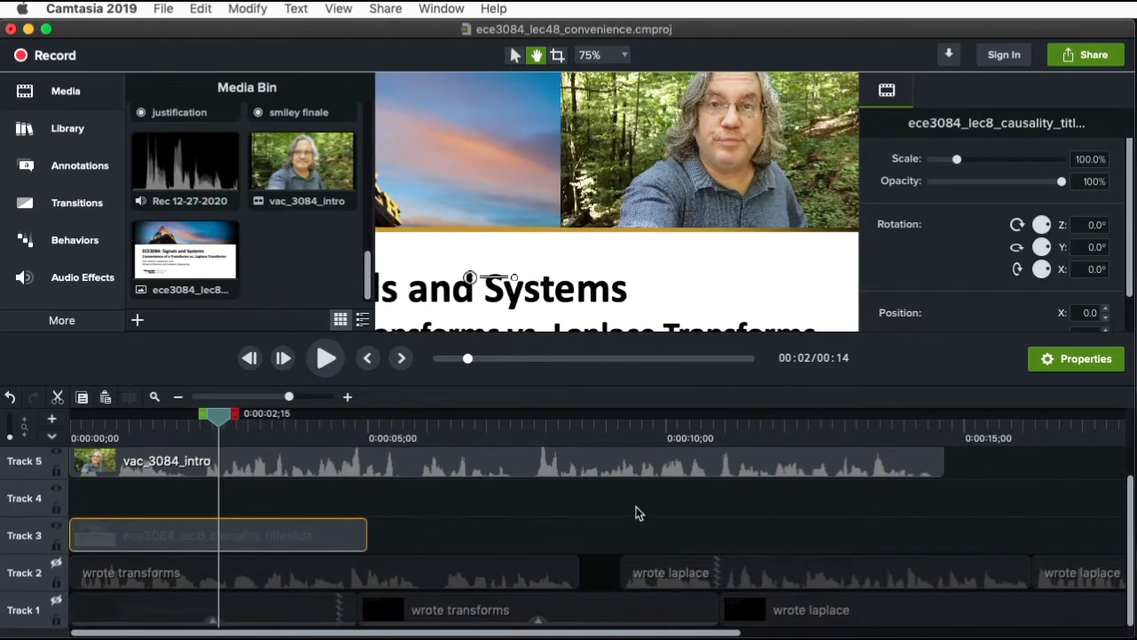
{"action": "left_click", "coordinate": [55, 566]}
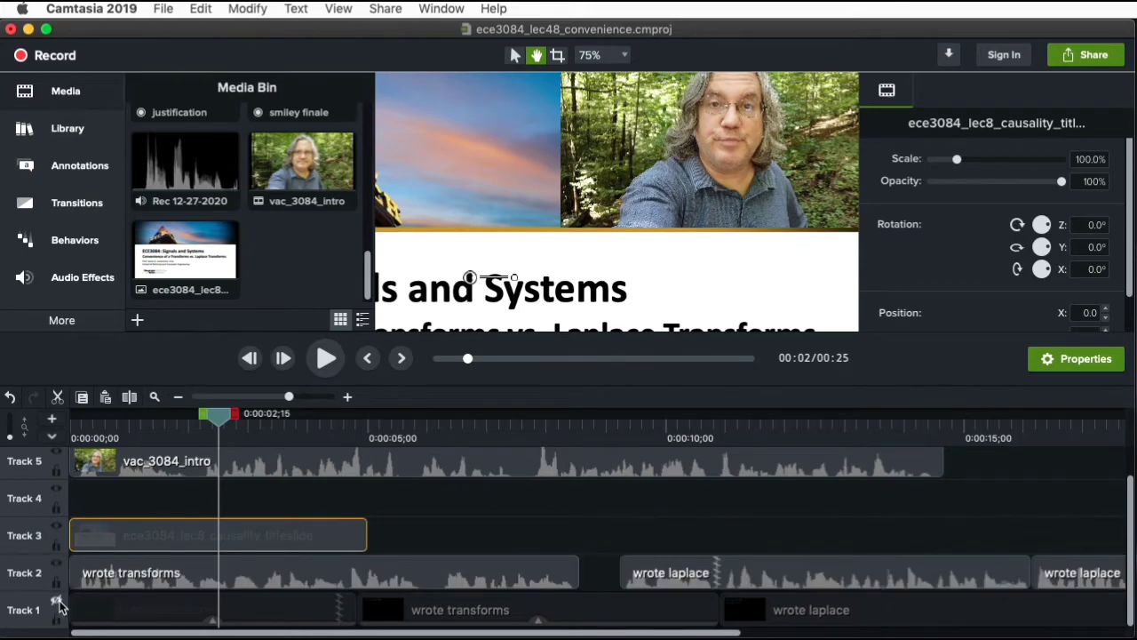
{"action": "left_click", "coordinate": [56, 603]}
Try inserting time on all tracks from 0:00:00;00 to 0:00:14;20, undo the insertion and clear the range selection
{"action": "key", "text": "Home"}
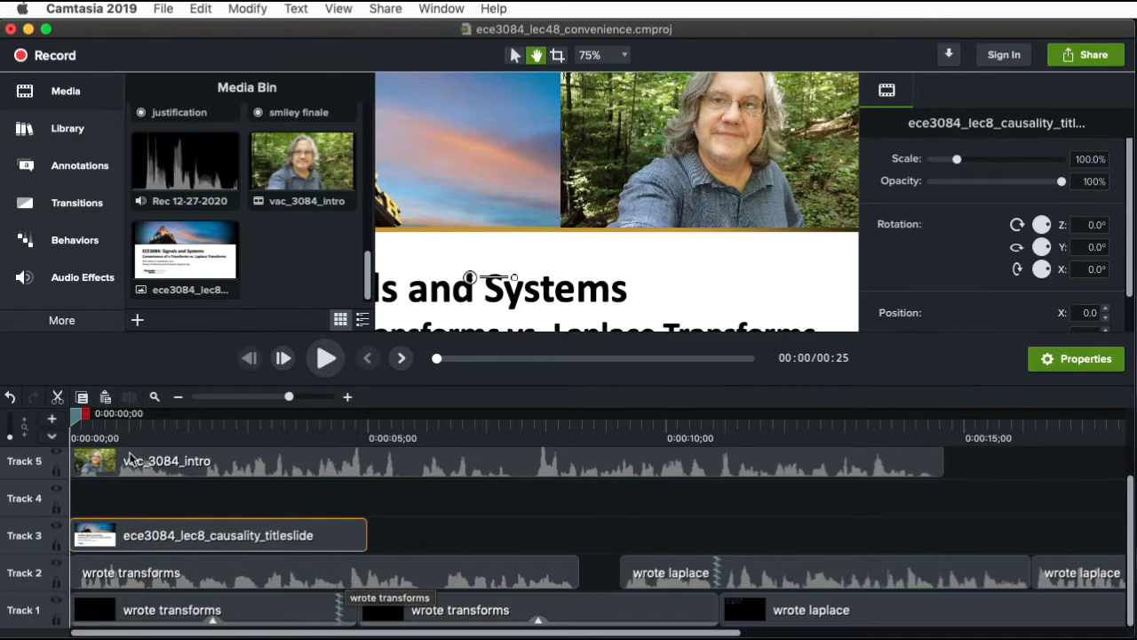
{"action": "left_click", "coordinate": [87, 415]}
{"action": "mouse_move", "coordinate": [88, 416]}
{"action": "left_mouse_down"}
{"action": "mouse_move", "coordinate": [53, 414]}
{"action": "mouse_move", "coordinate": [1004, 432]}
{"action": "mouse_move", "coordinate": [967, 438]}
{"action": "left_mouse_up"}
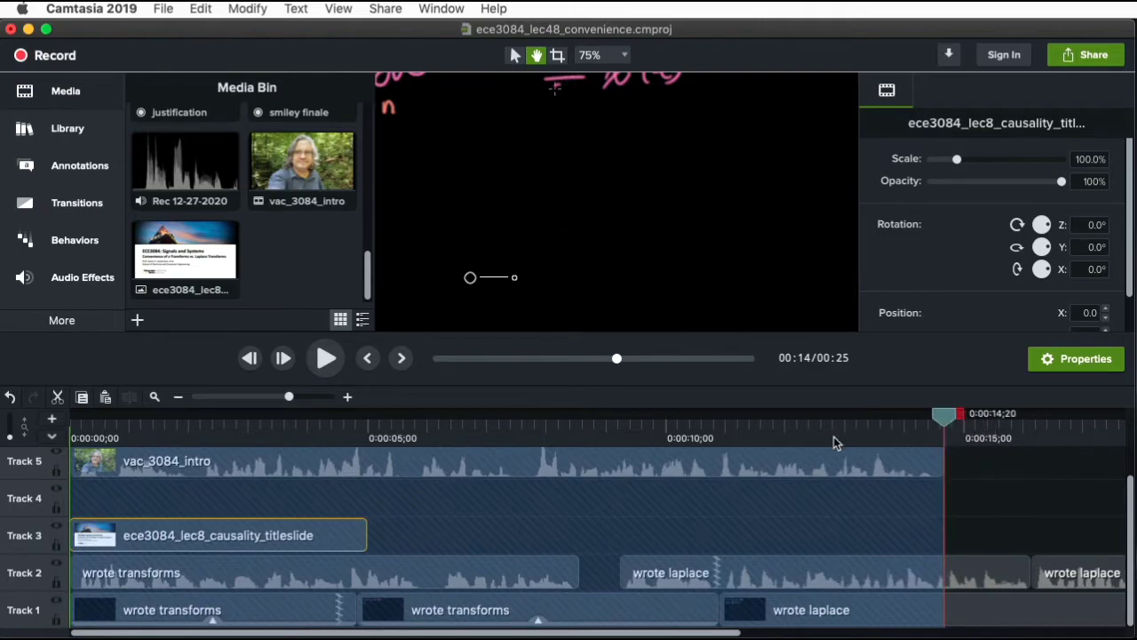
{"action": "right_click", "coordinate": [508, 462]}
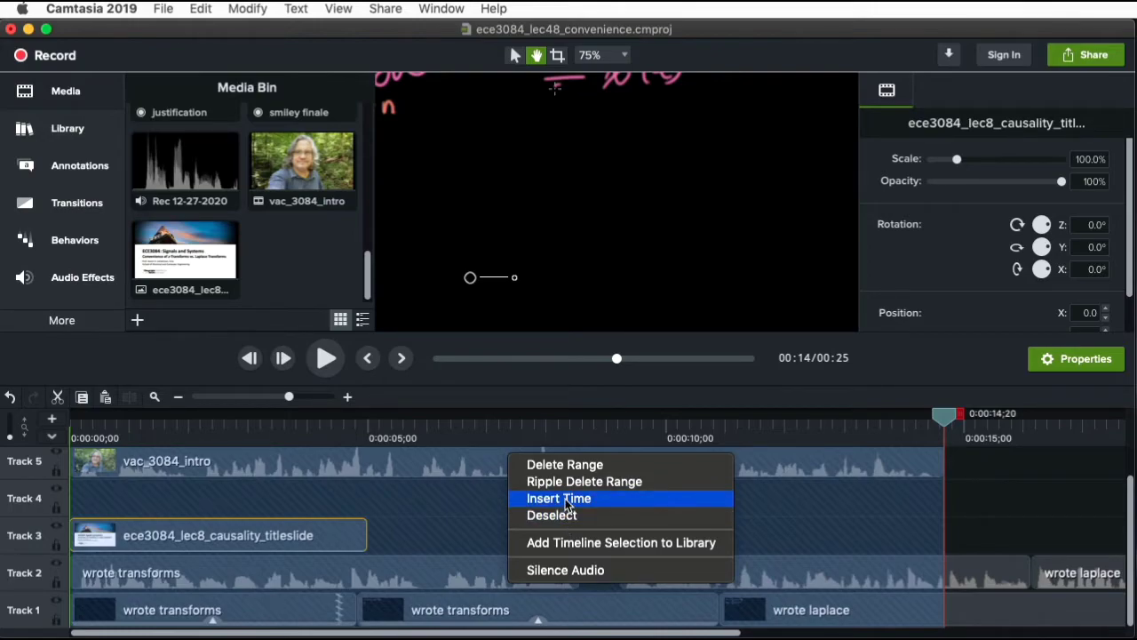
{"action": "left_click", "coordinate": [565, 500]}
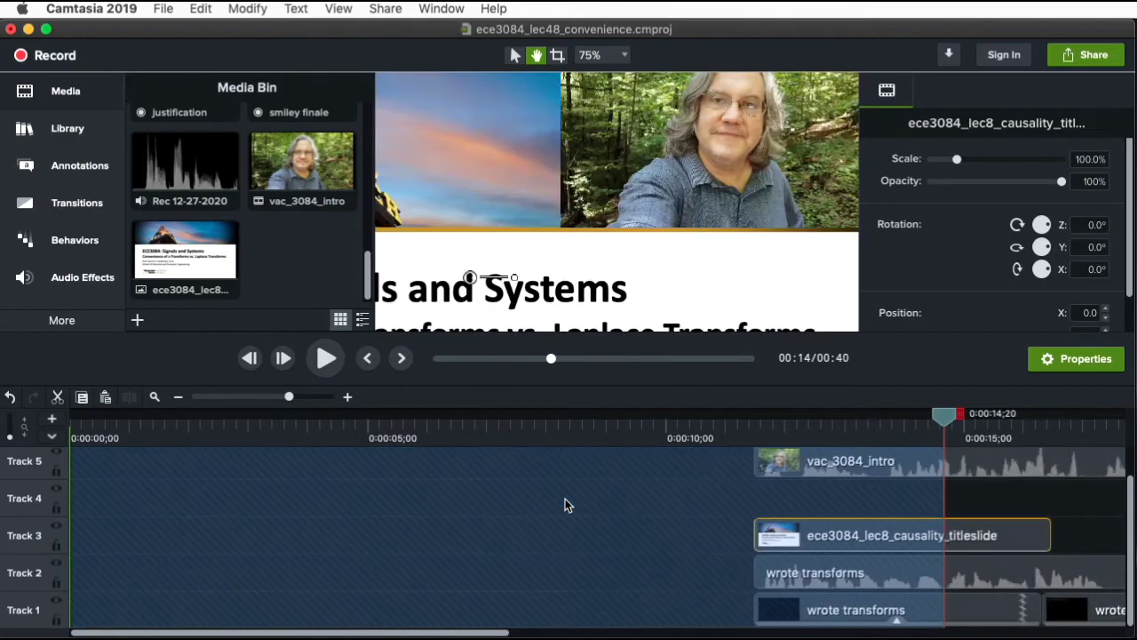
{"action": "left_click_drag", "start_coordinate": [1042, 471], "coordinate": [106, 489]}
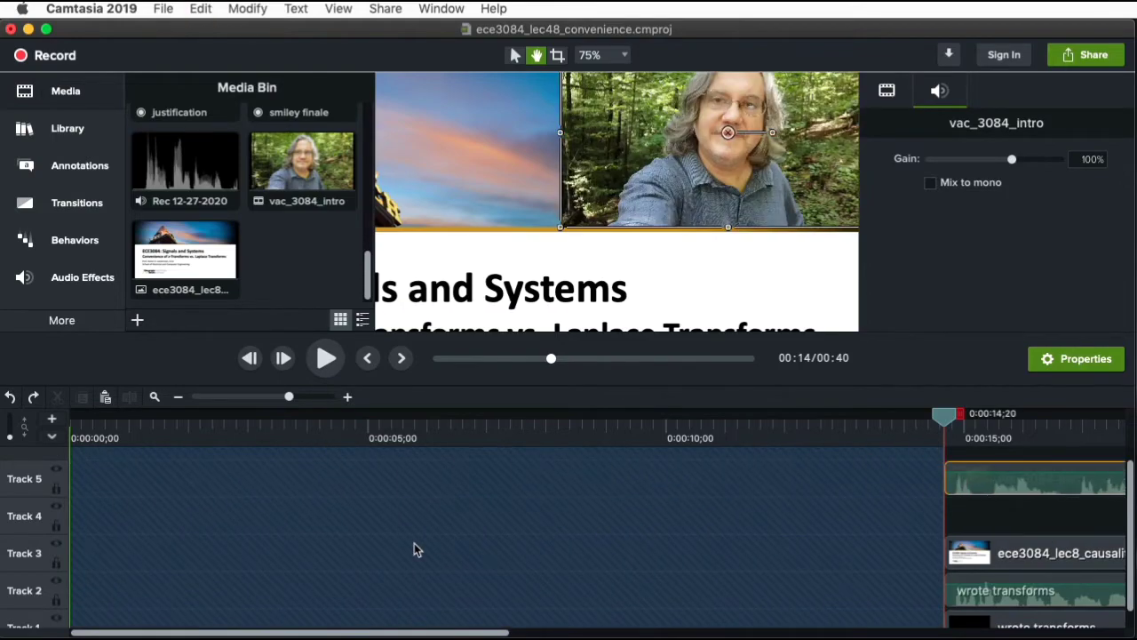
{"action": "key", "text": "super+z"}
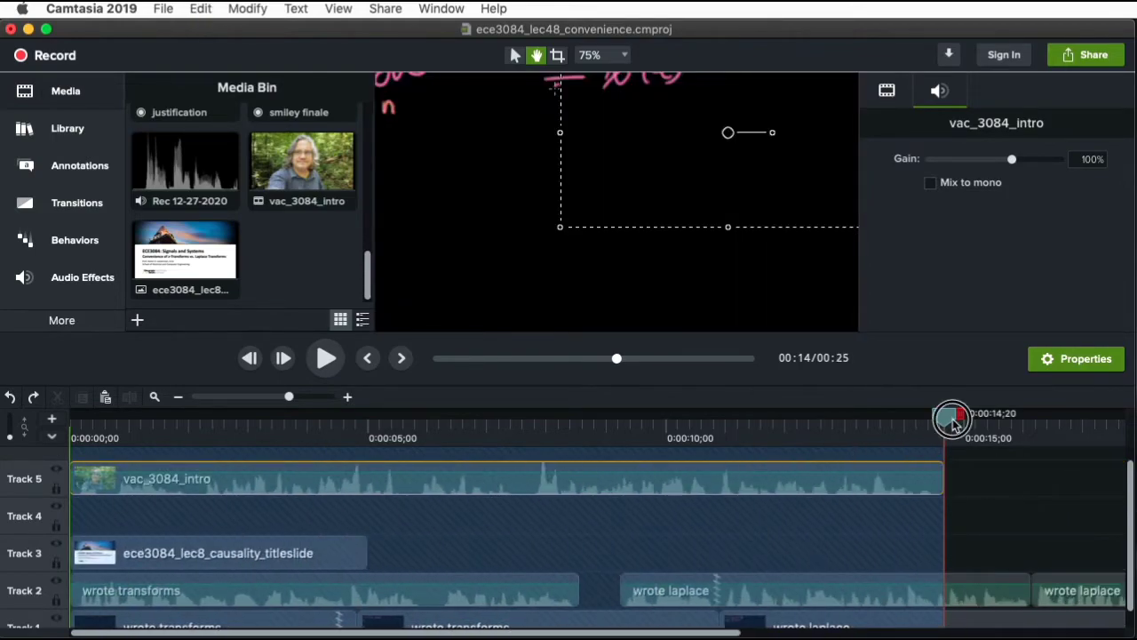
{"action": "left_click", "coordinate": [1035, 549]}
Shift the vac_3084_intro clip on Track 5 to begin about half a second after the timeline start
{"action": "left_click_drag", "start_coordinate": [946, 414], "coordinate": [4, 497]}
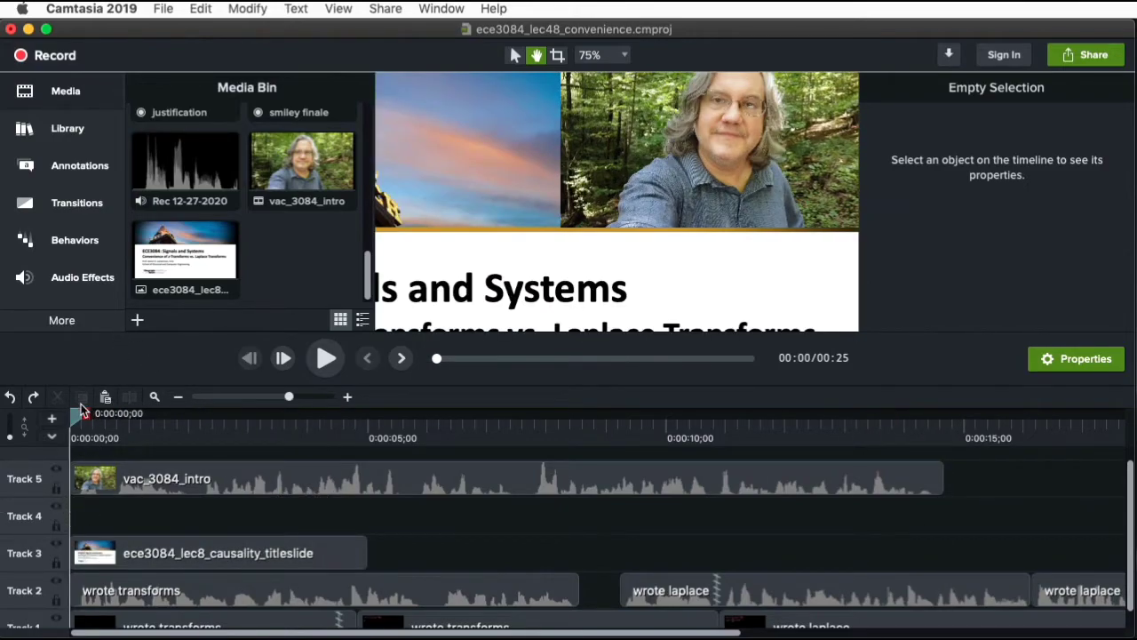
{"action": "left_click_drag", "start_coordinate": [83, 410], "coordinate": [98, 411]}
{"action": "left_click_drag", "start_coordinate": [160, 474], "coordinate": [178, 472]}
Try inserting time on all tracks from the intro clip's start to 0:00:15;04, and undo the insertion
{"action": "left_click_drag", "start_coordinate": [107, 414], "coordinate": [993, 478]}
{"action": "right_click", "coordinate": [727, 515]}
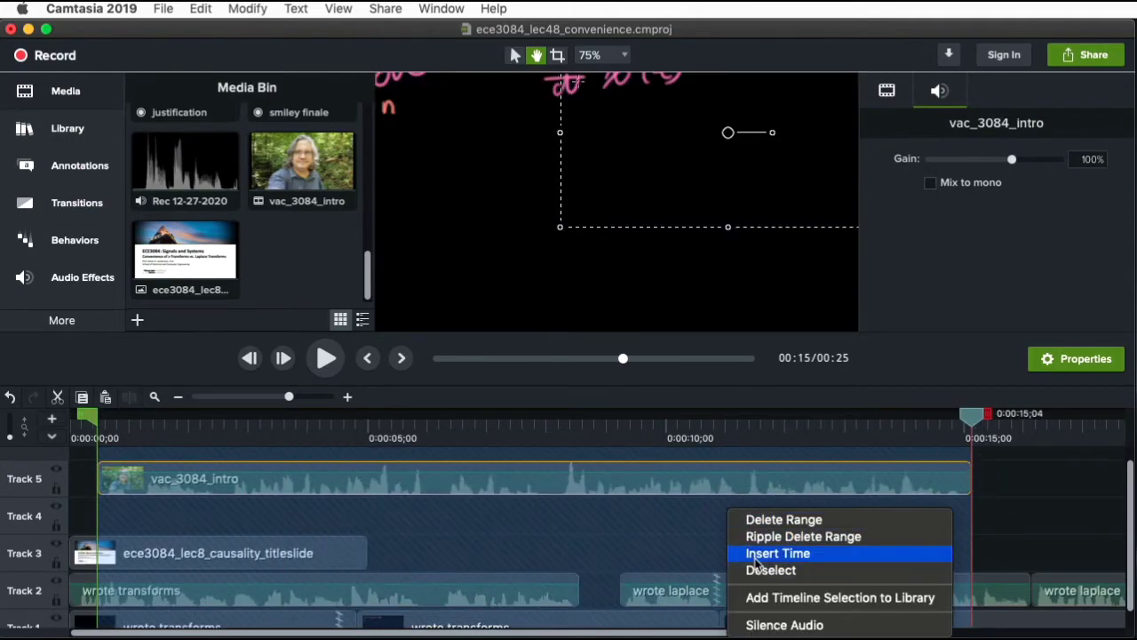
{"action": "left_click", "coordinate": [757, 553]}
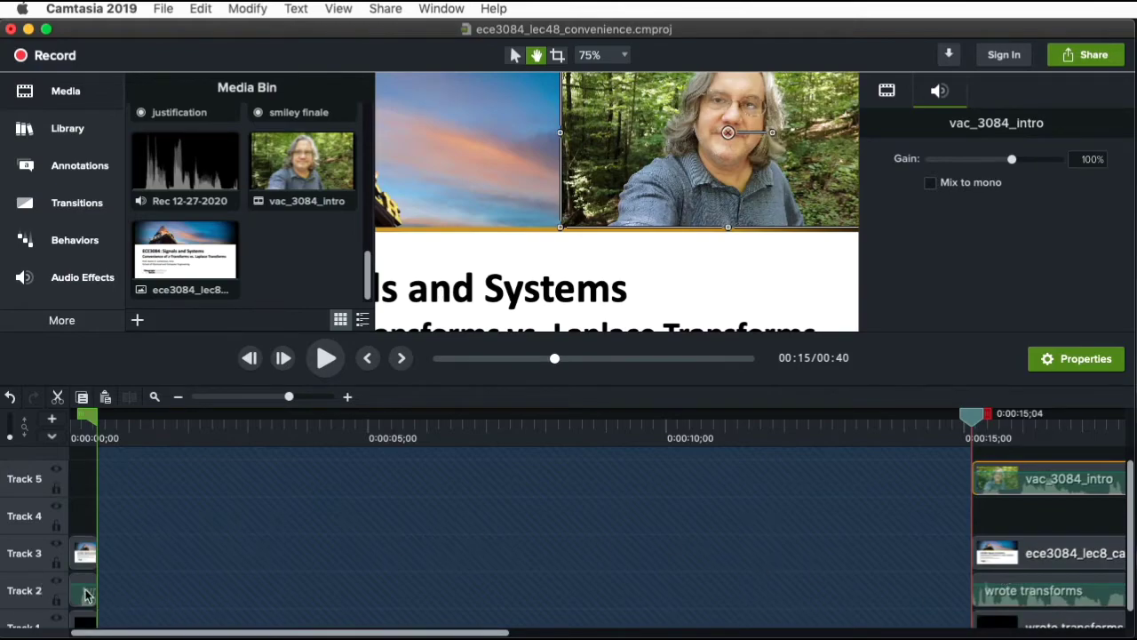
{"action": "key", "text": "super+z"}
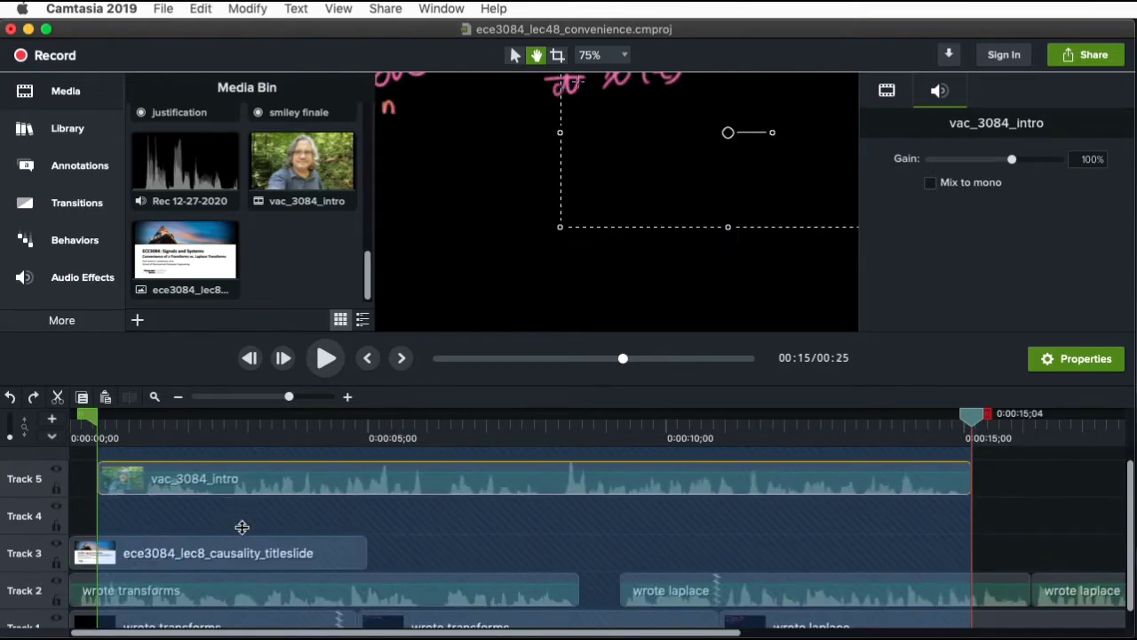
{"action": "left_click", "coordinate": [1002, 528]}
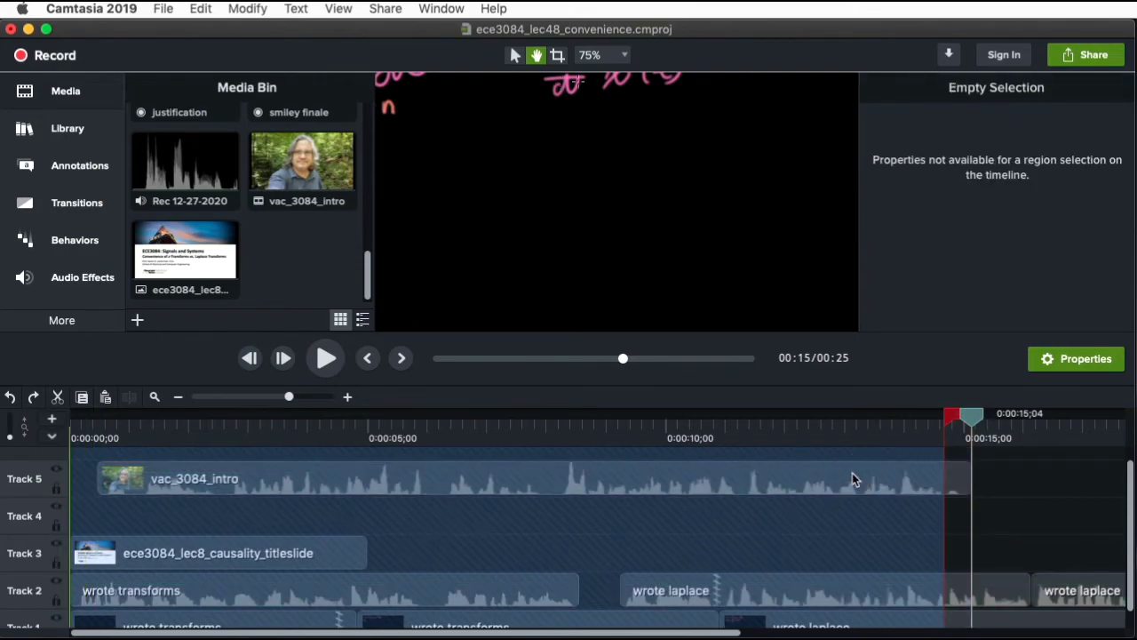
Try trimming the end of vac_3084_intro to 0:00:14;20, and undo the trim
{"action": "mouse_move", "coordinate": [961, 471]}
{"action": "left_mouse_down"}
{"action": "mouse_move", "coordinate": [909, 472]}
{"action": "mouse_move", "coordinate": [944, 472]}
{"action": "left_mouse_up"}
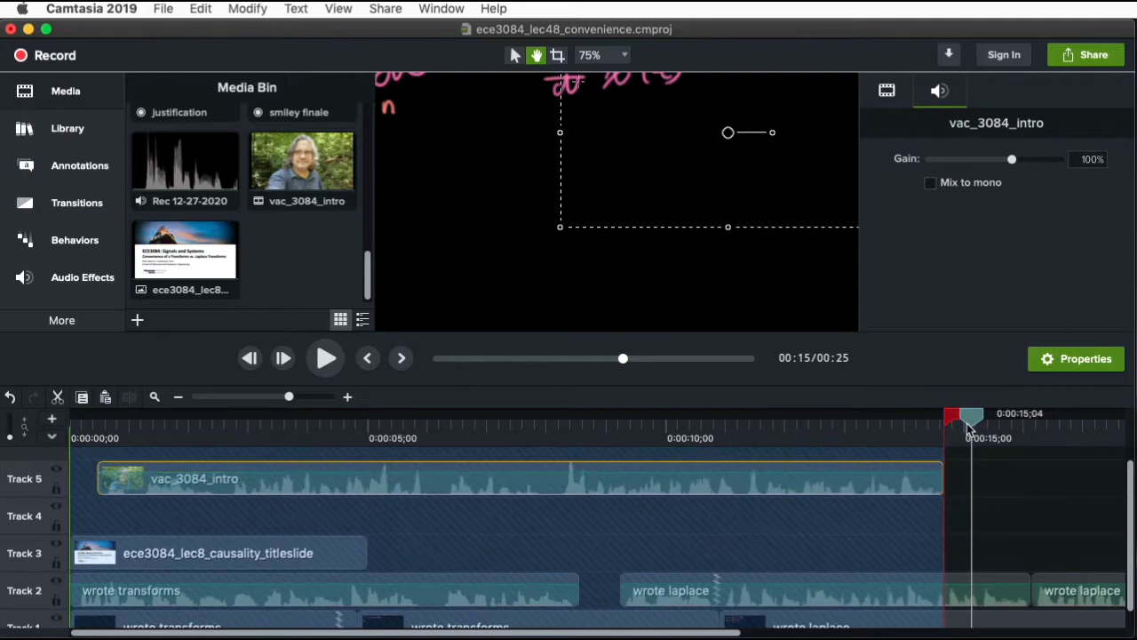
{"action": "left_click_drag", "start_coordinate": [970, 429], "coordinate": [956, 430]}
{"action": "key", "text": "super+z"}
Clear the timeline range selection and leave the playhead at 0:00:14;20
{"action": "left_click", "coordinate": [1002, 477]}
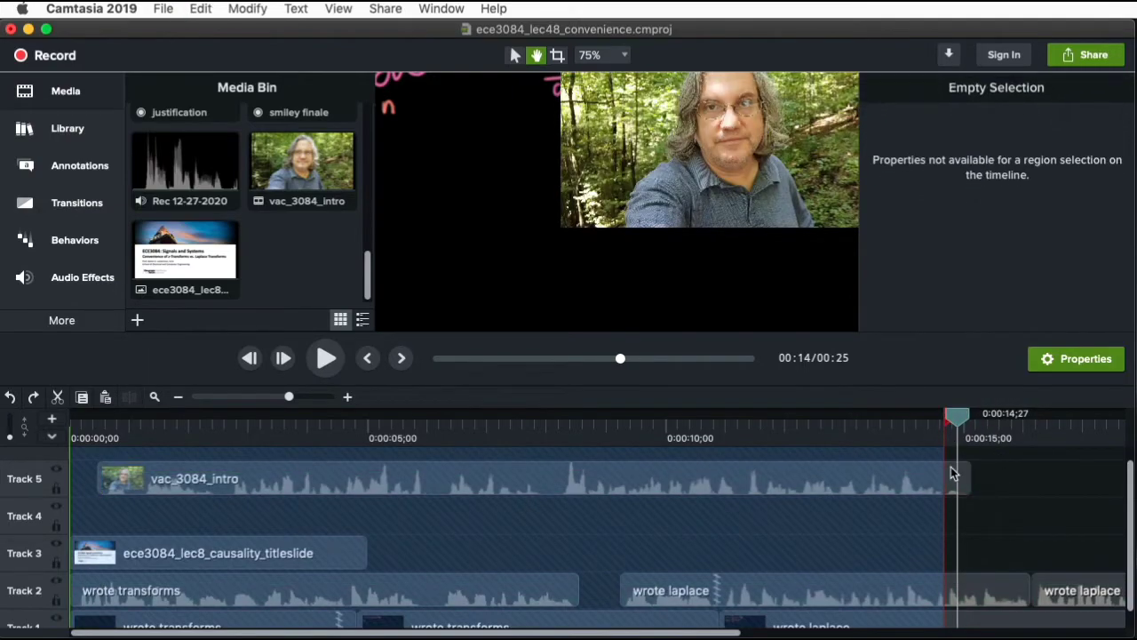
{"action": "key", "text": "space"}
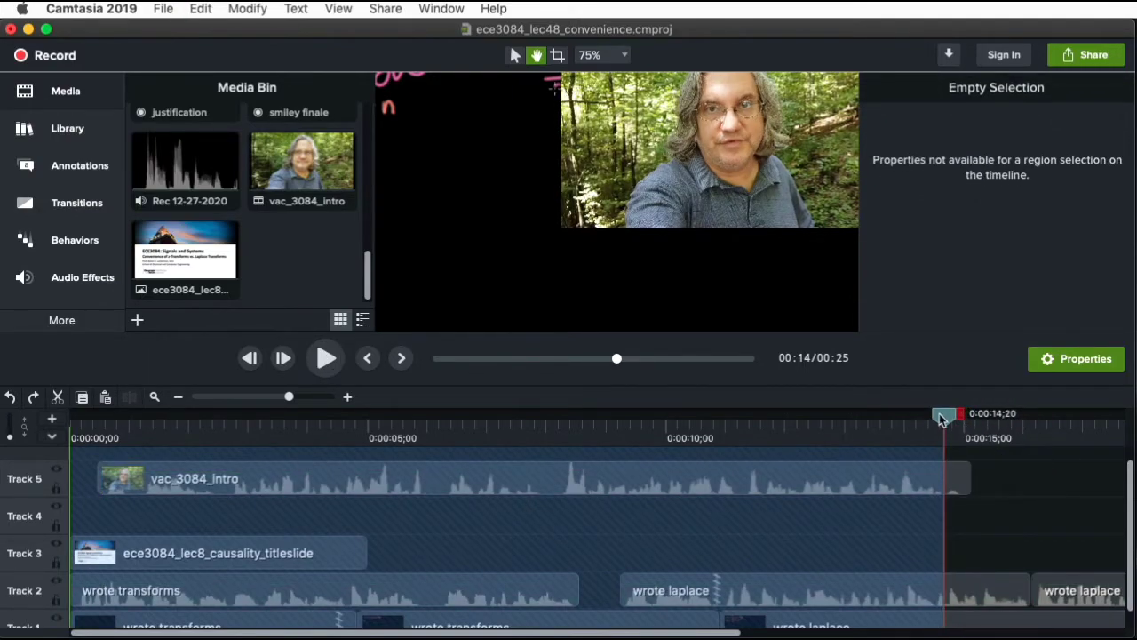
{"action": "left_click", "coordinate": [943, 417]}
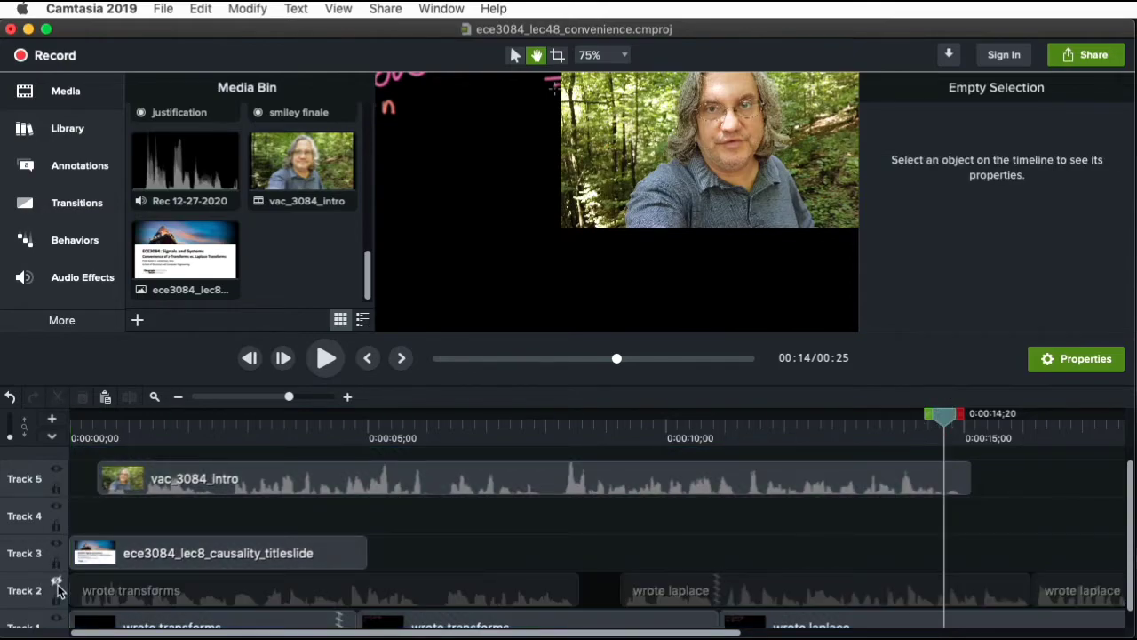
Return vac_3084_intro to the timeline start, and insert time on all tracks from 0:00:00;00 to 0:00:14;20
{"action": "key", "text": "super+shift+z"}
{"action": "left_click_drag", "start_coordinate": [929, 414], "coordinate": [25, 455]}
{"action": "right_click", "coordinate": [213, 459]}
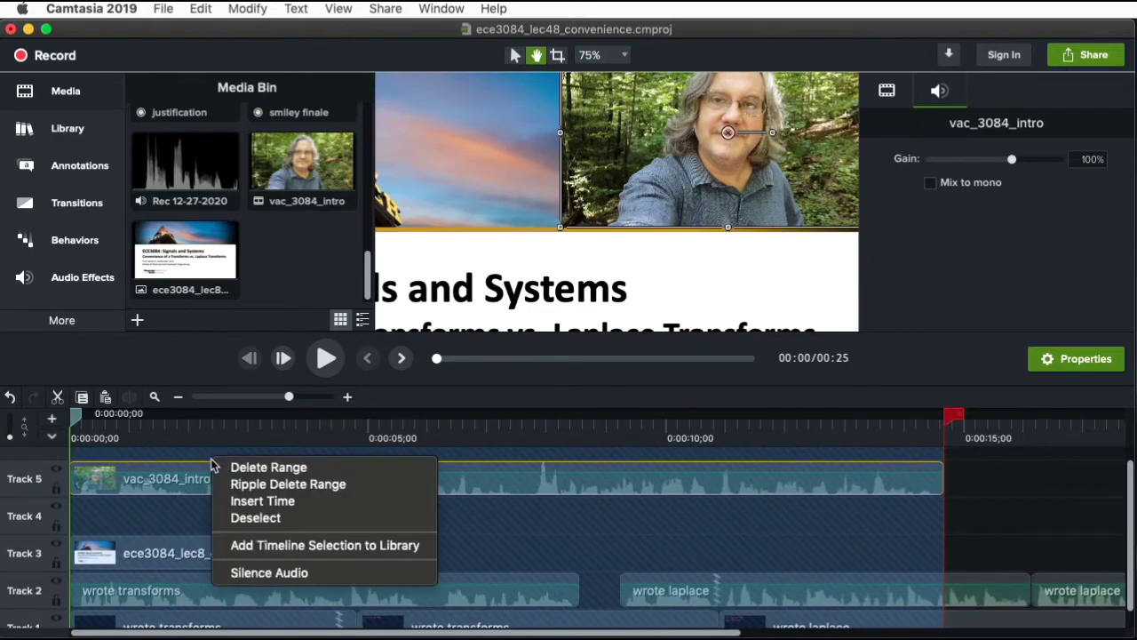
{"action": "left_click", "coordinate": [265, 503]}
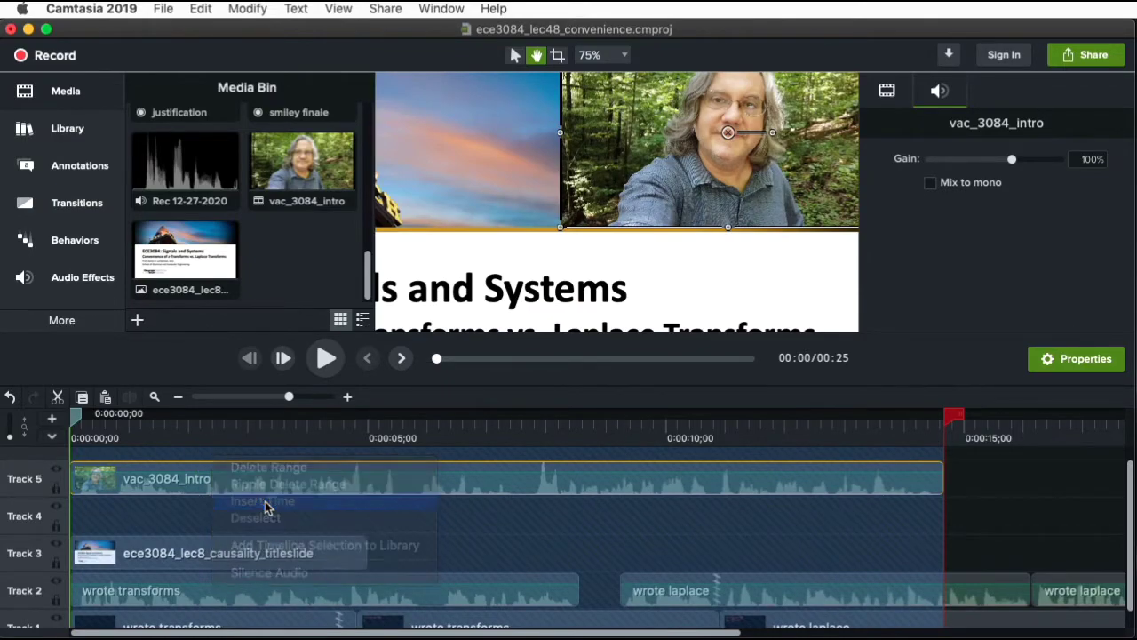
{"action": "left_click", "coordinate": [1045, 528]}
{"action": "left_click_drag", "start_coordinate": [901, 472], "coordinate": [951, 562]}
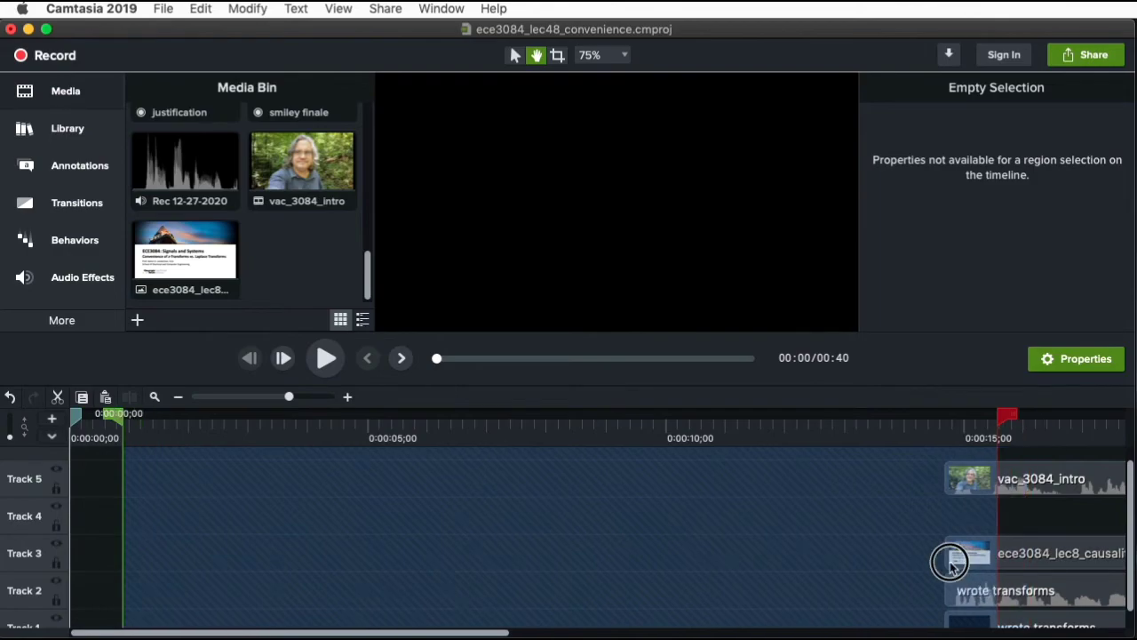
{"action": "left_click", "coordinate": [998, 419]}
Move the title slide and vac_3084_intro clips together back to the timeline start, and scrub the opening to check the overlay
{"action": "left_click", "coordinate": [1026, 555]}
{"action": "left_click", "coordinate": [1060, 482], "text": "super"}
{"action": "left_click_drag", "start_coordinate": [1061, 483], "coordinate": [166, 500]}
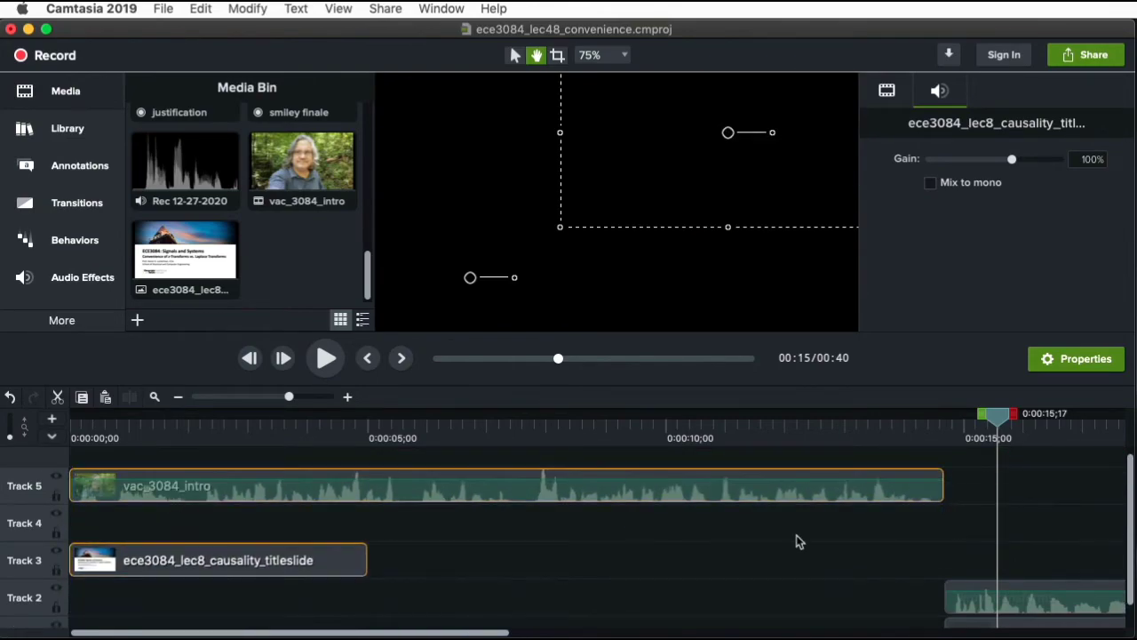
{"action": "left_click", "coordinate": [865, 532]}
{"action": "left_click_drag", "start_coordinate": [995, 416], "coordinate": [251, 456]}
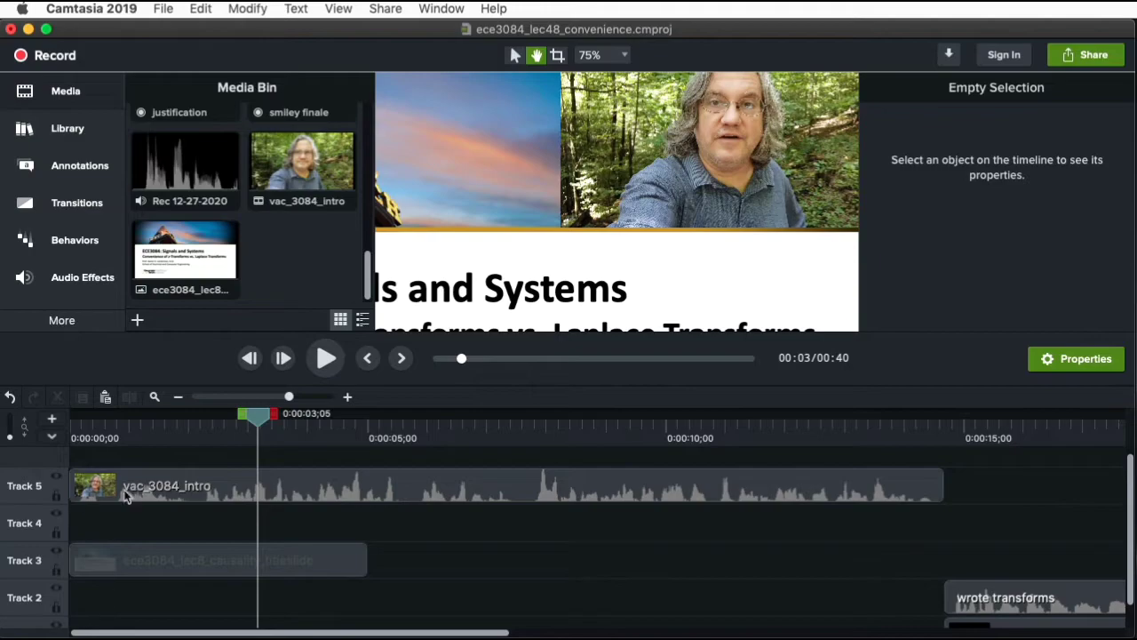
{"action": "left_click", "coordinate": [119, 566]}
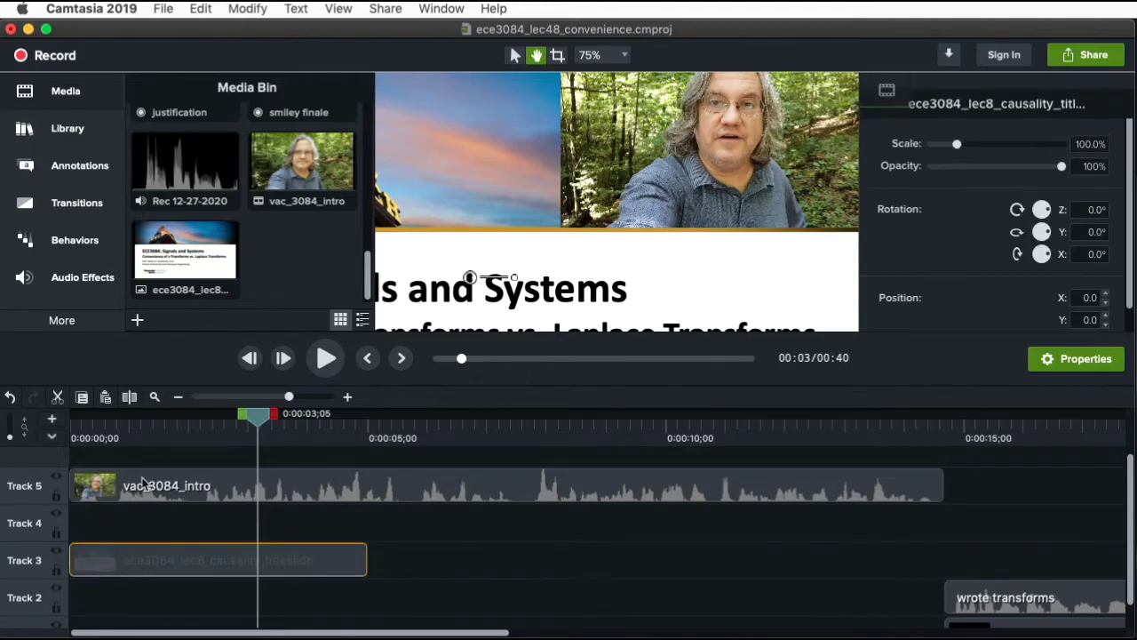
{"action": "left_click", "coordinate": [142, 480]}
{"action": "left_click_drag", "start_coordinate": [256, 428], "coordinate": [5, 444]}
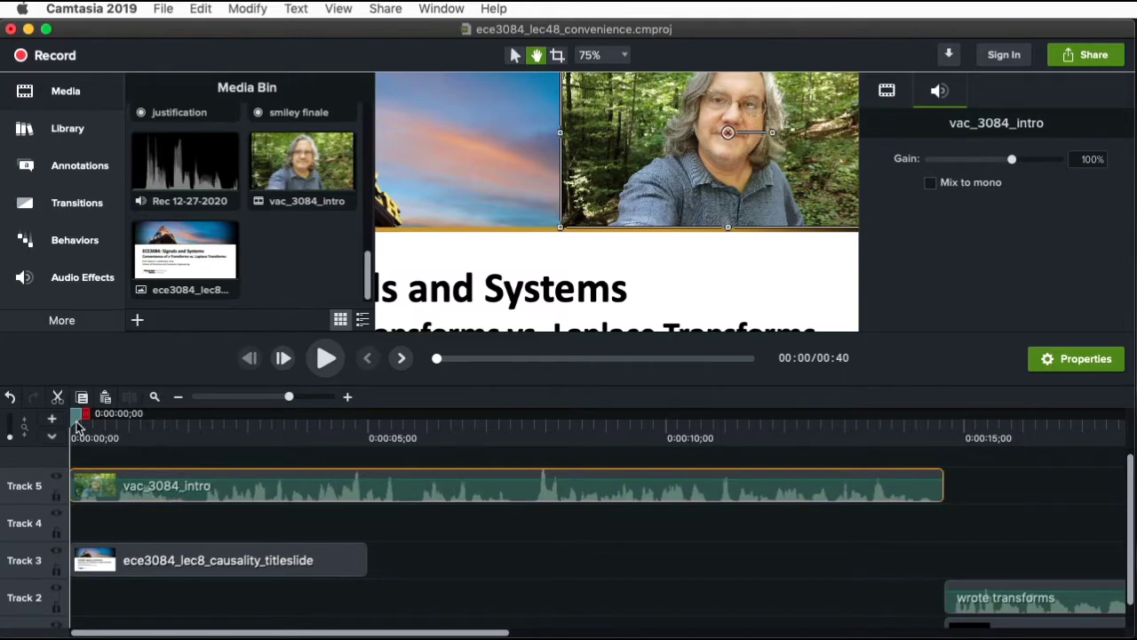
Try placing the title slide on Track 5 above the intro clip on Track 4, and return the slide to Track 3
{"action": "left_click_drag", "start_coordinate": [76, 425], "coordinate": [140, 431]}
{"action": "left_click", "coordinate": [188, 572]}
{"action": "mouse_move", "coordinate": [173, 473]}
{"action": "left_mouse_down"}
{"action": "mouse_move", "coordinate": [163, 498]}
{"action": "mouse_move", "coordinate": [169, 536]}
{"action": "mouse_move", "coordinate": [175, 494]}
{"action": "left_mouse_up"}
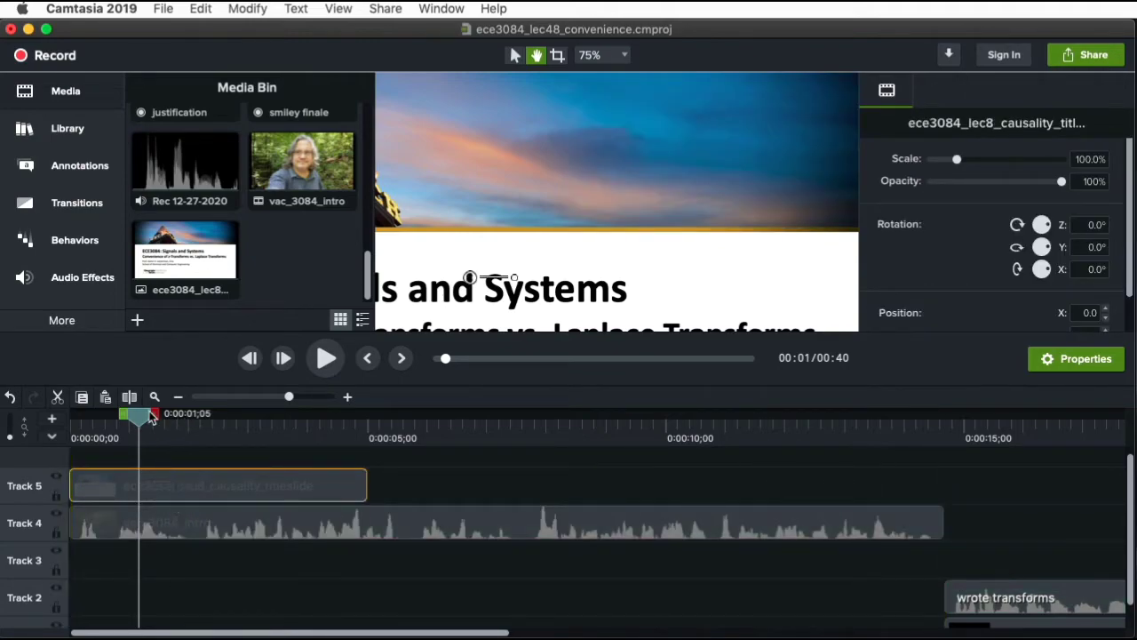
{"action": "left_click", "coordinate": [603, 55]}
{"action": "left_click", "coordinate": [610, 119]}
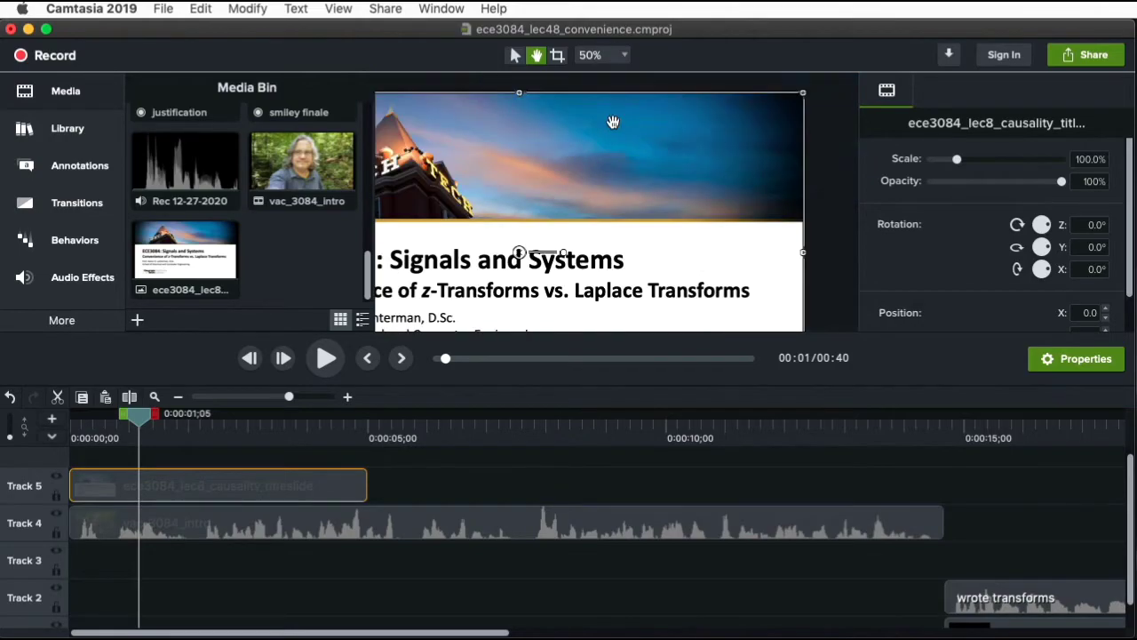
{"action": "left_click_drag", "start_coordinate": [309, 490], "coordinate": [304, 555]}
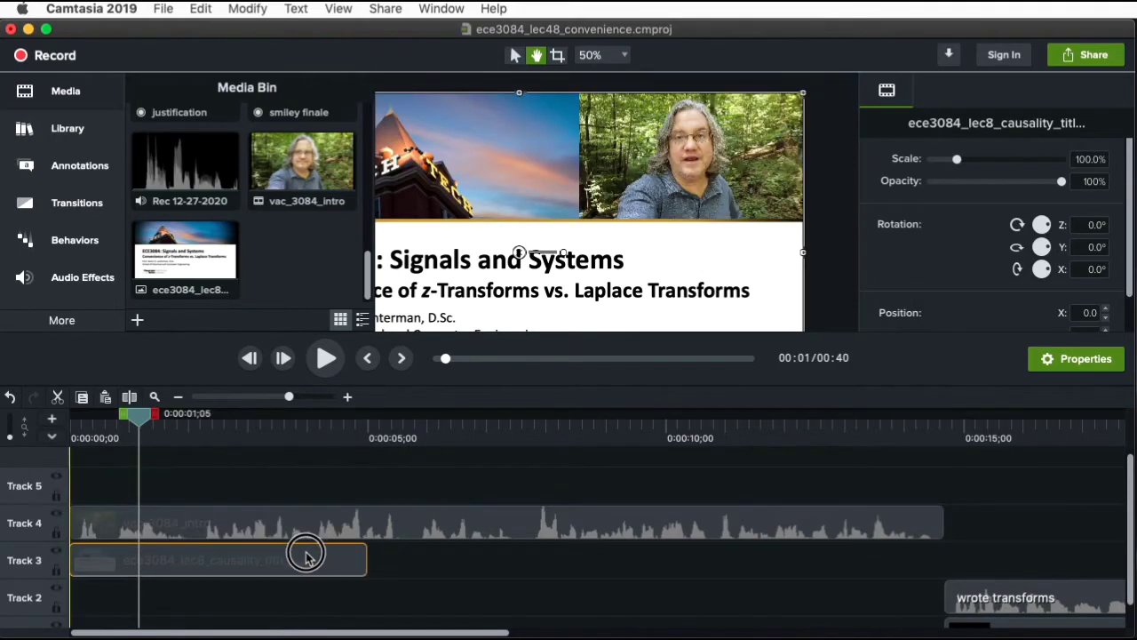
{"action": "left_click_drag", "start_coordinate": [138, 414], "coordinate": [12, 417]}
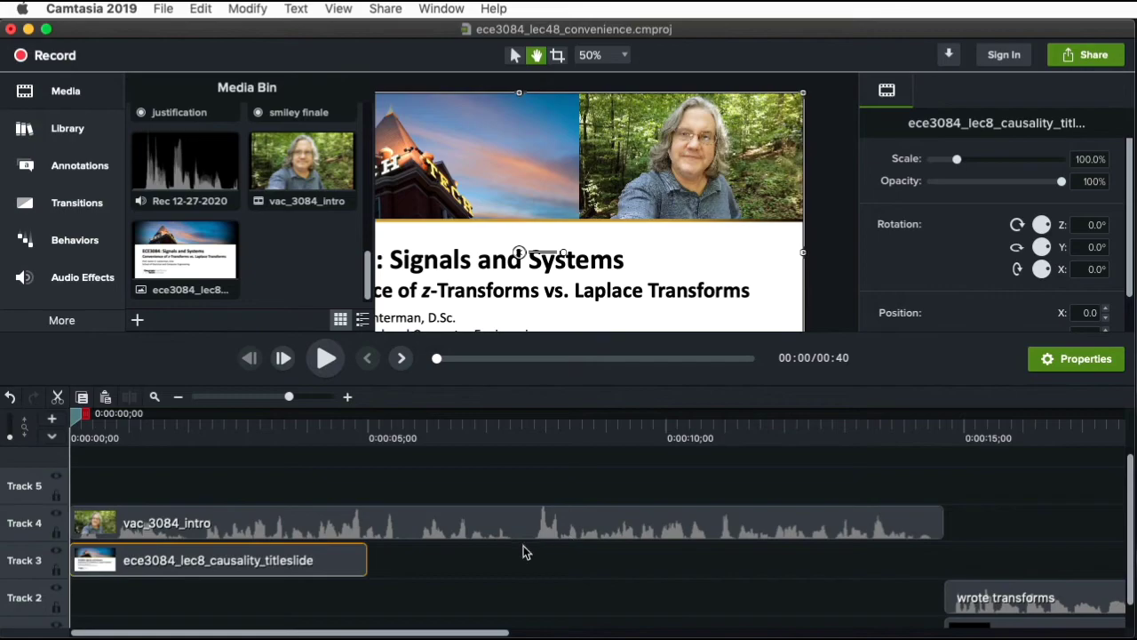
Extend the Track 3 title slide to about 0:00:15;26, move vac_3084_intro to Track 5, and briefly play the opening
{"action": "left_click_drag", "start_coordinate": [361, 559], "coordinate": [1017, 559]}
{"action": "left_click_drag", "start_coordinate": [919, 537], "coordinate": [907, 494]}
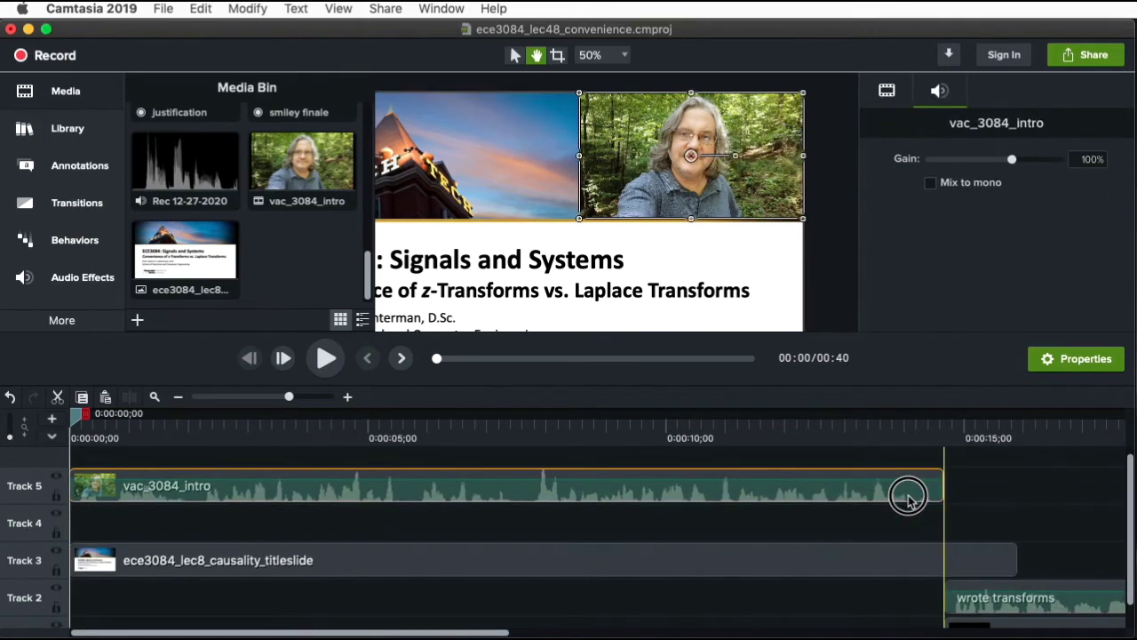
{"action": "left_click", "coordinate": [1023, 563]}
{"action": "key", "text": "space"}
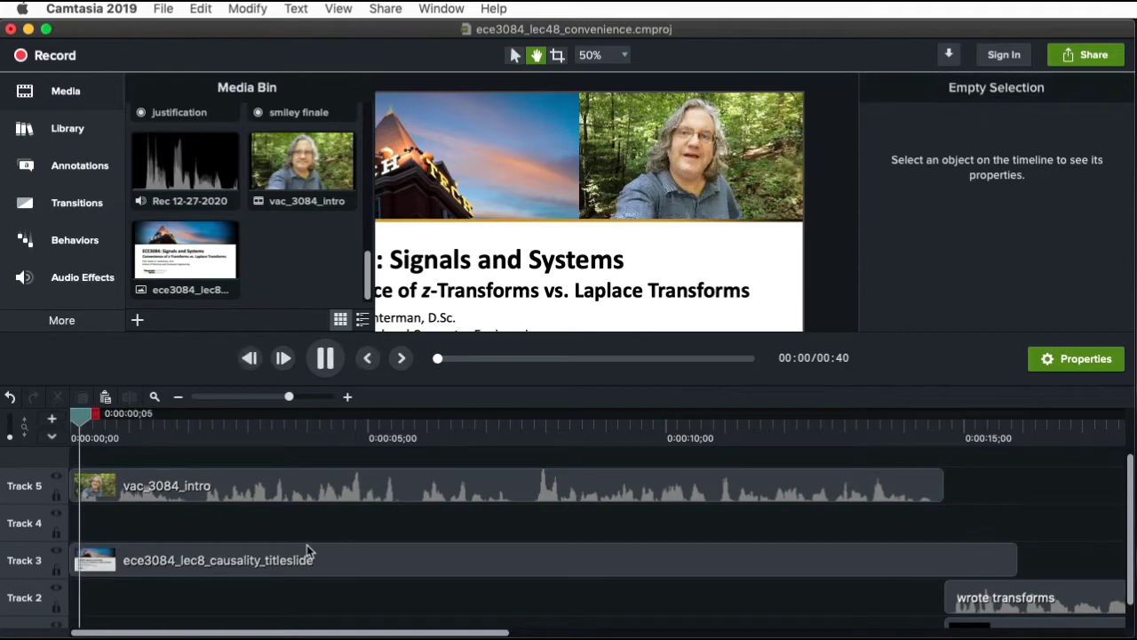
{"action": "left_click", "coordinate": [87, 417]}
Duplicate the title slide onto Track 4, and trim the Track 3 copy to end at about 0:00:13;16
{"action": "left_click", "coordinate": [193, 570]}
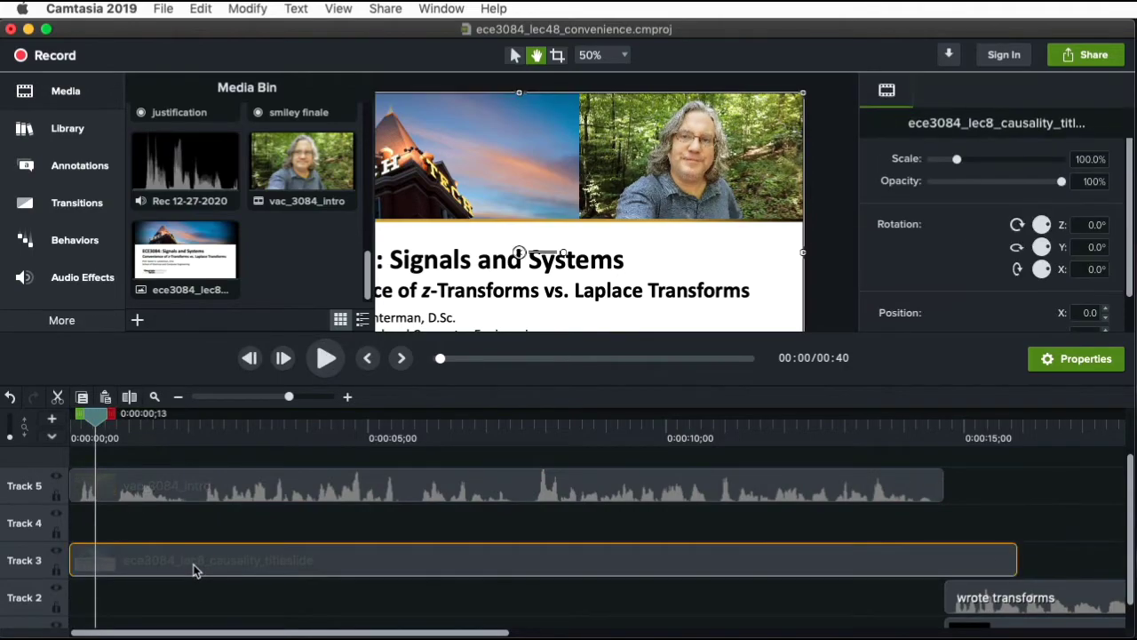
{"action": "left_click", "coordinate": [193, 533]}
{"action": "left_click_drag", "start_coordinate": [196, 549], "coordinate": [211, 530]}
{"action": "left_click_drag", "start_coordinate": [337, 410], "coordinate": [462, 502]}
{"action": "left_click_drag", "start_coordinate": [751, 562], "coordinate": [613, 561]}
{"action": "left_click_drag", "start_coordinate": [447, 417], "coordinate": [708, 417]}
{"action": "left_click", "coordinate": [723, 528]}
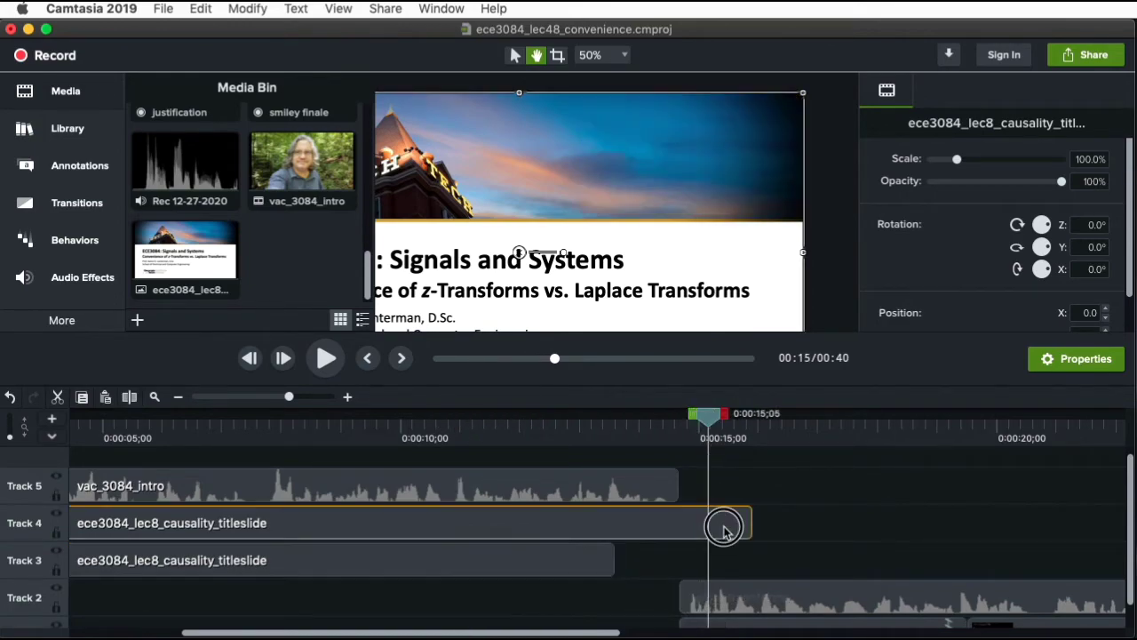
{"action": "left_click", "coordinate": [607, 61]}
{"action": "left_click", "coordinate": [524, 94]}
{"action": "left_click", "coordinate": [558, 59]}
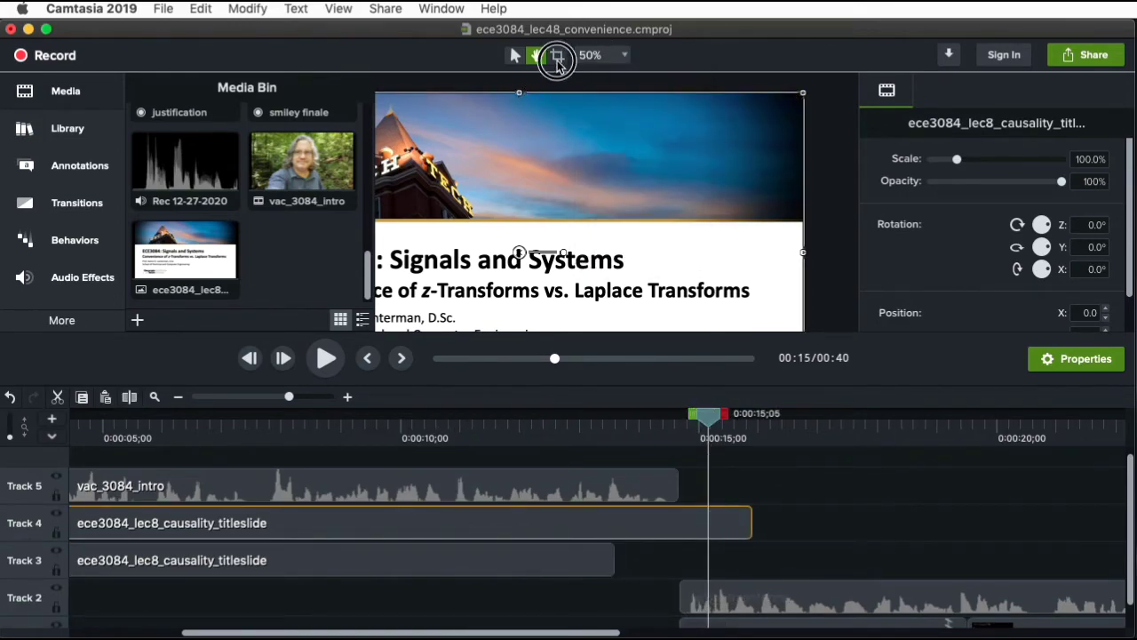
{"action": "left_click", "coordinate": [538, 56]}
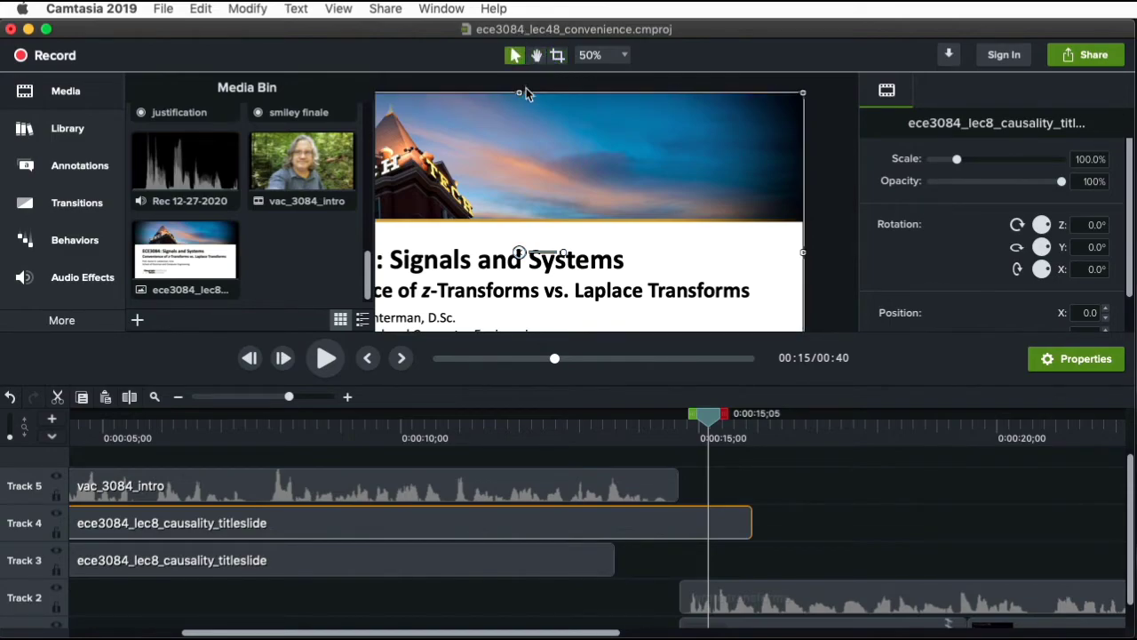
{"action": "left_click_drag", "start_coordinate": [528, 115], "coordinate": [586, 189]}
Crop the picture band off the top of the Track 4 title slide down to the gold line, and inspect it at 100% zoom
{"action": "left_click", "coordinate": [558, 56]}
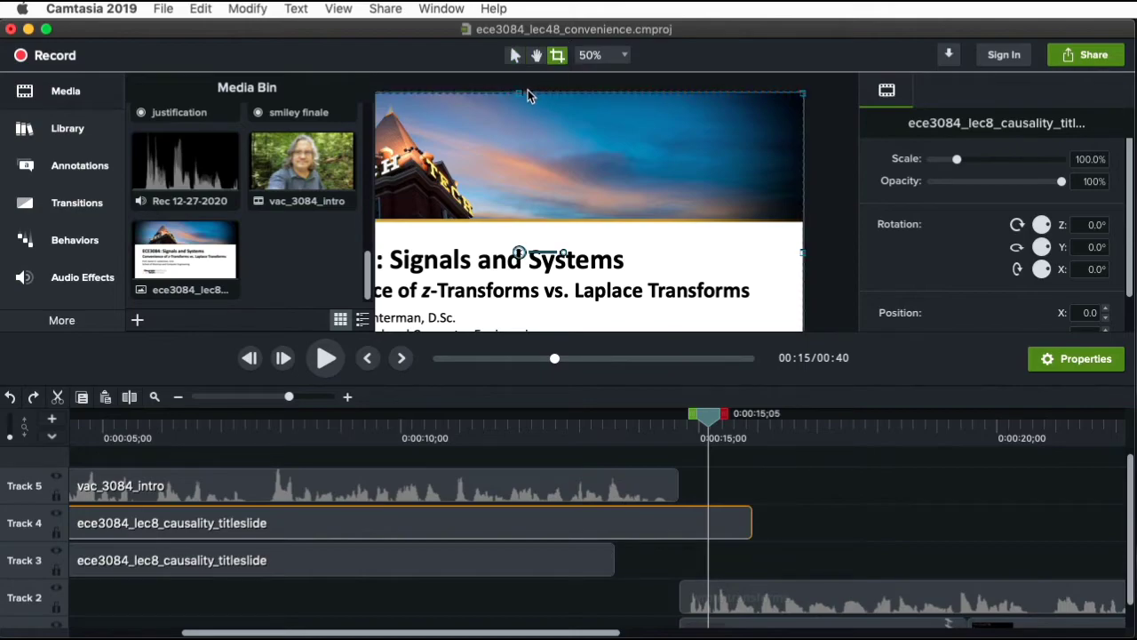
{"action": "left_click_drag", "start_coordinate": [522, 102], "coordinate": [532, 228]}
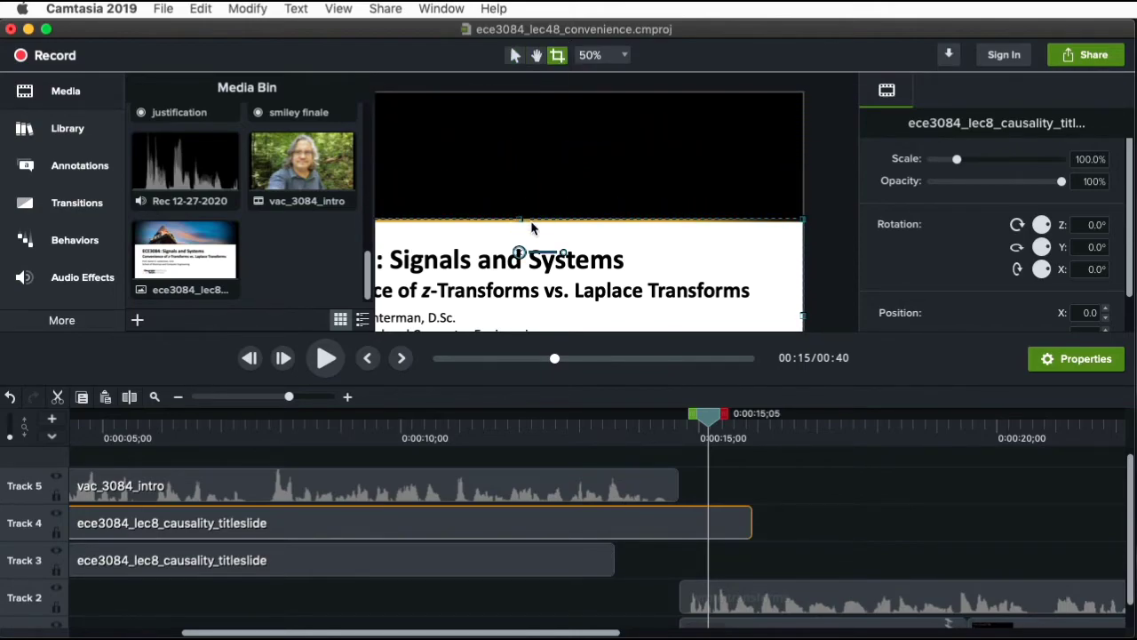
{"action": "left_click", "coordinate": [593, 55]}
{"action": "left_click", "coordinate": [604, 145]}
{"action": "left_click", "coordinate": [626, 113]}
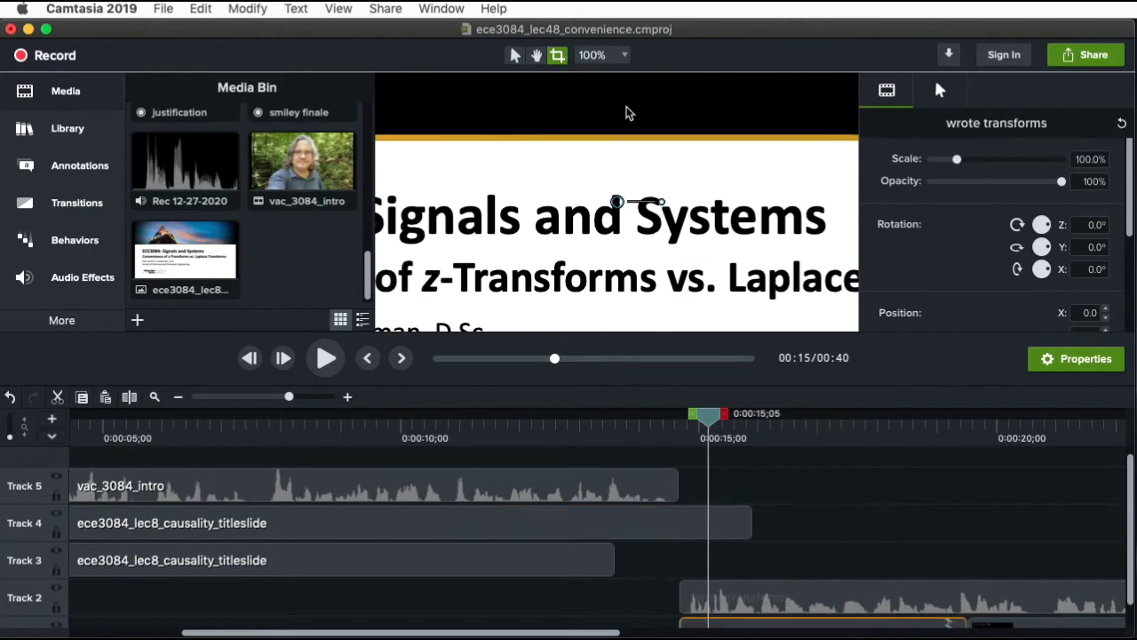
Extend the Track 3 title slide to the end of vac_3084_intro, and set the canvas zoom to 25%
{"action": "left_click", "coordinate": [594, 437]}
{"action": "left_click_drag", "start_coordinate": [612, 558], "coordinate": [673, 555]}
{"action": "left_click", "coordinate": [600, 55]}
{"action": "left_click", "coordinate": [609, 116]}
{"action": "left_click", "coordinate": [622, 56]}
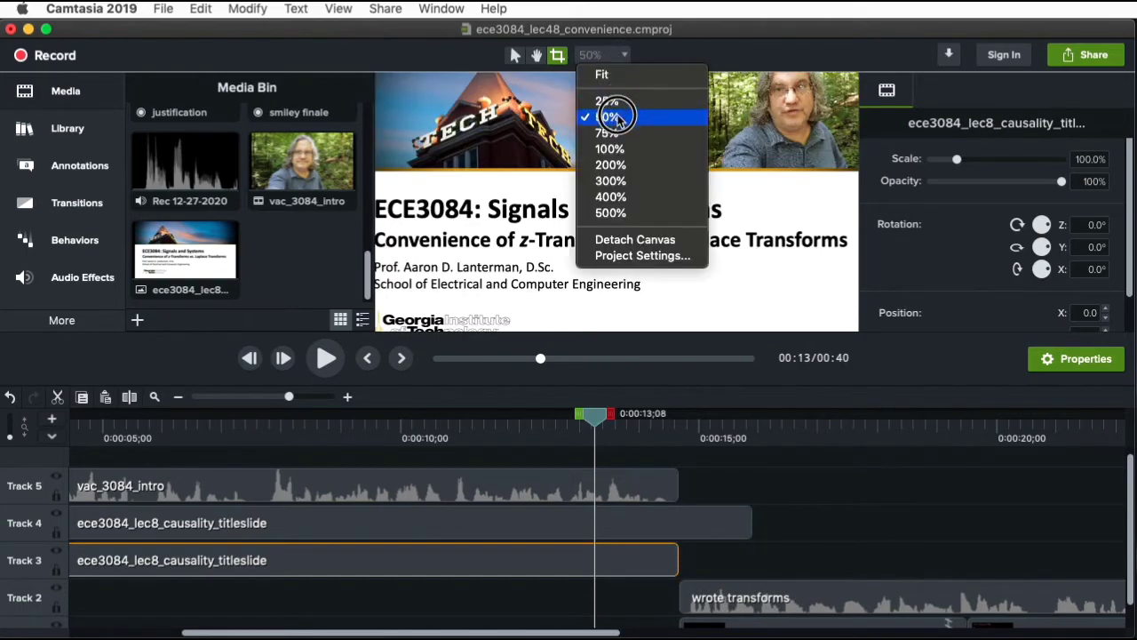
{"action": "left_click", "coordinate": [616, 115]}
{"action": "left_click", "coordinate": [611, 55]}
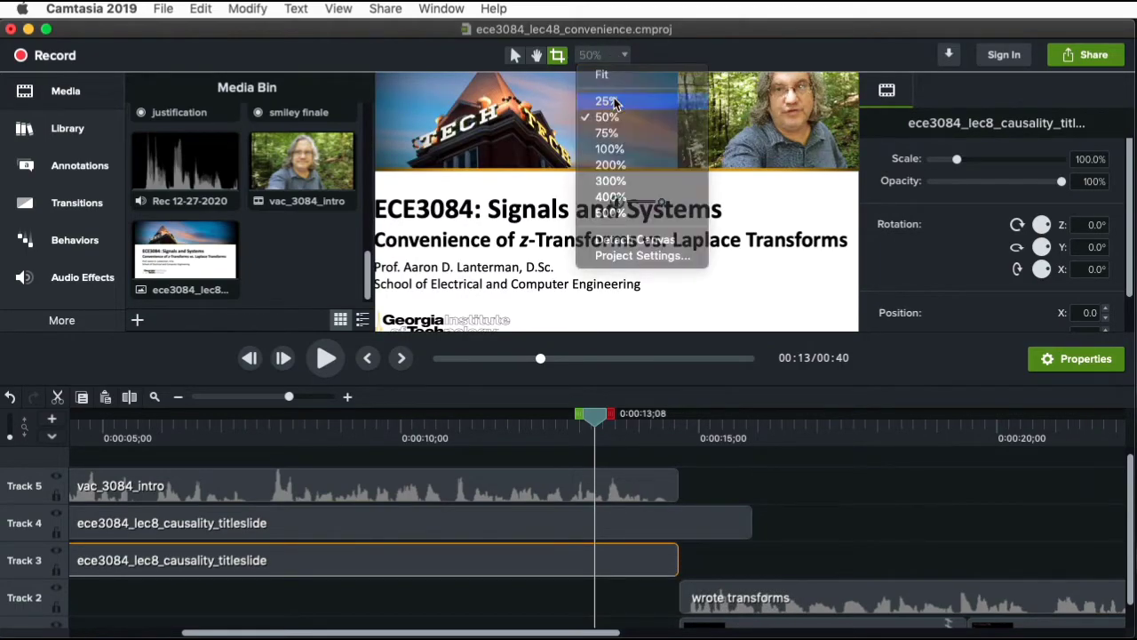
{"action": "left_click", "coordinate": [615, 104]}
Extend the cropped title slide on Track 4 to about 0:00:23;08, and place the playhead at 0:00:22;10
{"action": "left_click", "coordinate": [721, 431]}
{"action": "left_click", "coordinate": [661, 220]}
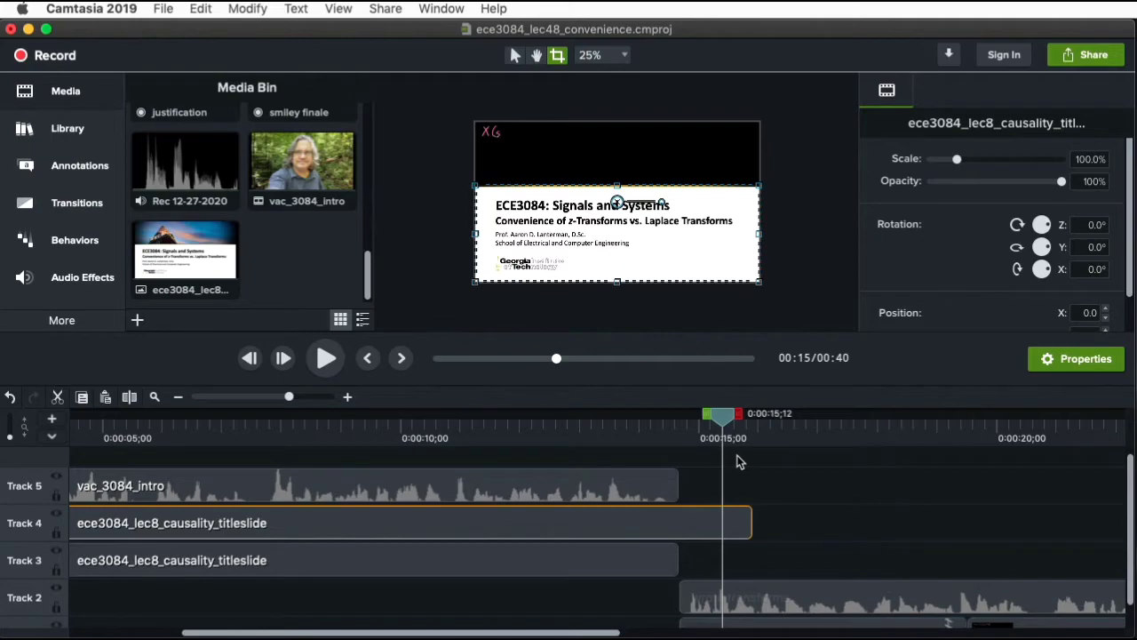
{"action": "left_click_drag", "start_coordinate": [740, 462], "coordinate": [387, 526]}
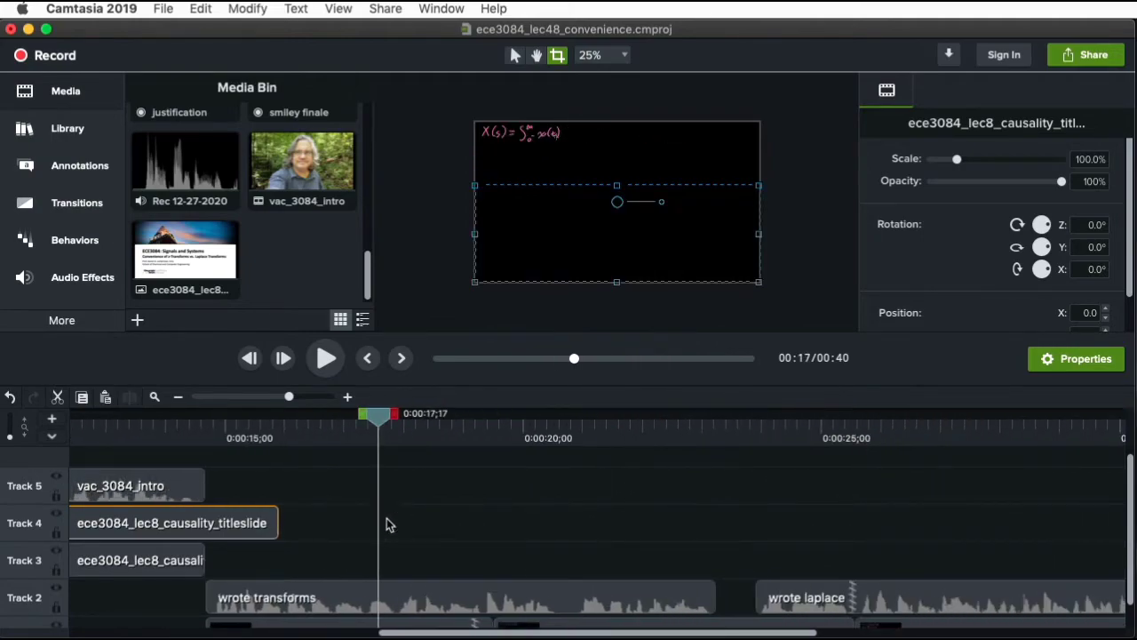
{"action": "left_click_drag", "start_coordinate": [273, 523], "coordinate": [569, 532]}
{"action": "key", "text": "space"}
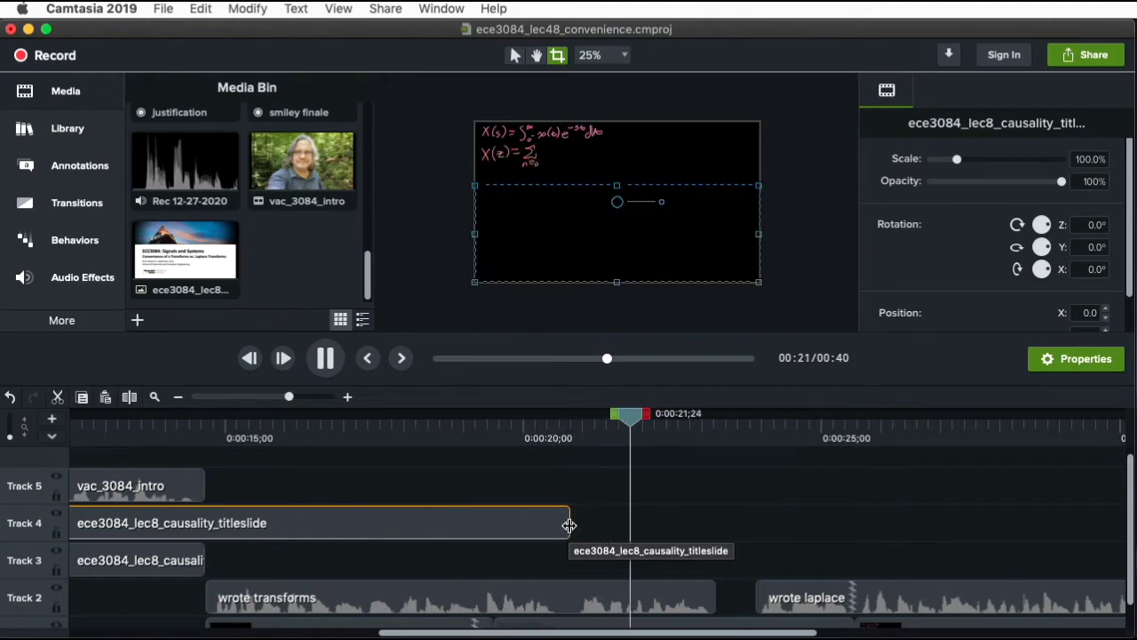
{"action": "left_click_drag", "start_coordinate": [569, 526], "coordinate": [720, 526]}
{"action": "left_click_drag", "start_coordinate": [720, 414], "coordinate": [662, 418]}
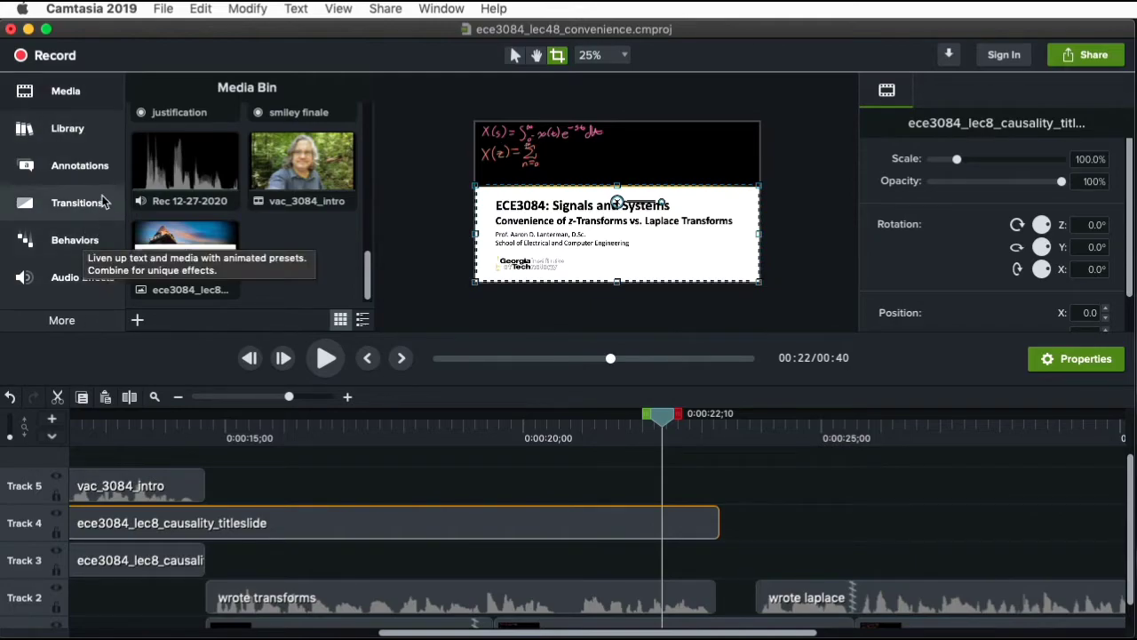
Look through the Animations, Behaviors and Transitions for an effect to fade out the Track 4 title slide
{"action": "left_click", "coordinate": [92, 320]}
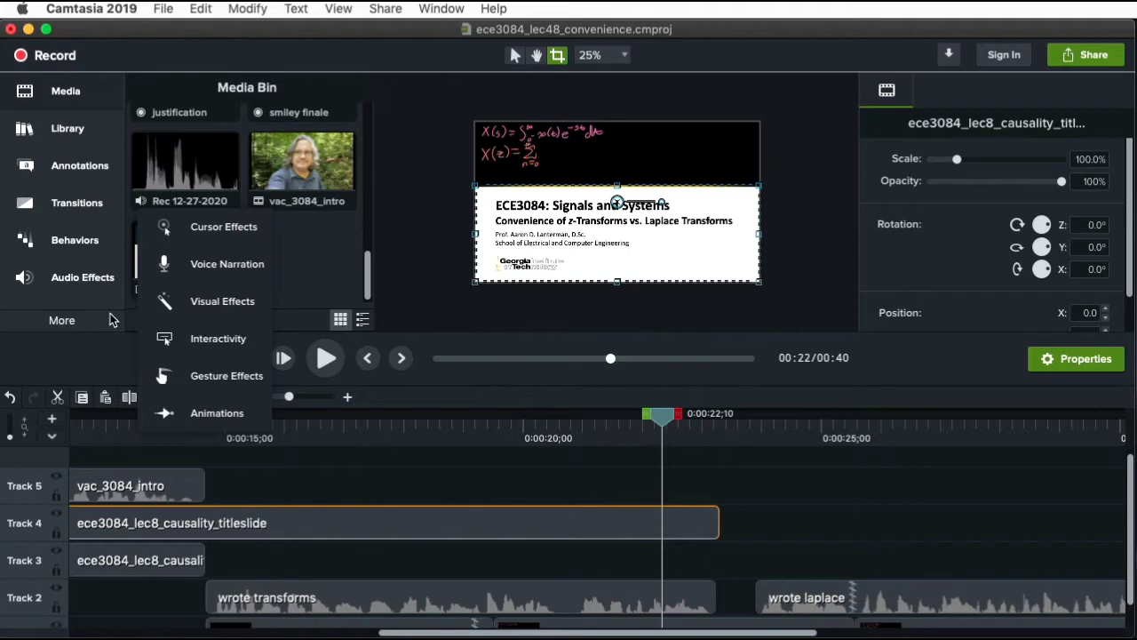
{"action": "left_click", "coordinate": [85, 336]}
{"action": "left_click", "coordinate": [63, 325]}
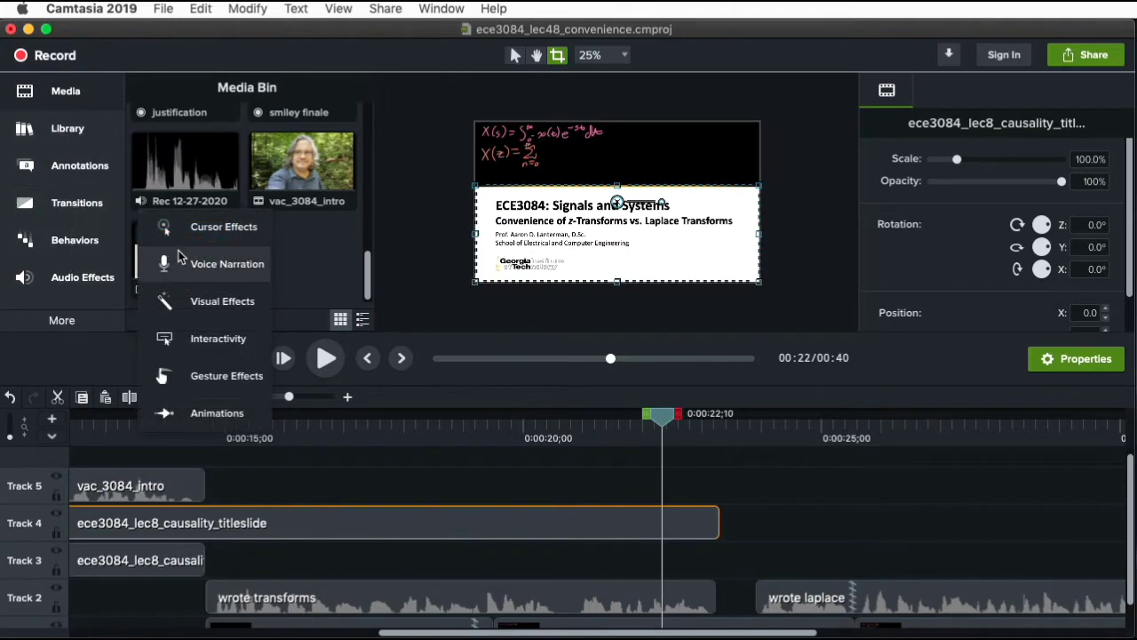
{"action": "left_click", "coordinate": [207, 417]}
{"action": "left_click_drag", "start_coordinate": [369, 181], "coordinate": [373, 157]}
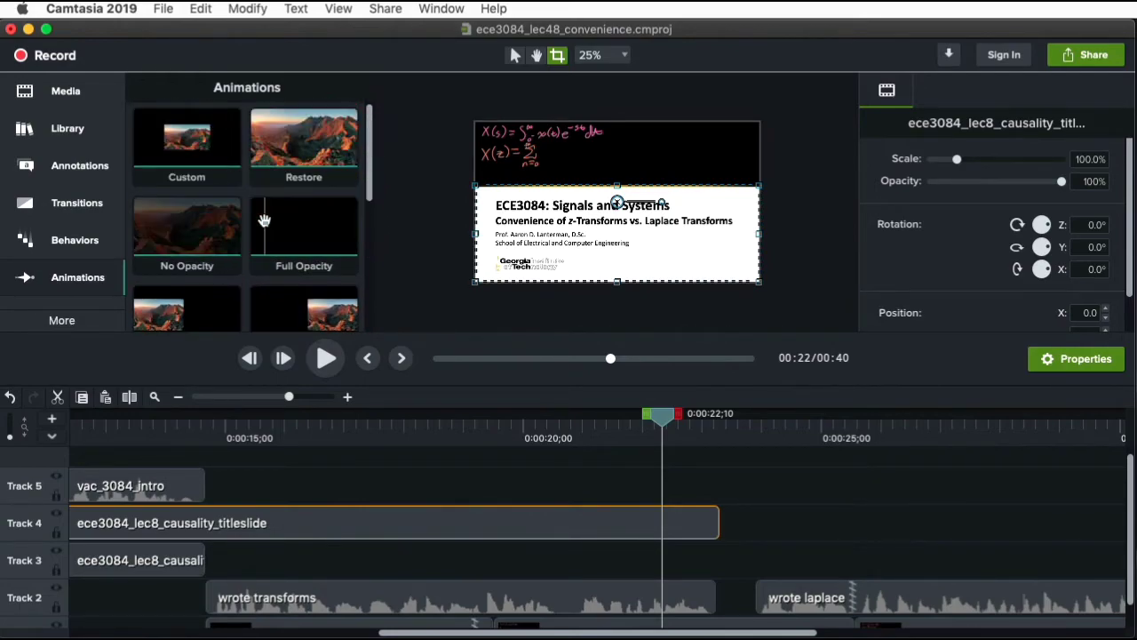
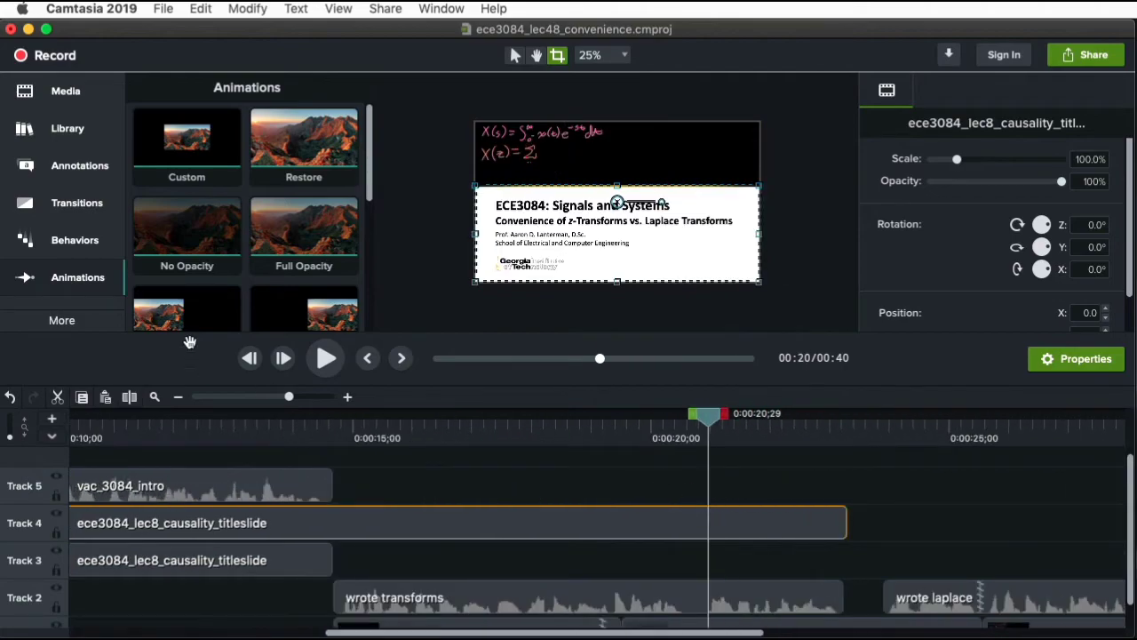
{"action": "left_click", "coordinate": [89, 204]}
{"action": "left_click", "coordinate": [92, 243]}
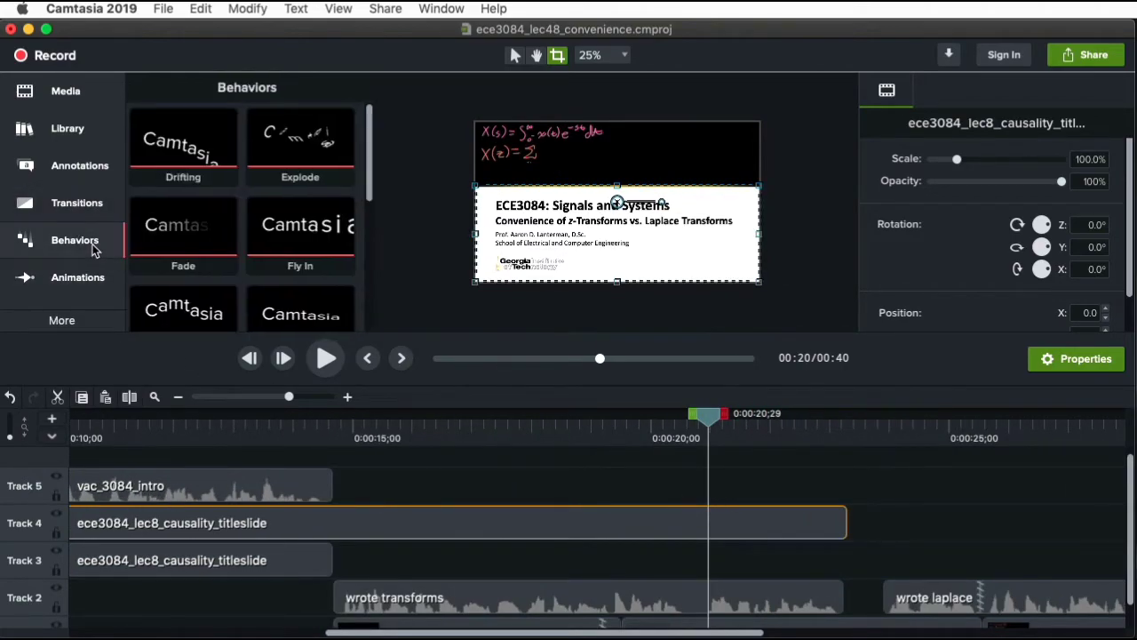
{"action": "left_click", "coordinate": [92, 212]}
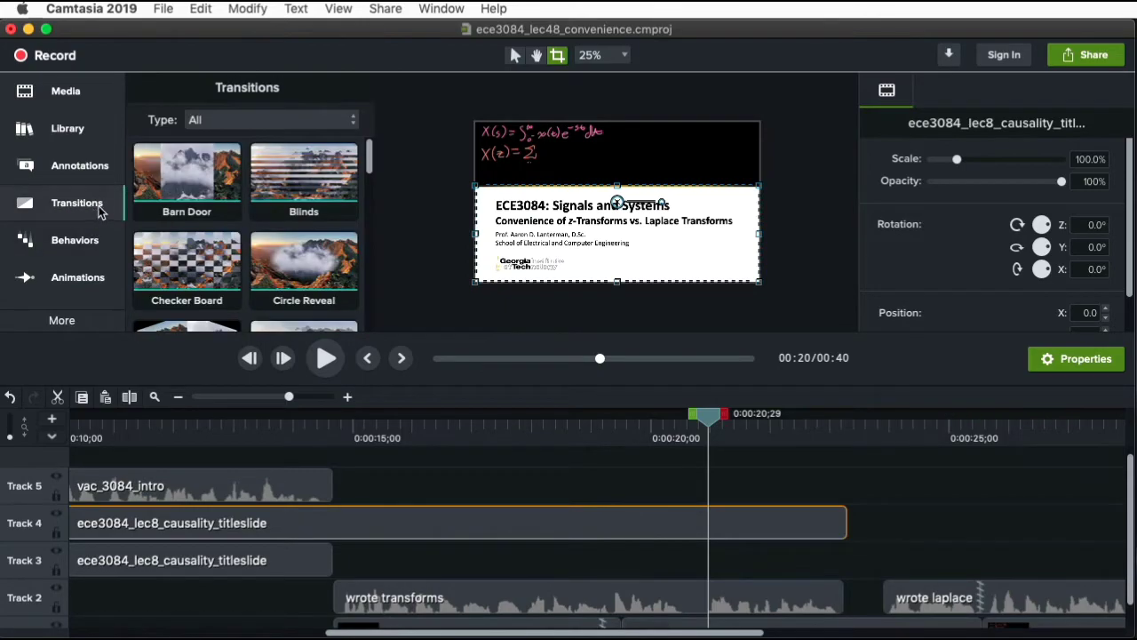
Add a Fade transition at the end of the Track 4 title slide, shorten it to about 0.6 s, and place the playhead at 0:00:22;08
{"action": "left_click_drag", "start_coordinate": [701, 417], "coordinate": [741, 414]}
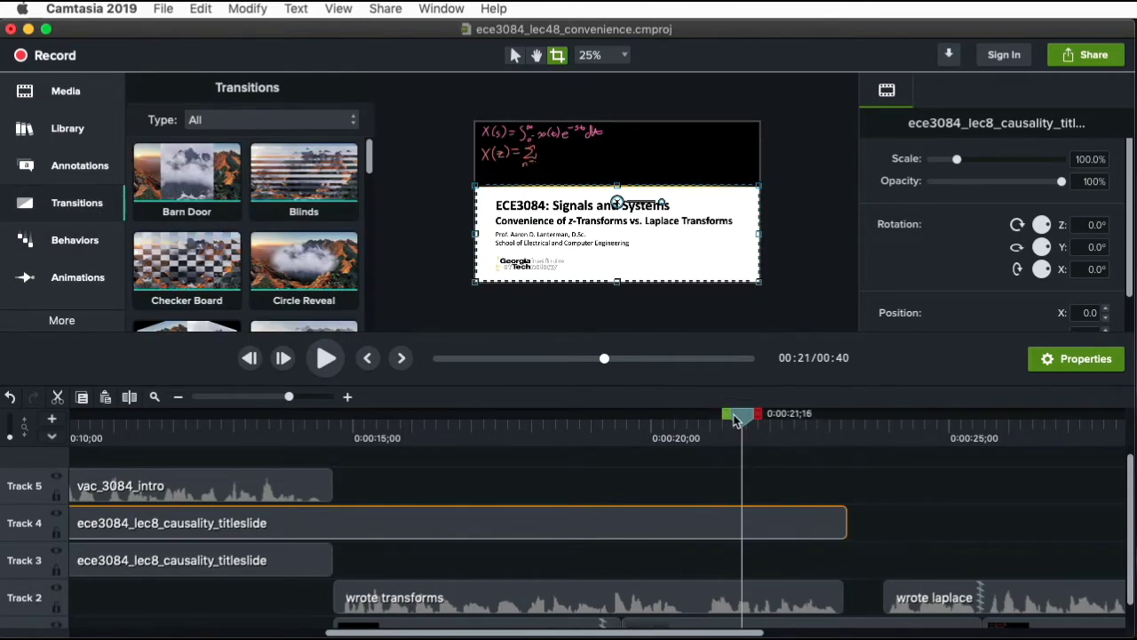
{"action": "left_click_drag", "start_coordinate": [371, 158], "coordinate": [374, 178]}
{"action": "left_click_drag", "start_coordinate": [304, 210], "coordinate": [807, 529]}
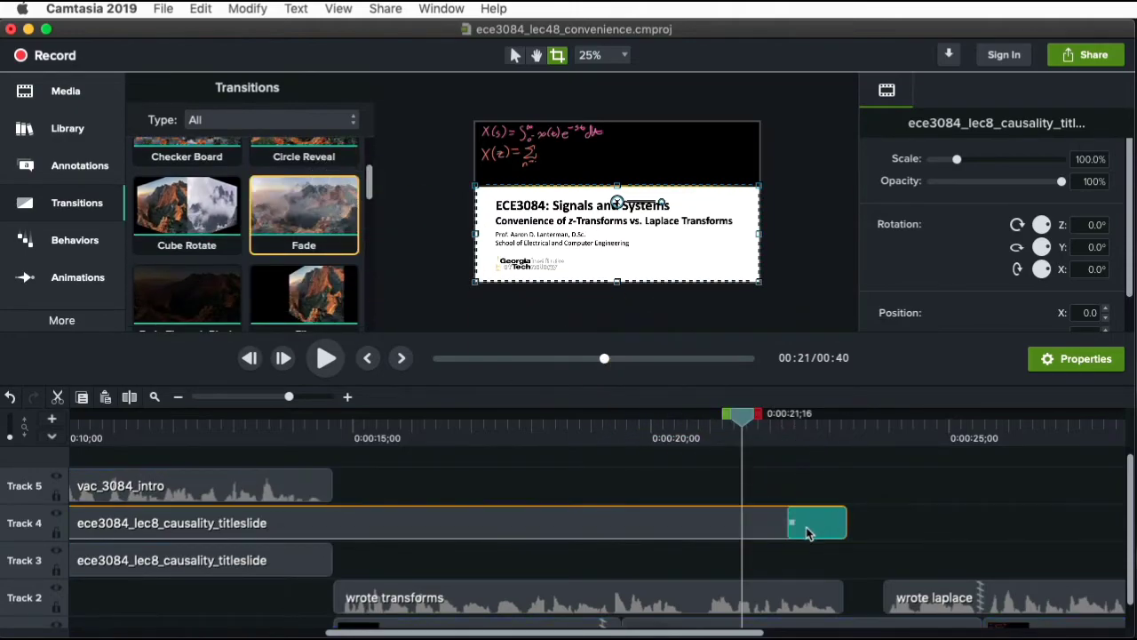
{"action": "left_click", "coordinate": [794, 528]}
{"action": "left_click_drag", "start_coordinate": [755, 412], "coordinate": [791, 413]}
{"action": "key", "text": "Left"}
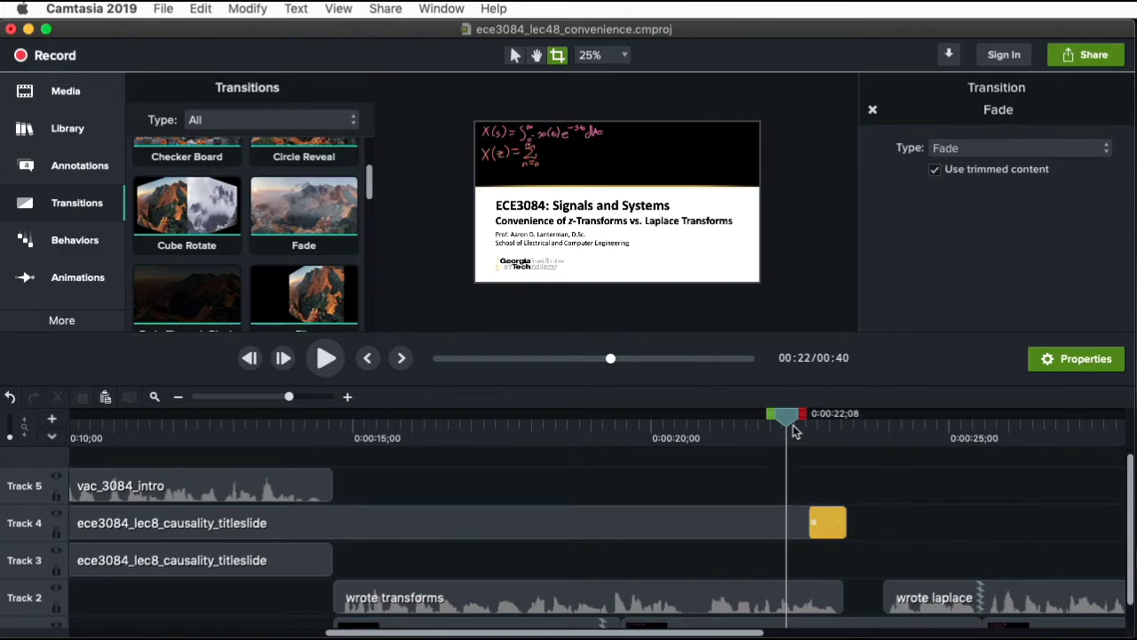
Play back the fade-out at the end of the Track 4 title slide twice
{"action": "key", "text": "space"}
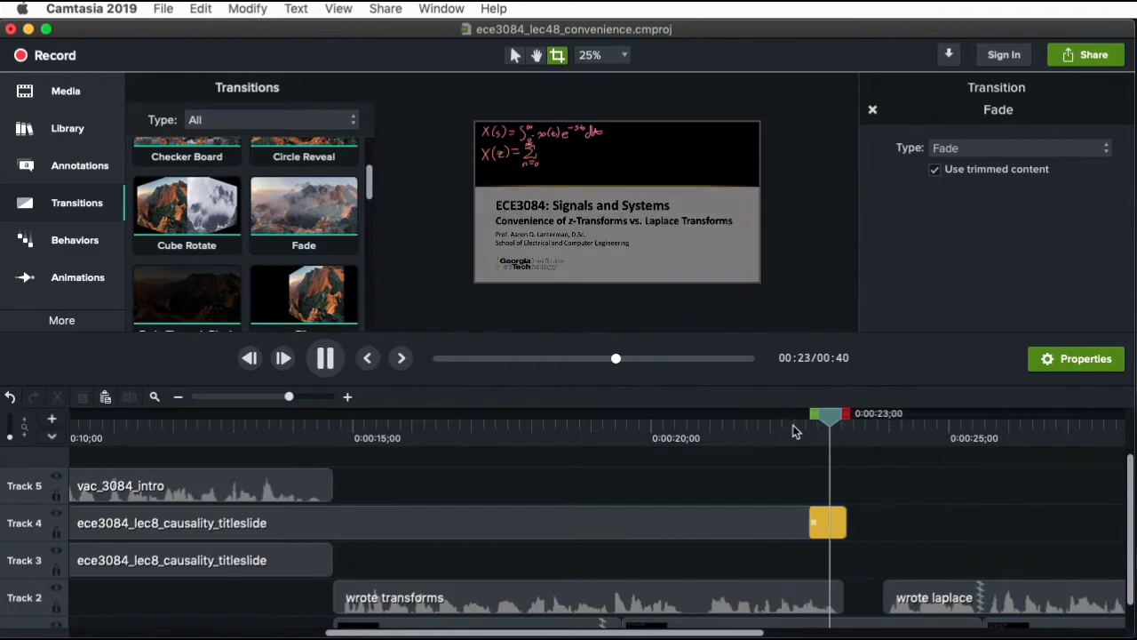
{"action": "key", "text": "space"}
{"action": "left_click", "coordinate": [719, 428]}
{"action": "key", "text": "space"}
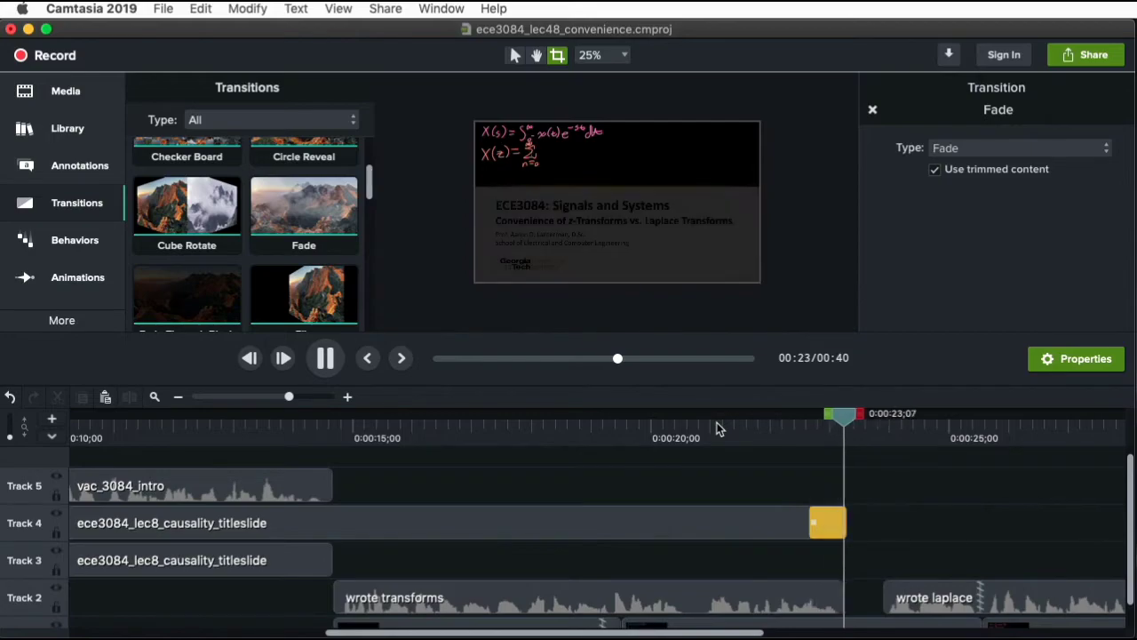
{"action": "left_click_drag", "start_coordinate": [870, 414], "coordinate": [806, 415]}
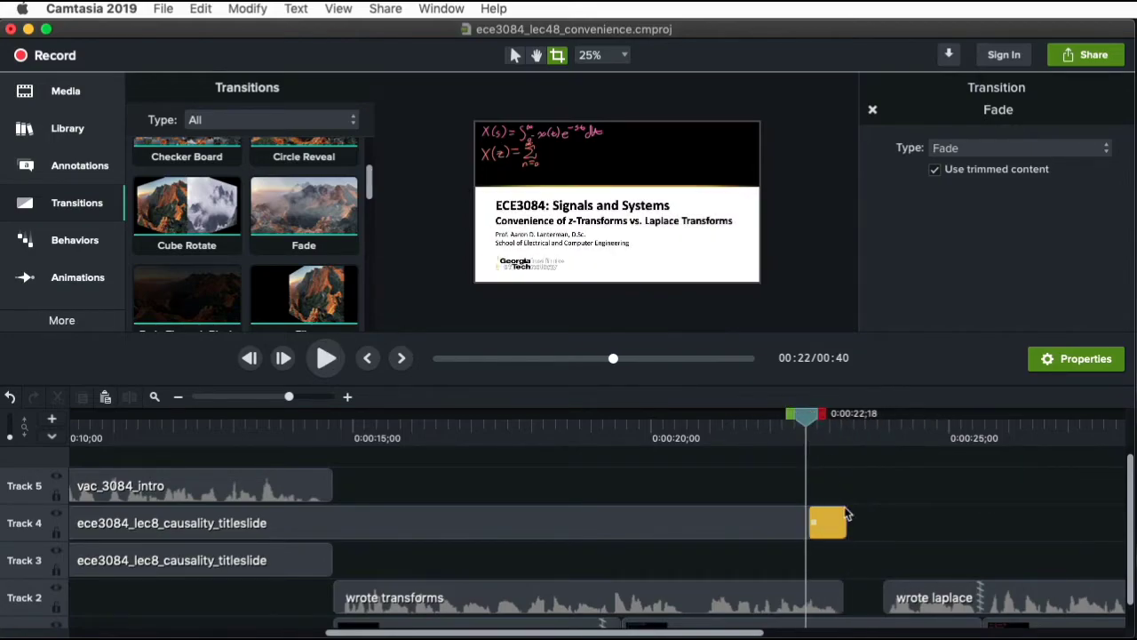
Try lengthening the Fade at the end of the Track 4 title slide to about 4 s, preview it, and undo the change
{"action": "left_click_drag", "start_coordinate": [736, 526], "coordinate": [604, 524]}
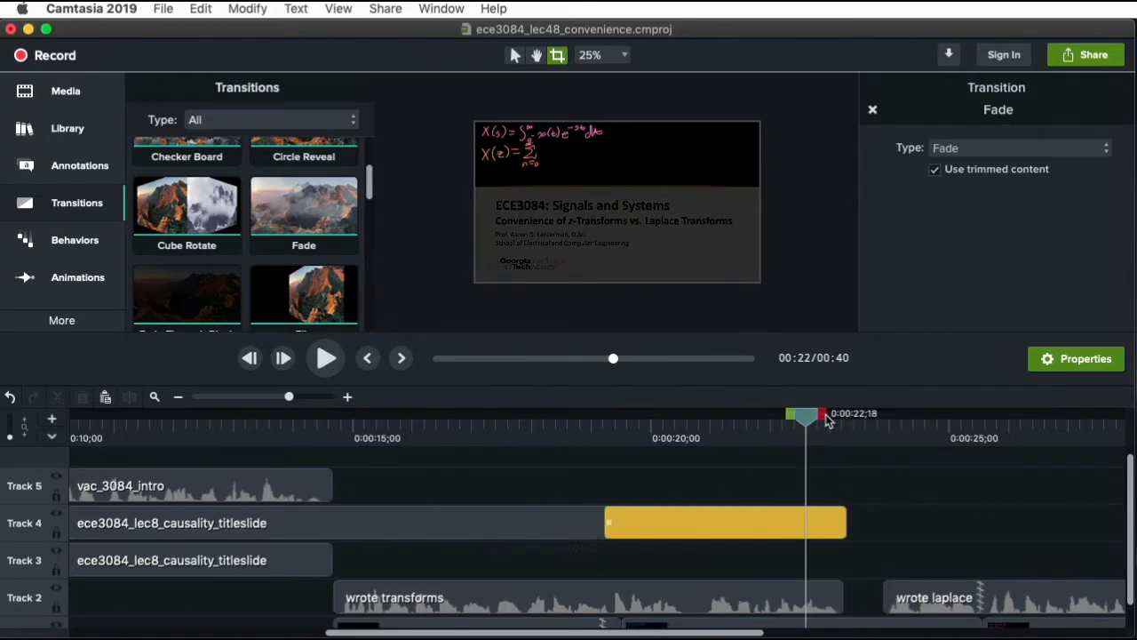
{"action": "left_click_drag", "start_coordinate": [804, 414], "coordinate": [483, 416]}
{"action": "key", "text": "space"}
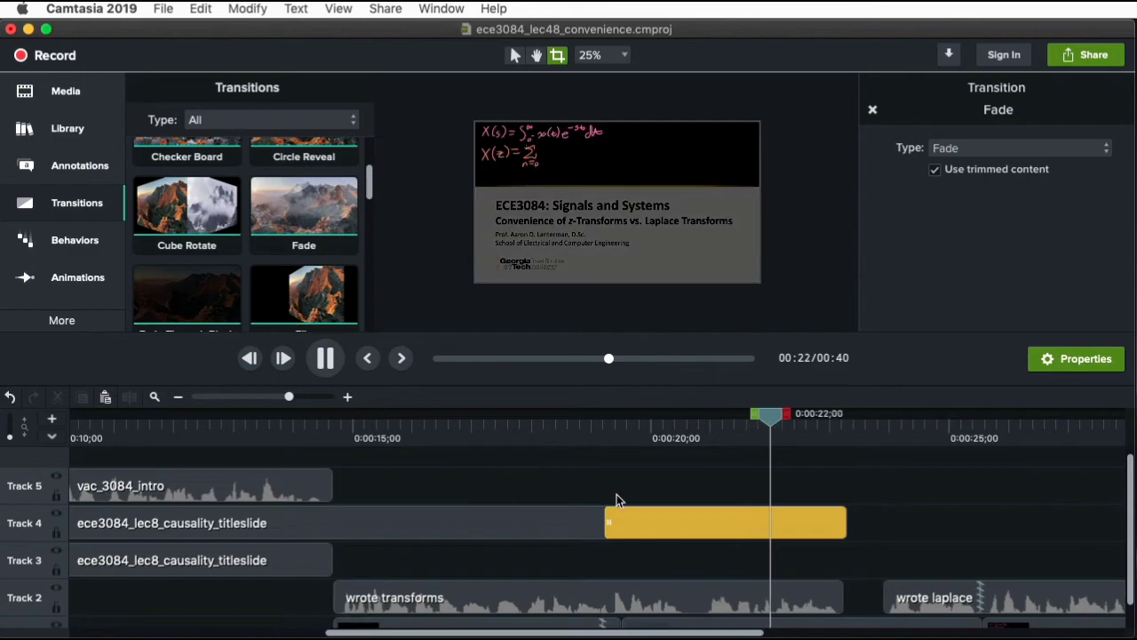
{"action": "key", "text": "space"}
{"action": "key", "text": "super+z"}
Preview the Track 4 fade-out and the switch from the intro to the first recording, and place the playhead at 0:00:14;02
{"action": "left_click_drag", "start_coordinate": [768, 416], "coordinate": [740, 418]}
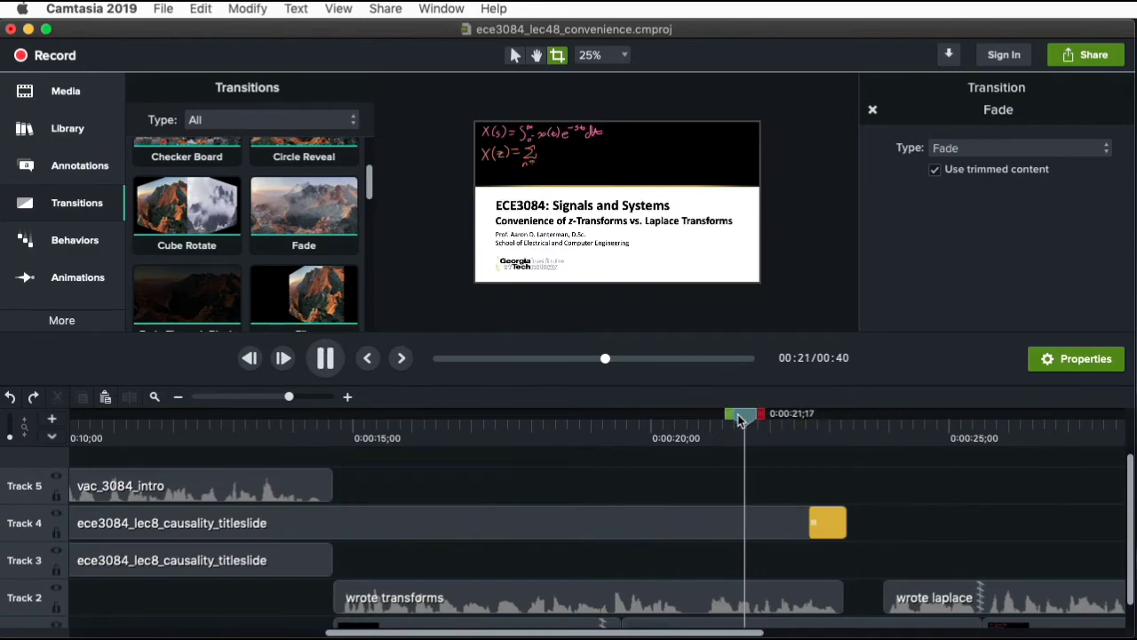
{"action": "key", "text": "space"}
{"action": "left_click_drag", "start_coordinate": [866, 424], "coordinate": [825, 391]}
{"action": "key", "text": "space"}
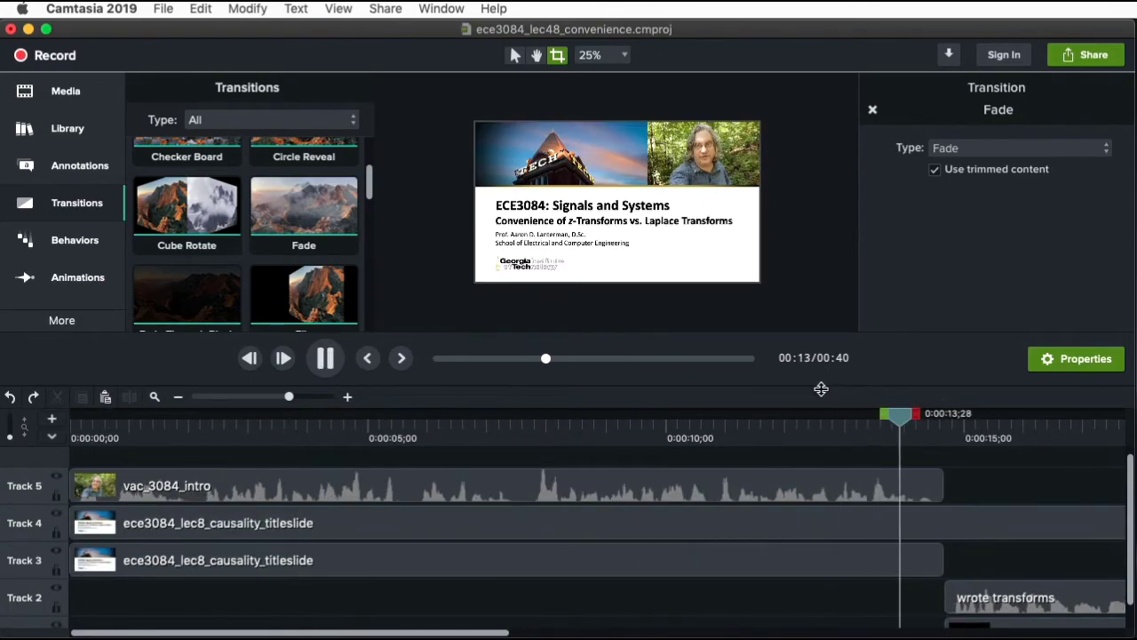
{"action": "left_click_drag", "start_coordinate": [982, 425], "coordinate": [919, 427]}
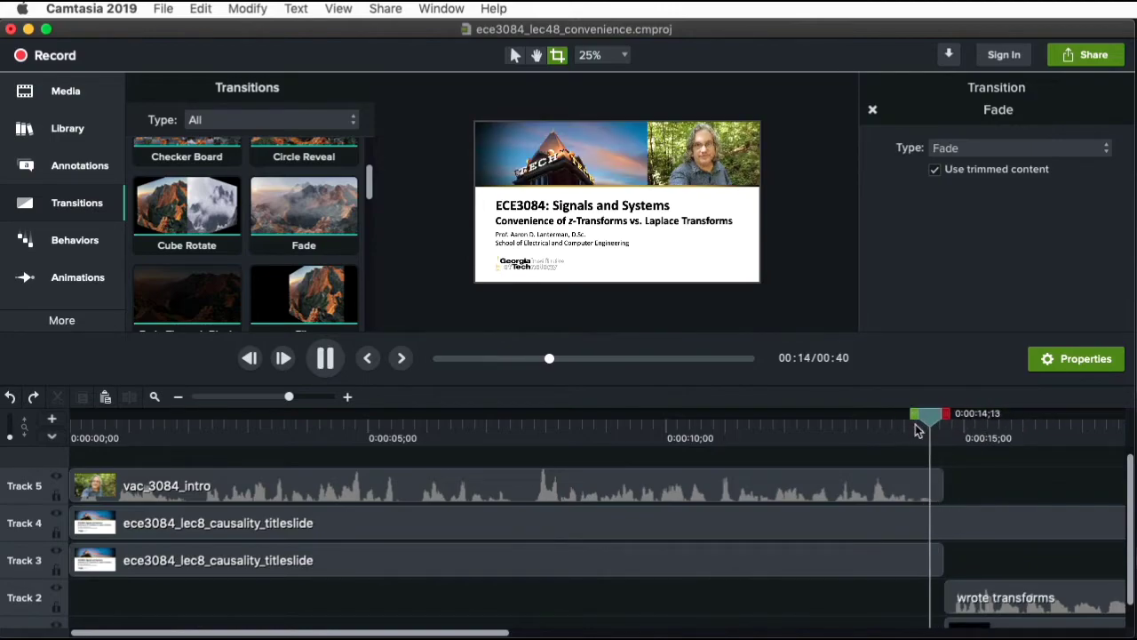
{"action": "left_click_drag", "start_coordinate": [1020, 431], "coordinate": [914, 445]}
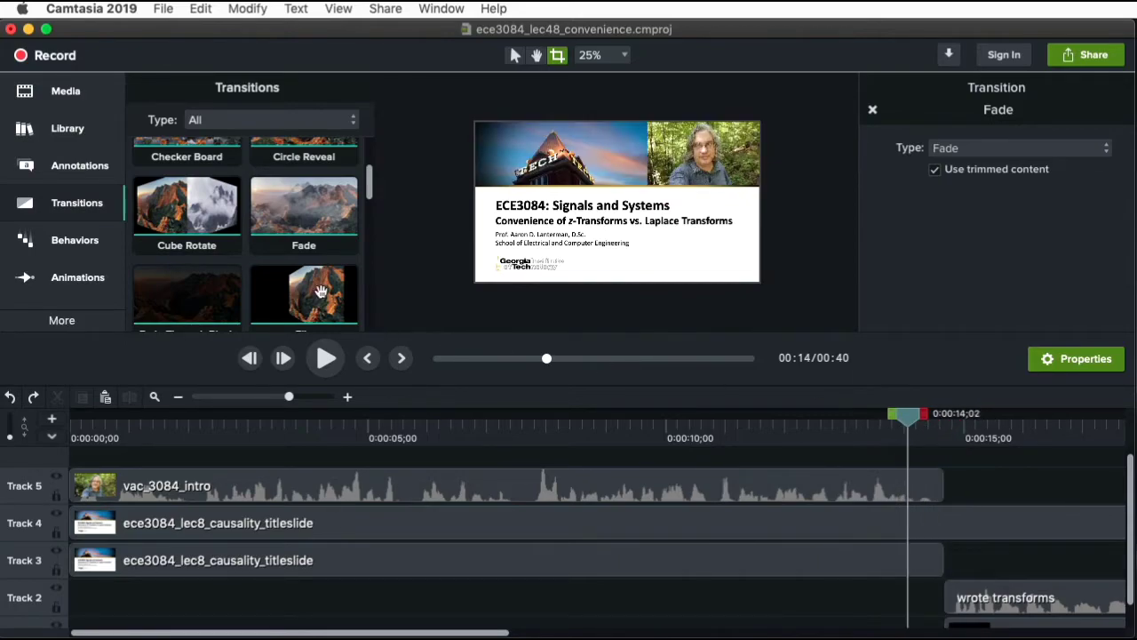
Add a Fade transition of about 0.6 s at the end of the Track 3 title slide and preview it
{"action": "left_click_drag", "start_coordinate": [304, 213], "coordinate": [908, 560]}
{"action": "left_click_drag", "start_coordinate": [911, 415], "coordinate": [838, 419]}
{"action": "key", "text": "space"}
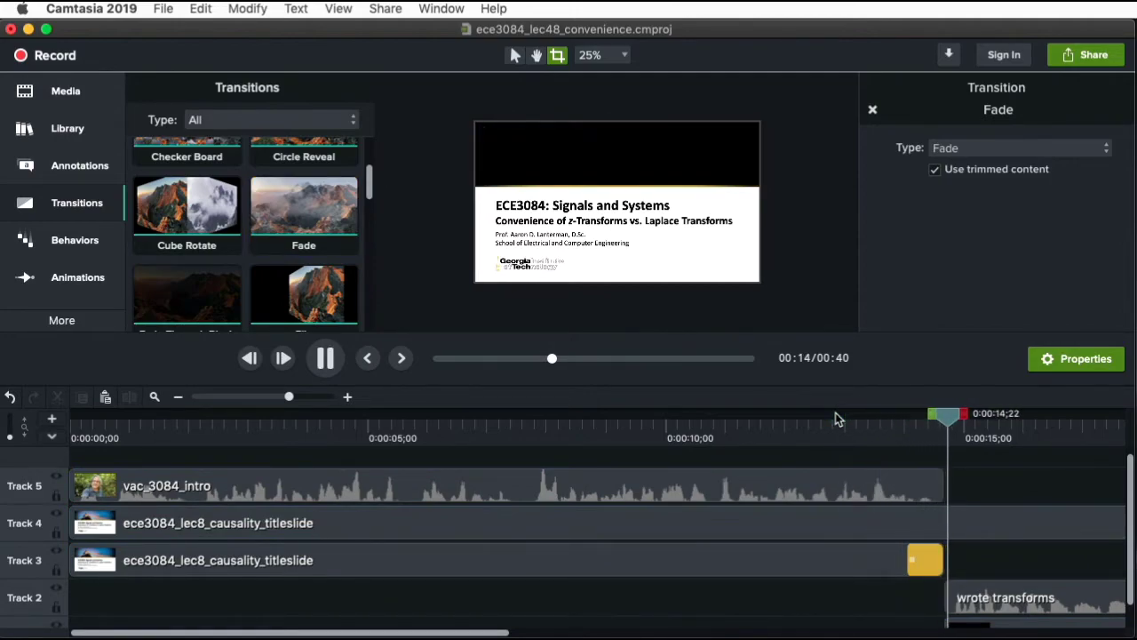
{"action": "key", "text": "space"}
{"action": "left_click", "coordinate": [893, 416]}
{"action": "key", "text": "space"}
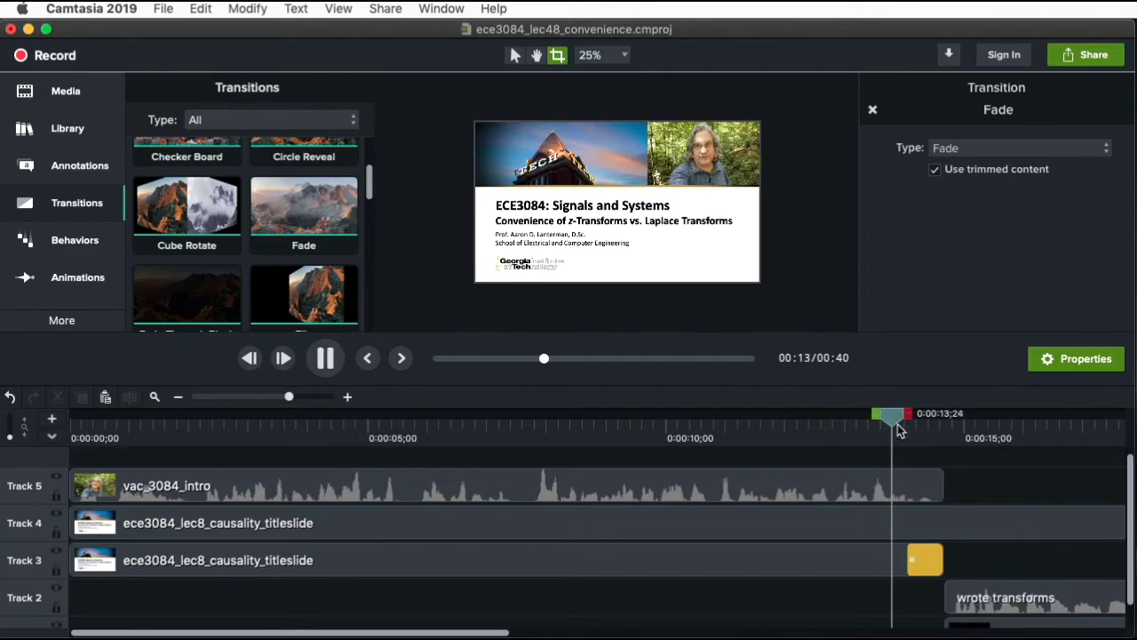
Play from just before the Track 3 fade through the Track 4 fade-out to about 0:00:24;15
{"action": "key", "text": "space"}
{"action": "left_click_drag", "start_coordinate": [936, 414], "coordinate": [859, 418]}
{"action": "key", "text": "space"}
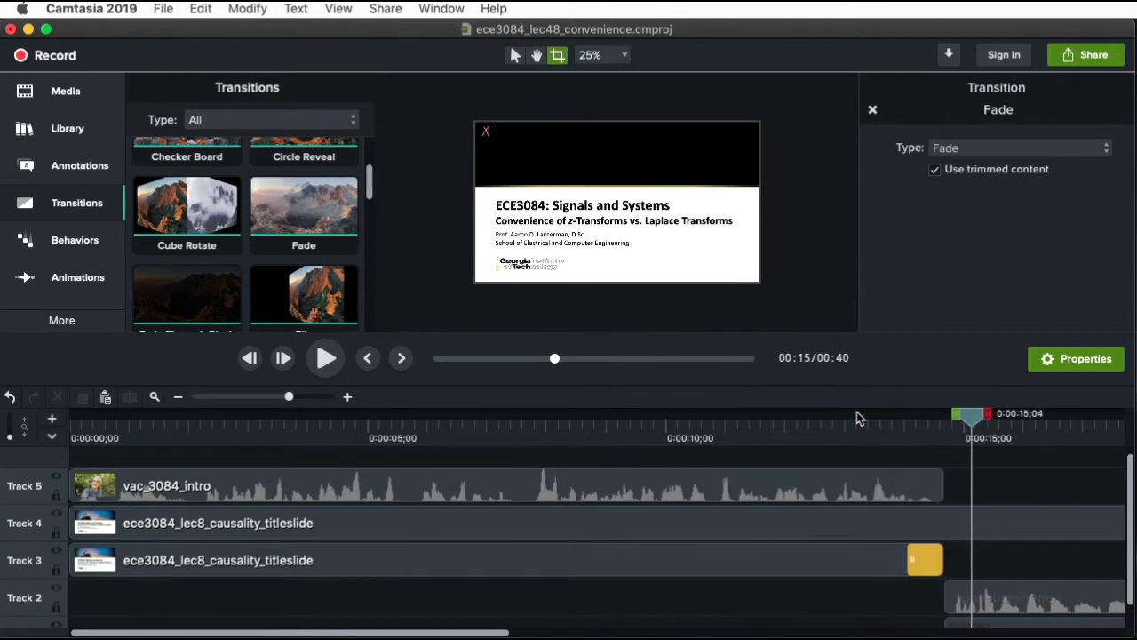
{"action": "key", "text": "space"}
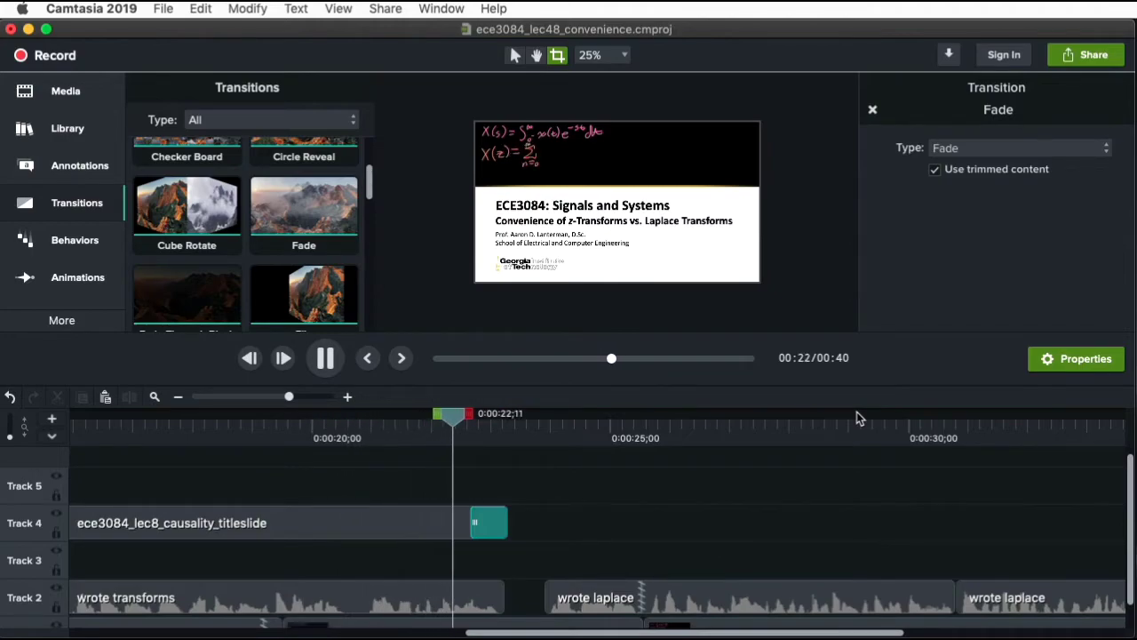
{"action": "key", "text": "space"}
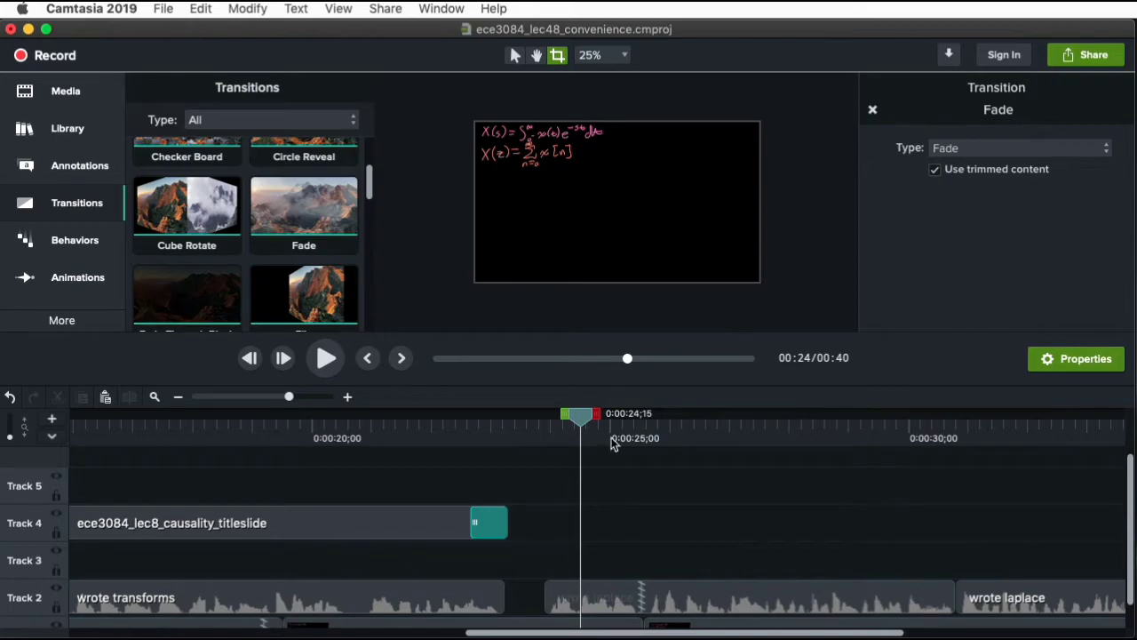
Return the playhead to 0:00:00;00 and play the opening seconds of vac_3084_intro
{"action": "left_click_drag", "start_coordinate": [580, 415], "coordinate": [339, 415]}
{"action": "left_click_drag", "start_coordinate": [643, 397], "coordinate": [10, 633]}
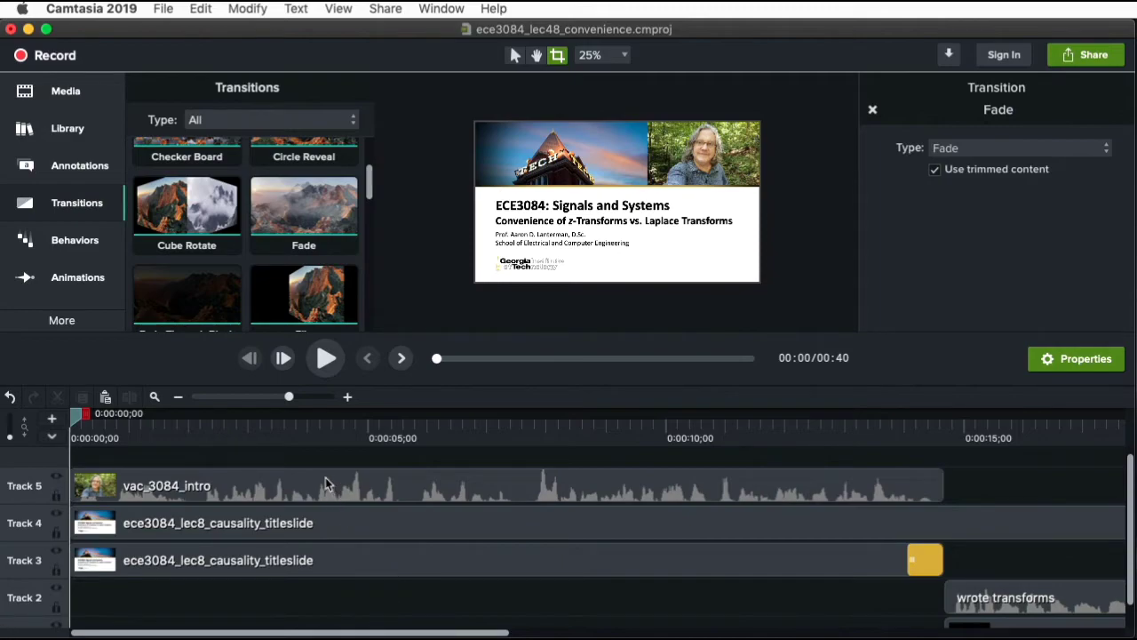
{"action": "key", "text": "space"}
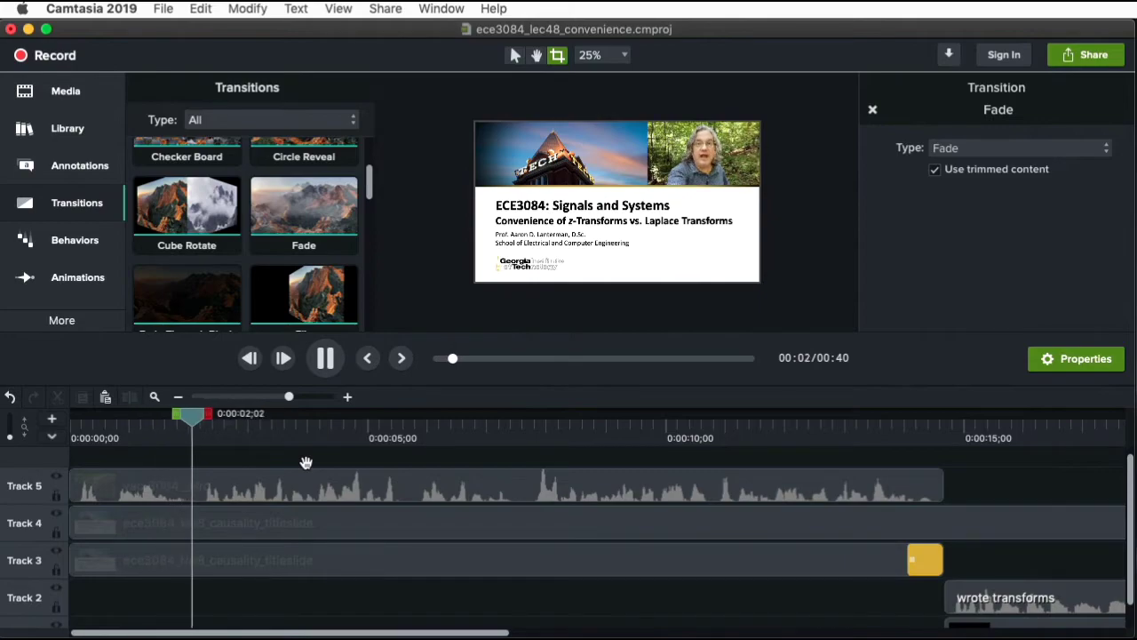
{"action": "key", "text": "space"}
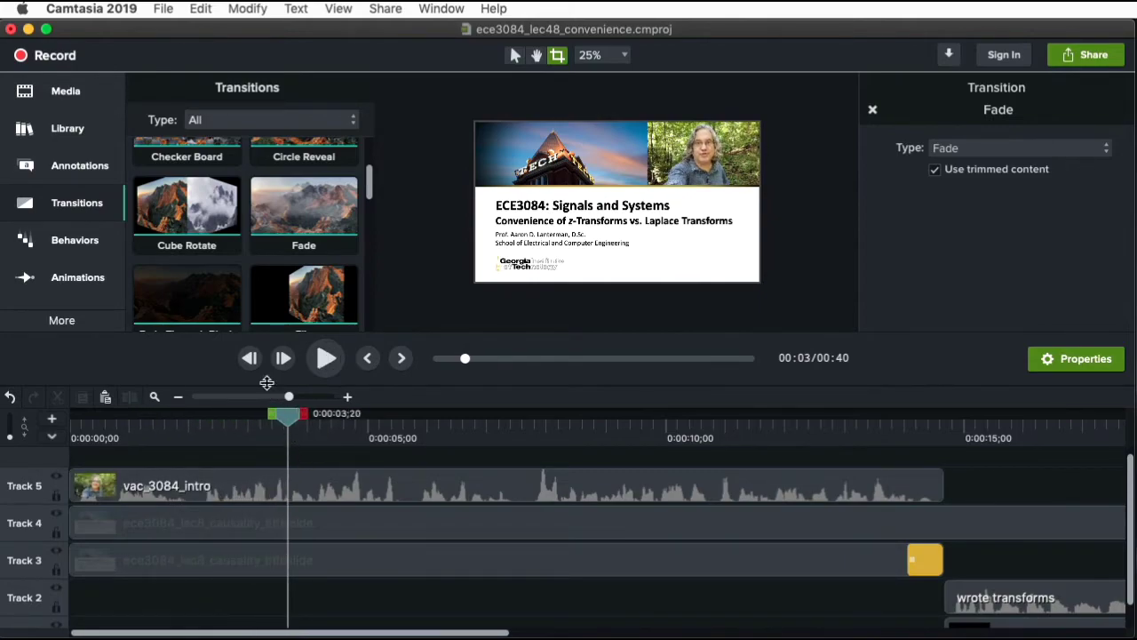
Try Fade transitions at the end and start of vac_3084_intro on Track 5, and preview both ends of the clip
{"action": "left_click_drag", "start_coordinate": [302, 206], "coordinate": [920, 495]}
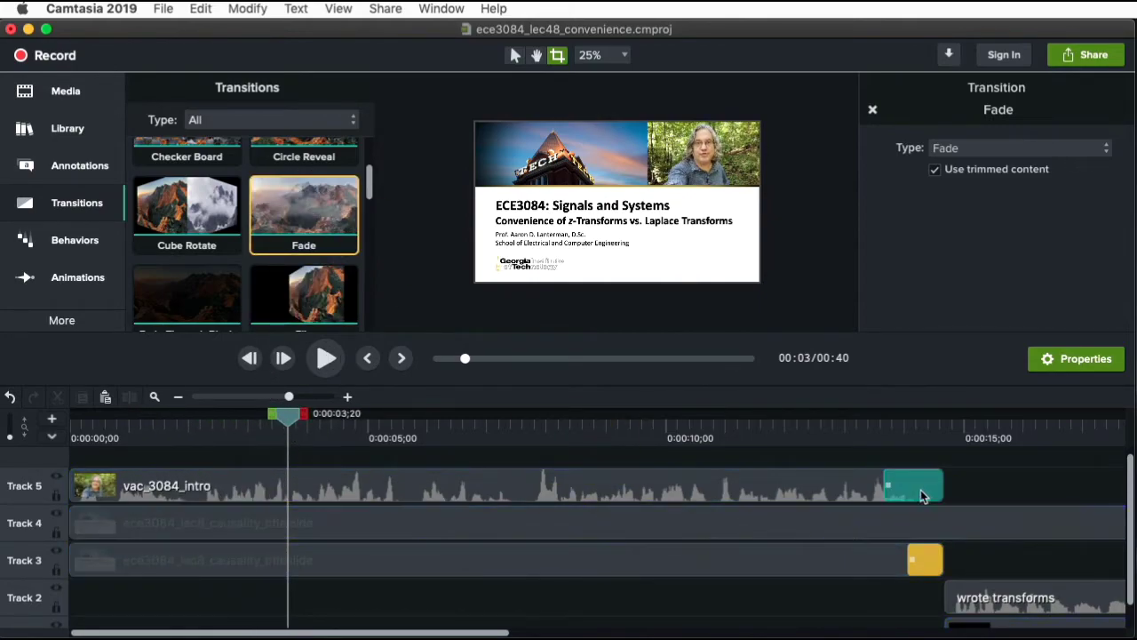
{"action": "left_click_drag", "start_coordinate": [333, 206], "coordinate": [88, 493]}
{"action": "left_click_drag", "start_coordinate": [291, 417], "coordinate": [2, 454]}
{"action": "key", "text": "space"}
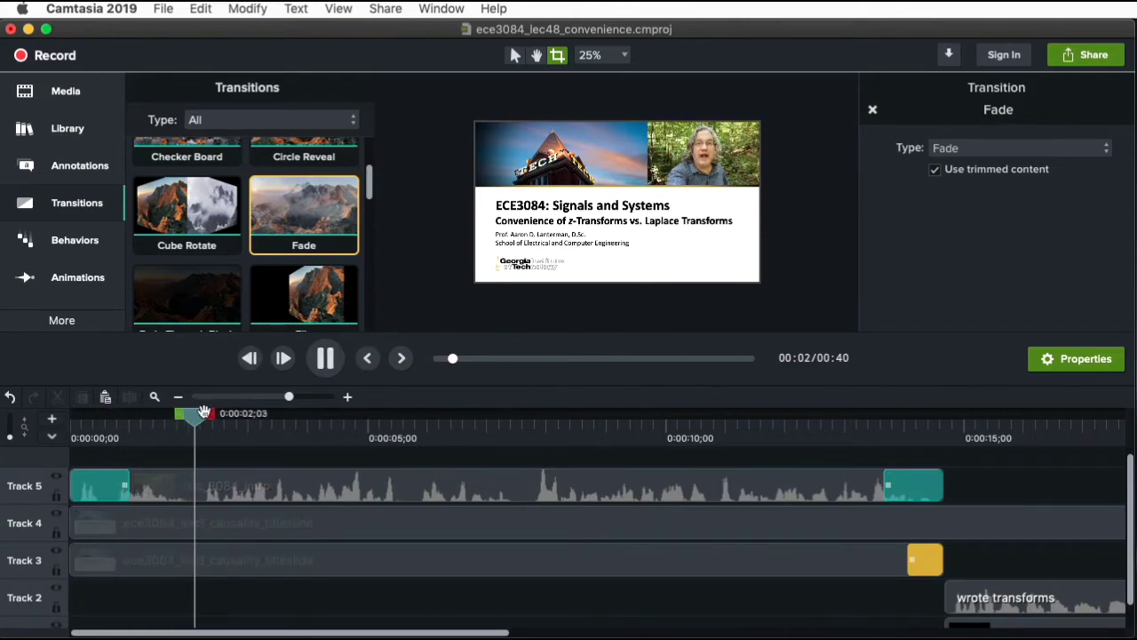
{"action": "left_click_drag", "start_coordinate": [233, 416], "coordinate": [844, 436]}
{"action": "key", "text": "space"}
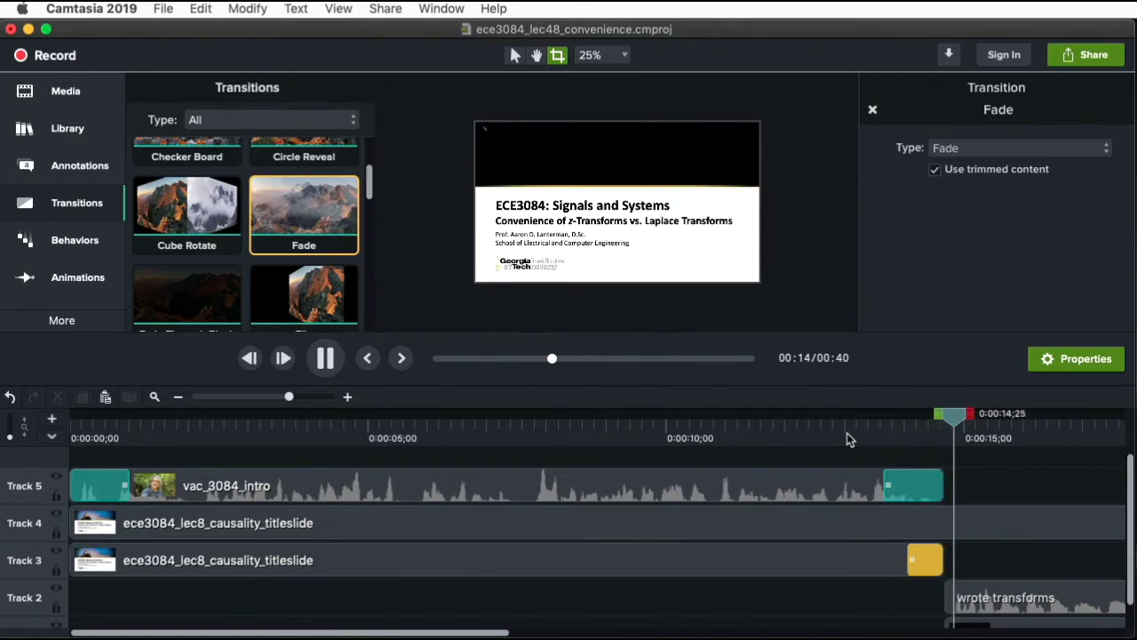
{"action": "key", "text": "space"}
Delete the Fade transitions from the end and start of vac_3084_intro
{"action": "left_click", "coordinate": [906, 484]}
{"action": "key", "text": "Delete"}
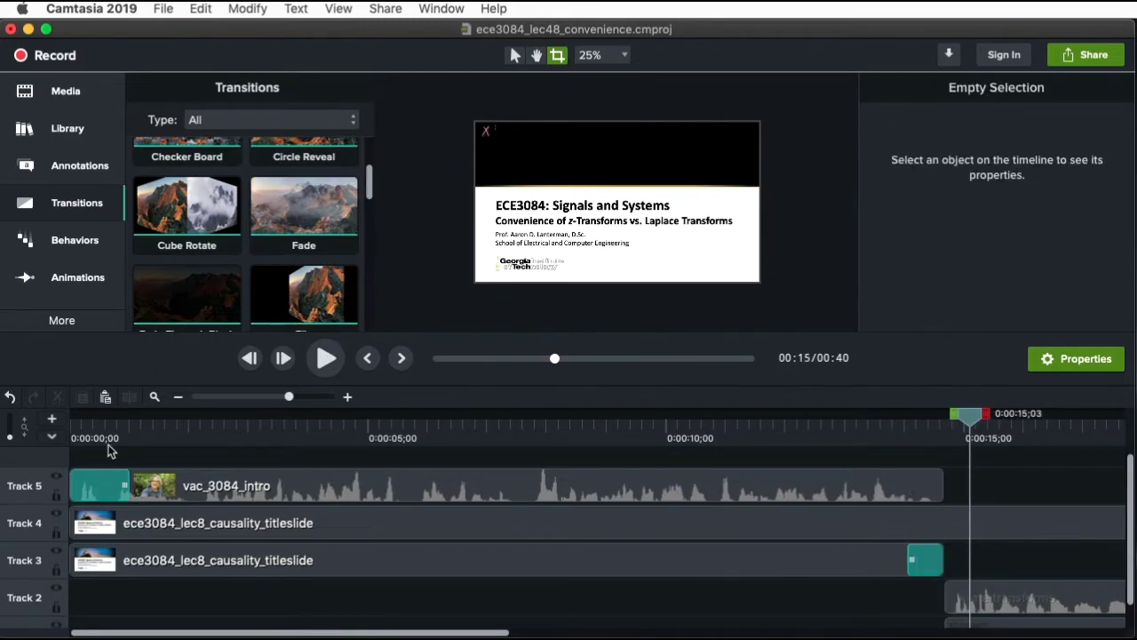
{"action": "left_click", "coordinate": [87, 489]}
{"action": "key", "text": "Delete"}
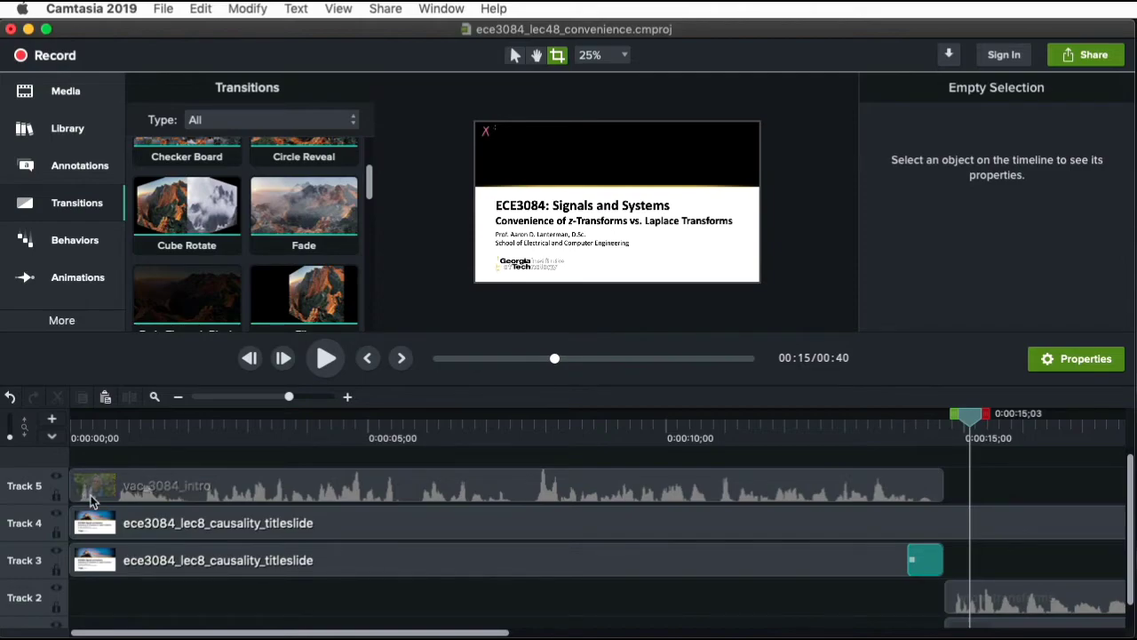
Apply the Fade behavior to vac_3084_intro on Track 5, show its During settings, and place the playhead at 0:00:05;28
{"action": "left_click", "coordinate": [75, 244]}
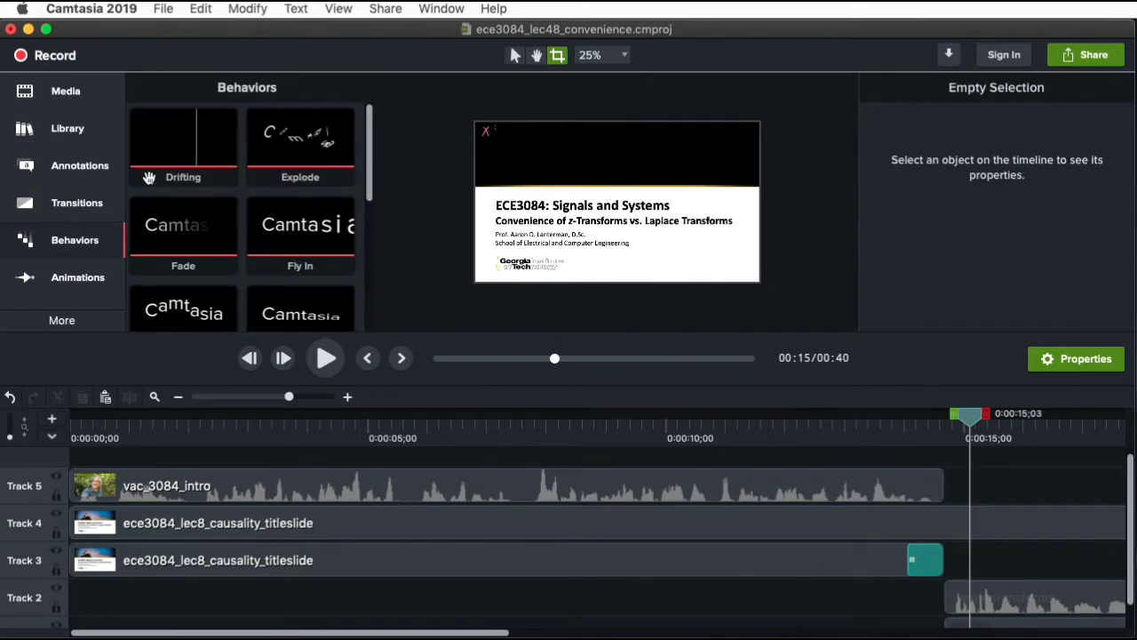
{"action": "left_click", "coordinate": [61, 247]}
{"action": "left_click", "coordinate": [62, 246]}
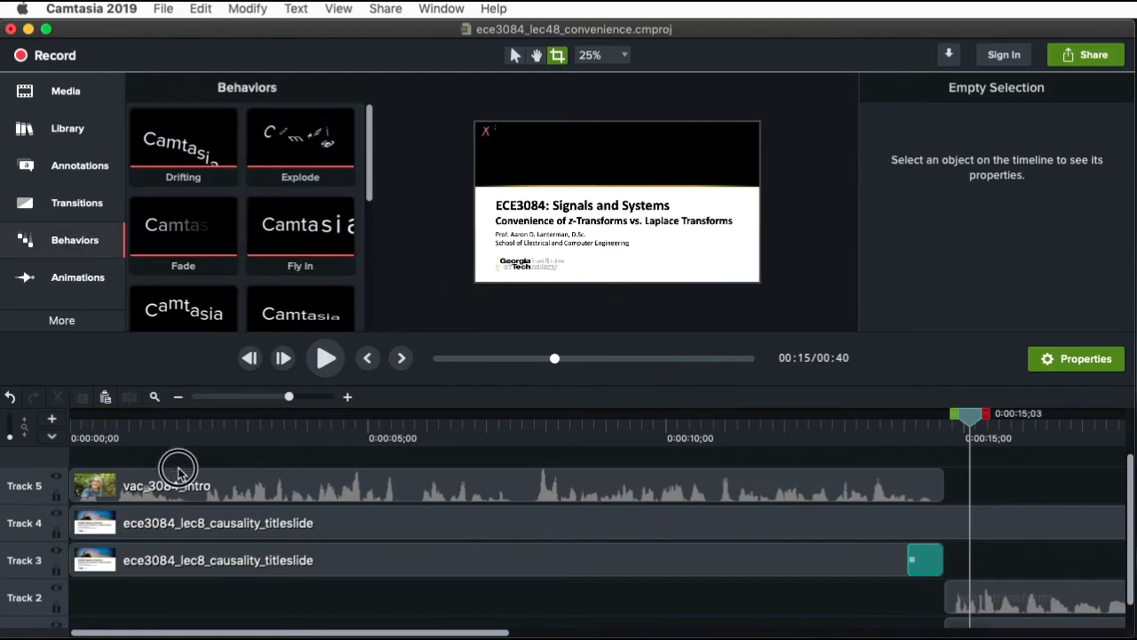
{"action": "left_click_drag", "start_coordinate": [202, 235], "coordinate": [320, 487]}
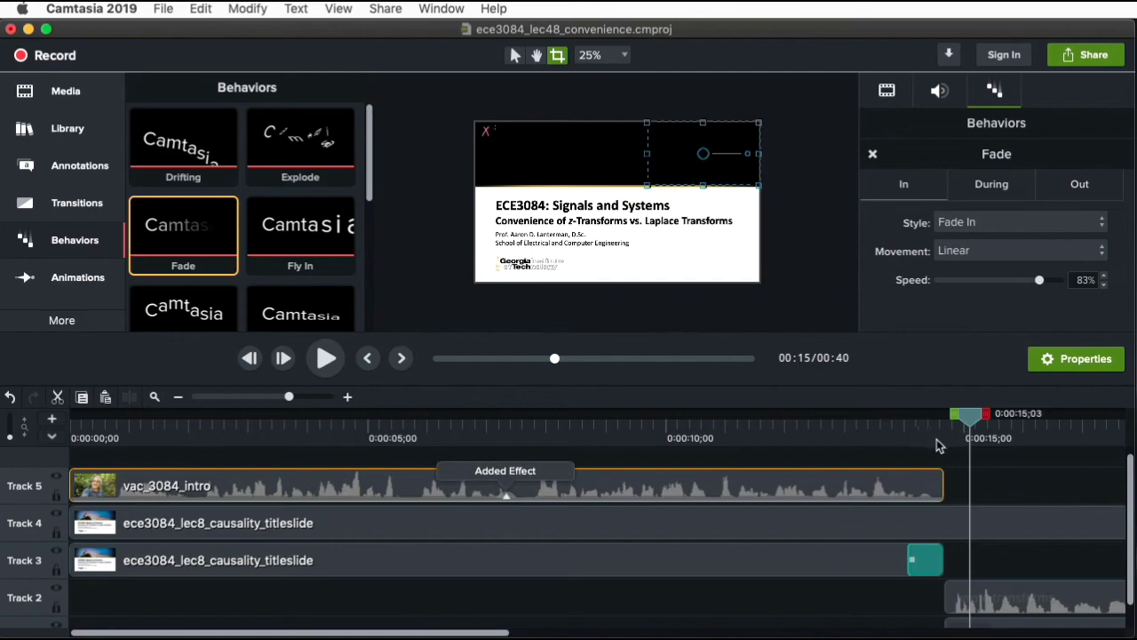
{"action": "left_click", "coordinate": [992, 184]}
{"action": "left_click_drag", "start_coordinate": [969, 413], "coordinate": [424, 419]}
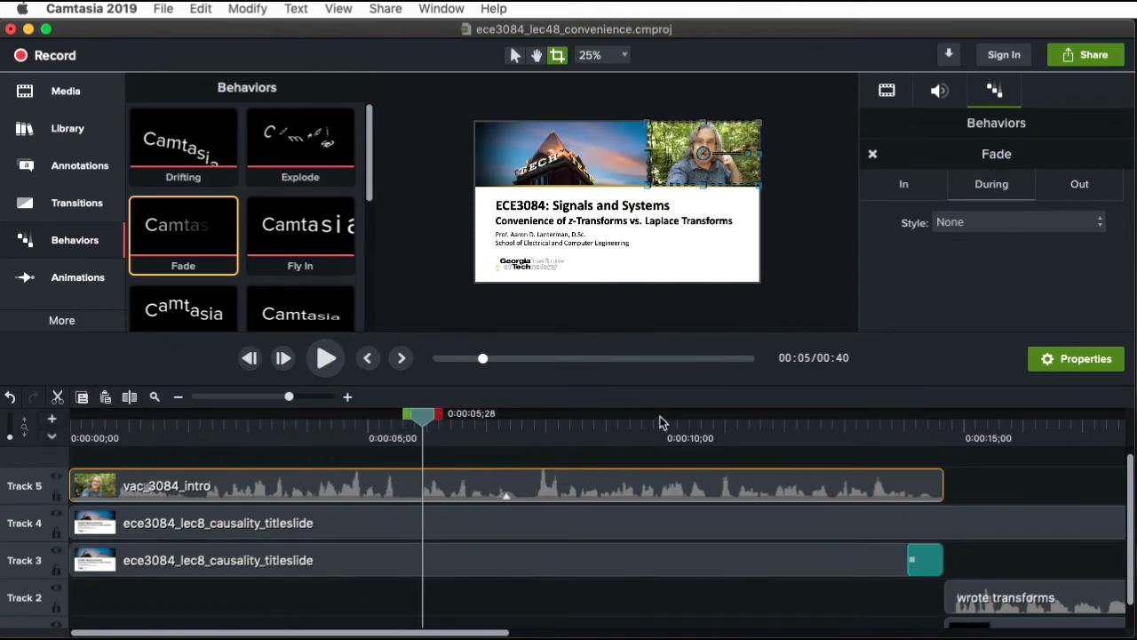
Examine the Fade effect attached to vac_3084_intro and the clip's visual, audio and behavior properties
{"action": "left_click", "coordinate": [505, 496]}
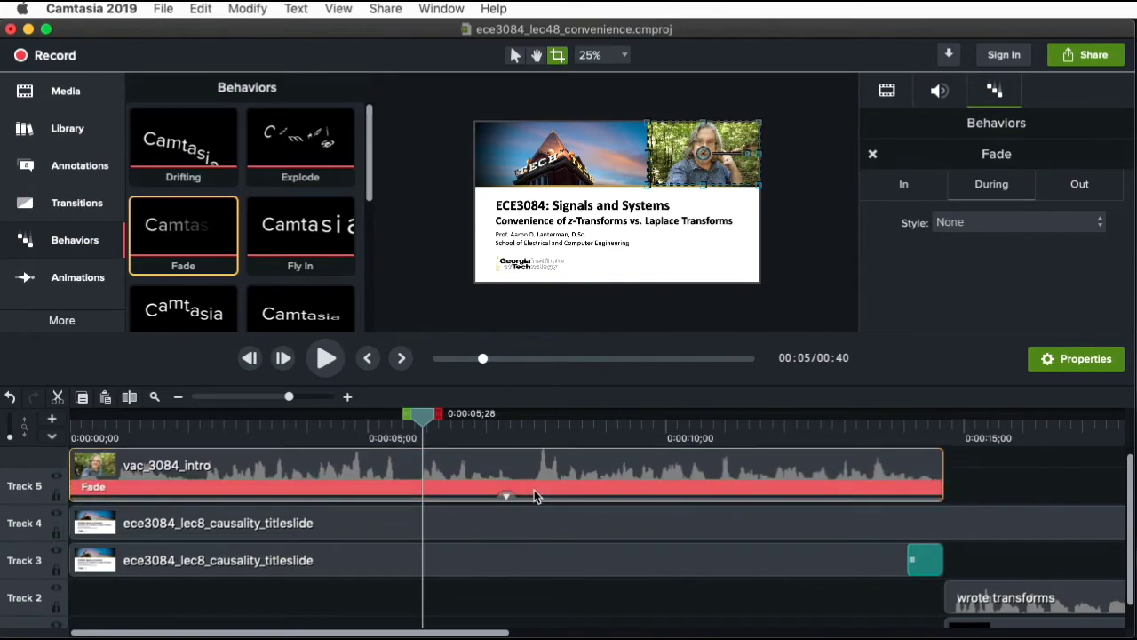
{"action": "left_click", "coordinate": [510, 492]}
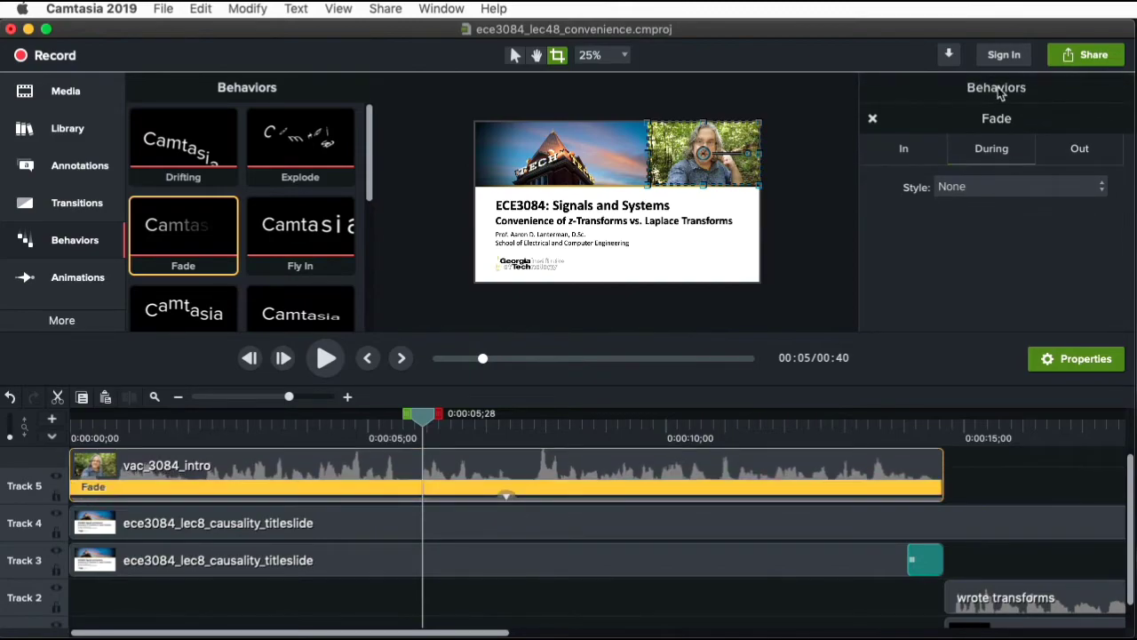
{"action": "left_click", "coordinate": [506, 496]}
{"action": "left_click", "coordinate": [1075, 358]}
{"action": "left_click", "coordinate": [1073, 359]}
{"action": "left_click", "coordinate": [935, 93]}
{"action": "left_click", "coordinate": [887, 91]}
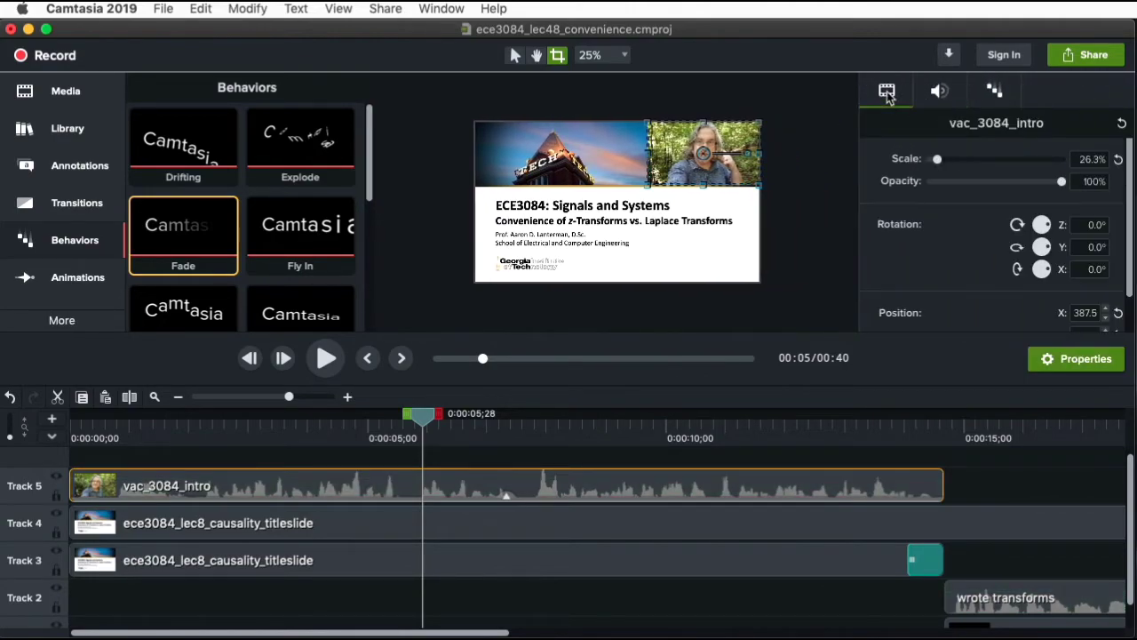
{"action": "left_click", "coordinate": [981, 93]}
{"action": "left_click", "coordinate": [920, 96]}
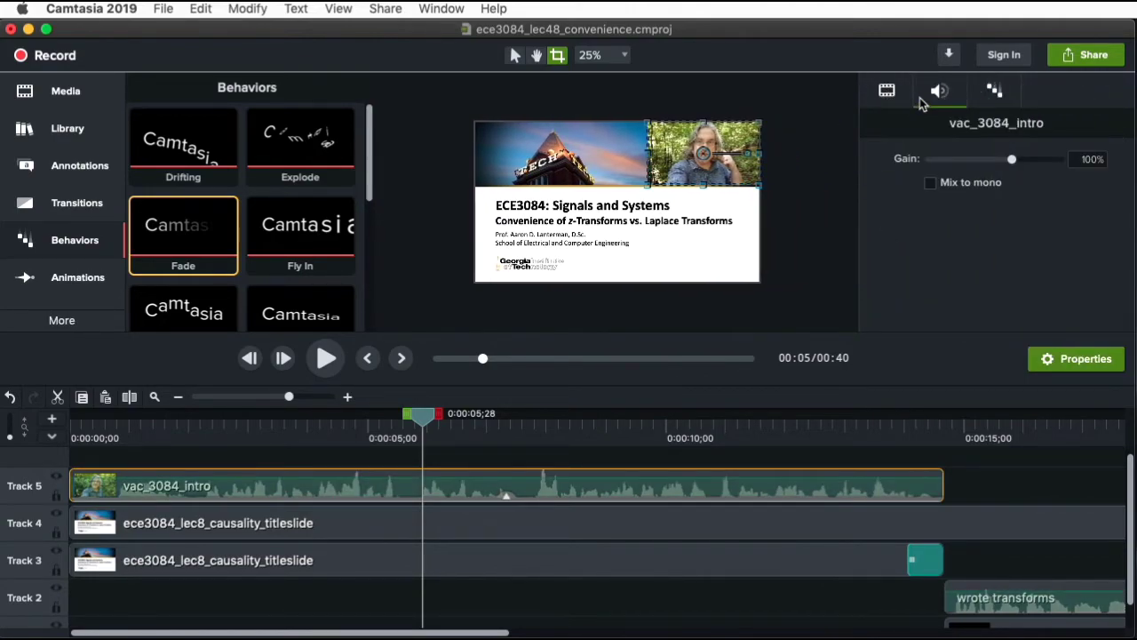
{"action": "left_click", "coordinate": [889, 93]}
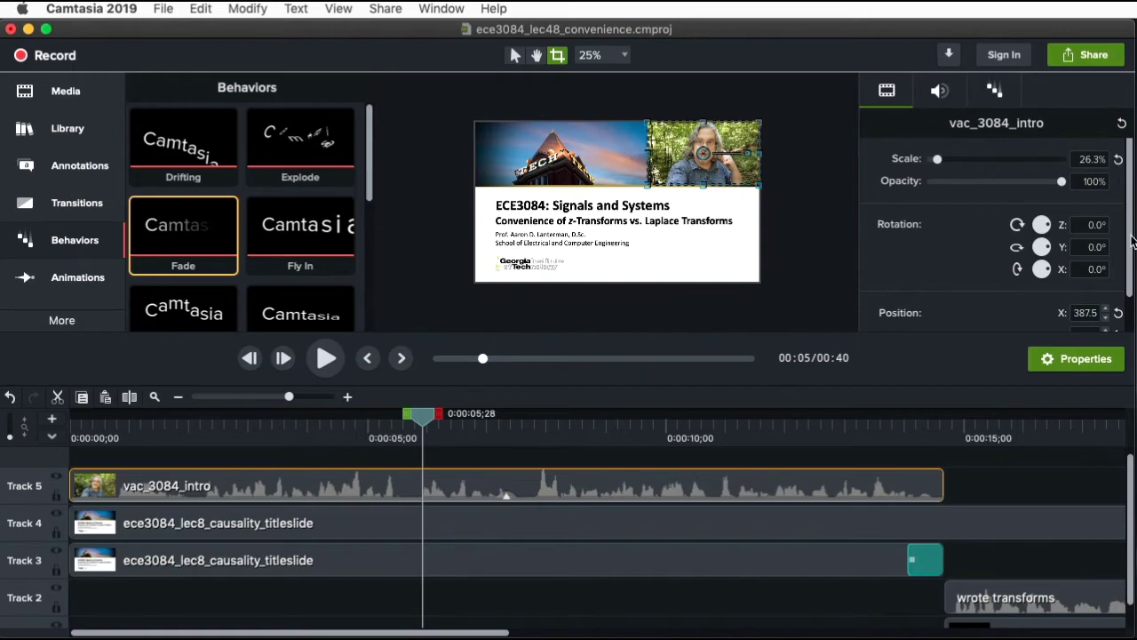
Try rotating vac_3084_intro around Z to 45° and to -19.6°, and undo the rotation
{"action": "scroll", "coordinate": [1127, 258], "scroll_direction": "down", "scroll_amount": 2}
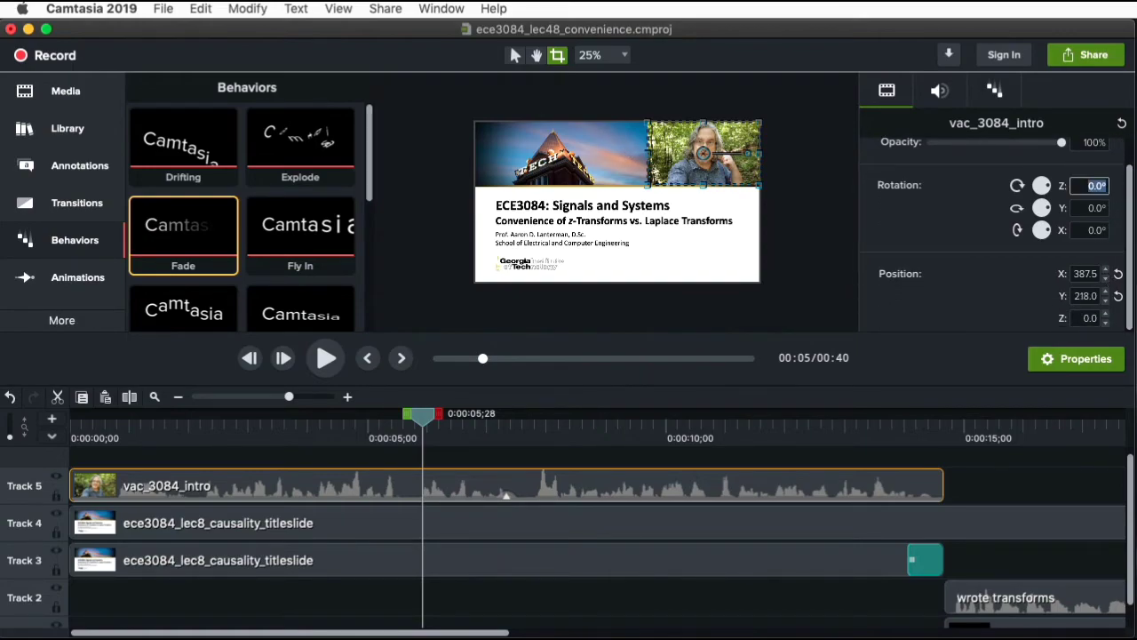
{"action": "key", "text": "Return"}
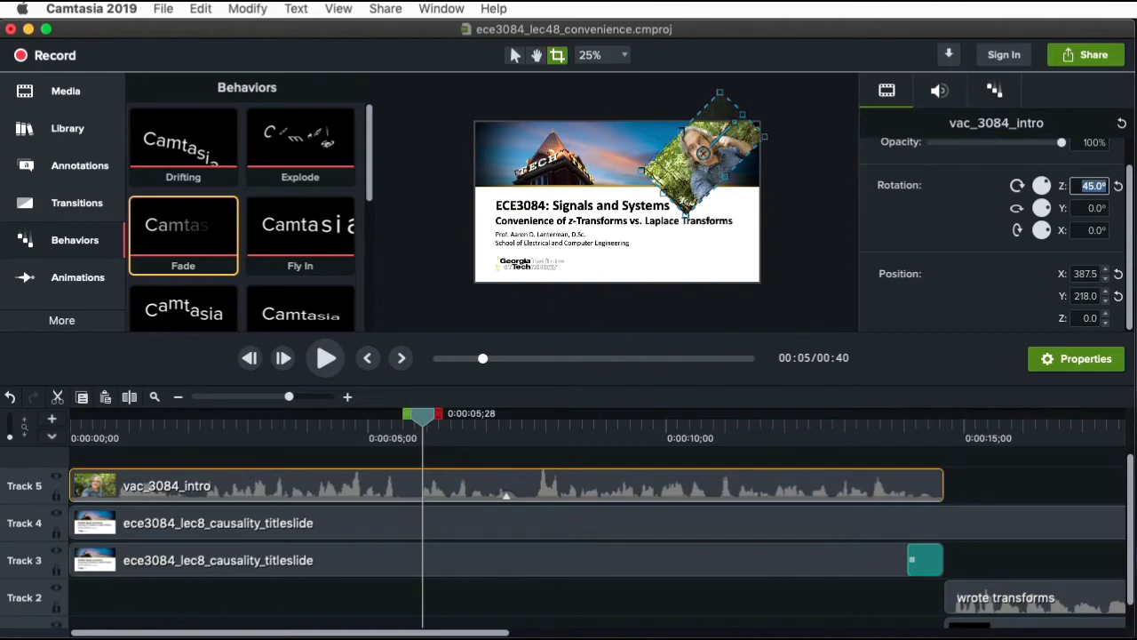
{"action": "key", "text": "Return"}
{"action": "mouse_move", "coordinate": [762, 189]}
{"action": "left_mouse_down"}
{"action": "mouse_move", "coordinate": [736, 209]}
{"action": "mouse_move", "coordinate": [763, 189]}
{"action": "mouse_move", "coordinate": [736, 209]}
{"action": "mouse_move", "coordinate": [750, 200]}
{"action": "left_mouse_up"}
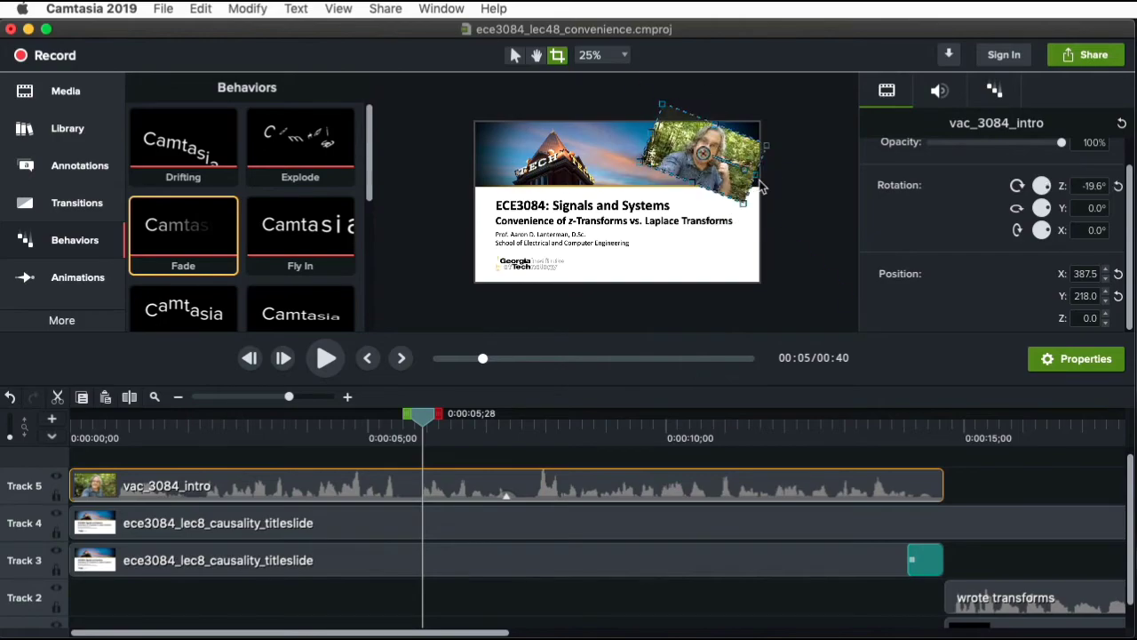
{"action": "key", "text": "super+z"}
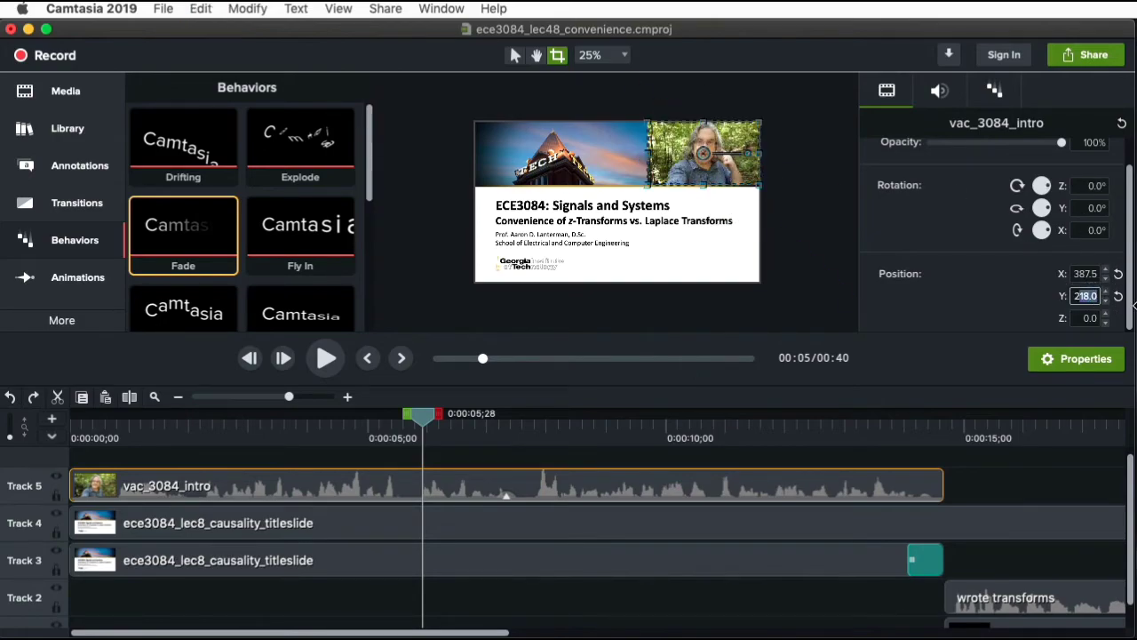
Try setting the Y position of vac_3084_intro to 200, and undo the move
{"action": "type", "text": "200"}
{"action": "key", "text": "Return"}
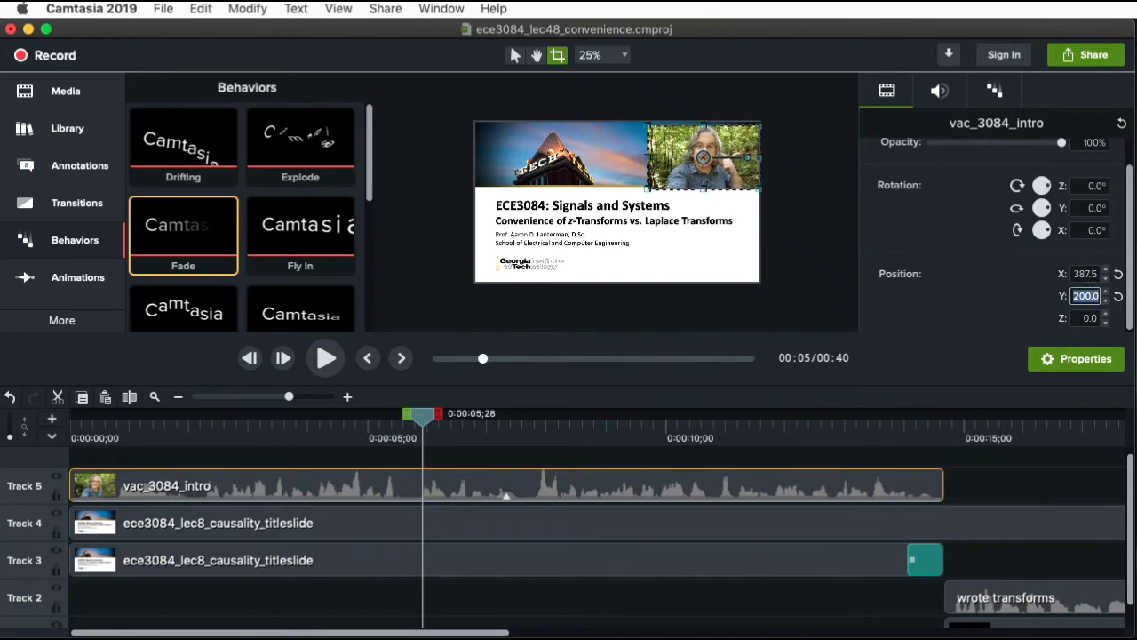
{"action": "key", "text": "super+z"}
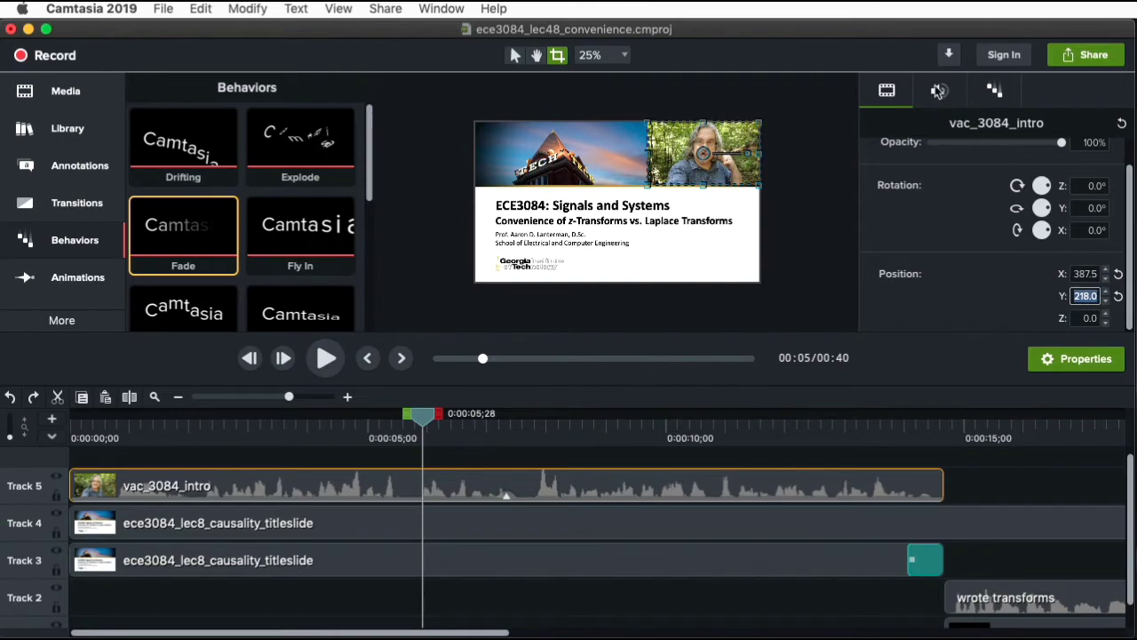
Review the audio properties of vac_3084_intro and the In and Out settings of its Fade behavior
{"action": "left_click", "coordinate": [940, 93]}
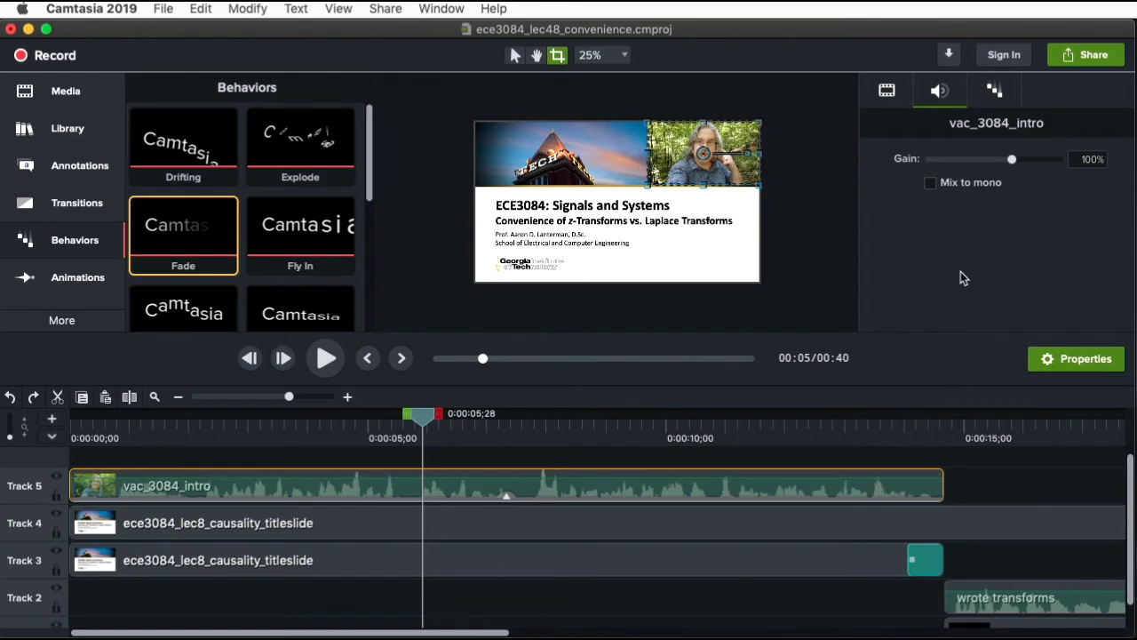
{"action": "left_click", "coordinate": [996, 92]}
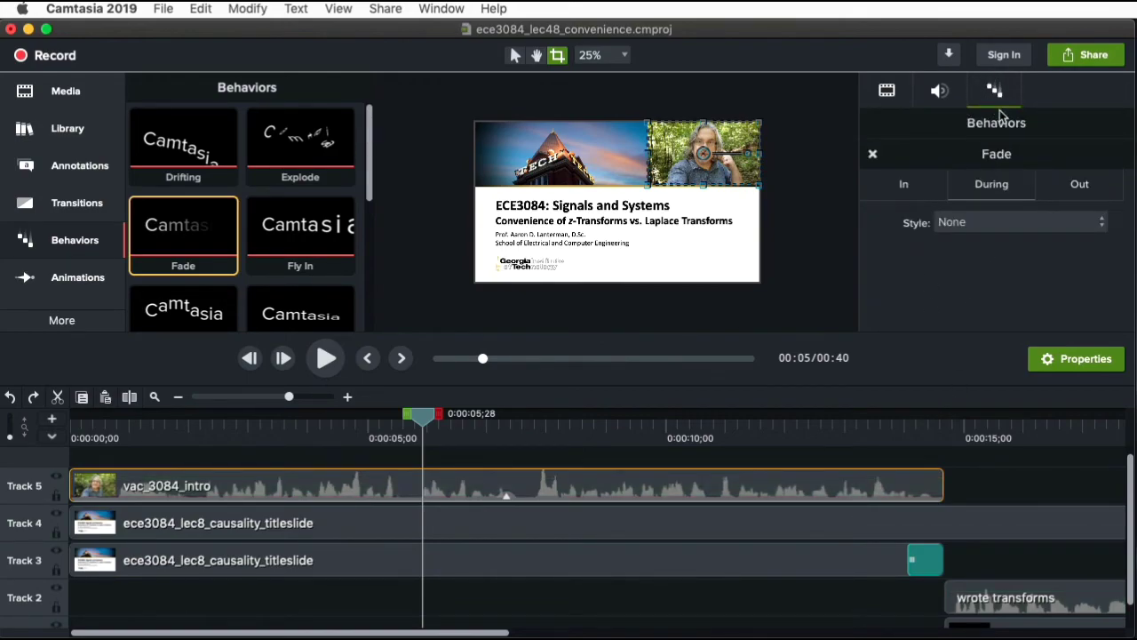
{"action": "left_click", "coordinate": [919, 197]}
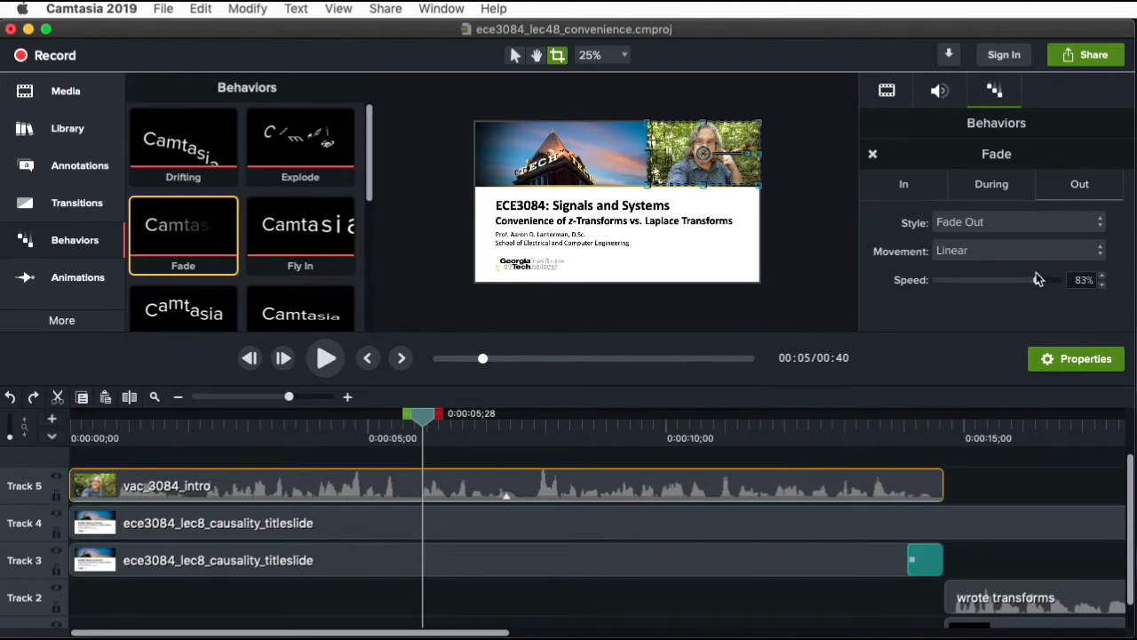
{"action": "left_click", "coordinate": [1010, 252]}
{"action": "left_click", "coordinate": [1010, 252]}
Play the opening from the start past the end of vac_3084_intro, and move the playhead back to 0:00:11;10
{"action": "left_click", "coordinate": [250, 357]}
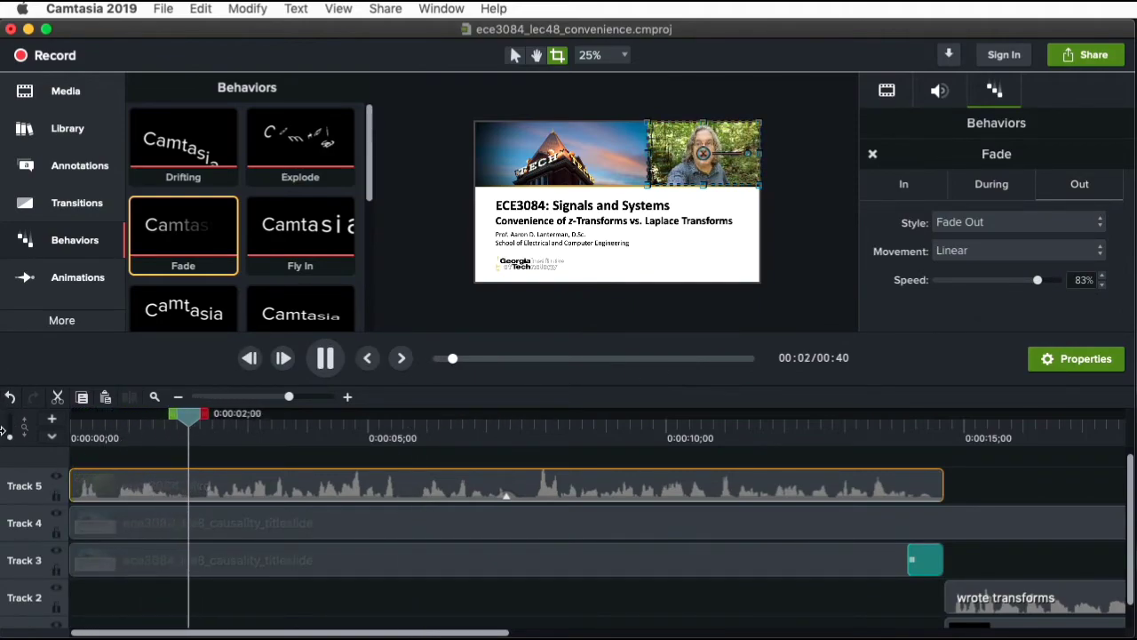
{"action": "left_click_drag", "start_coordinate": [849, 430], "coordinate": [835, 437]}
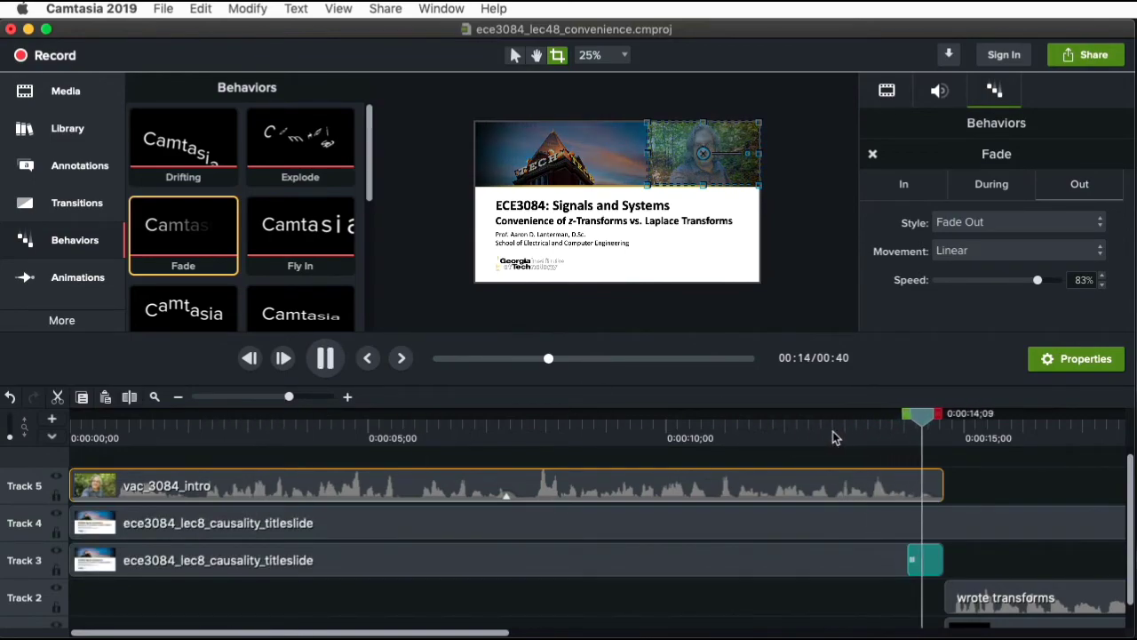
{"action": "key", "text": "space"}
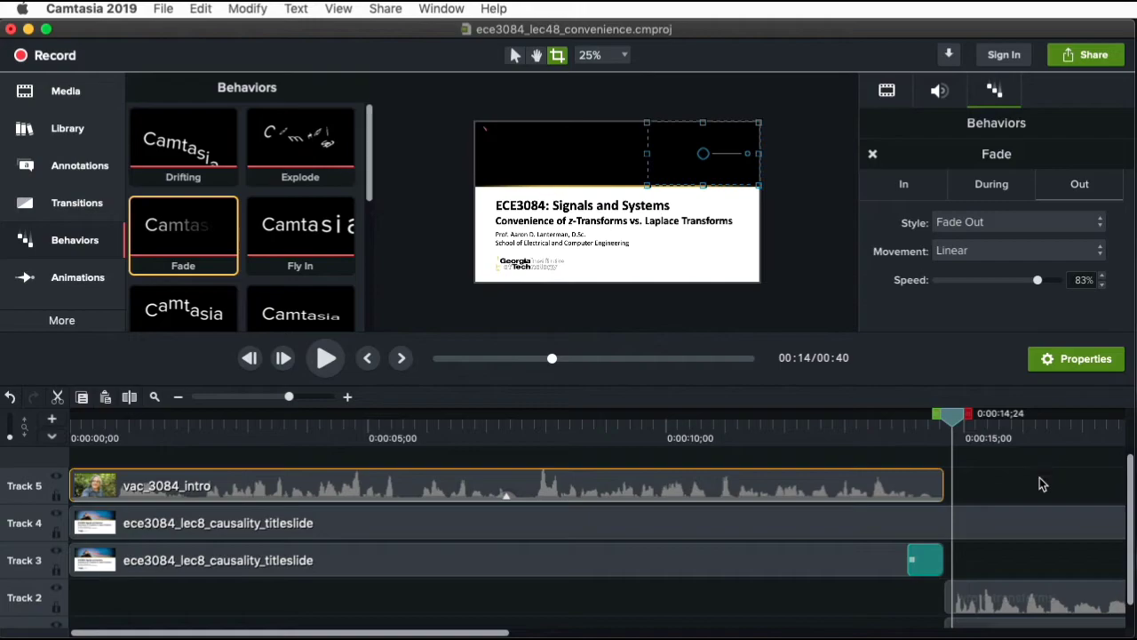
{"action": "left_click_drag", "start_coordinate": [952, 436], "coordinate": [744, 435]}
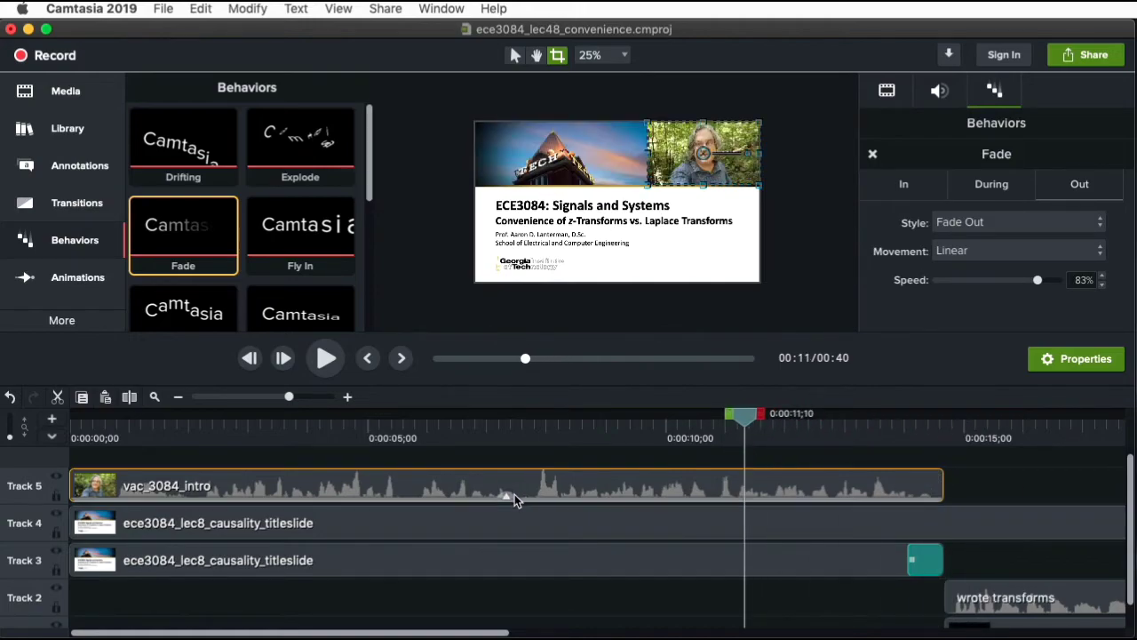
Delete the Fade behavior from vac_3084_intro
{"action": "left_click", "coordinate": [514, 494]}
{"action": "left_click", "coordinate": [514, 487]}
{"action": "key", "text": "Delete"}
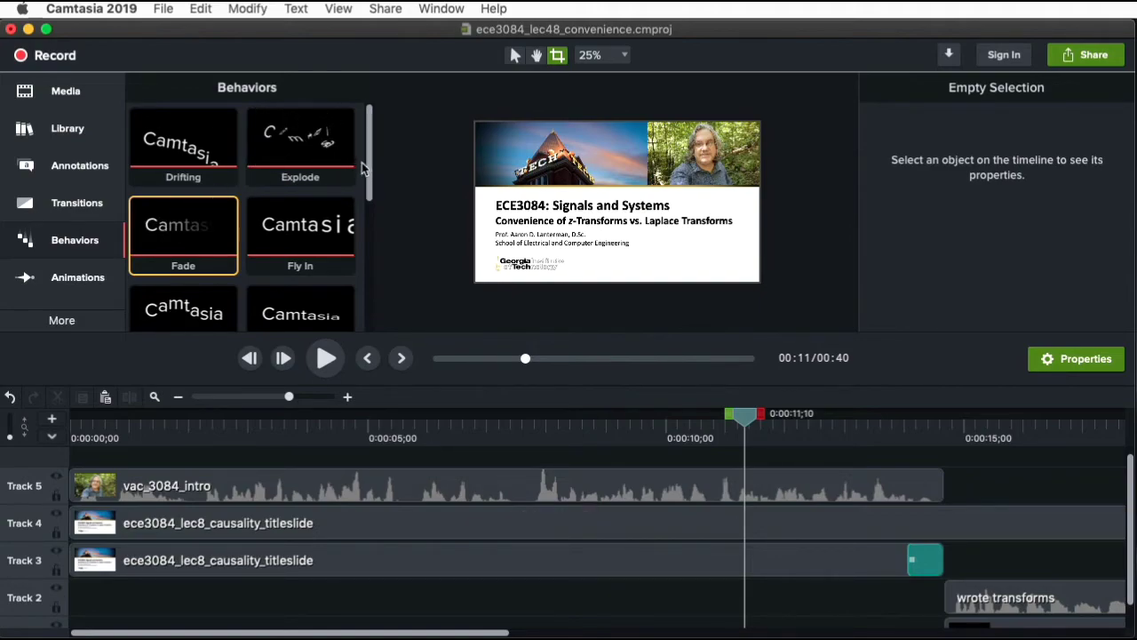
Apply the Sliding behavior to vac_3084_intro on Track 5 and show its During settings
{"action": "left_click_drag", "start_coordinate": [367, 163], "coordinate": [353, 319]}
{"action": "left_click_drag", "start_coordinate": [181, 275], "coordinate": [493, 489]}
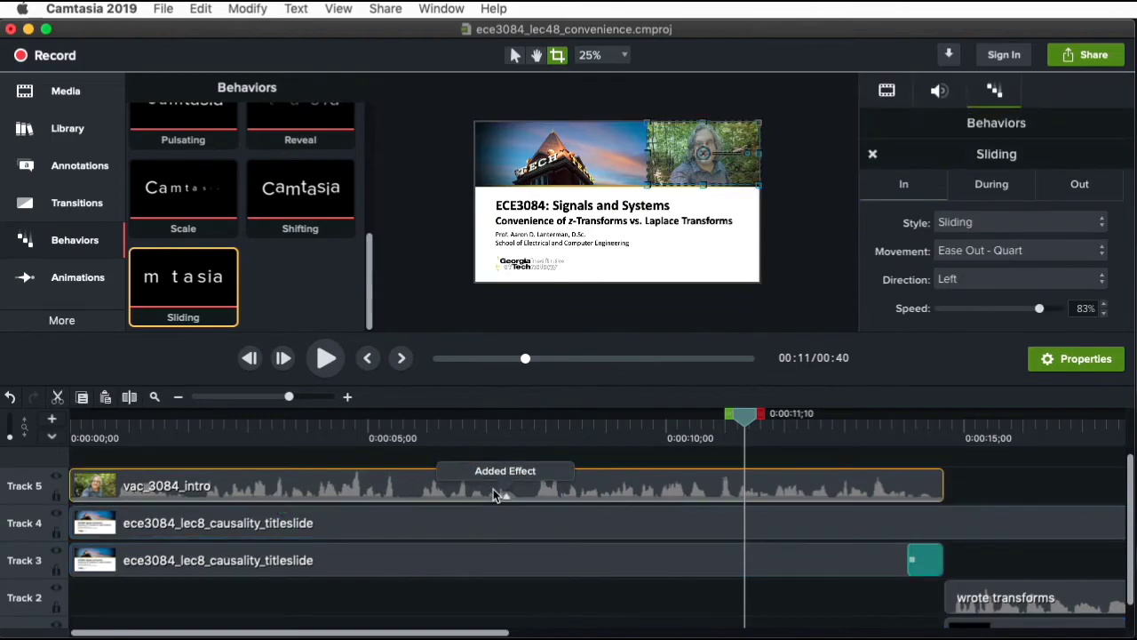
{"action": "scroll", "coordinate": [1033, 145], "scroll_direction": "down", "scroll_amount": 2}
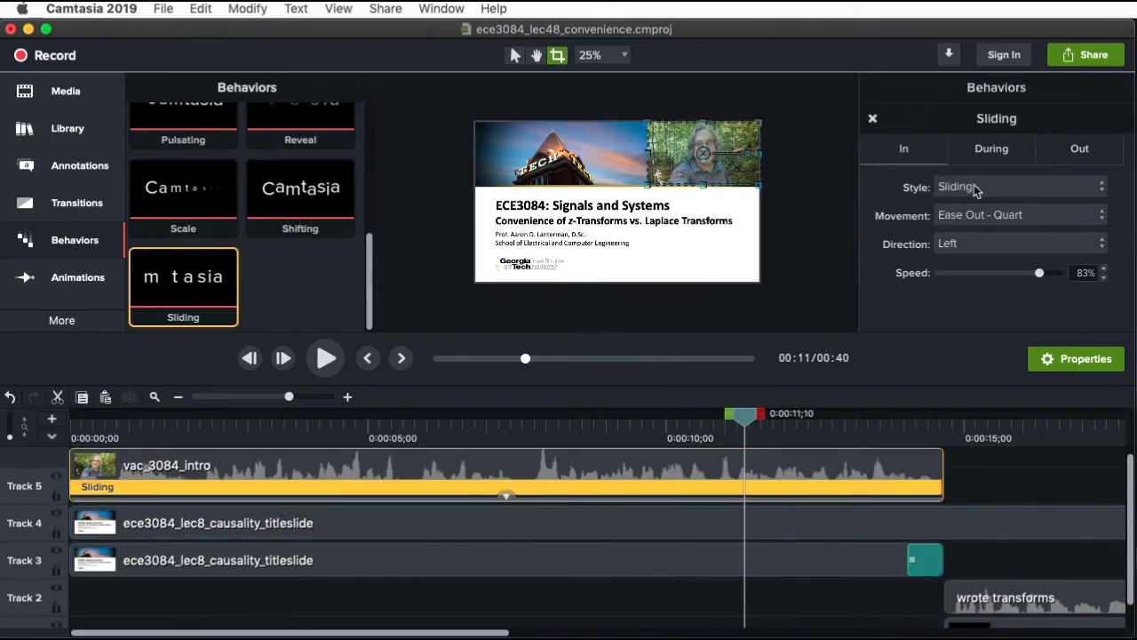
{"action": "left_click", "coordinate": [1001, 161]}
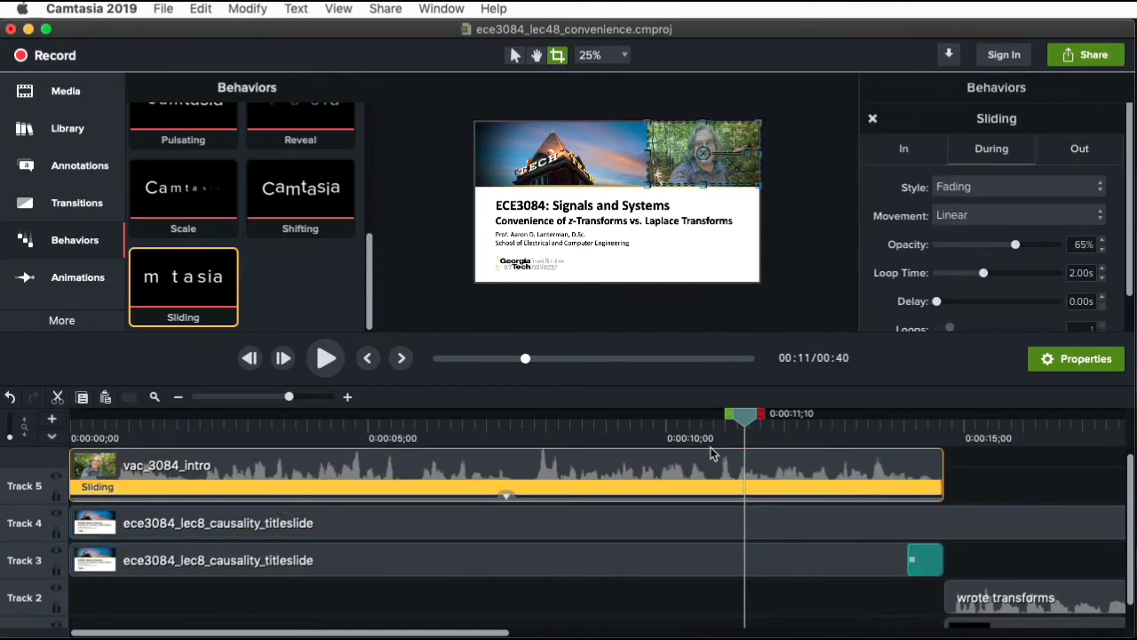
Play the timeline from the start to preview the Sliding behavior, stopping at about 0:00:05;27
{"action": "left_click_drag", "start_coordinate": [737, 424], "coordinate": [25, 452]}
{"action": "key", "text": "space"}
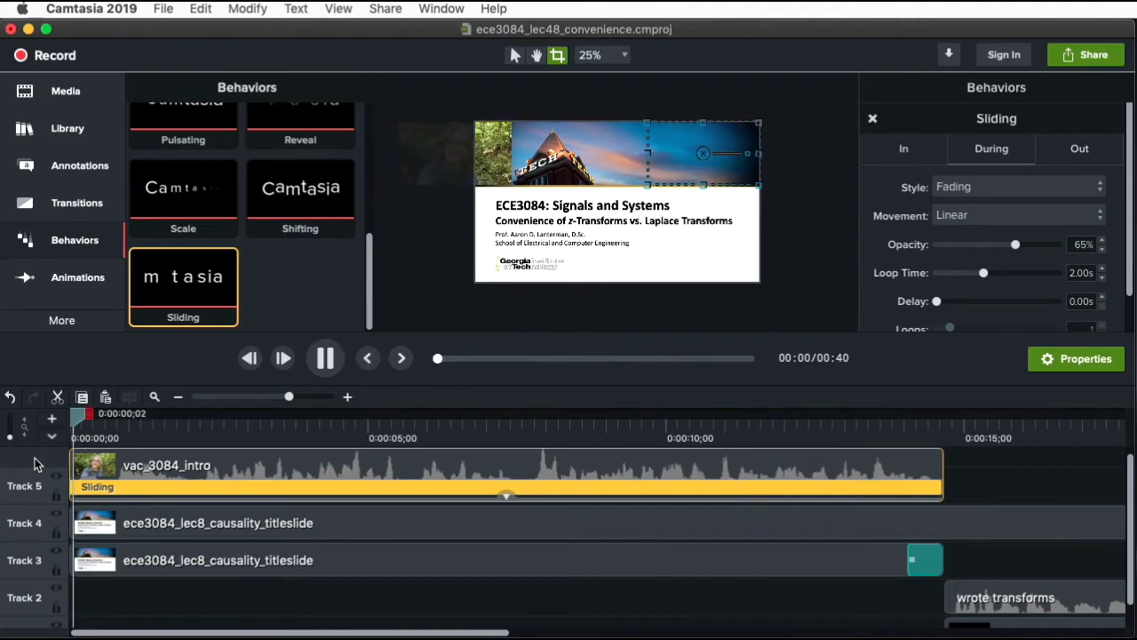
{"action": "left_click", "coordinate": [786, 217]}
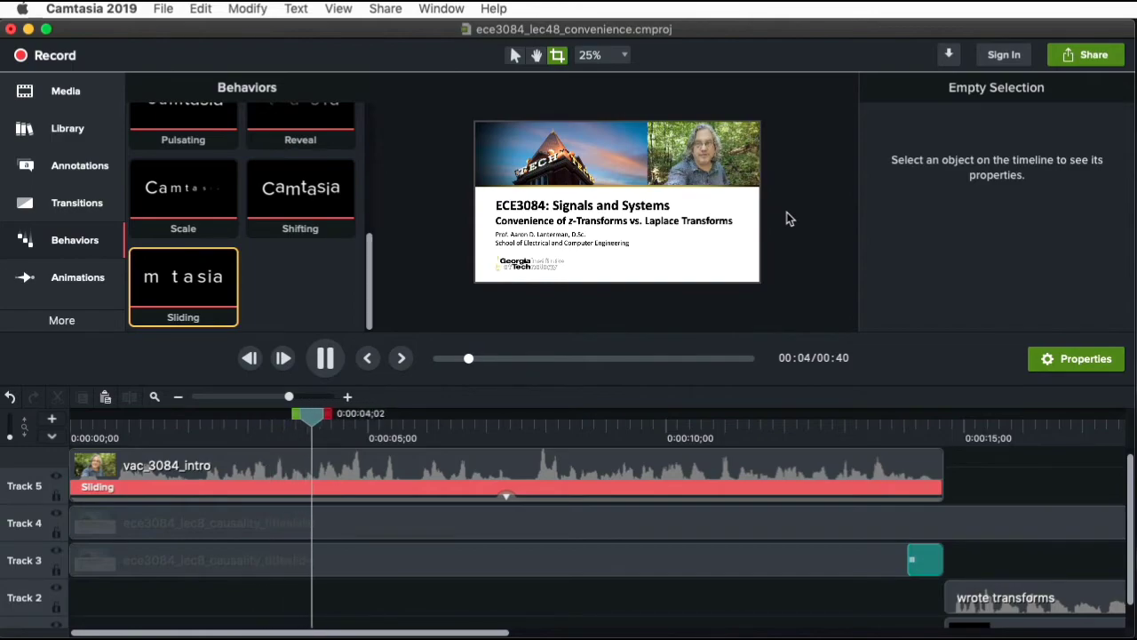
{"action": "key", "text": "space"}
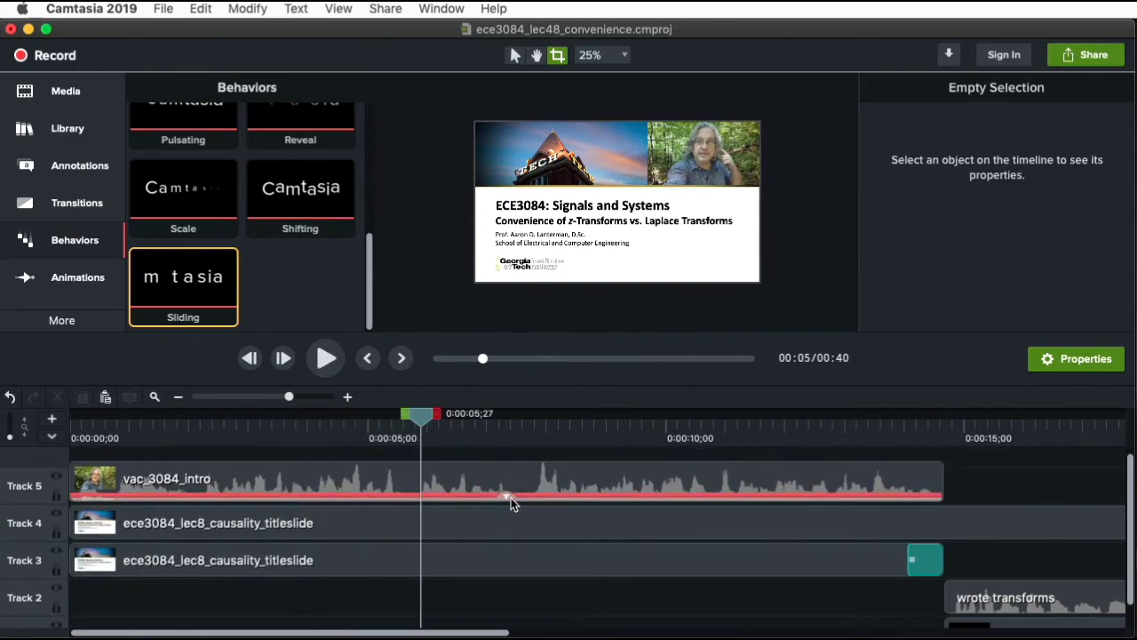
Examine the During, In and Out settings of the Sliding behavior, including the Movement options for Out
{"action": "left_click", "coordinate": [541, 487]}
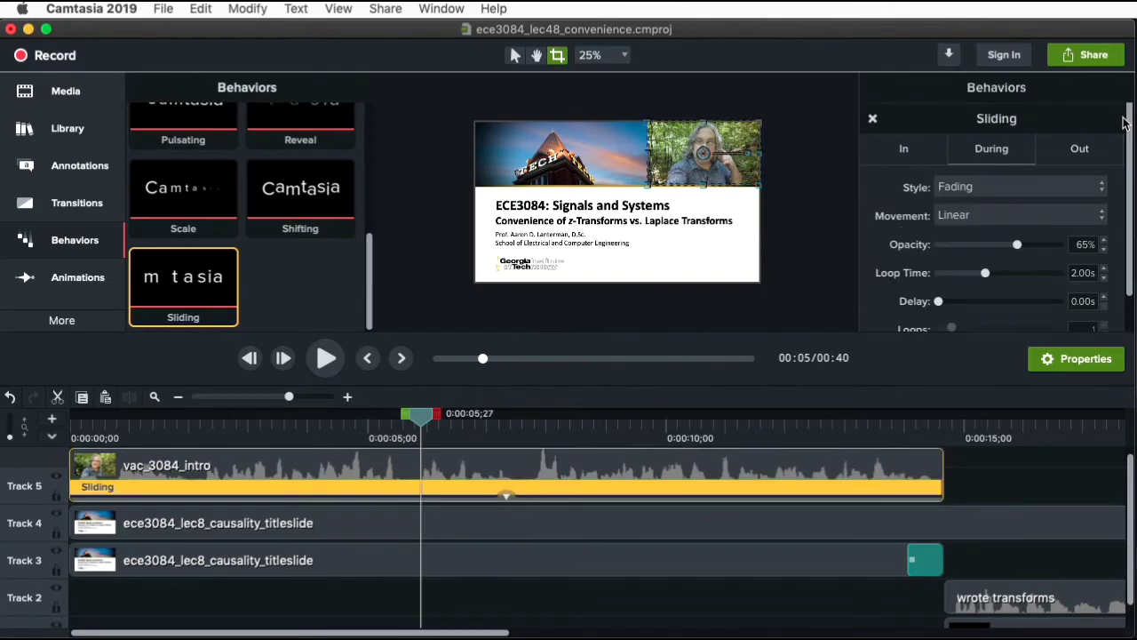
{"action": "left_click", "coordinate": [990, 186]}
{"action": "left_click", "coordinate": [990, 157]}
{"action": "left_click", "coordinate": [904, 156]}
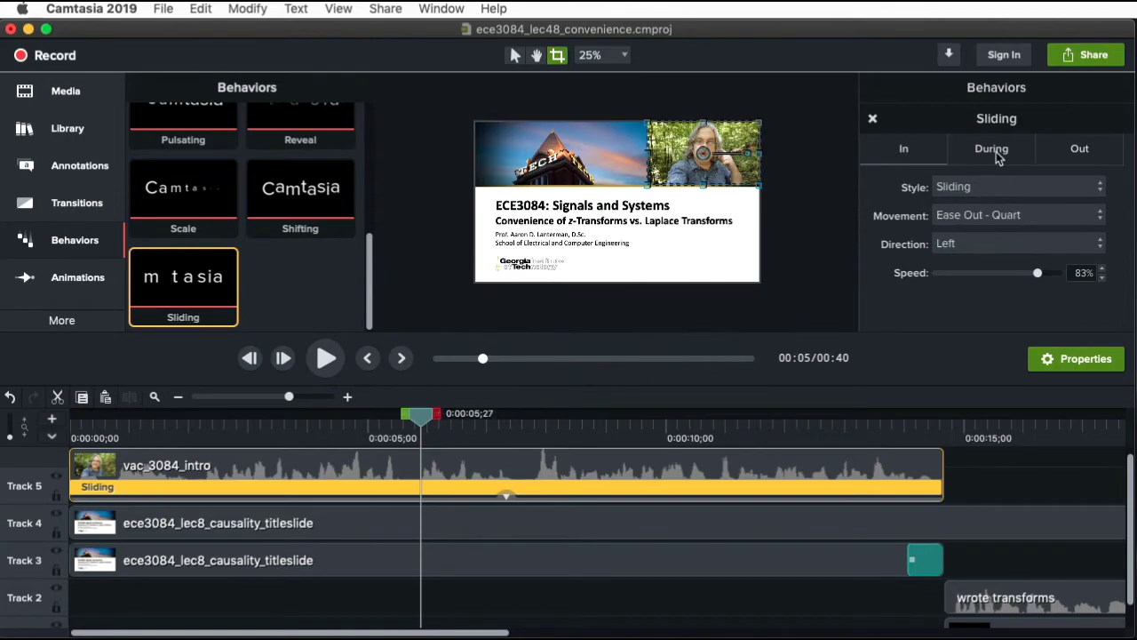
{"action": "left_click", "coordinate": [1060, 214]}
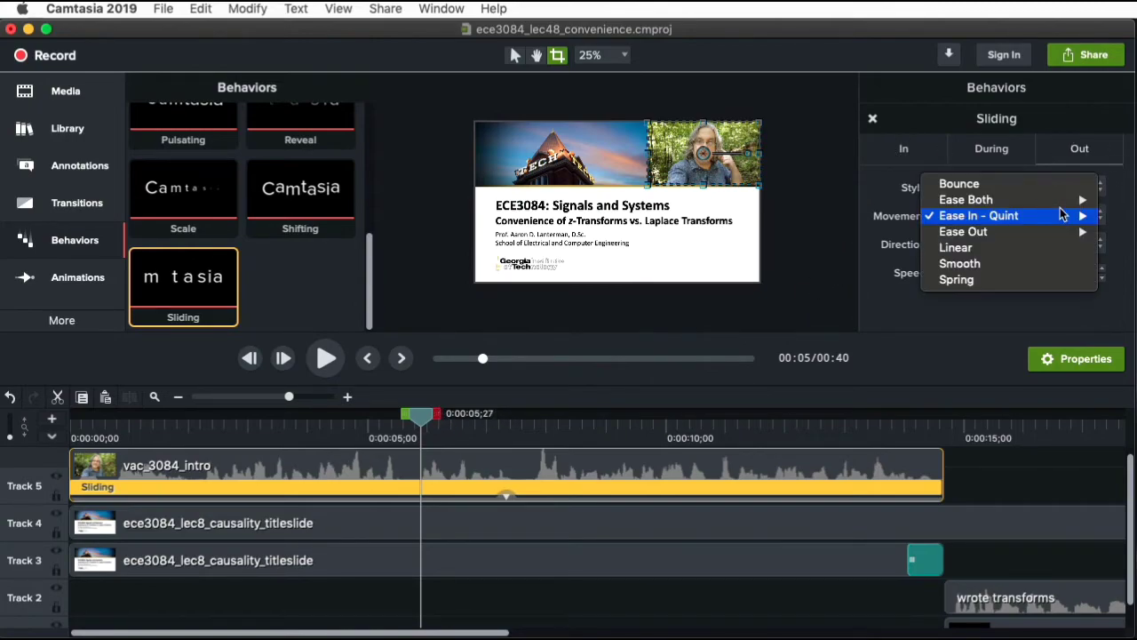
{"action": "key", "text": "super+Tab"}
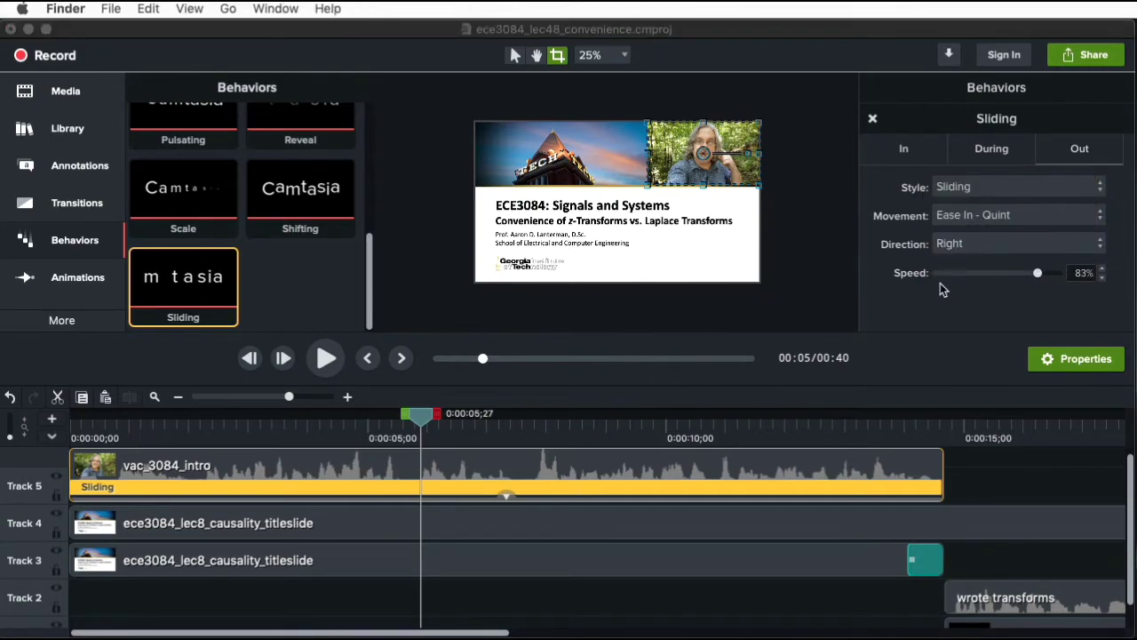
Play vac_3084_intro from the start through its end to watch it slide in and out
{"action": "left_click", "coordinate": [73, 418]}
{"action": "key", "text": "space"}
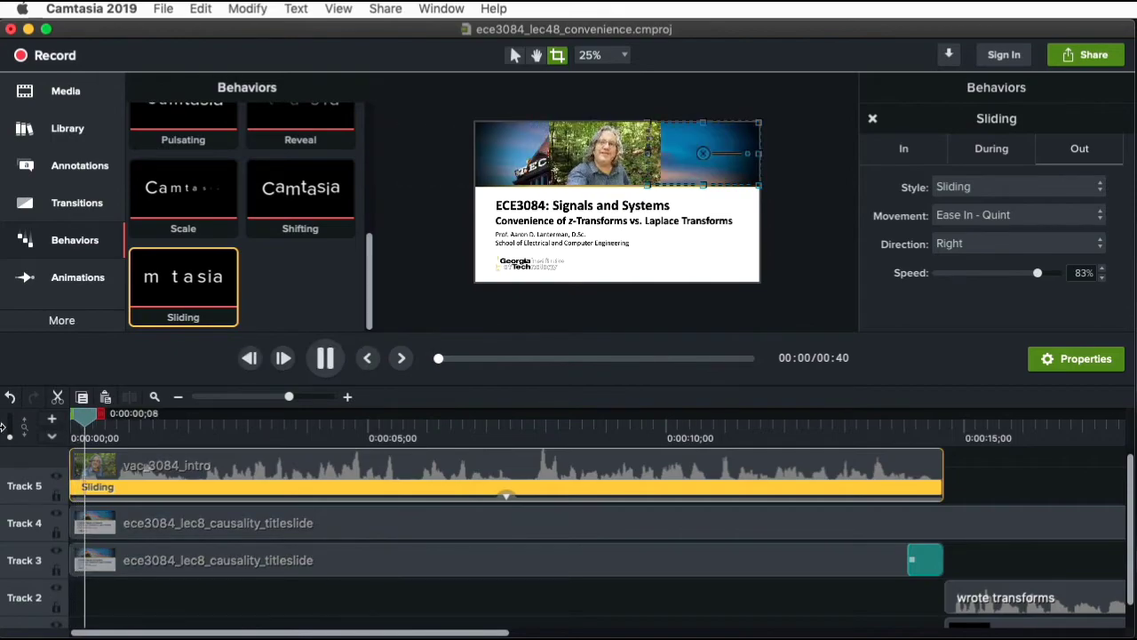
{"action": "key", "text": "space"}
{"action": "left_click", "coordinate": [75, 417]}
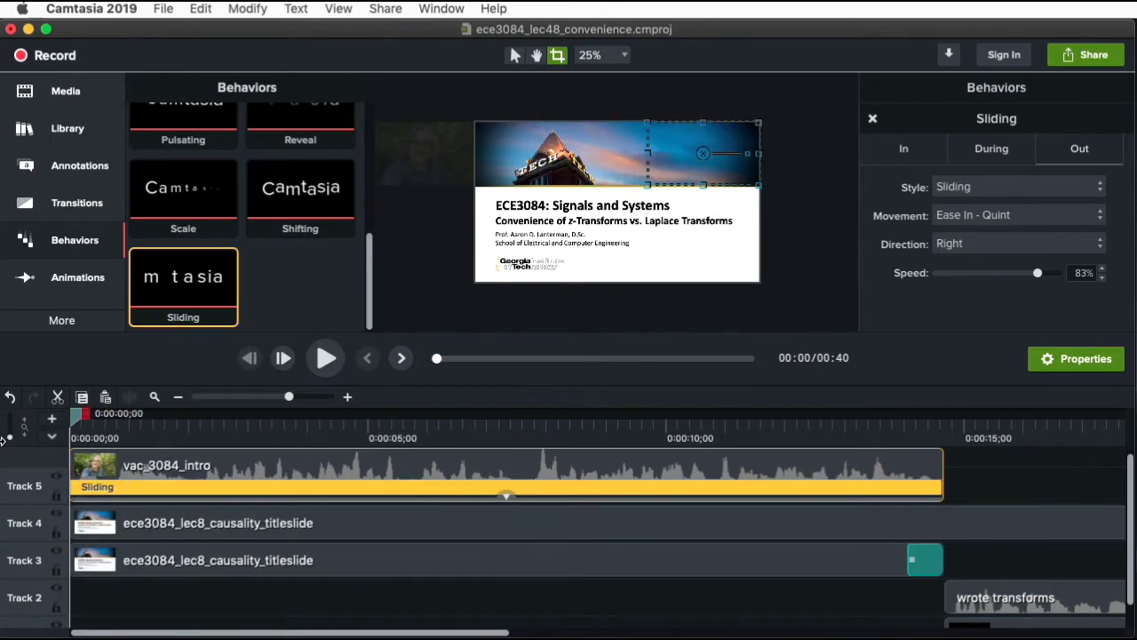
{"action": "key", "text": "space"}
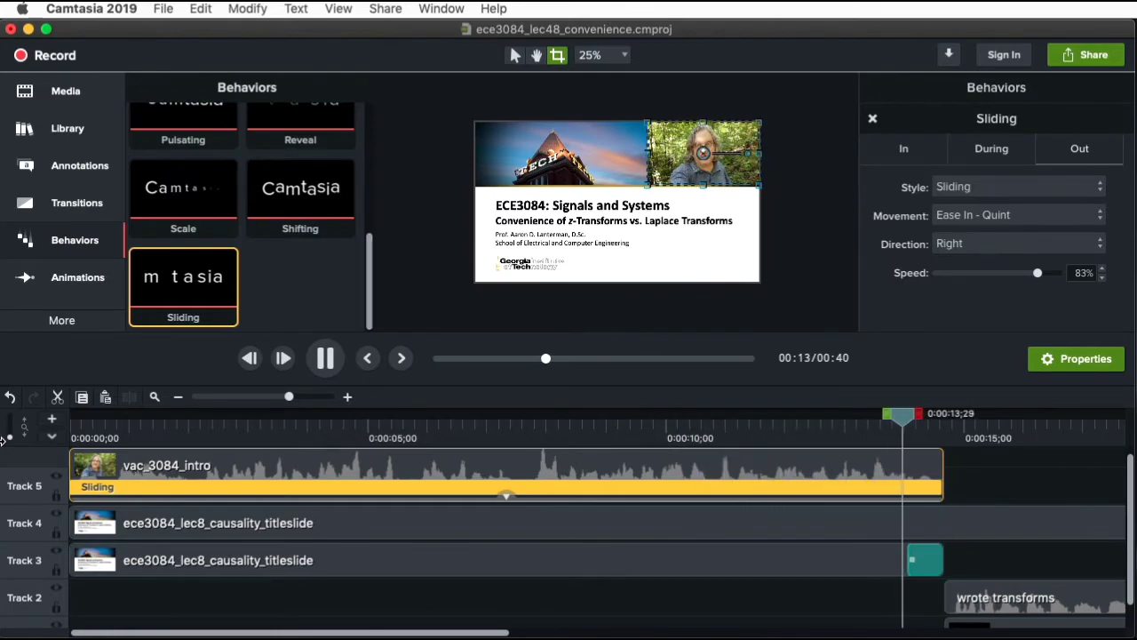
{"action": "key", "text": "space"}
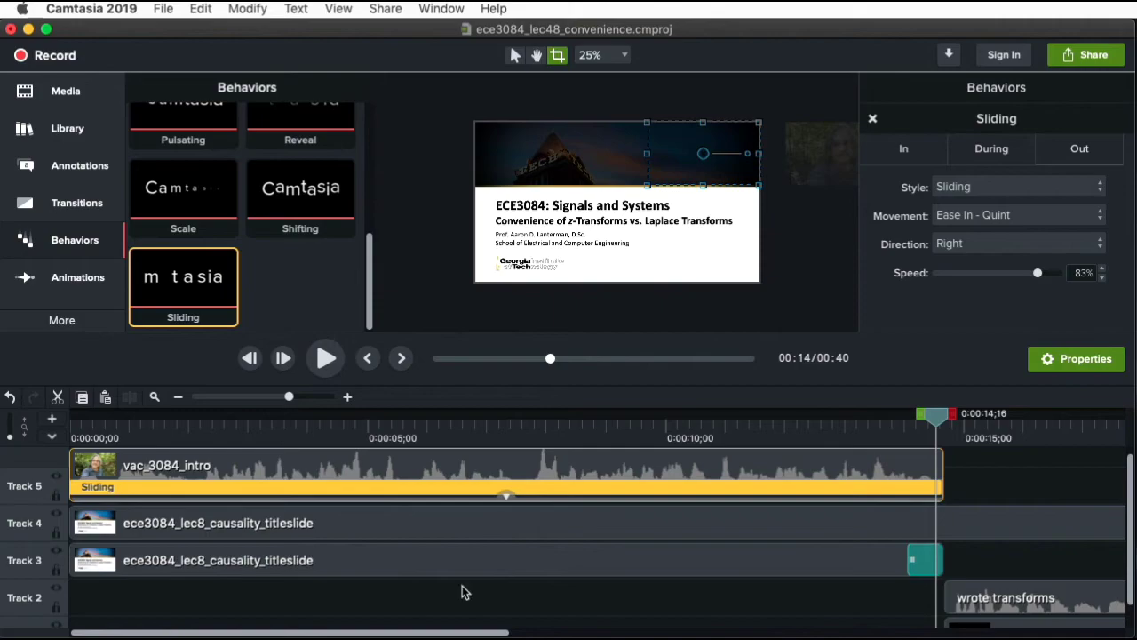
Scrub the playhead through vac_3084_intro and return it to the start of the timeline
{"action": "left_click_drag", "start_coordinate": [934, 418], "coordinate": [5, 573]}
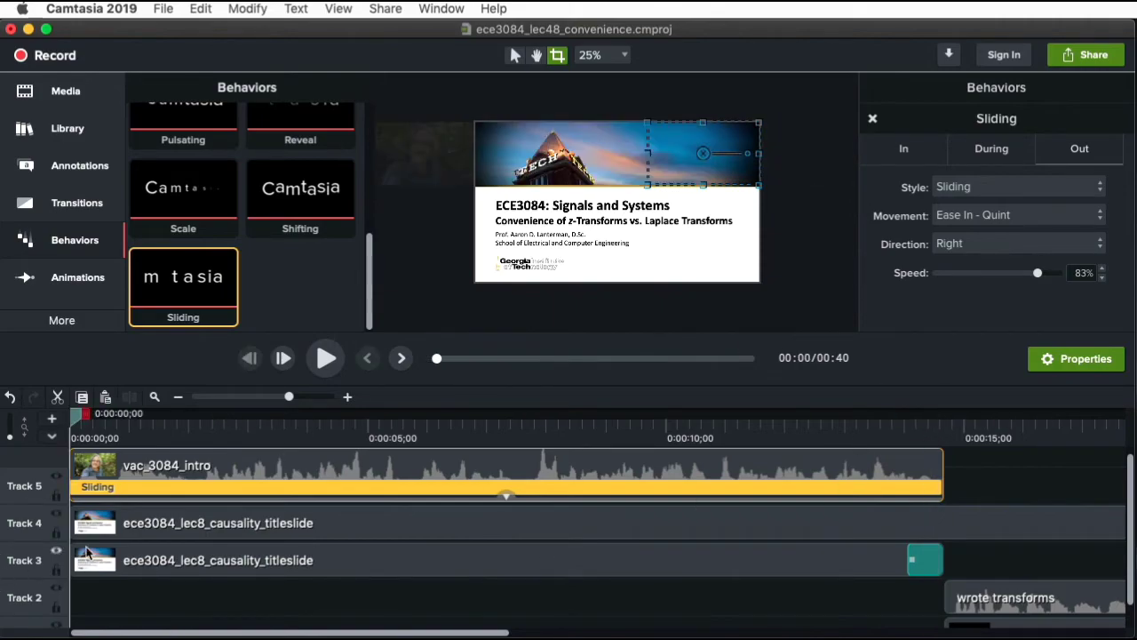
{"action": "left_click_drag", "start_coordinate": [75, 424], "coordinate": [433, 417]}
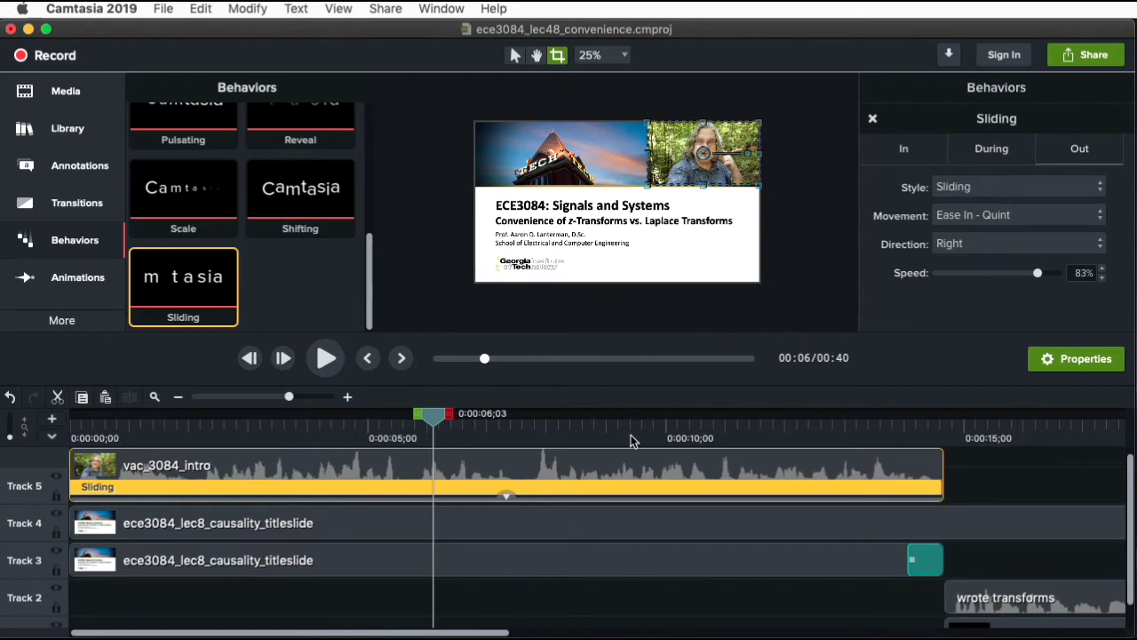
{"action": "left_click_drag", "start_coordinate": [437, 419], "coordinate": [668, 418]}
{"action": "left_click_drag", "start_coordinate": [674, 360], "coordinate": [4, 415]}
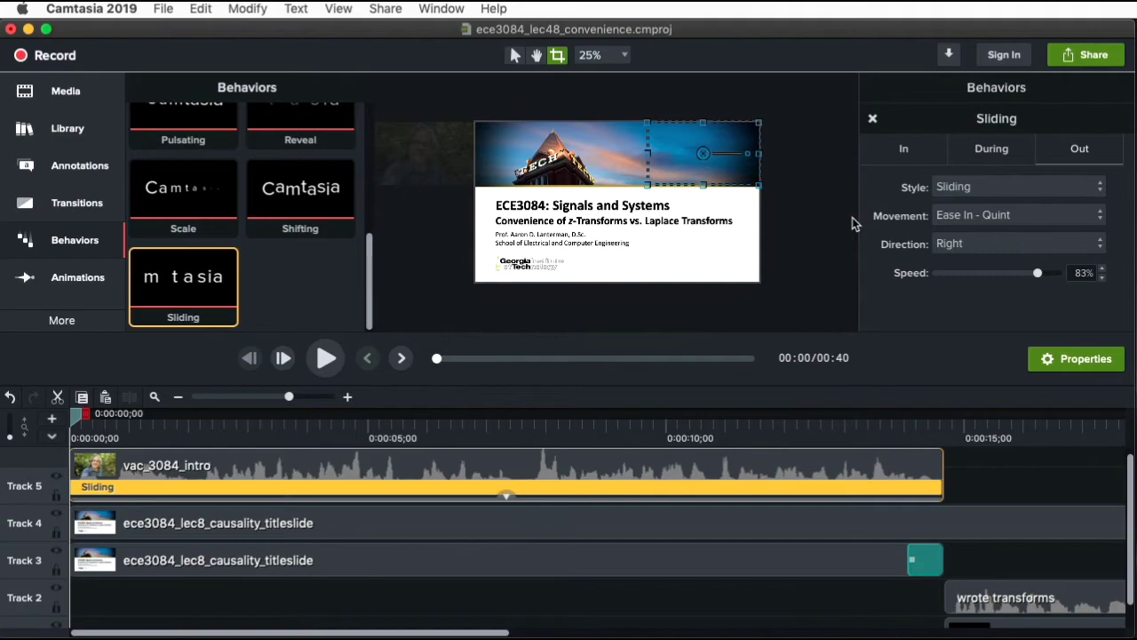
Change the slide direction in the Sliding behavior of vac_3084_intro, with its In direction set to Top
{"action": "left_click", "coordinate": [995, 253]}
{"action": "left_click", "coordinate": [955, 259]}
{"action": "left_click", "coordinate": [987, 247]}
{"action": "left_click", "coordinate": [990, 278]}
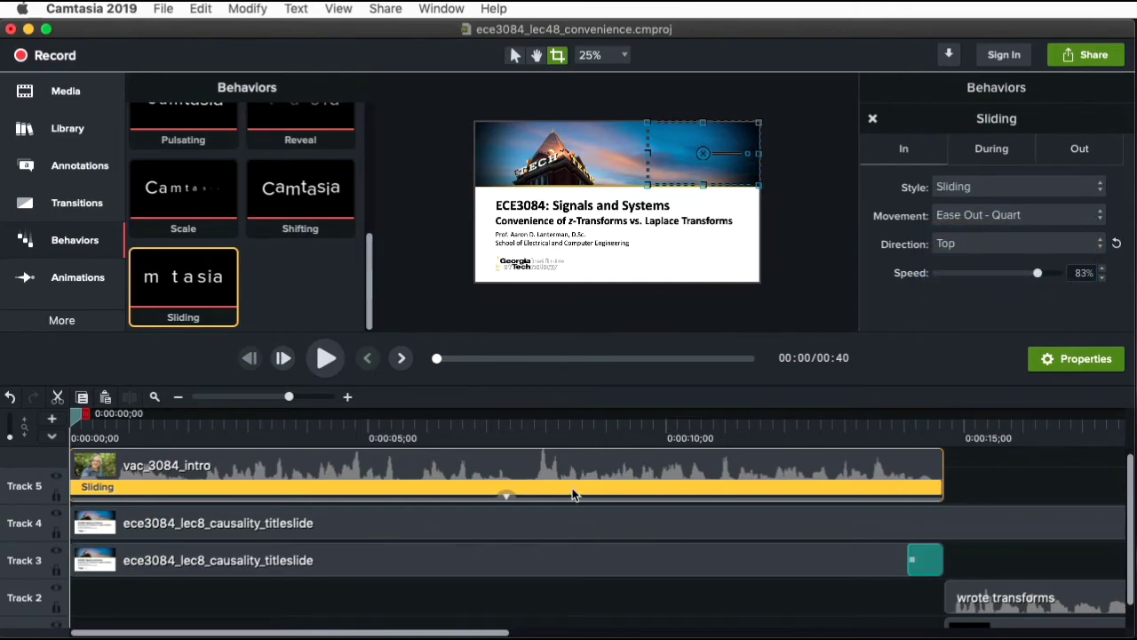
Play the intro with the new slide direction, bring the playhead back near the start, and clear the timeline range selection
{"action": "key", "text": "space"}
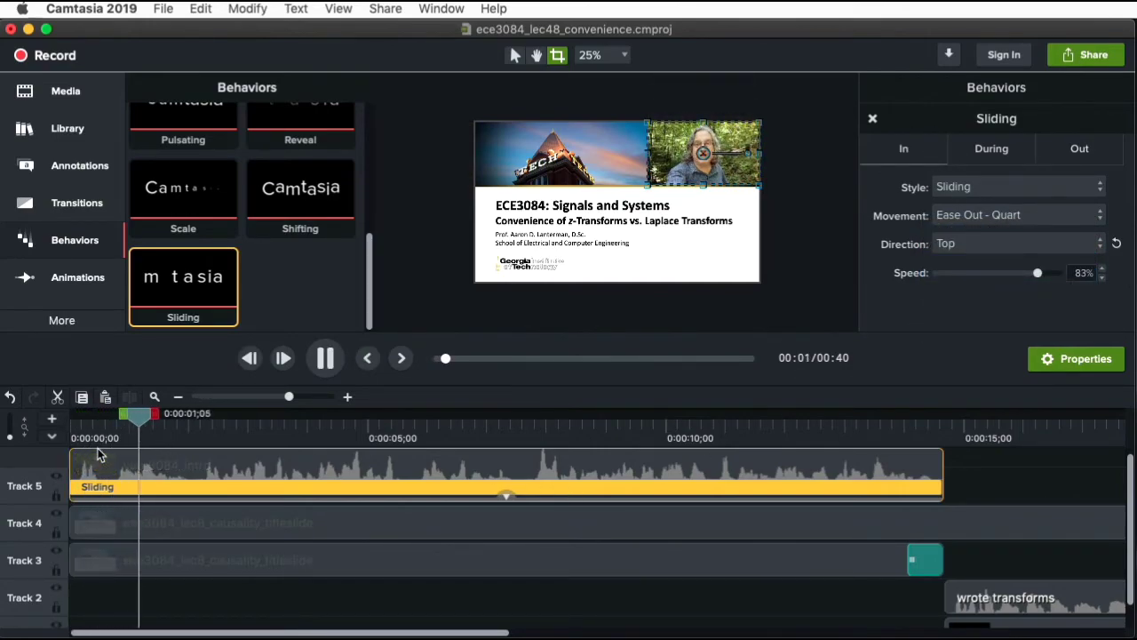
{"action": "left_click", "coordinate": [1058, 484]}
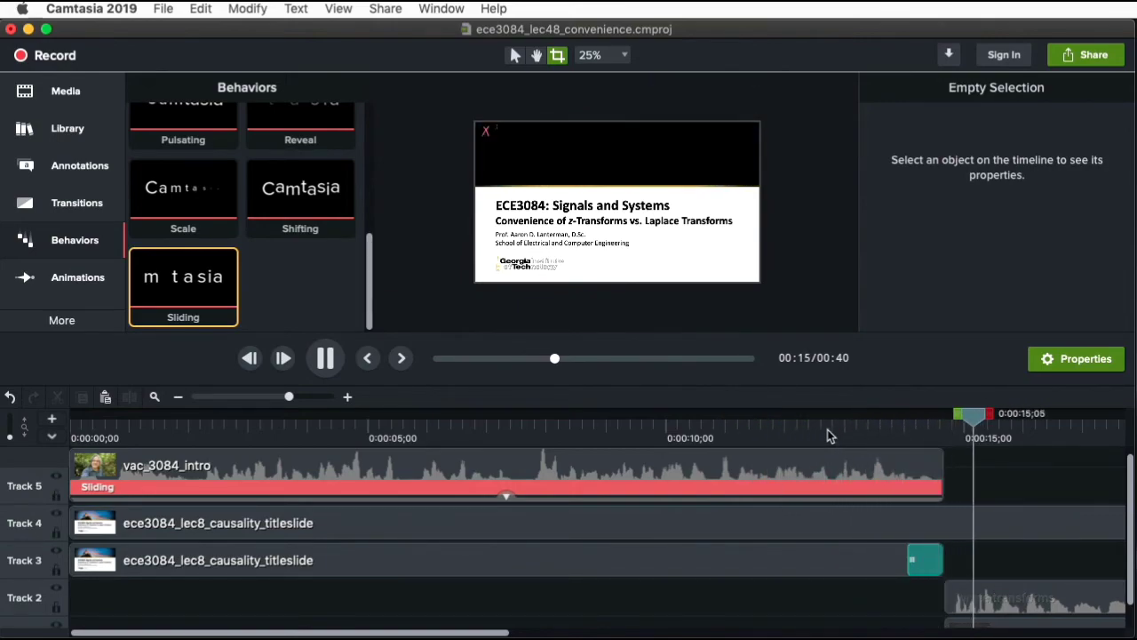
{"action": "key", "text": "space"}
{"action": "mouse_move", "coordinate": [1015, 423]}
{"action": "left_mouse_down"}
{"action": "mouse_move", "coordinate": [76, 495]}
{"action": "mouse_move", "coordinate": [89, 418]}
{"action": "left_mouse_up"}
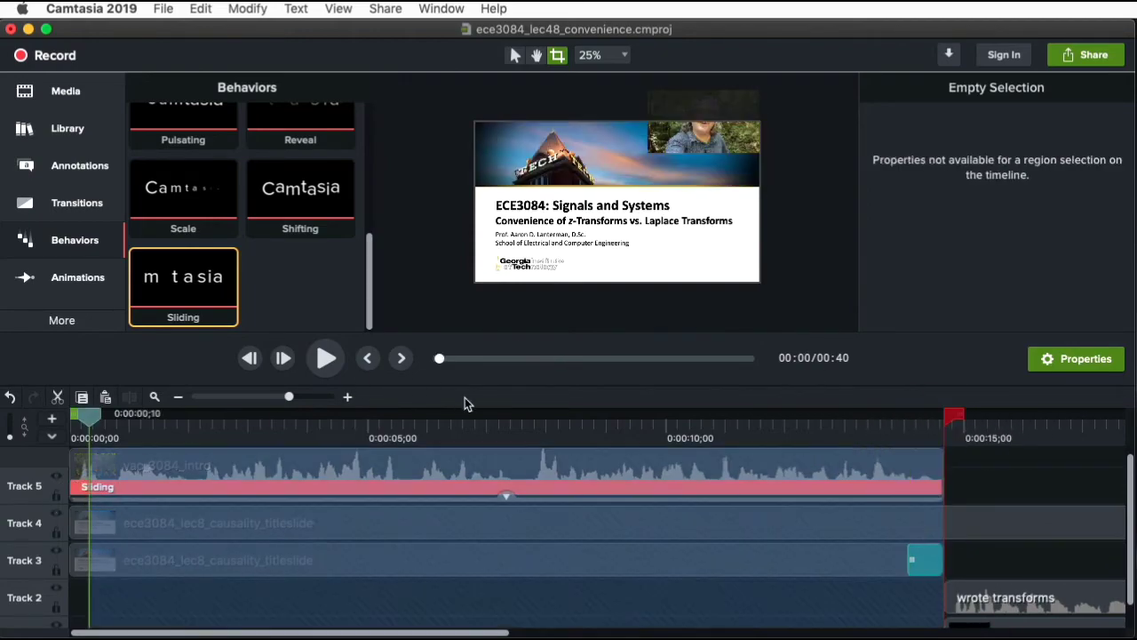
{"action": "left_click", "coordinate": [98, 419]}
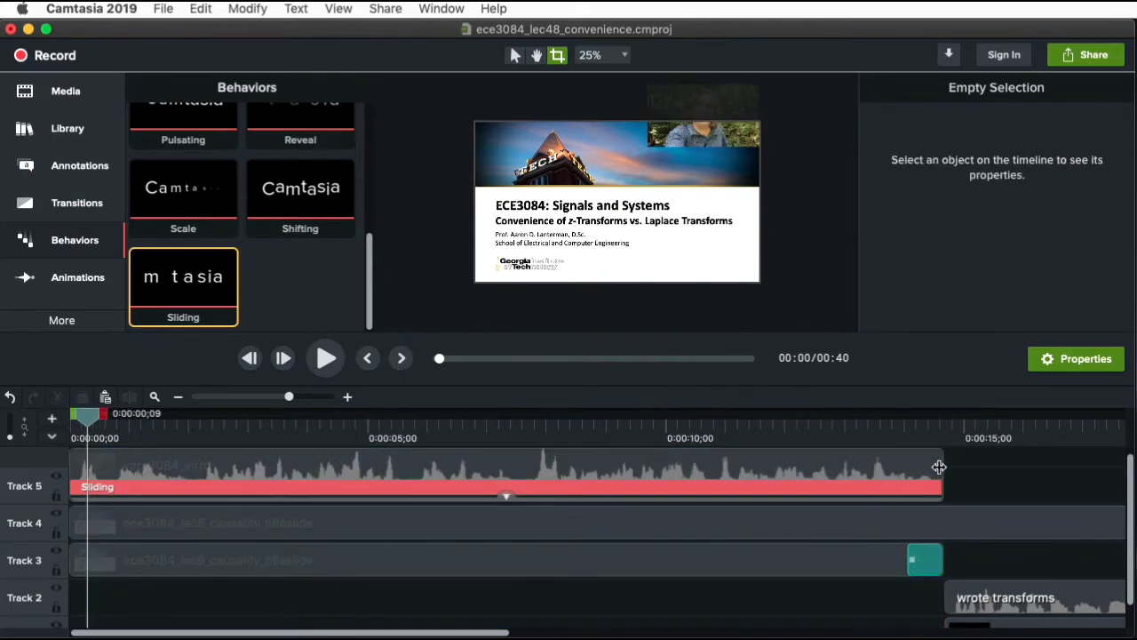
Replay the last seconds of vac_3084_intro twice to check how it slides out
{"action": "left_click_drag", "start_coordinate": [87, 416], "coordinate": [862, 454]}
{"action": "key", "text": "space"}
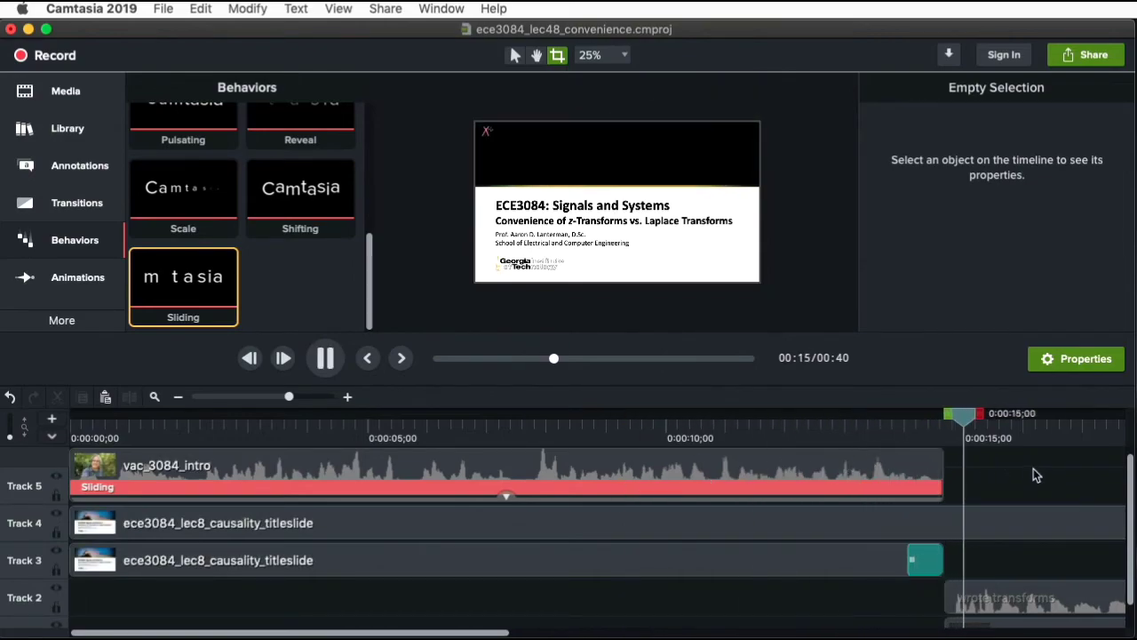
{"action": "left_click_drag", "start_coordinate": [964, 419], "coordinate": [851, 421]}
{"action": "key", "text": "space"}
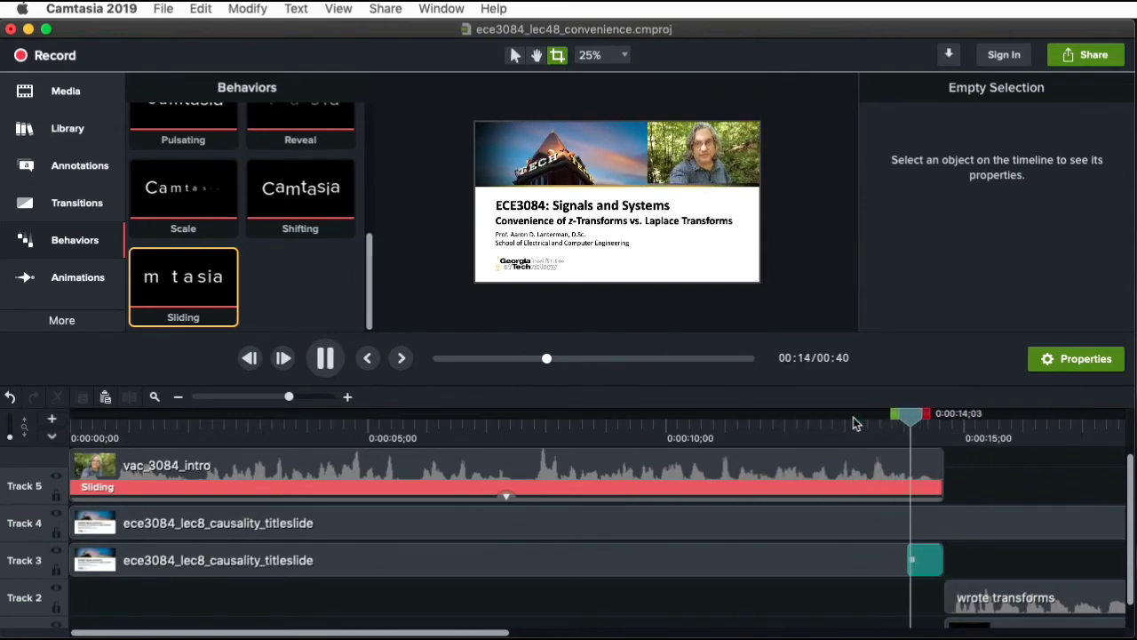
Return to the start of the timeline and play the slide-in of vac_3084_intro again
{"action": "key", "text": "space"}
{"action": "key", "text": "Home"}
{"action": "key", "text": "space"}
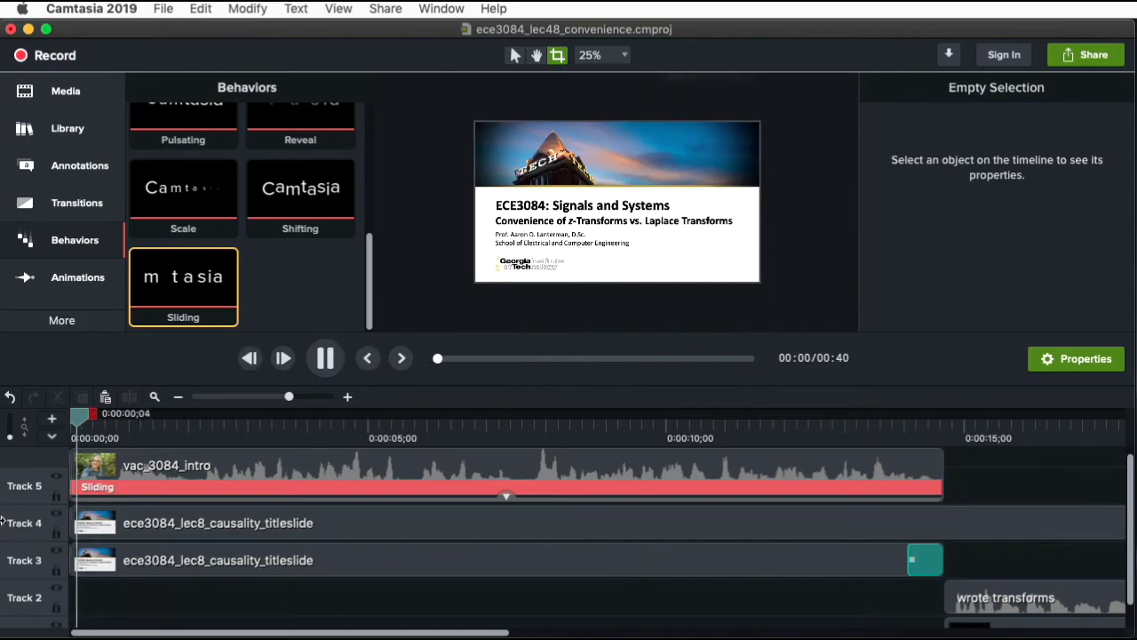
Replay the slide-in of vac_3084_intro several times from the beginning and bring the playhead back to the start
{"action": "key", "text": "space"}
{"action": "key", "text": "Home"}
{"action": "key", "text": "space"}
{"action": "key", "text": "space"}
{"action": "key", "text": "Home"}
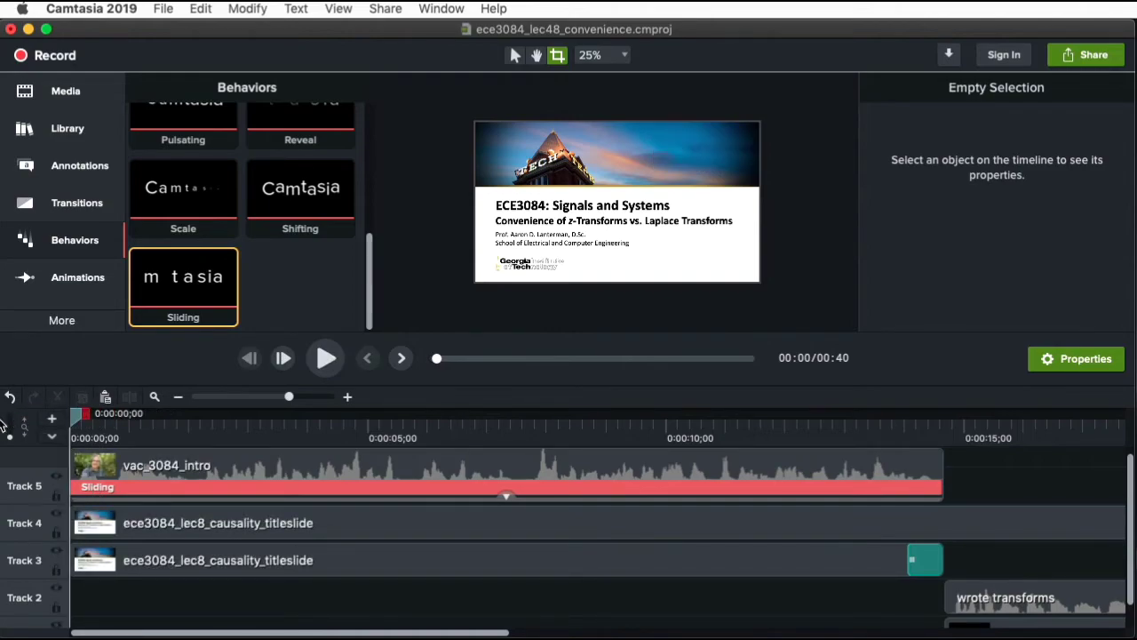
{"action": "key", "text": "space"}
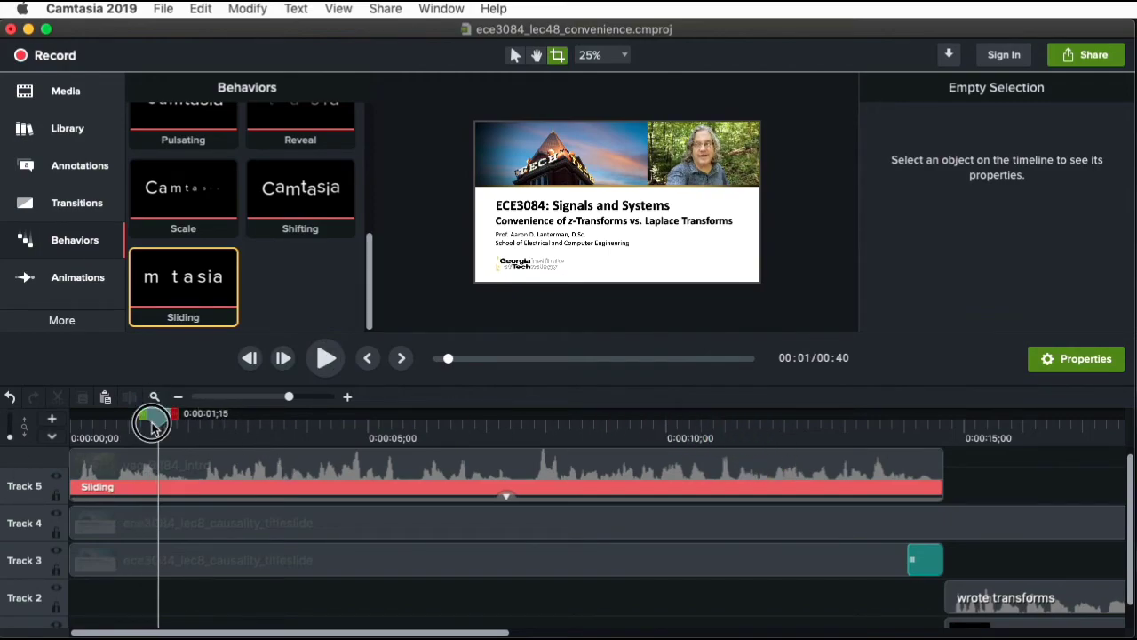
{"action": "left_click_drag", "start_coordinate": [151, 425], "coordinate": [73, 427]}
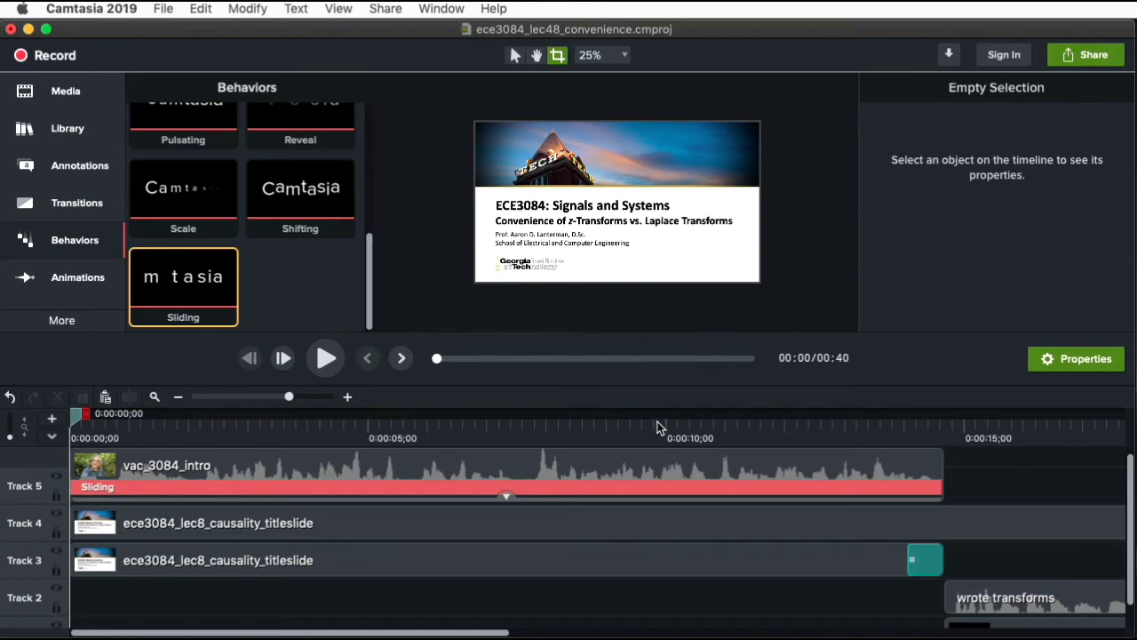
Give the canvas more height above the timeline, zoom it to 50%, and hide the properties
{"action": "left_click_drag", "start_coordinate": [662, 386], "coordinate": [662, 463]}
{"action": "left_click", "coordinate": [604, 55]}
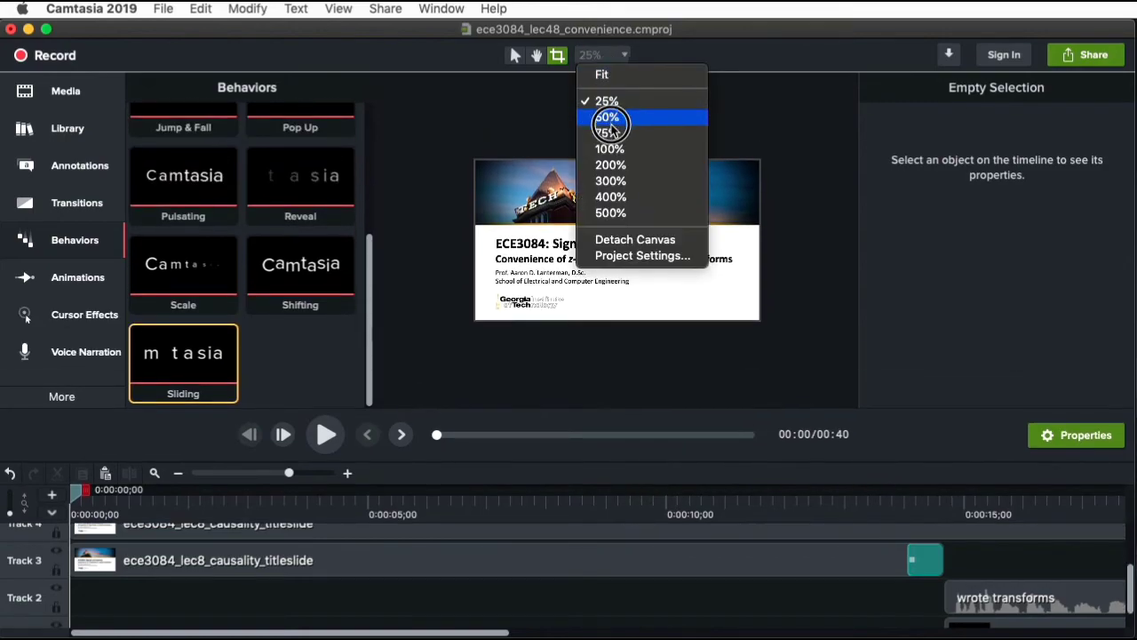
{"action": "left_click", "coordinate": [610, 116]}
{"action": "left_click", "coordinate": [1085, 435]}
Play the first seconds of the intro on the enlarged canvas to check the slide-in
{"action": "key", "text": "space"}
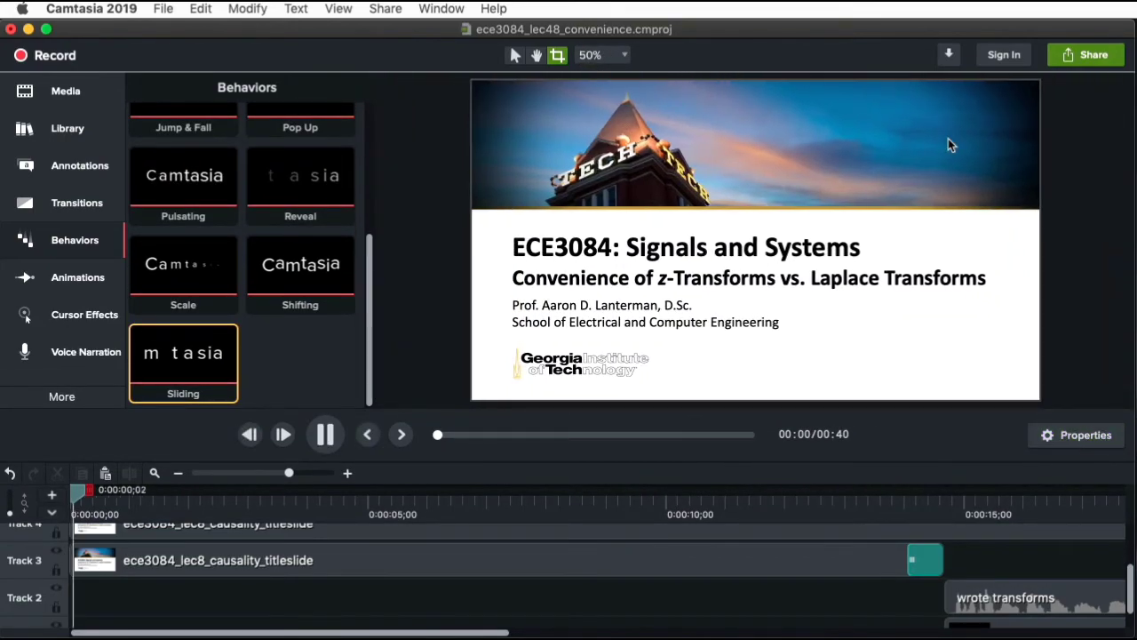
{"action": "key", "text": "space"}
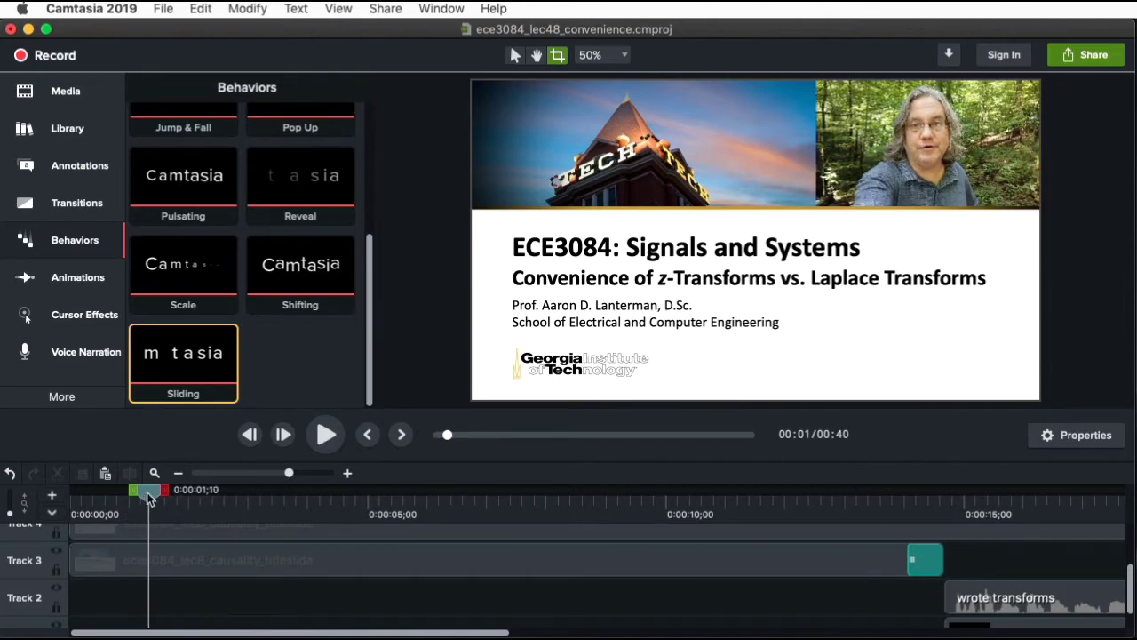
{"action": "key", "text": "space"}
{"action": "key", "text": "space"}
Select the first 15 frames of the timeline and insert that much time ahead of all the clips
{"action": "mouse_move", "coordinate": [183, 502]}
{"action": "left_mouse_down"}
{"action": "mouse_move", "coordinate": [119, 492]}
{"action": "mouse_move", "coordinate": [26, 501]}
{"action": "mouse_move", "coordinate": [94, 499]}
{"action": "left_mouse_up"}
{"action": "right_click", "coordinate": [93, 500]}
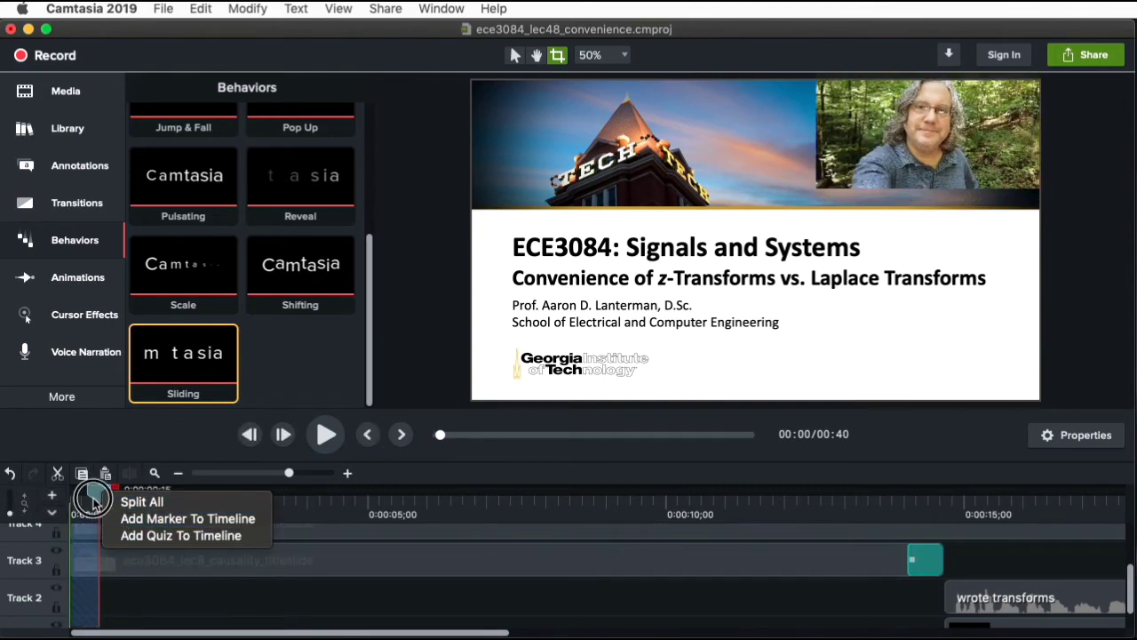
{"action": "left_click", "coordinate": [89, 538]}
{"action": "right_click", "coordinate": [92, 541]}
{"action": "left_click", "coordinate": [105, 582]}
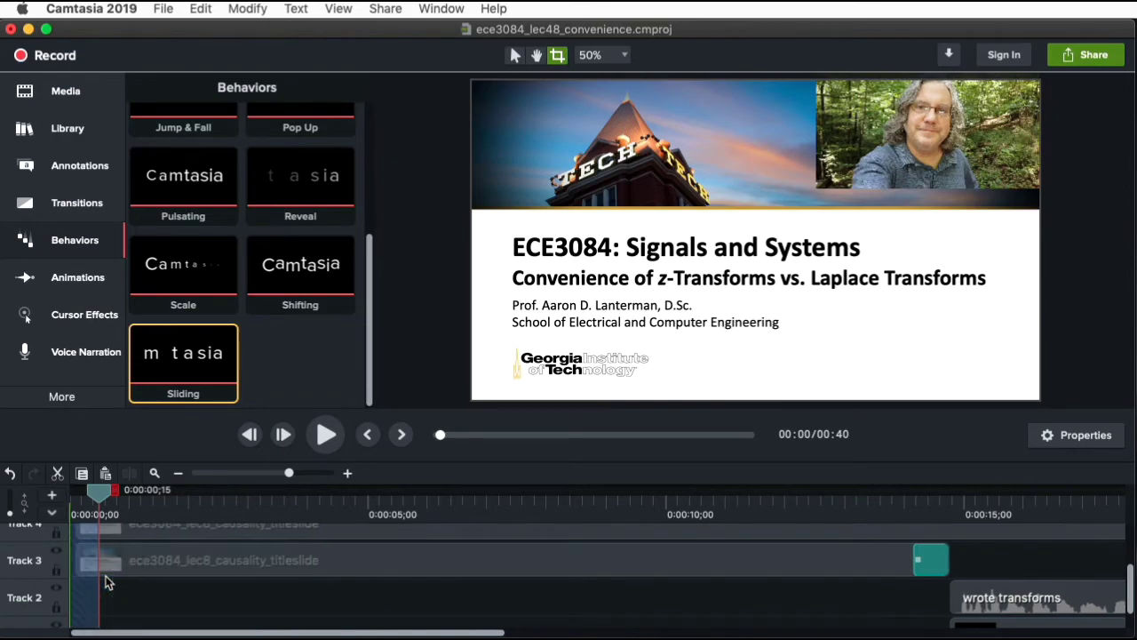
Extend the starts of the title slides on Tracks 3 and 4 back to the beginning of the timeline
{"action": "left_click", "coordinate": [38, 562]}
{"action": "left_click", "coordinate": [177, 533]}
{"action": "left_click_drag", "start_coordinate": [110, 532], "coordinate": [62, 537]}
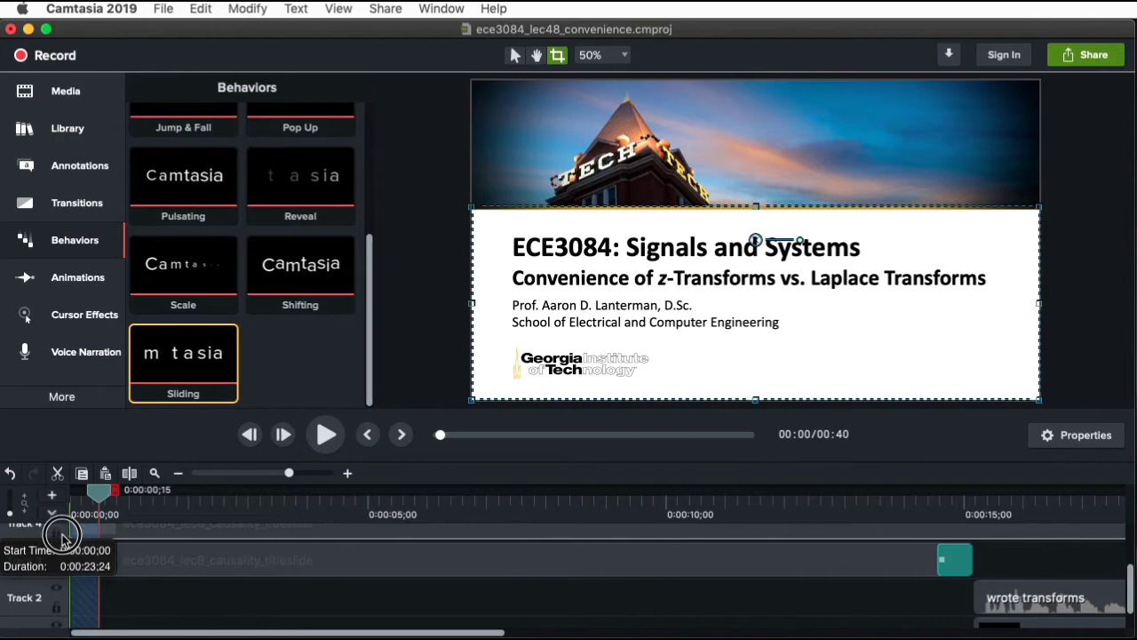
{"action": "left_click_drag", "start_coordinate": [103, 496], "coordinate": [75, 494]}
{"action": "scroll", "coordinate": [1130, 573], "scroll_direction": "up", "scroll_amount": 2}
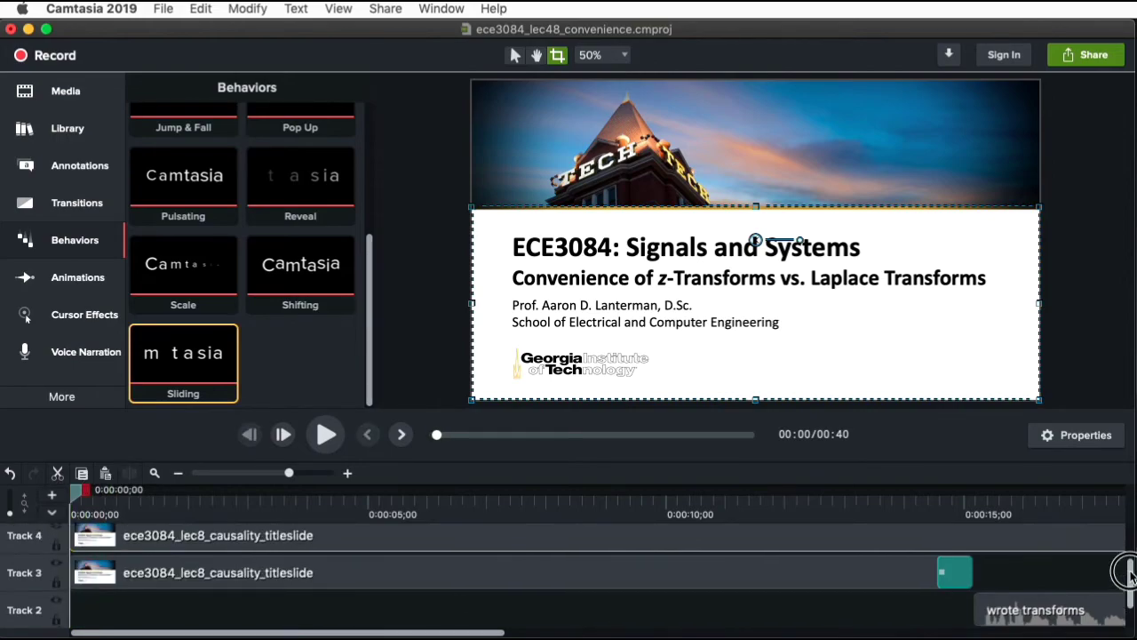
Extend the start of vac_3084_intro on Track 5 back to just after the beginning of the timeline
{"action": "key", "text": "super+z"}
{"action": "scroll", "coordinate": [1128, 562], "scroll_direction": "up", "scroll_amount": 1}
{"action": "key", "text": "super+shift+z"}
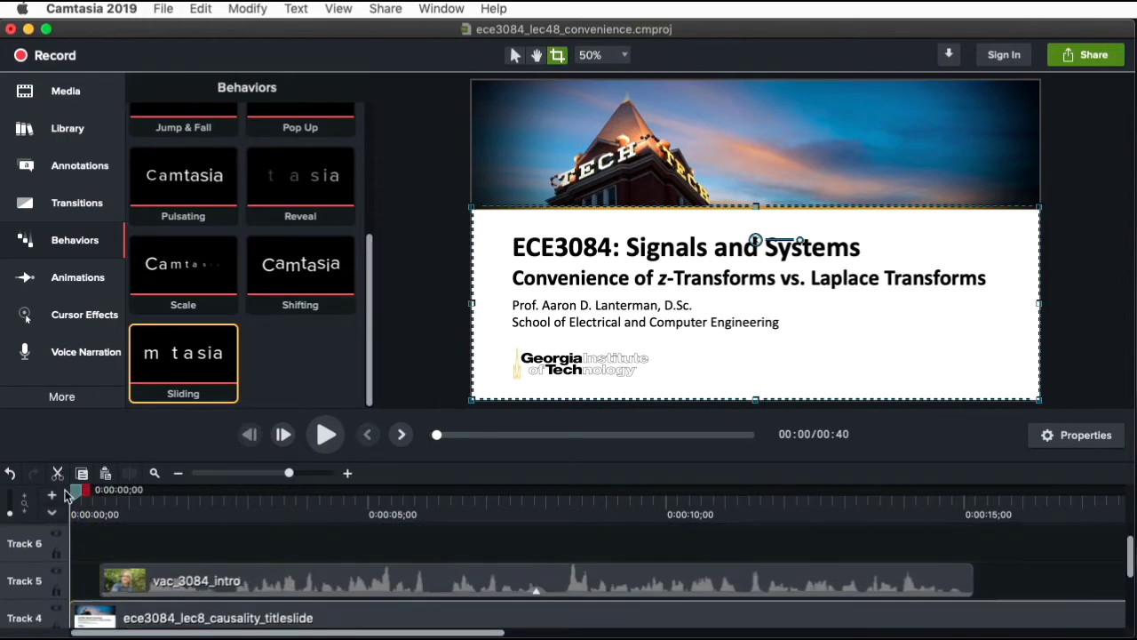
{"action": "left_click_drag", "start_coordinate": [80, 495], "coordinate": [125, 528]}
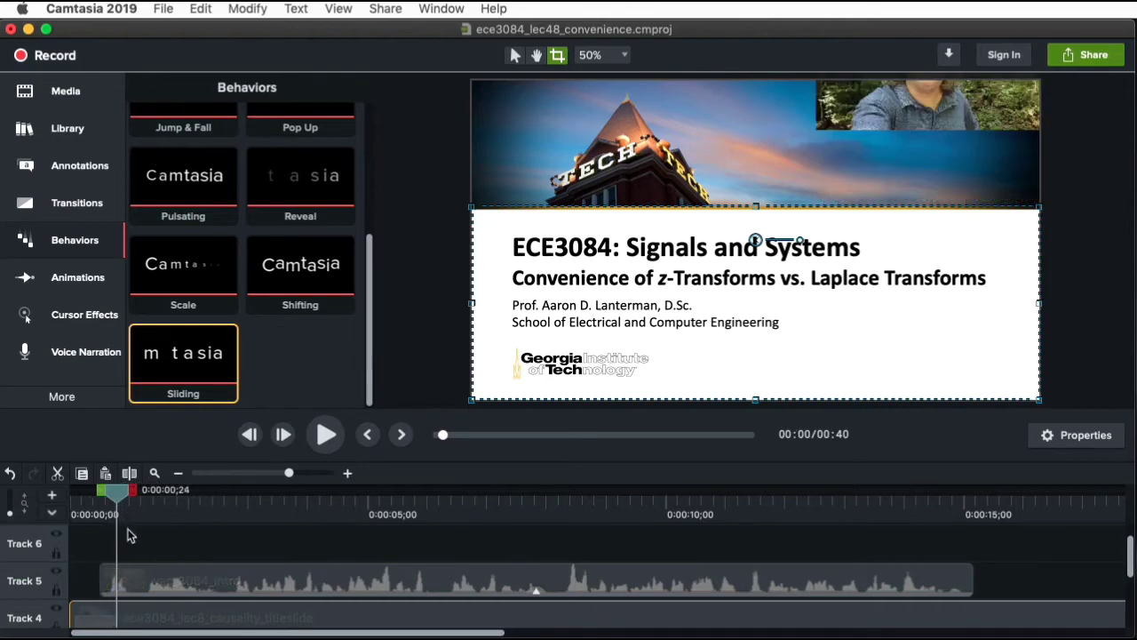
{"action": "left_click_drag", "start_coordinate": [106, 578], "coordinate": [74, 578]}
{"action": "left_click_drag", "start_coordinate": [45, 508], "coordinate": [72, 512]}
{"action": "left_click_drag", "start_coordinate": [79, 578], "coordinate": [89, 578]}
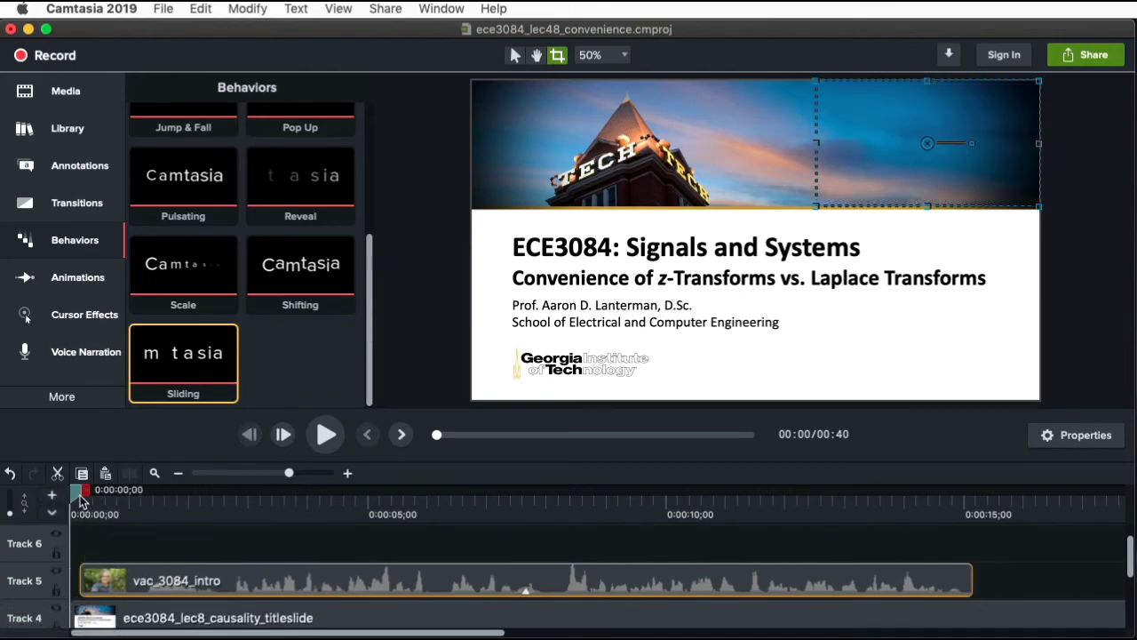
Play the opening from the start to review the delayed slide-in, clearing the timeline range selection before continuing playback
{"action": "key", "text": "space"}
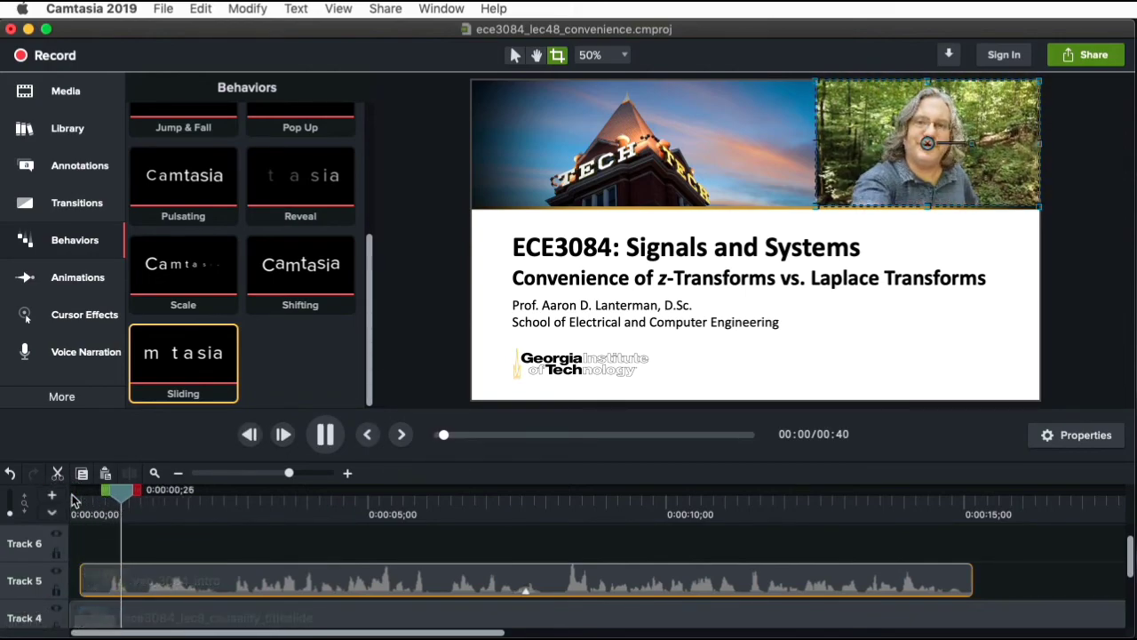
{"action": "key", "text": "space"}
{"action": "left_click_drag", "start_coordinate": [153, 504], "coordinate": [77, 499]}
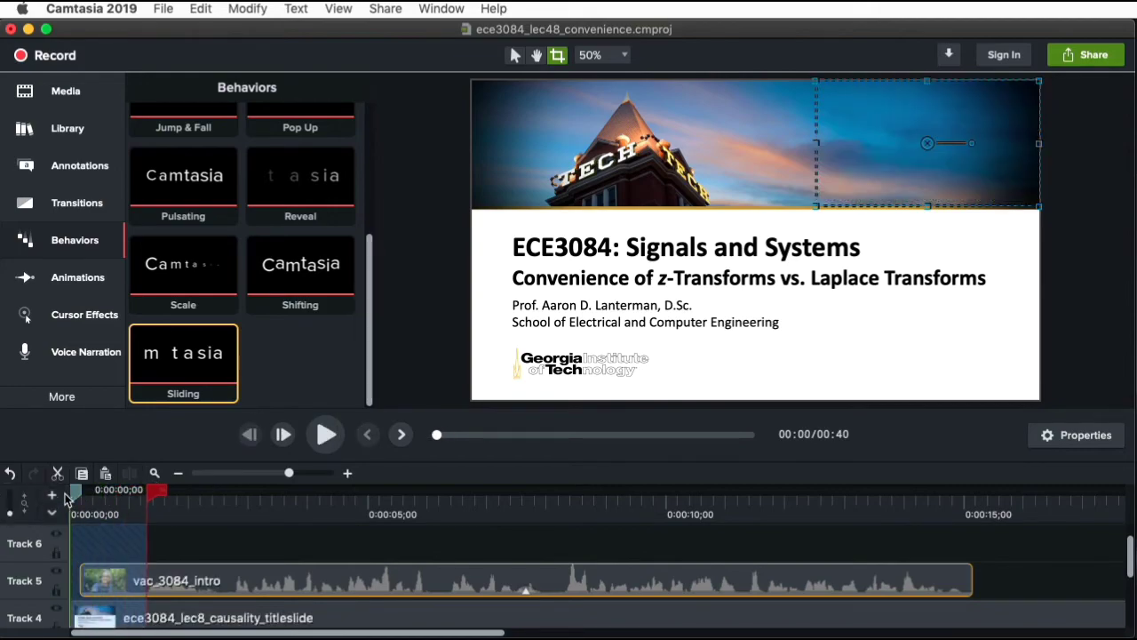
{"action": "left_click", "coordinate": [1055, 556]}
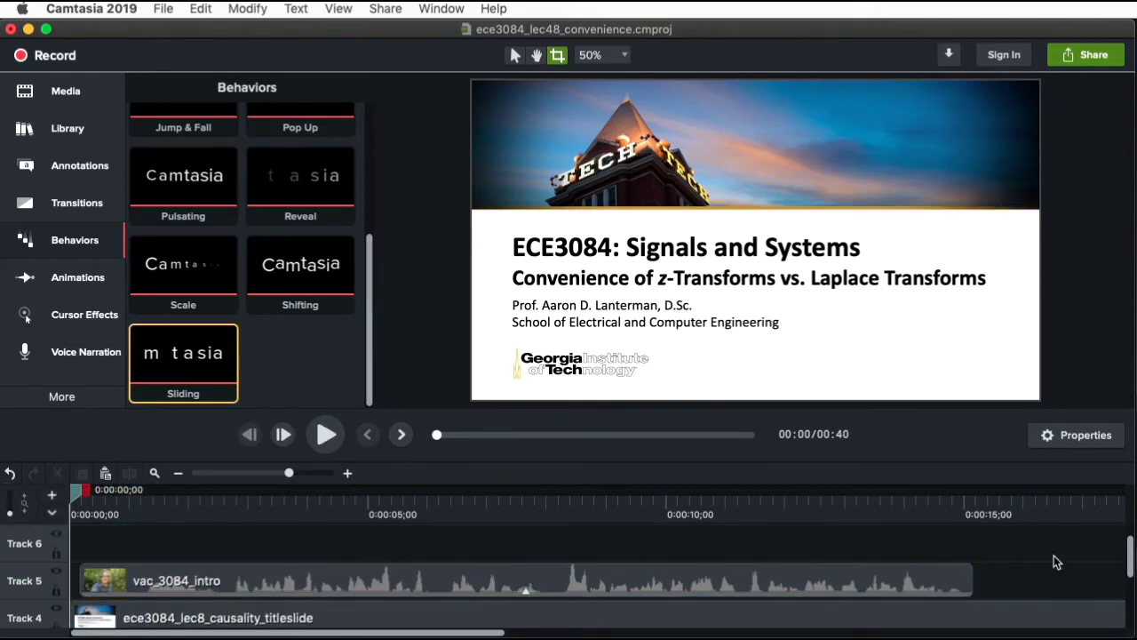
{"action": "key", "text": "space"}
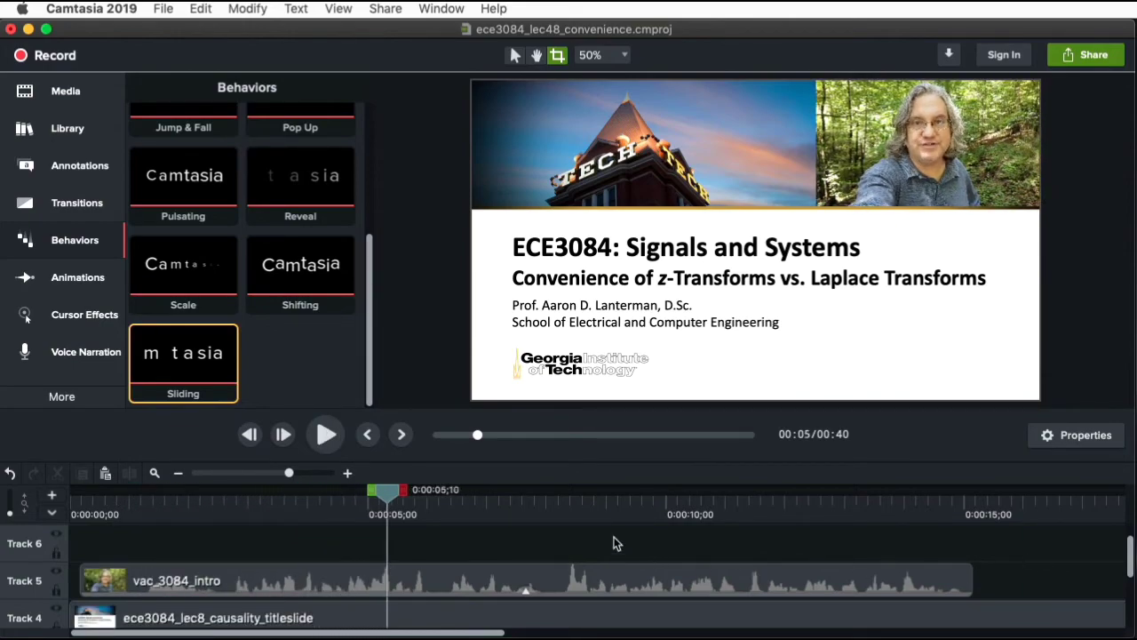
{"action": "left_click", "coordinate": [881, 572]}
{"action": "key", "text": "space"}
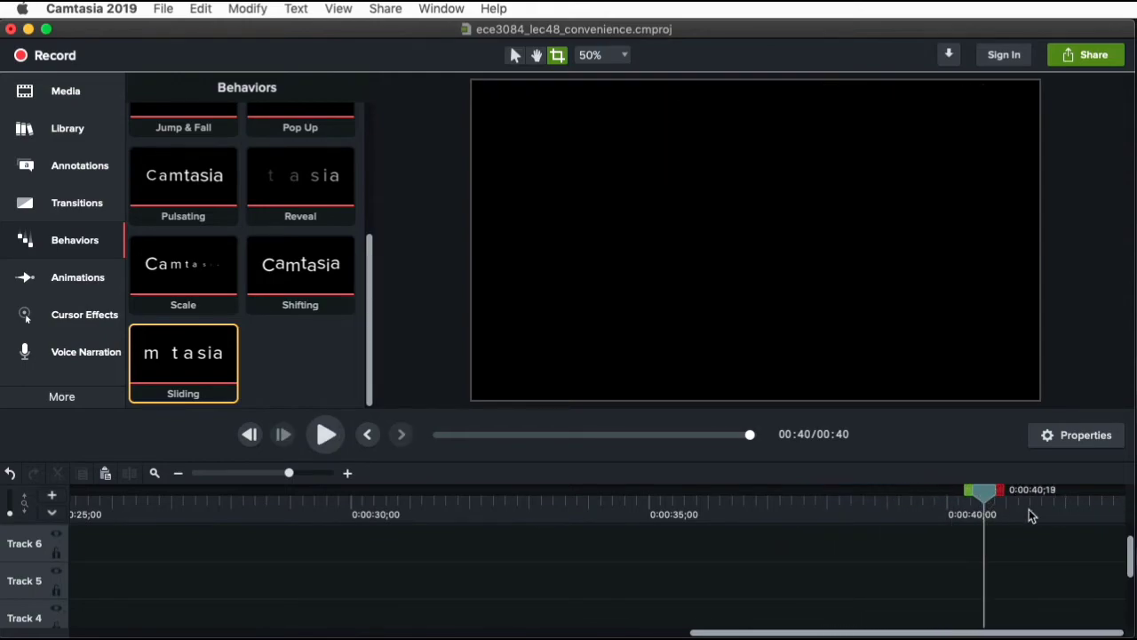
Add the wrote delay property recording from the Media Bin to Track 1, after the last wrote laplace clip
{"action": "scroll", "coordinate": [1131, 567], "scroll_direction": "down", "scroll_amount": 5}
{"action": "mouse_move", "coordinate": [987, 511]}
{"action": "left_mouse_down"}
{"action": "mouse_move", "coordinate": [877, 508]}
{"action": "mouse_move", "coordinate": [949, 500]}
{"action": "left_mouse_up"}
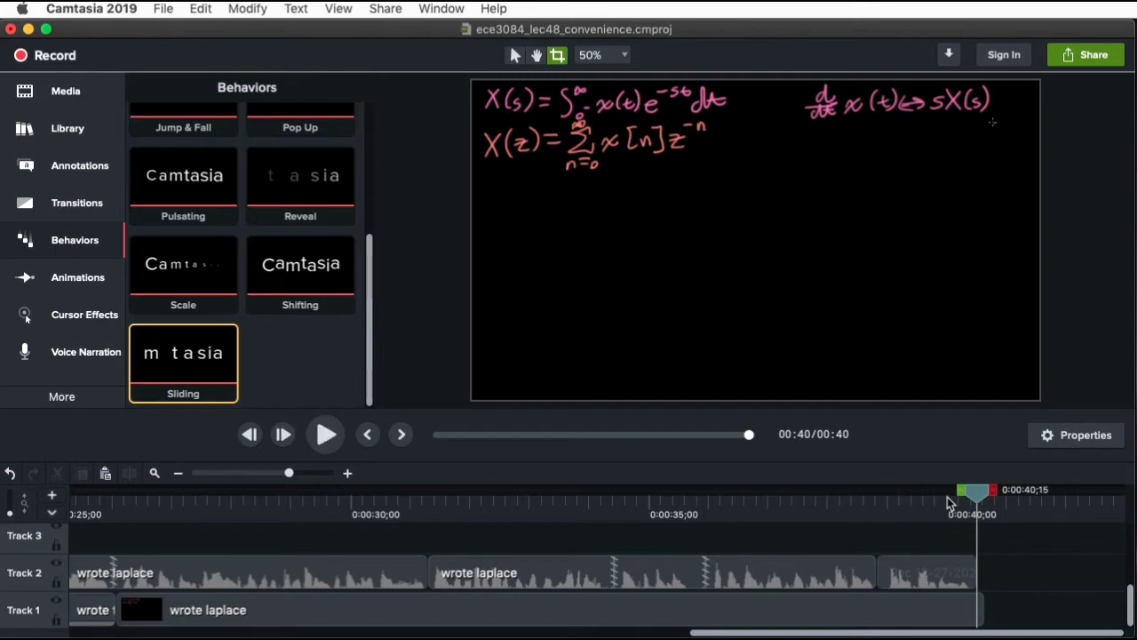
{"action": "left_click", "coordinate": [68, 128]}
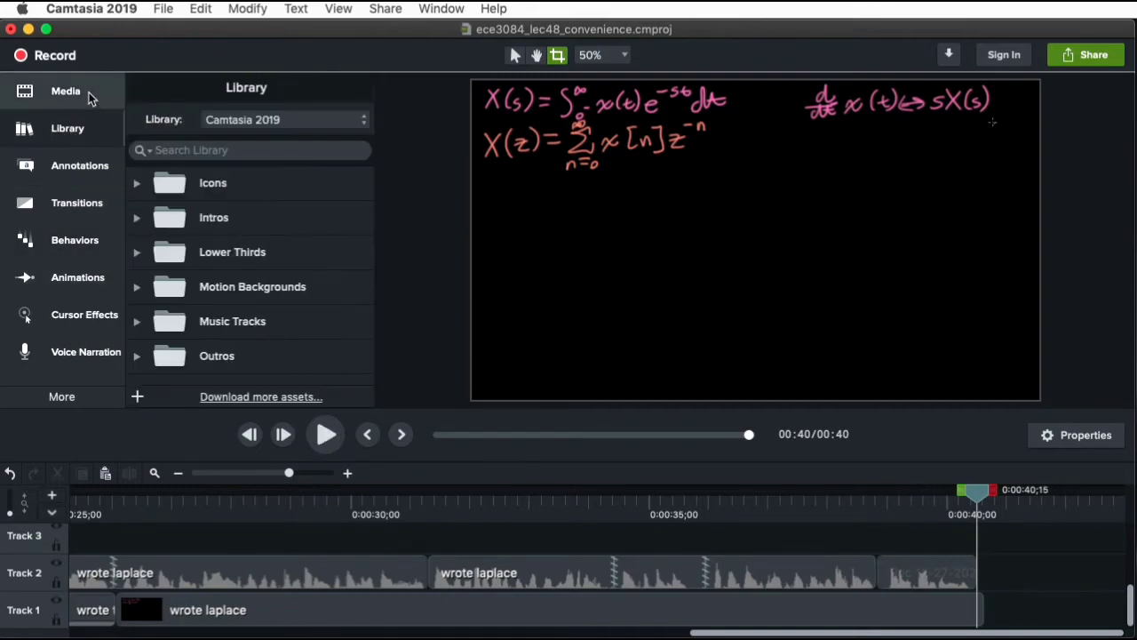
{"action": "left_click", "coordinate": [80, 93]}
{"action": "left_click_drag", "start_coordinate": [365, 336], "coordinate": [388, 171]}
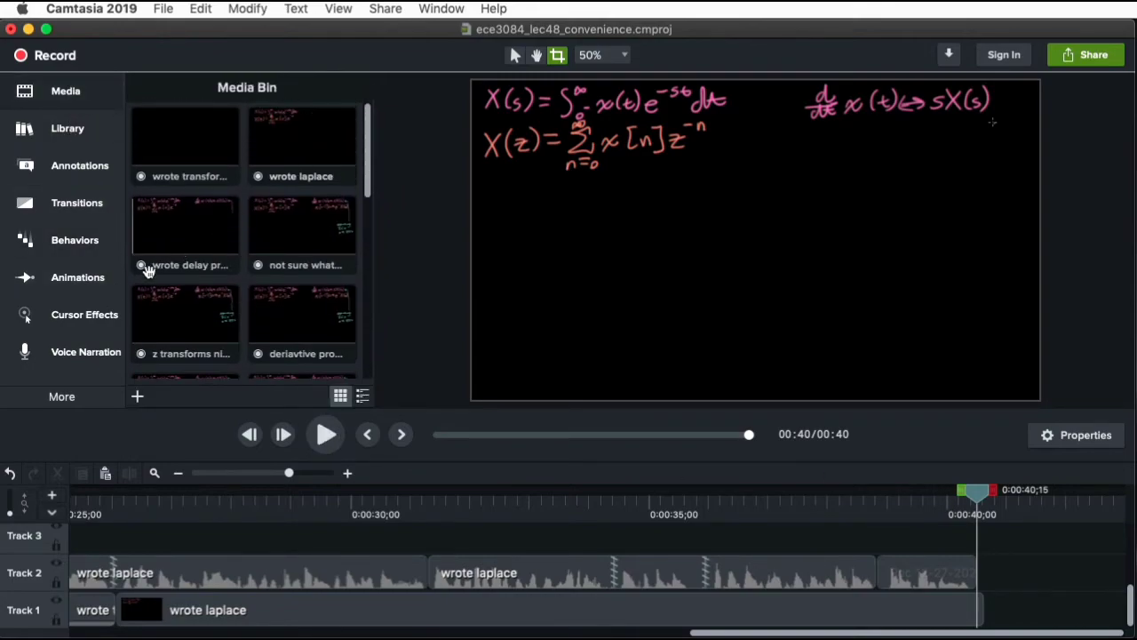
{"action": "left_click_drag", "start_coordinate": [191, 226], "coordinate": [989, 594]}
Play the added wrote delay property clip and cut about two seconds from its beginning
{"action": "left_click_drag", "start_coordinate": [981, 500], "coordinate": [367, 561]}
{"action": "key", "text": "space"}
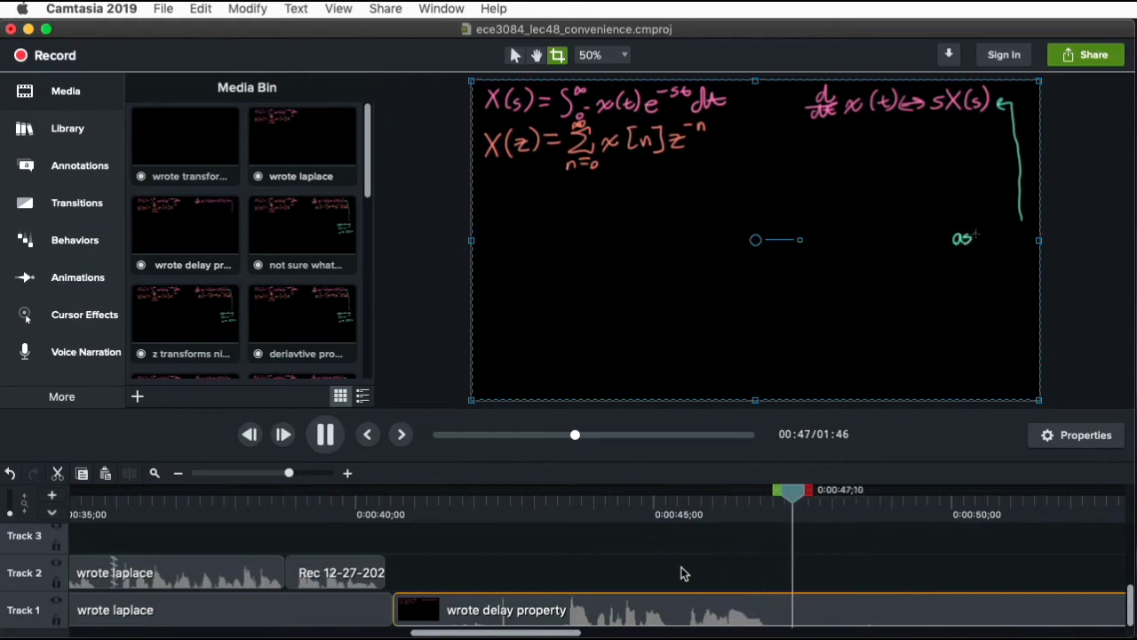
{"action": "left_click", "coordinate": [905, 500]}
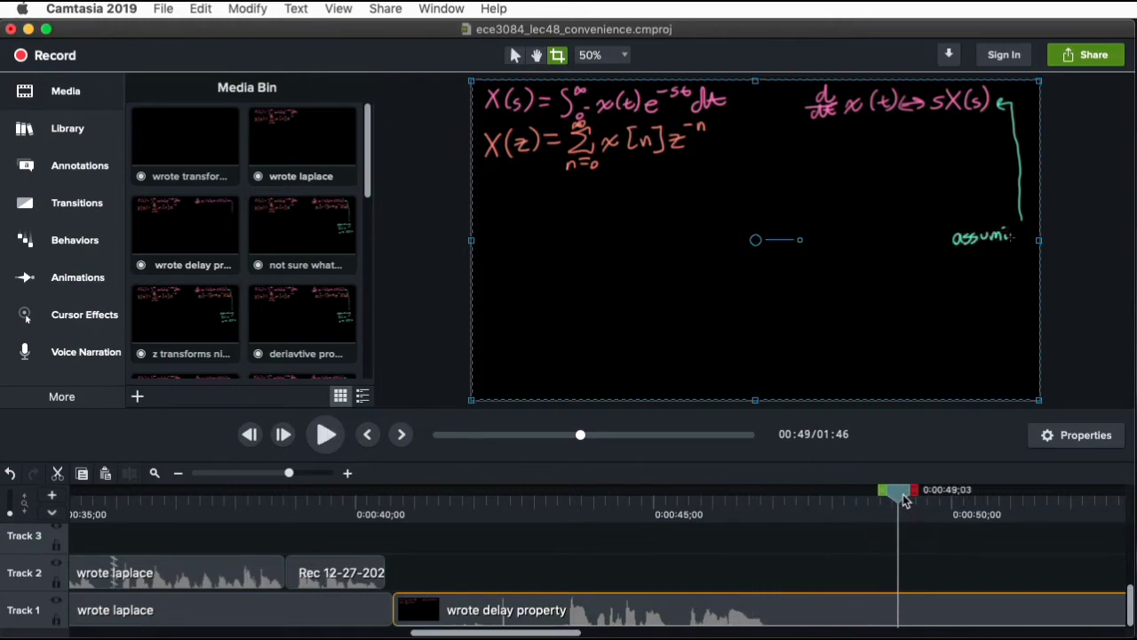
{"action": "mouse_move", "coordinate": [904, 500]}
{"action": "left_mouse_down"}
{"action": "mouse_move", "coordinate": [556, 549]}
{"action": "mouse_move", "coordinate": [551, 524]}
{"action": "mouse_move", "coordinate": [381, 500]}
{"action": "mouse_move", "coordinate": [368, 515]}
{"action": "mouse_move", "coordinate": [377, 515]}
{"action": "mouse_move", "coordinate": [307, 493]}
{"action": "left_mouse_up"}
{"action": "key", "text": "super+x"}
Shift wrote delay property slightly later on Track 1, extend its start back to meet wrote laplace, and play the join
{"action": "key", "text": "space"}
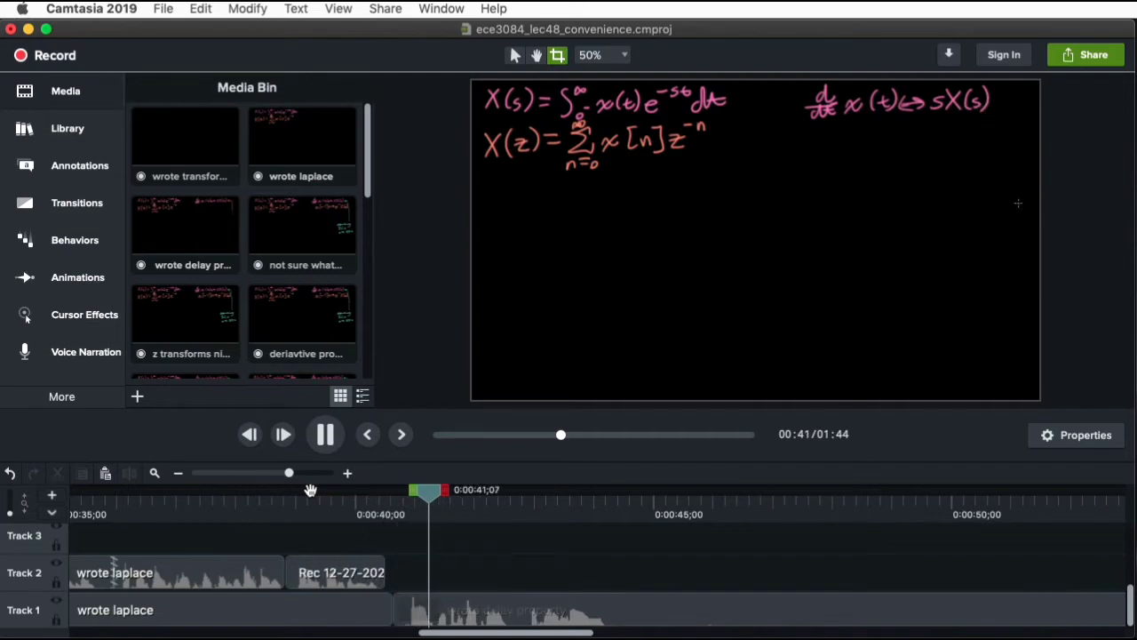
{"action": "left_click", "coordinate": [622, 609]}
{"action": "key", "text": "Delete"}
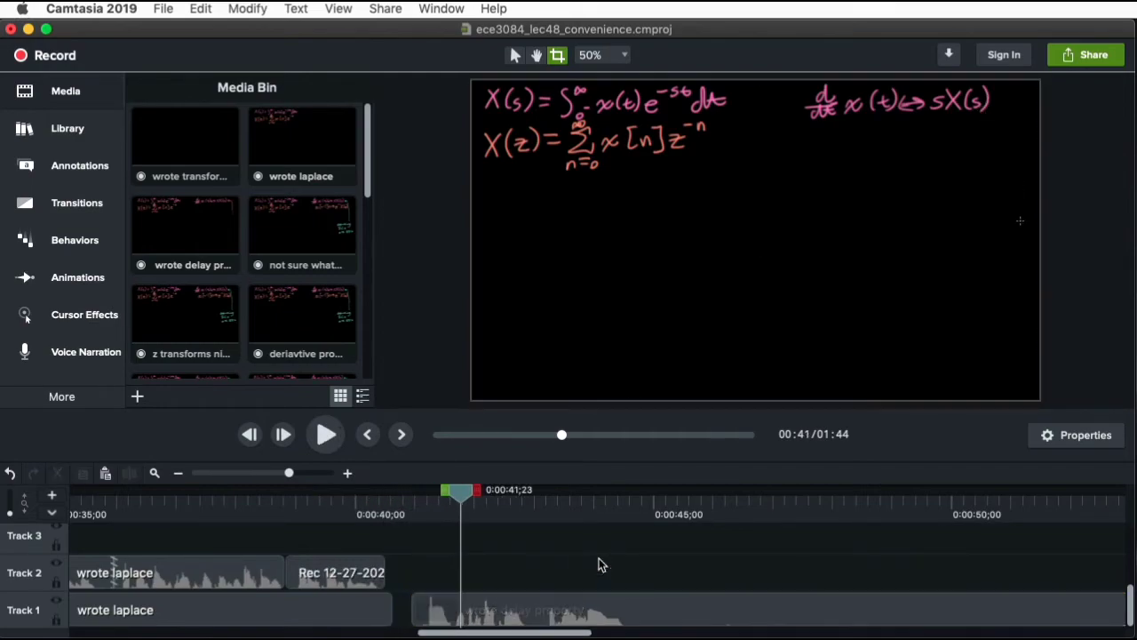
{"action": "left_click_drag", "start_coordinate": [415, 602], "coordinate": [400, 606]}
{"action": "left_click_drag", "start_coordinate": [461, 503], "coordinate": [408, 515]}
{"action": "key", "text": "space"}
{"action": "key", "text": "space"}
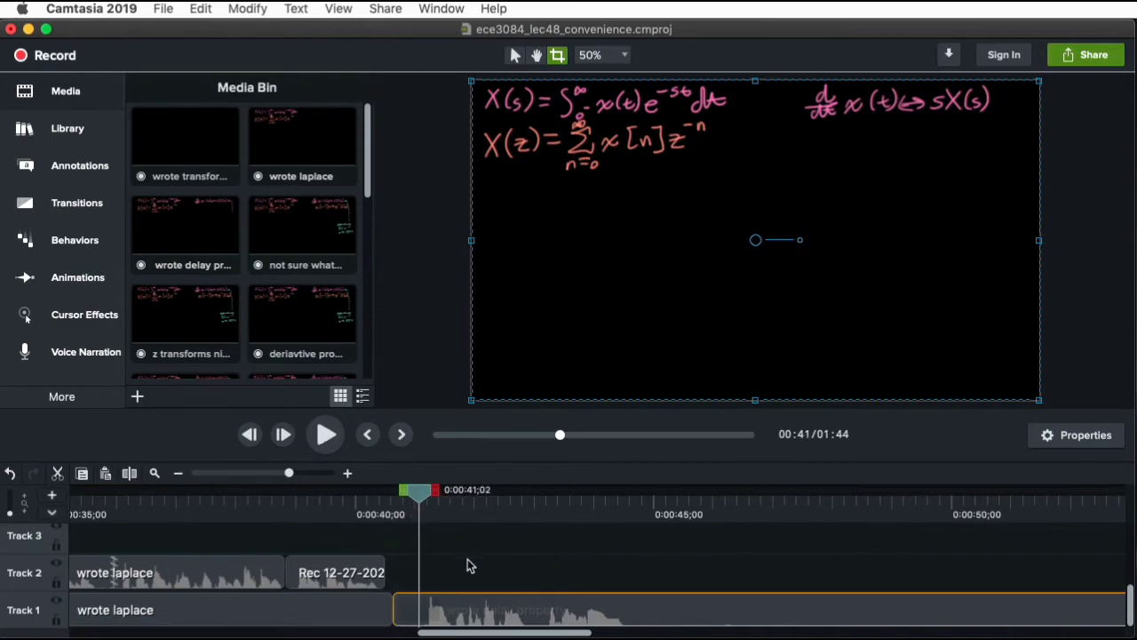
Separate the audio of wrote delay property onto Track 2, trim its start slightly, and play the join
{"action": "right_click", "coordinate": [475, 606]}
{"action": "left_click", "coordinate": [511, 633]}
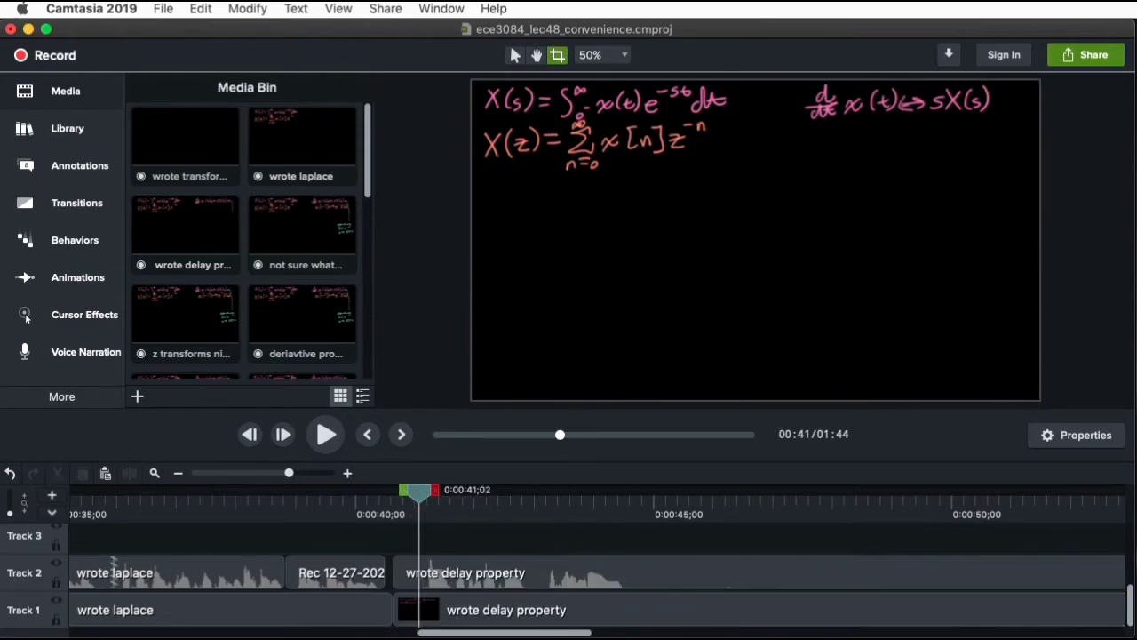
{"action": "key", "text": "space"}
{"action": "key", "text": "space"}
{"action": "left_click_drag", "start_coordinate": [398, 572], "coordinate": [418, 572]}
{"action": "left_click_drag", "start_coordinate": [444, 524], "coordinate": [312, 508]}
{"action": "key", "text": "space"}
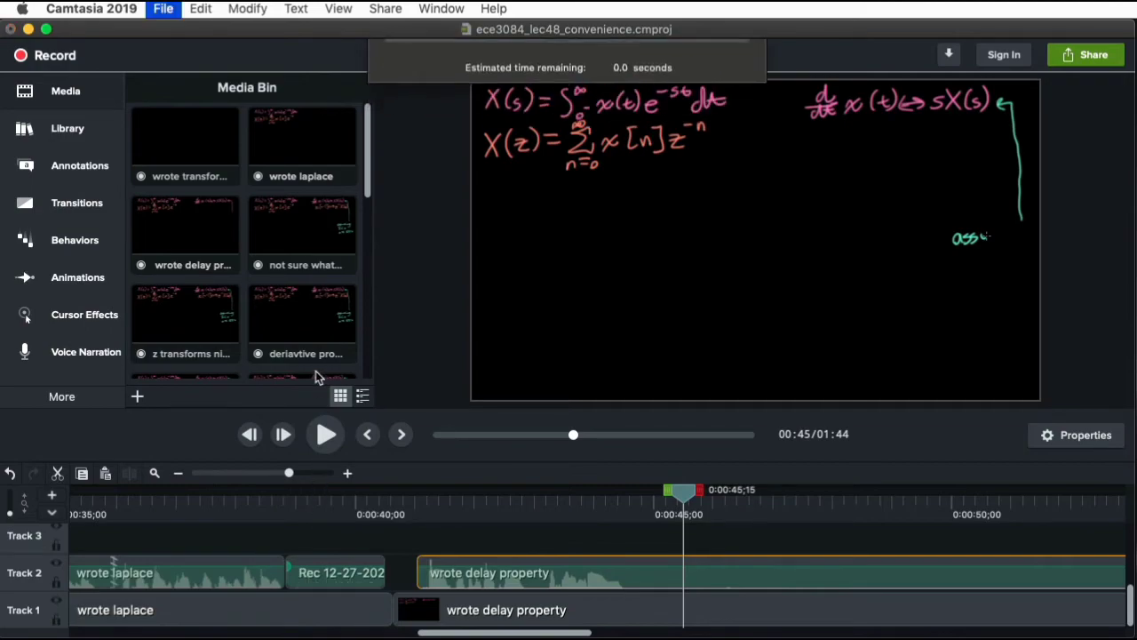
Save the project in Documents as a standalone copy named ece3084_lec48_convenience_SECOND
{"action": "left_click", "coordinate": [163, 8]}
{"action": "left_click", "coordinate": [187, 124]}
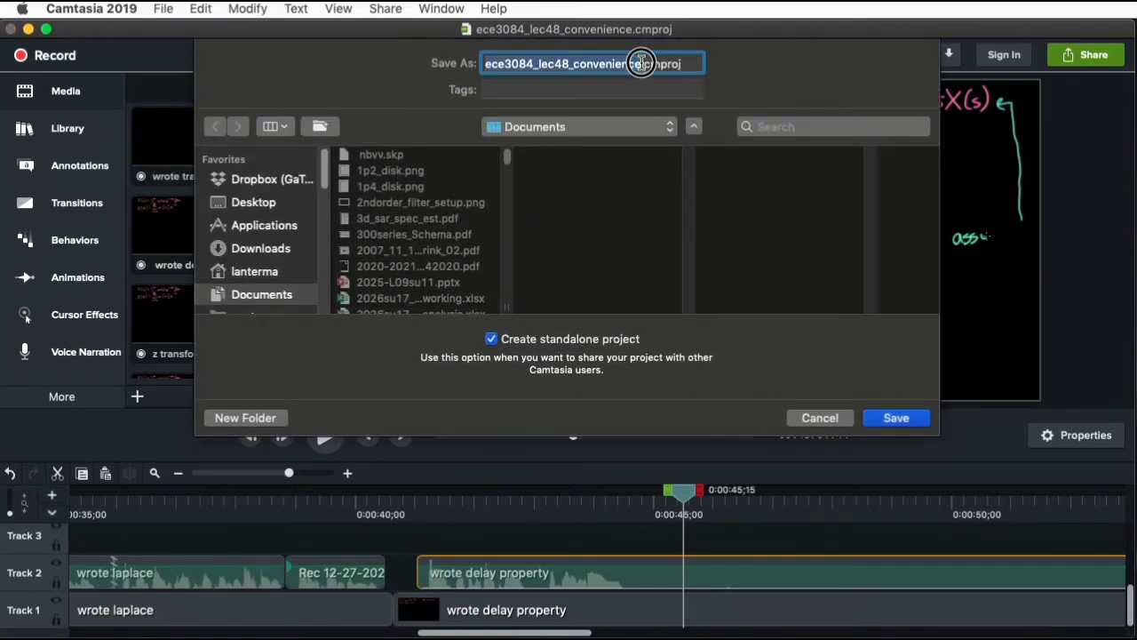
{"action": "left_click", "coordinate": [641, 63]}
{"action": "type", "text": "_SECOND"}
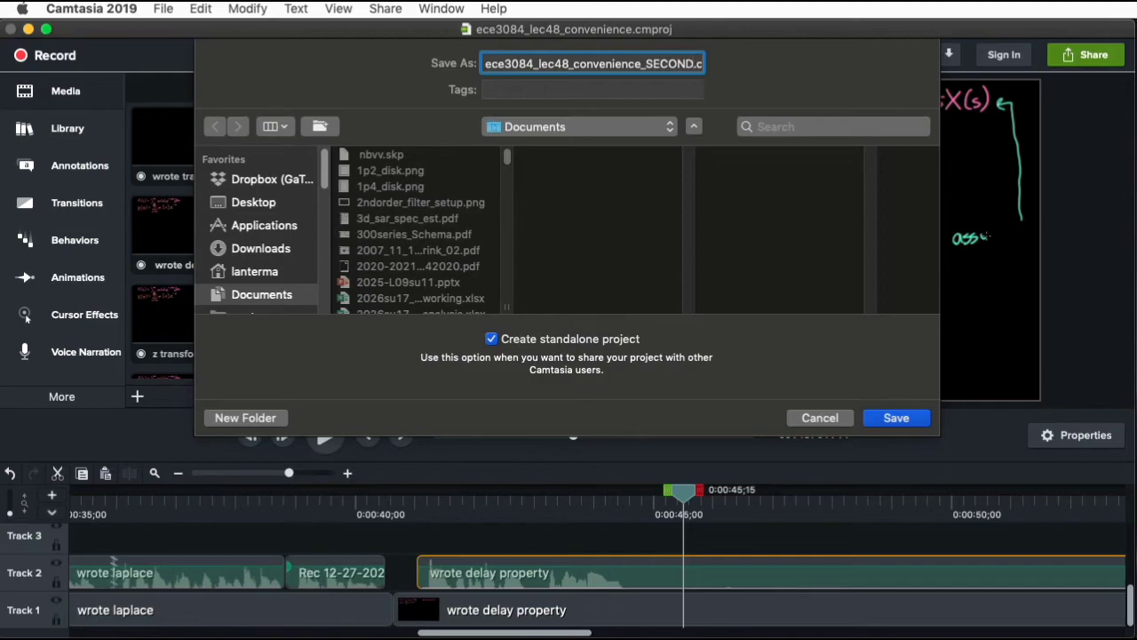
{"action": "key", "text": "Return"}
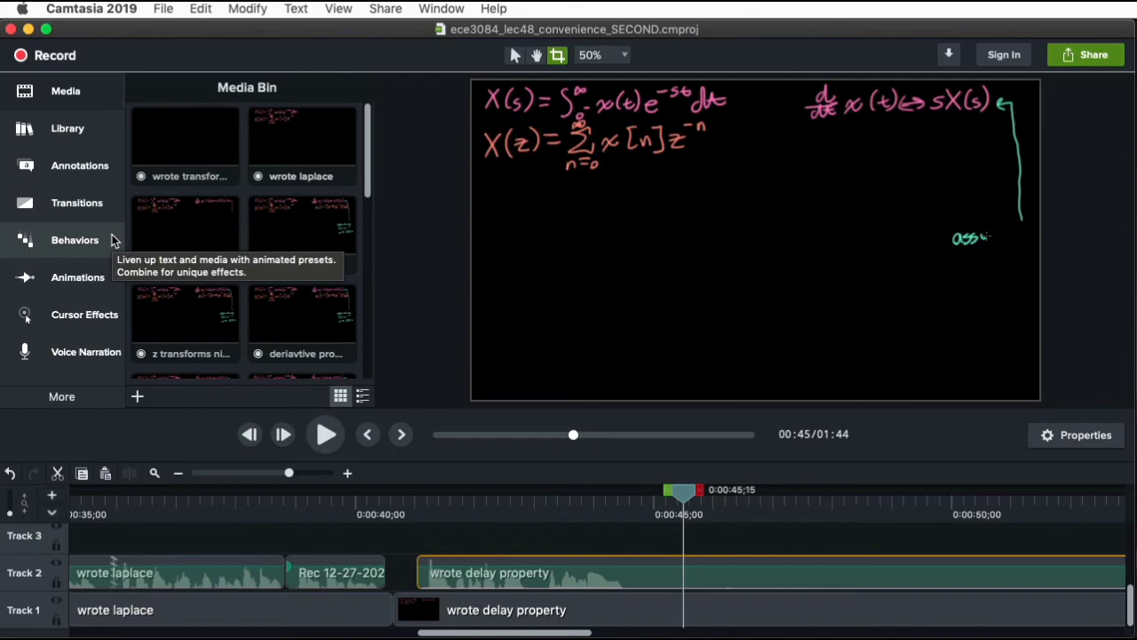
Place a red speech-bubble callout in the Basic style on the canvas's lower-left area at 0:00:36;20
{"action": "left_click", "coordinate": [90, 172]}
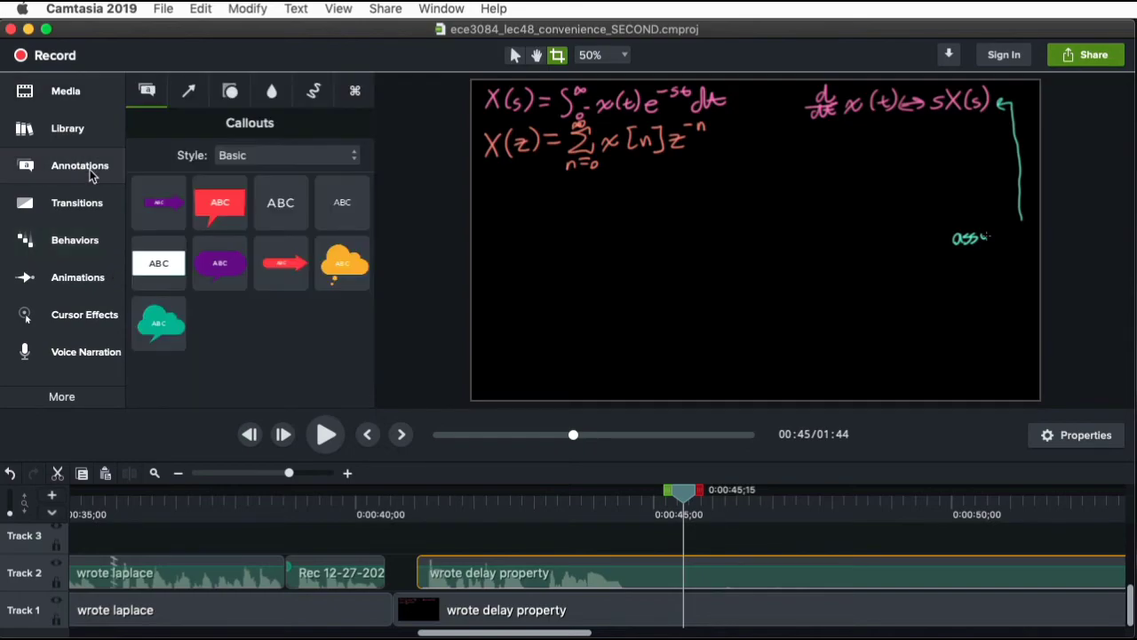
{"action": "left_click_drag", "start_coordinate": [681, 514], "coordinate": [144, 521]}
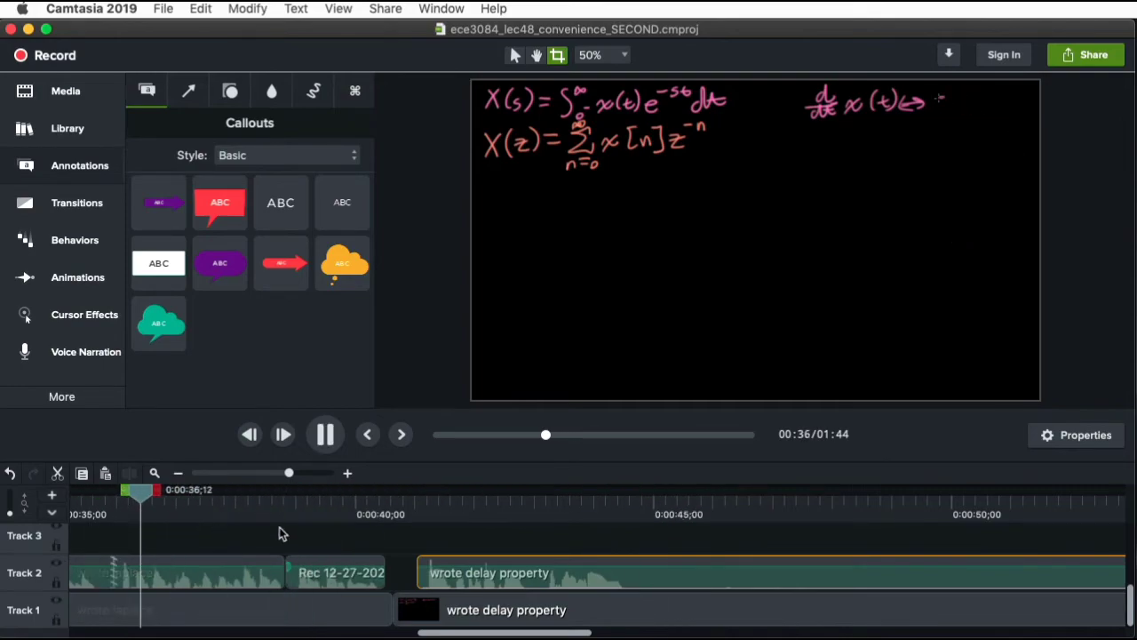
{"action": "key", "text": "space"}
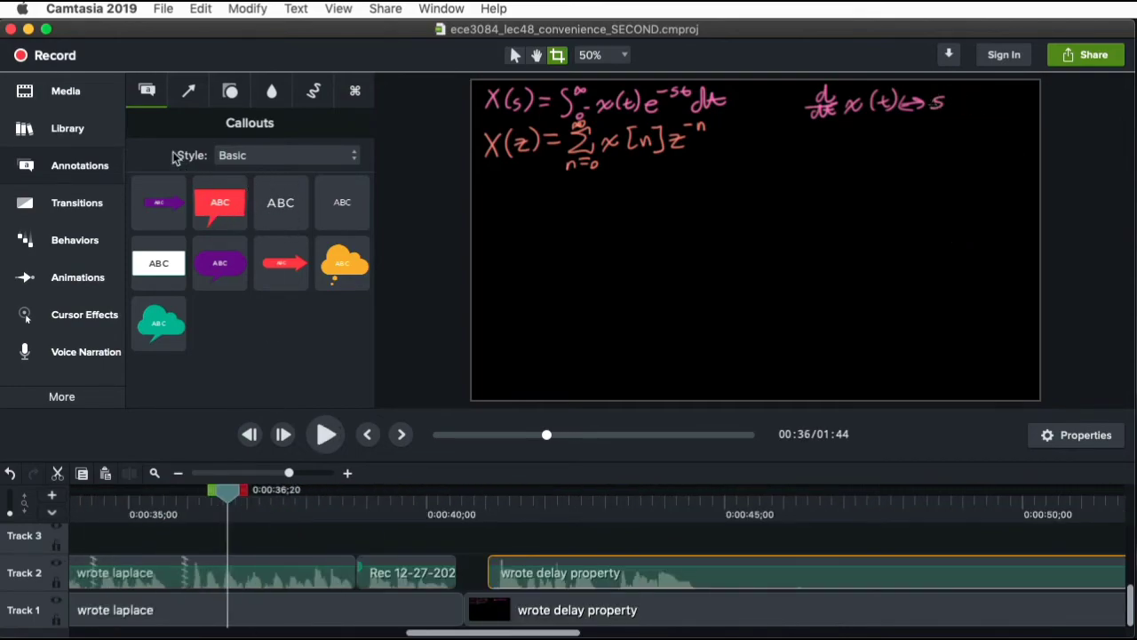
{"action": "left_click_drag", "start_coordinate": [222, 203], "coordinate": [625, 305]}
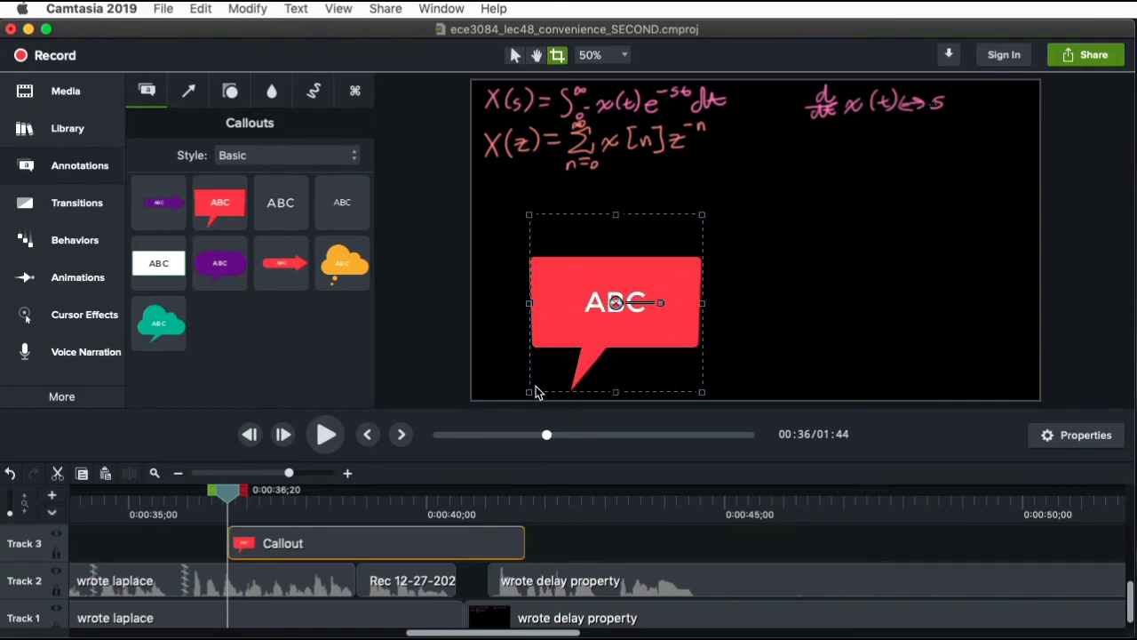
Show the properties of the red speech-bubble callout and replace its text with "Hello there"
{"action": "double_click", "coordinate": [640, 306]}
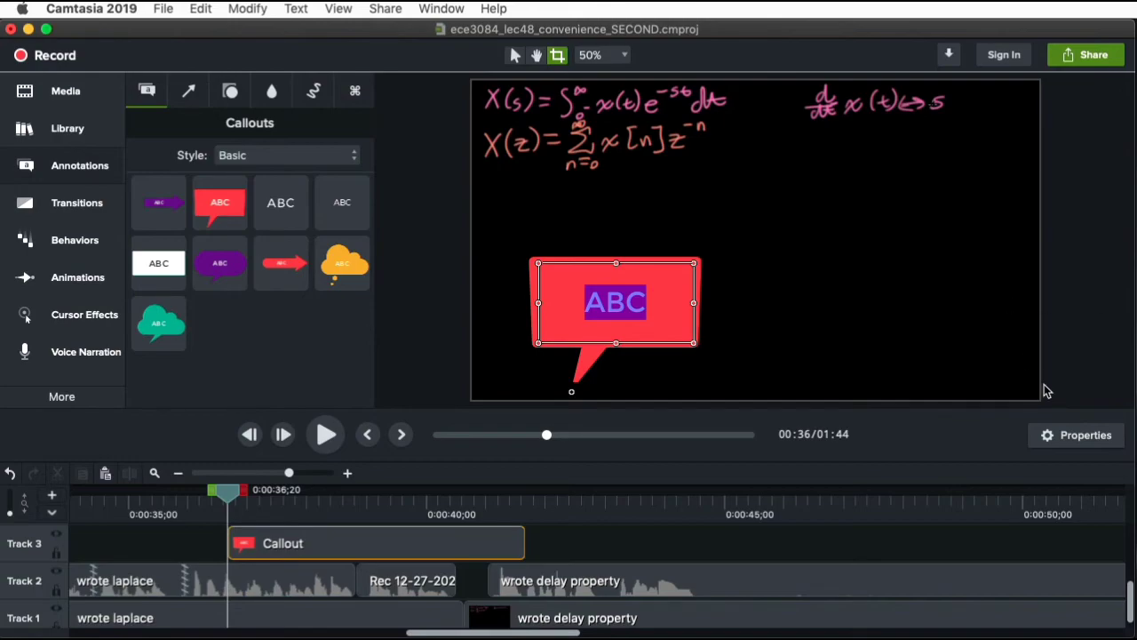
{"action": "left_click", "coordinate": [1079, 436]}
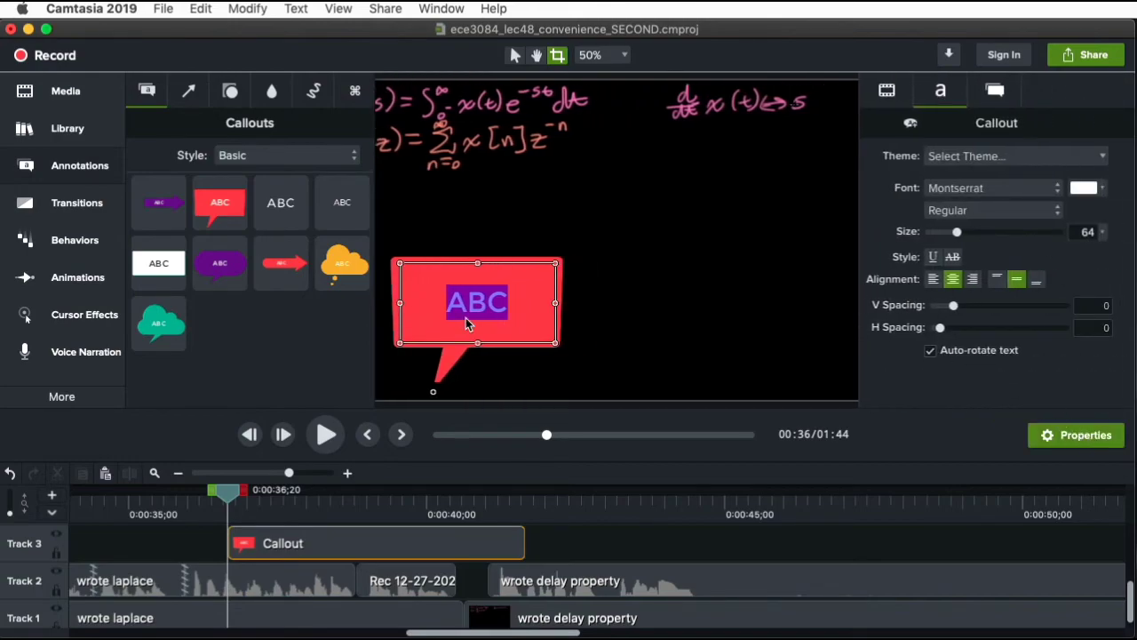
{"action": "type", "text": "Hello there"}
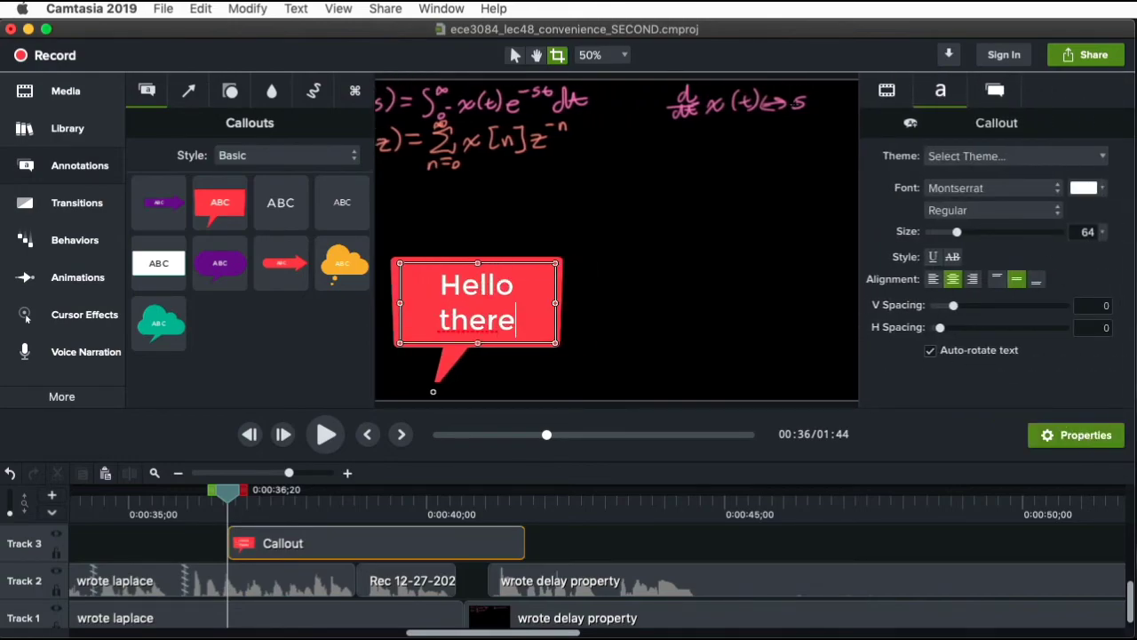
Set the canvas zoom to 25% and play the callout section from 0:00:35;22
{"action": "left_click_drag", "start_coordinate": [226, 501], "coordinate": [171, 500]}
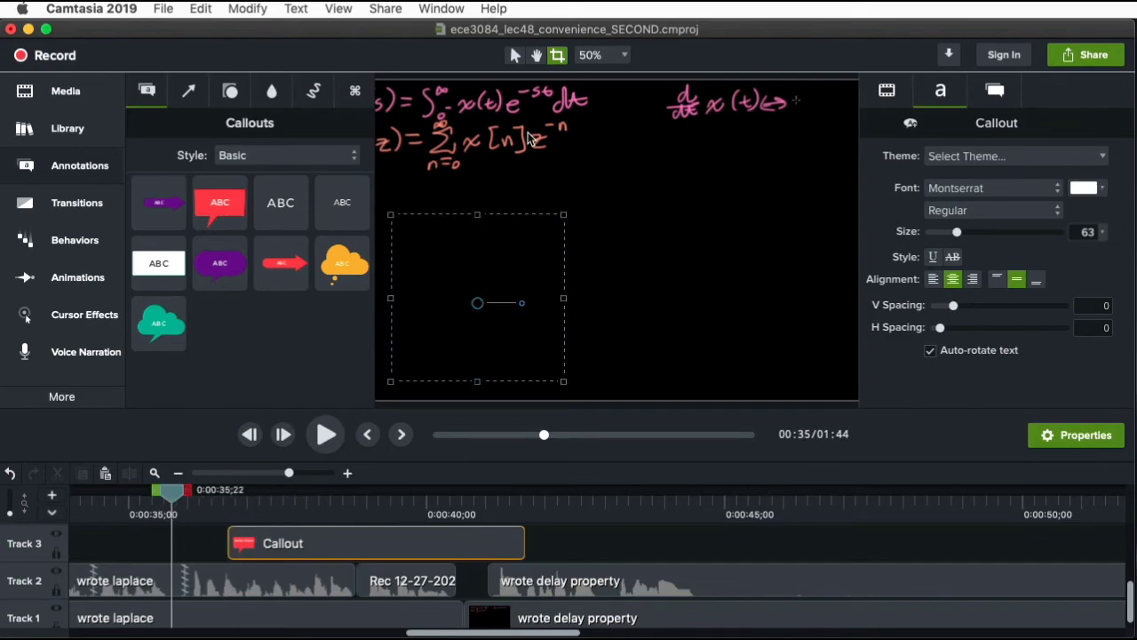
{"action": "left_click", "coordinate": [599, 55]}
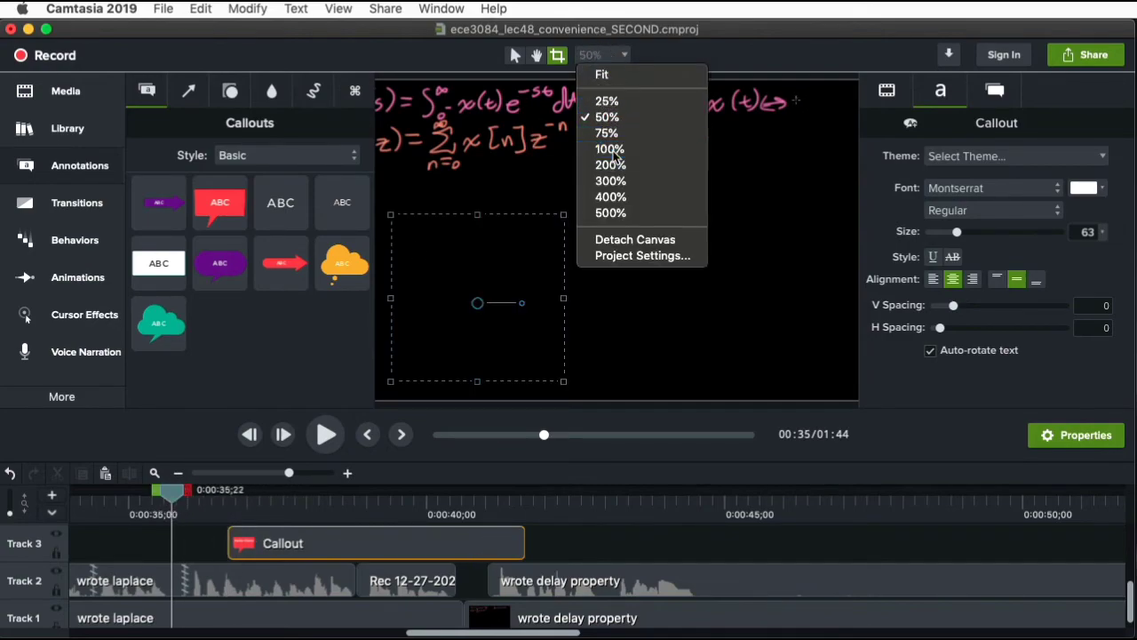
{"action": "left_click", "coordinate": [627, 145]}
{"action": "left_click", "coordinate": [602, 54]}
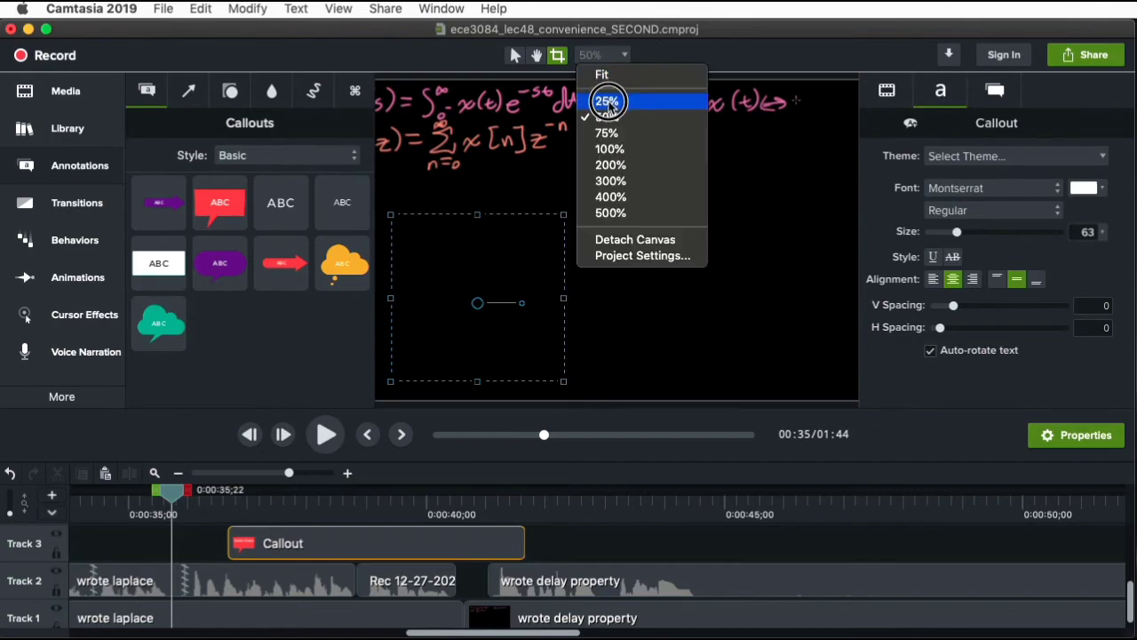
{"action": "left_click", "coordinate": [610, 101]}
{"action": "key", "text": "space"}
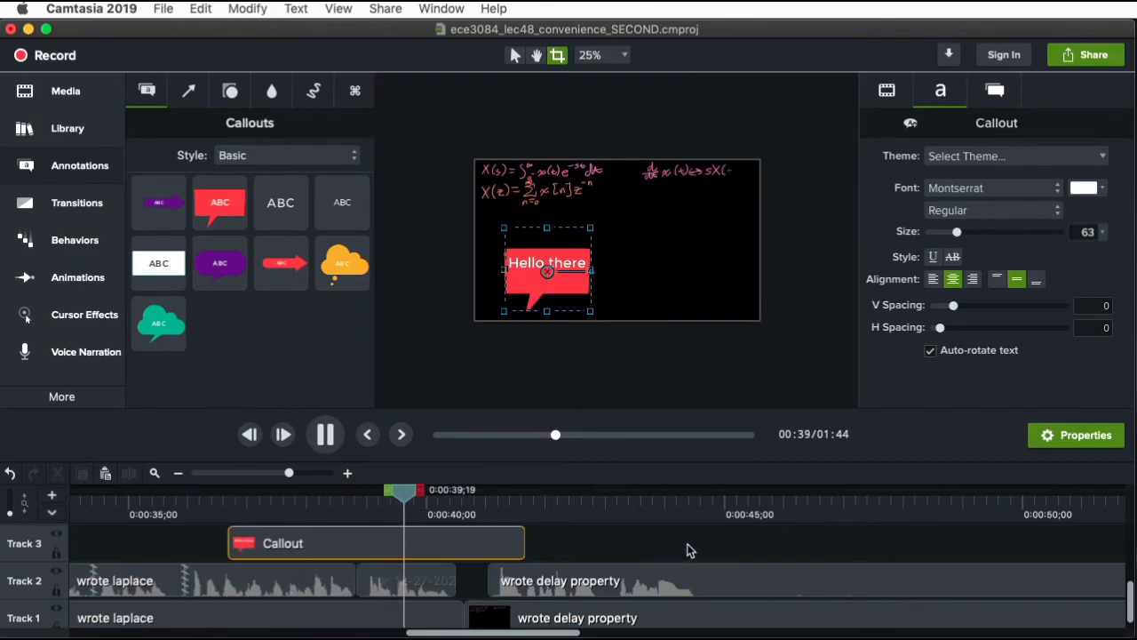
{"action": "key", "text": "space"}
Try moving the callout and stretching its pointer to the canvas's lower-left corner, and undo these edits along with the text change
{"action": "left_click", "coordinate": [560, 264]}
{"action": "left_click_drag", "start_coordinate": [559, 264], "coordinate": [536, 309]}
{"action": "left_click", "coordinate": [514, 53]}
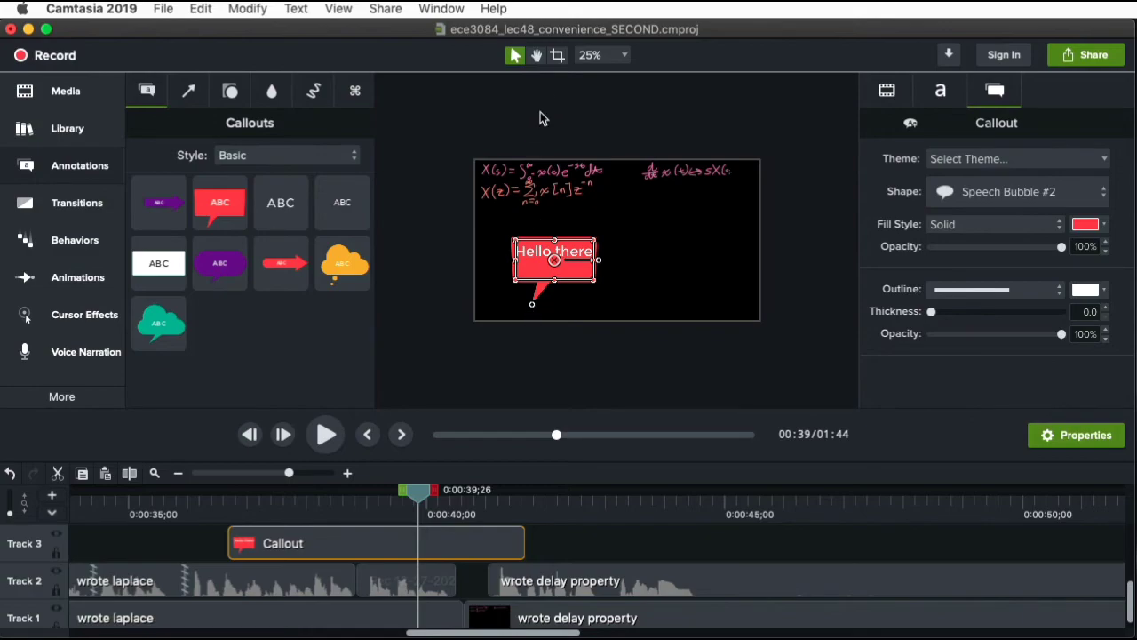
{"action": "left_click_drag", "start_coordinate": [534, 305], "coordinate": [477, 324]}
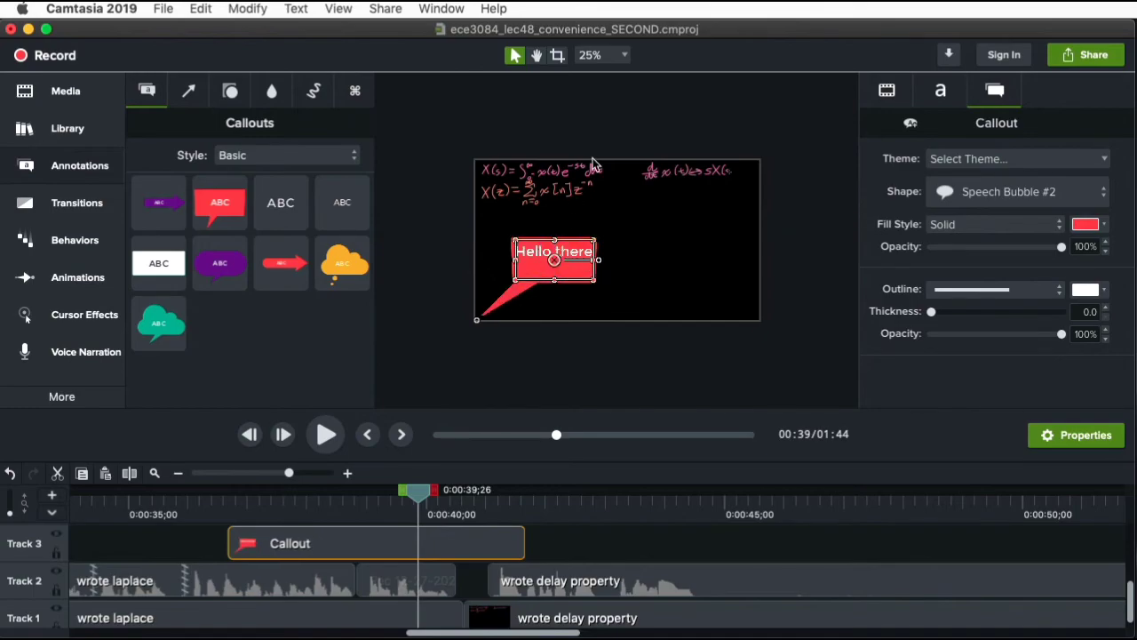
{"action": "key", "text": "super+z"}
{"action": "key", "text": "super+z"}
{"action": "key", "text": "super+z"}
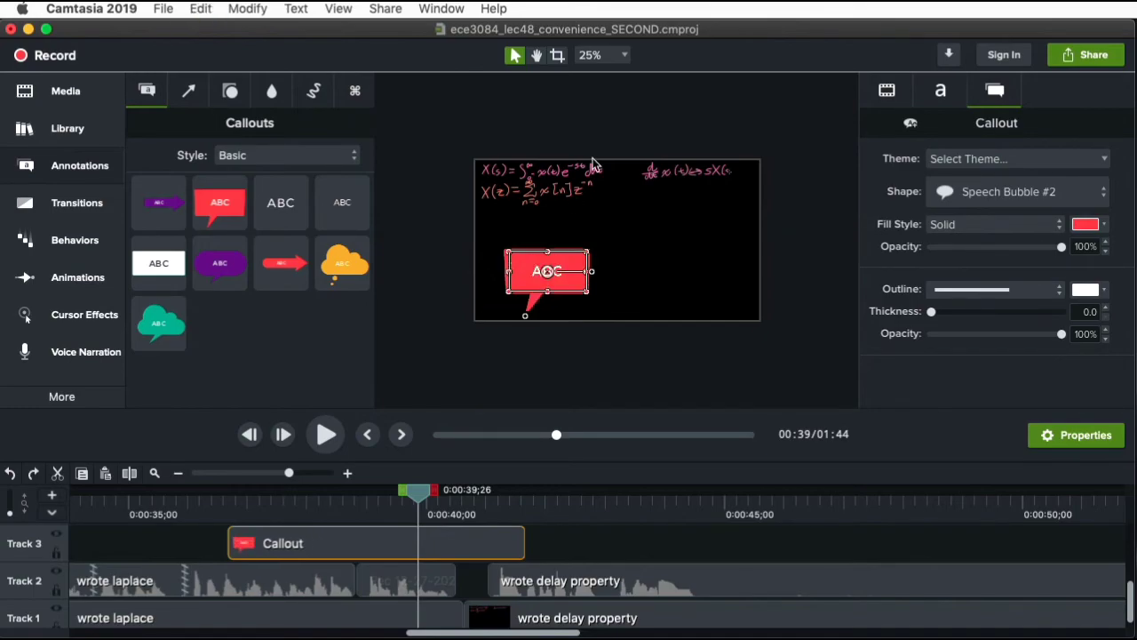
Replace the red callout's ABC text with "Hello there"
{"action": "double_click", "coordinate": [546, 271]}
{"action": "key", "text": "BackSpace"}
{"action": "type", "text": "Hello there"}
{"action": "left_click", "coordinate": [625, 292]}
Shift the Hello there callout slightly left and stretch its pointer to the canvas's lower-left corner
{"action": "left_click", "coordinate": [555, 286]}
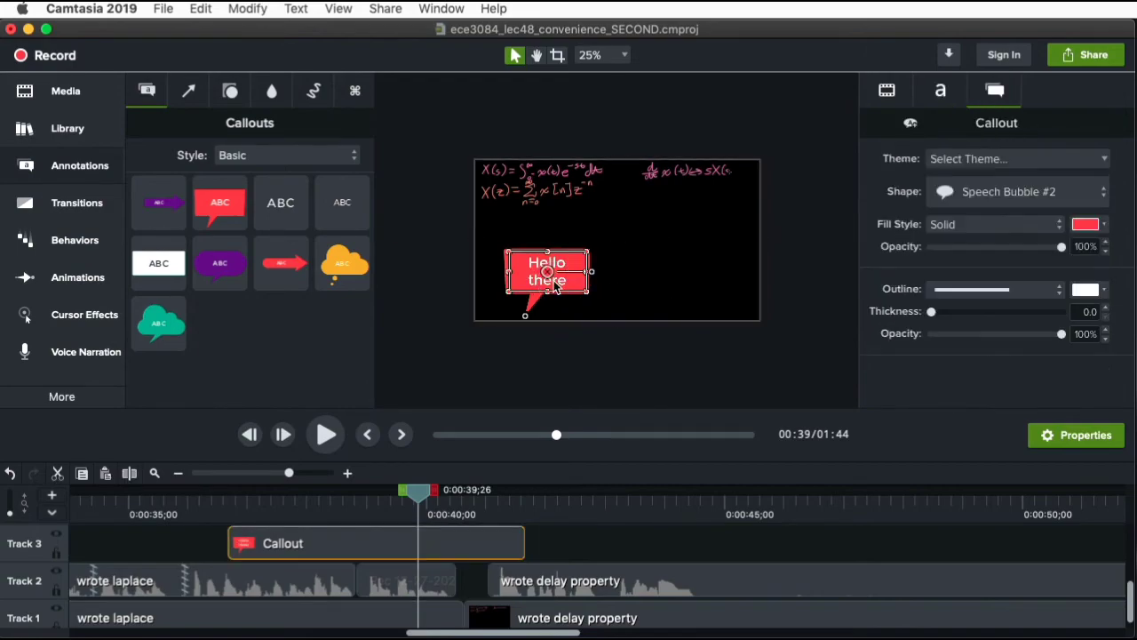
{"action": "left_click_drag", "start_coordinate": [566, 258], "coordinate": [546, 278]}
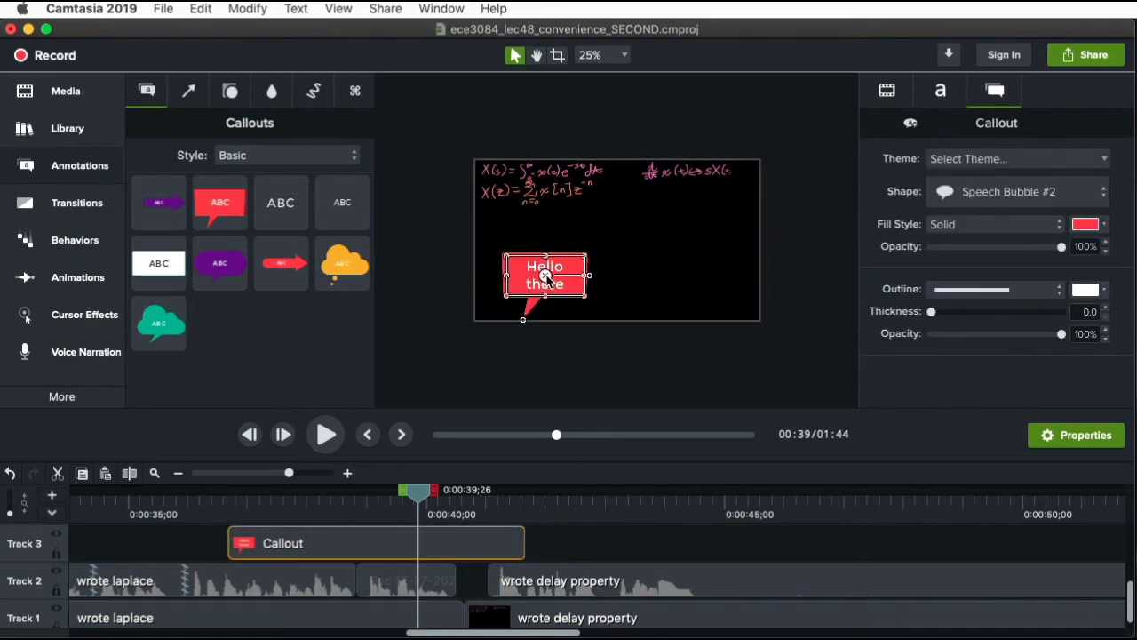
{"action": "left_click_drag", "start_coordinate": [524, 326], "coordinate": [472, 326]}
{"action": "left_click", "coordinate": [536, 335]}
{"action": "left_click_drag", "start_coordinate": [537, 276], "coordinate": [534, 271]}
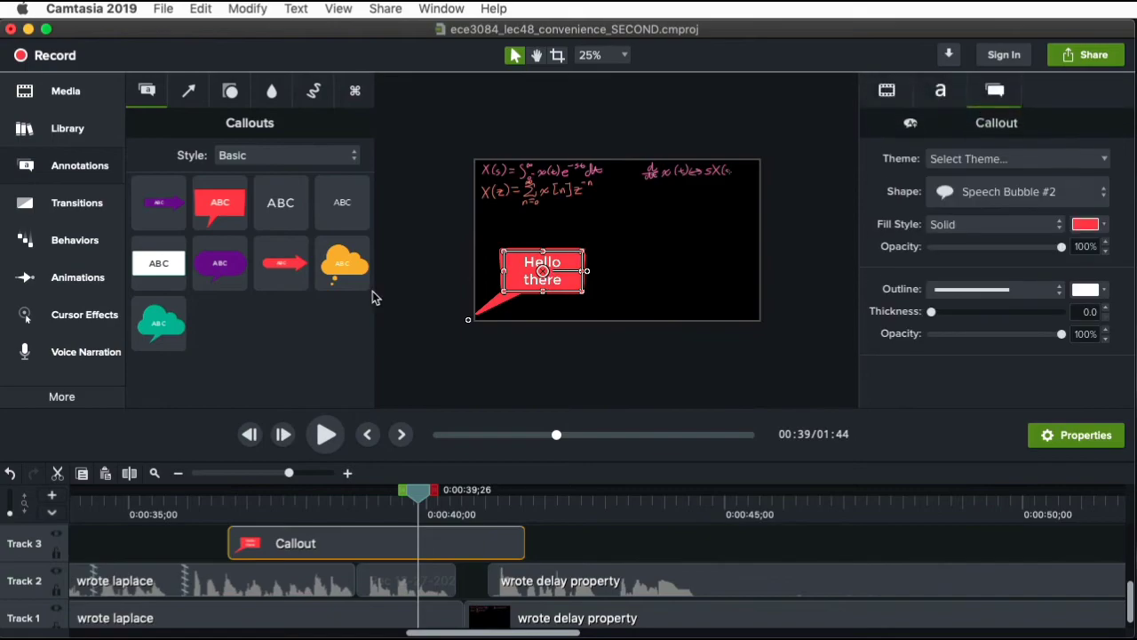
Try a green solid fill on the Hello there callout and undo it
{"action": "left_click", "coordinate": [1093, 225]}
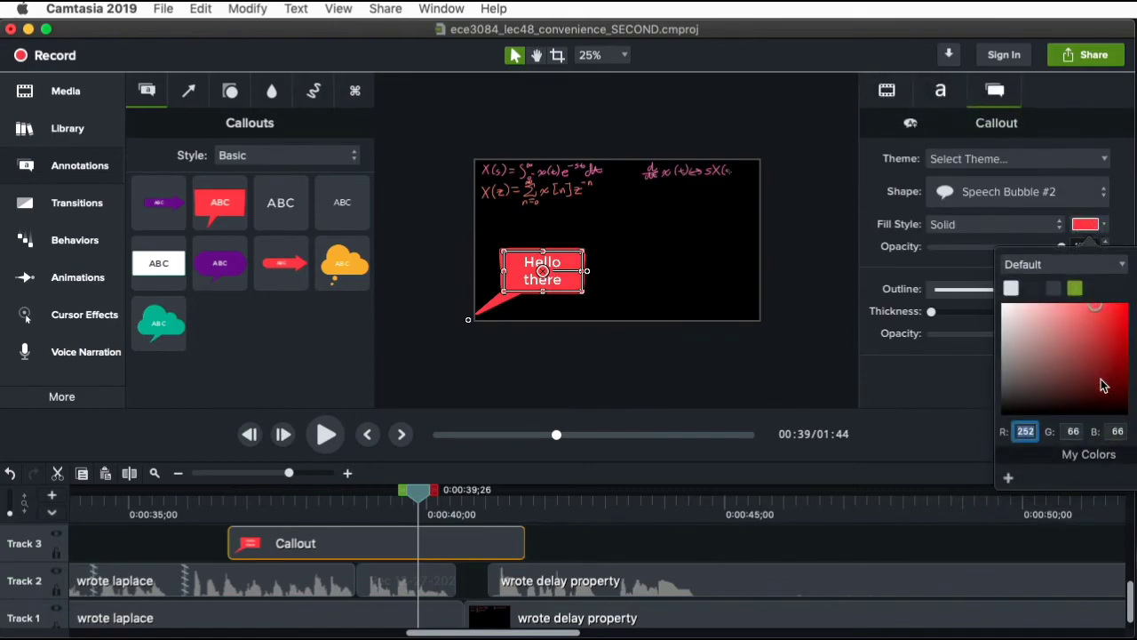
{"action": "left_click", "coordinate": [1076, 289]}
{"action": "left_click", "coordinate": [650, 372]}
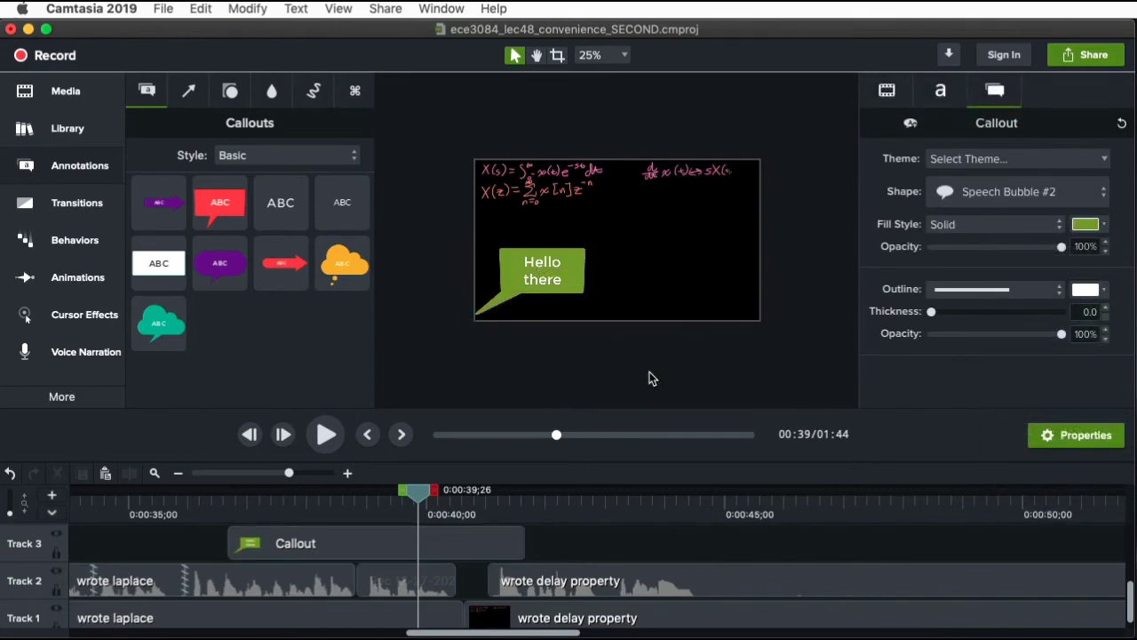
{"action": "left_click", "coordinate": [545, 256]}
{"action": "key", "text": "super+z"}
Try moving the Hello there callout down so its pointer extends past the canvas's lower edge
{"action": "left_click", "coordinate": [542, 278]}
{"action": "left_click", "coordinate": [549, 282]}
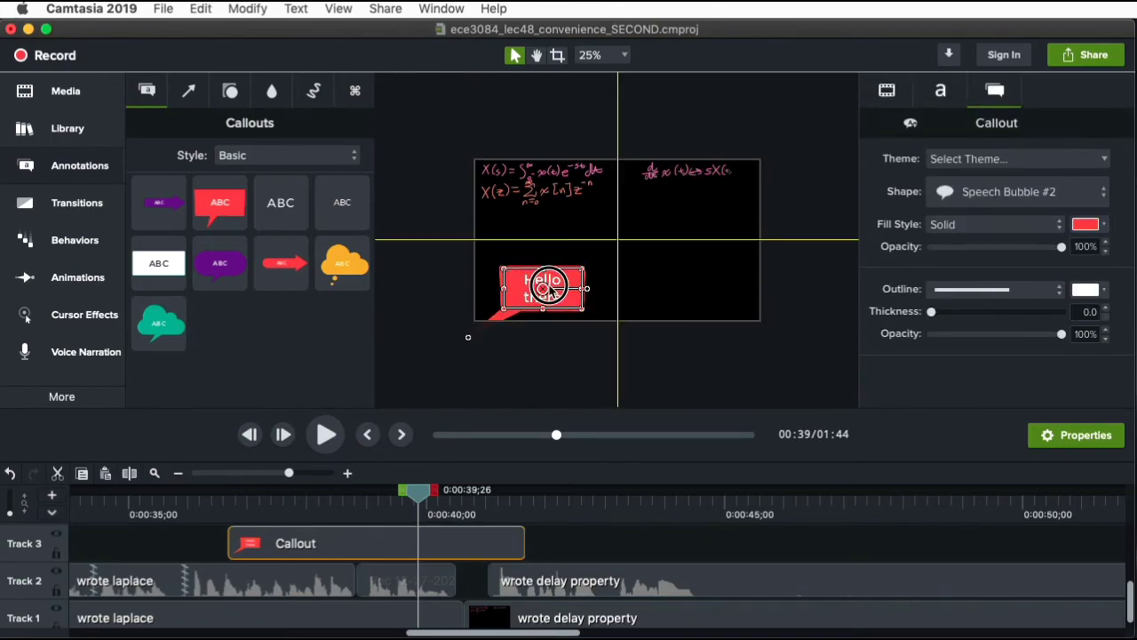
{"action": "left_click", "coordinate": [549, 279]}
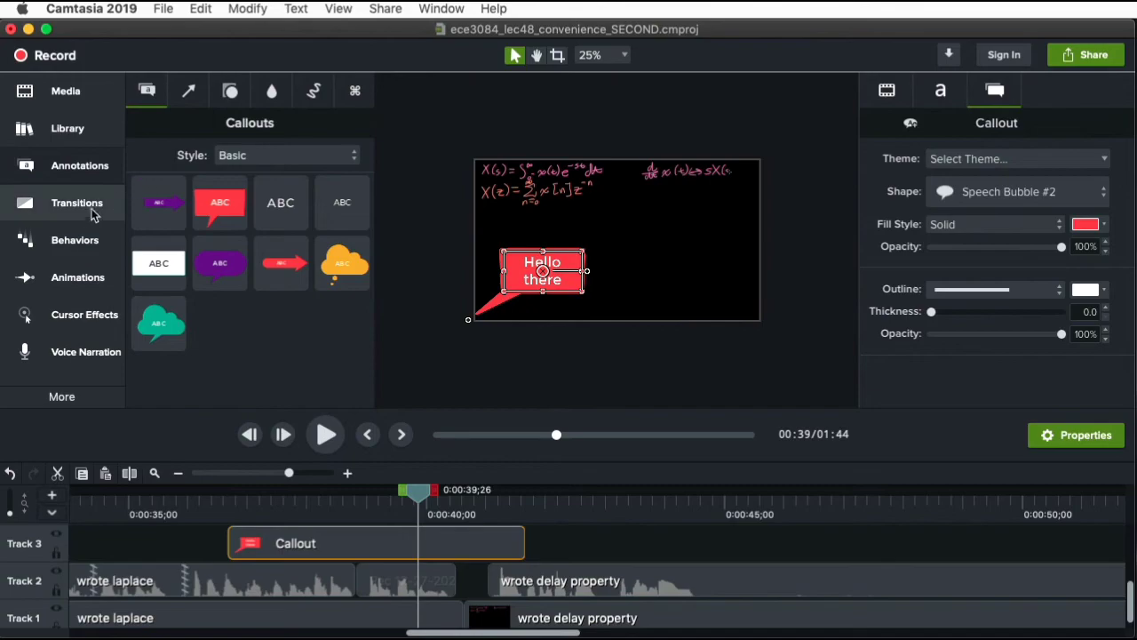
Apply the Sliding behavior to the Hello there callout and play it briefly
{"action": "left_click", "coordinate": [77, 239]}
{"action": "left_click_drag", "start_coordinate": [176, 370], "coordinate": [562, 295]}
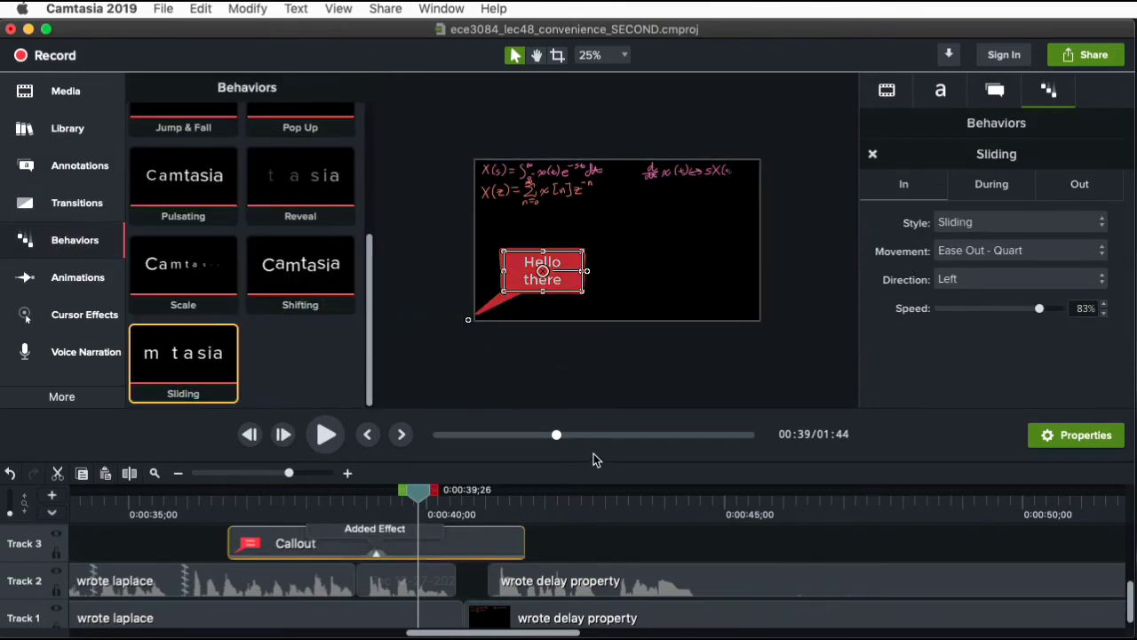
{"action": "key", "text": "space"}
{"action": "key", "text": "space"}
Stop the callout from fading during its Sliding behavior and set its Out direction to Left
{"action": "left_click", "coordinate": [992, 184]}
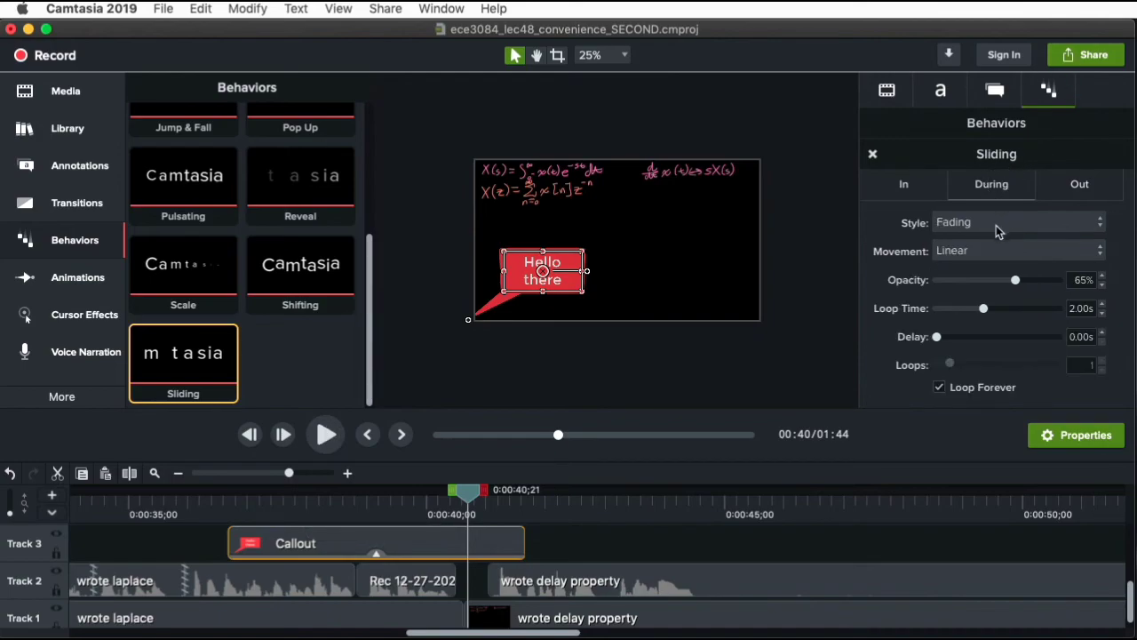
{"action": "left_click", "coordinate": [1003, 221]}
{"action": "left_click", "coordinate": [1003, 206]}
{"action": "left_click", "coordinate": [930, 186]}
{"action": "left_click", "coordinate": [1093, 193]}
{"action": "left_click", "coordinate": [962, 278]}
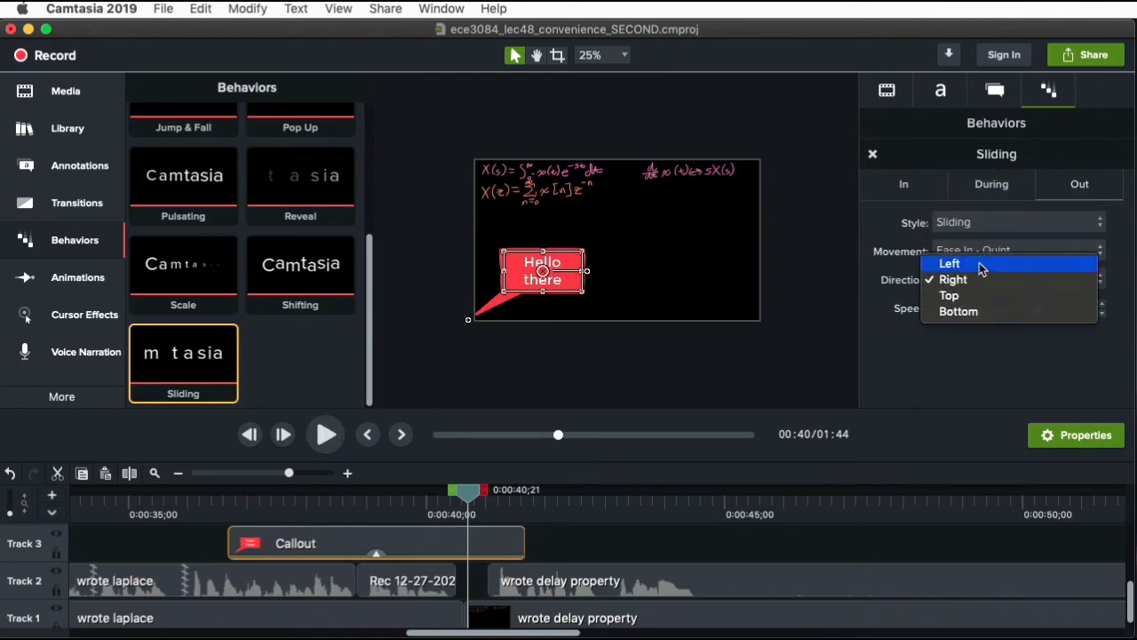
{"action": "left_click", "coordinate": [972, 261]}
Play and scrub through the callout's section of the timeline to check how it slides in and out
{"action": "left_click", "coordinate": [569, 375]}
{"action": "left_click", "coordinate": [223, 536]}
{"action": "key", "text": "space"}
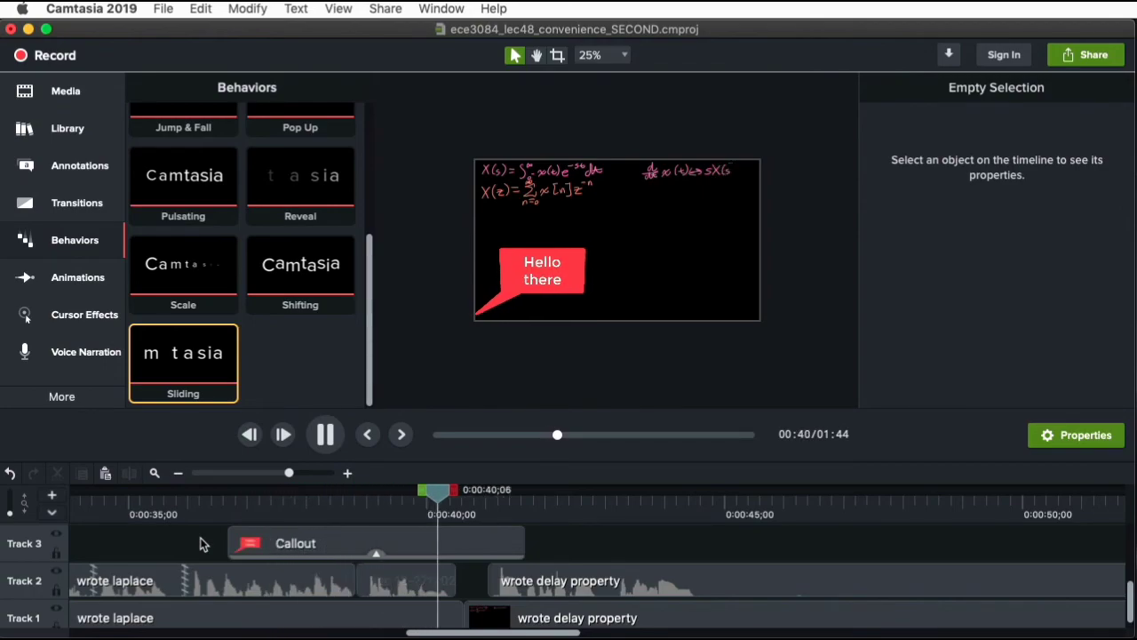
{"action": "key", "text": "space"}
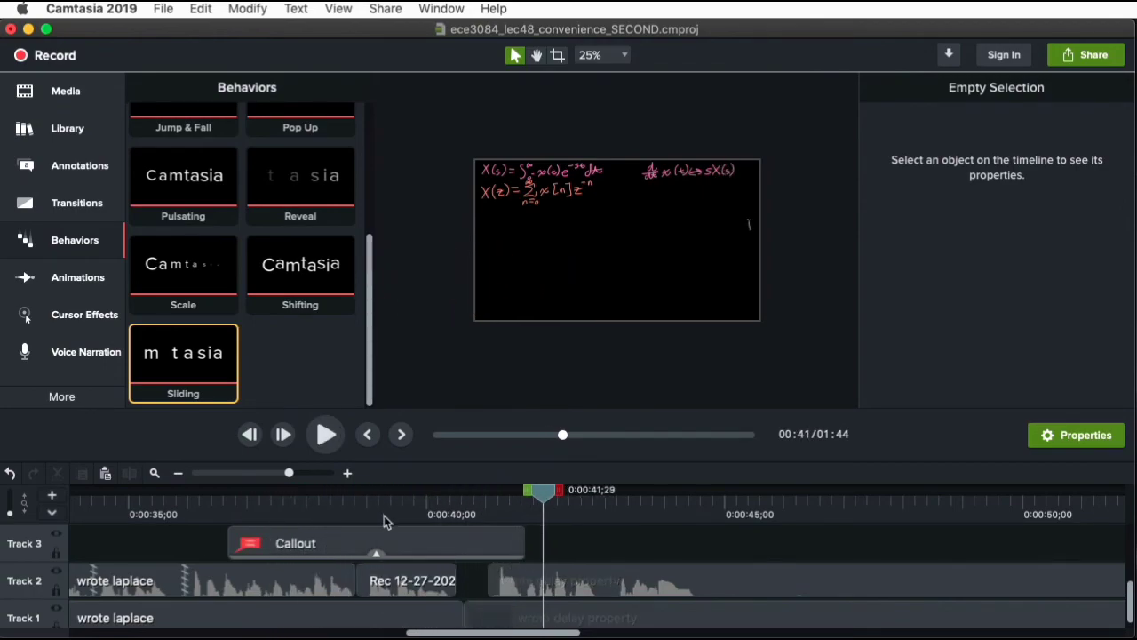
{"action": "left_click_drag", "start_coordinate": [546, 489], "coordinate": [750, 488]}
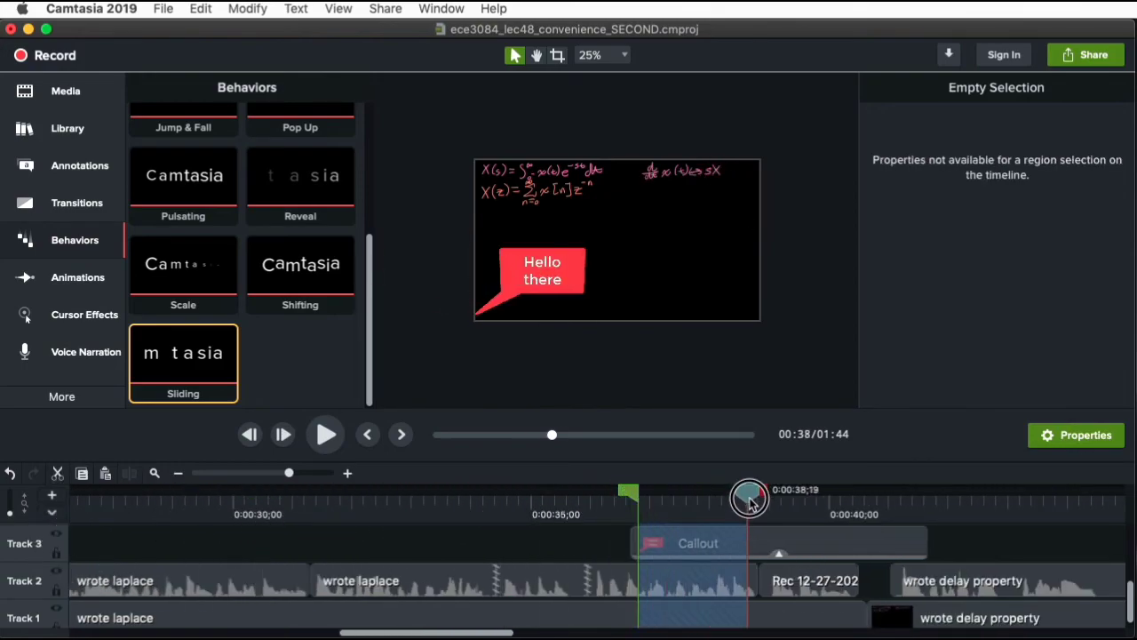
{"action": "left_click", "coordinate": [754, 504]}
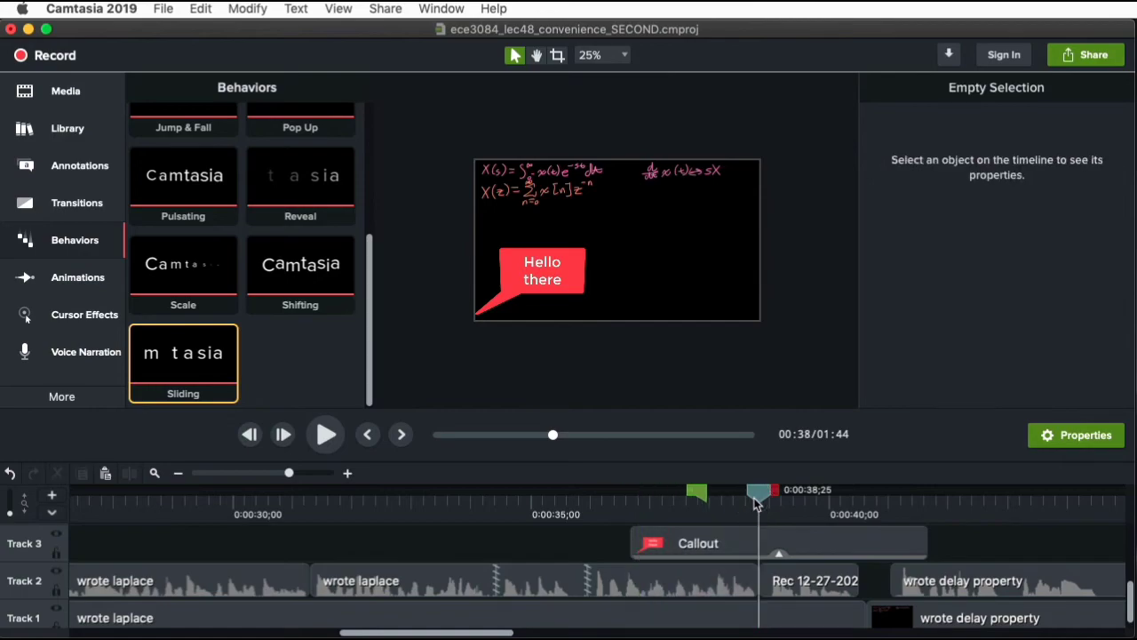
At 75% canvas zoom, extend the callout's lower crop edge to the canvas's bottom edge so the whole pointer tip is included
{"action": "mouse_move", "coordinate": [561, 278]}
{"action": "left_mouse_down"}
{"action": "mouse_move", "coordinate": [586, 274]}
{"action": "mouse_move", "coordinate": [541, 279]}
{"action": "mouse_move", "coordinate": [562, 297]}
{"action": "mouse_move", "coordinate": [601, 251]}
{"action": "mouse_move", "coordinate": [665, 220]}
{"action": "mouse_move", "coordinate": [618, 260]}
{"action": "mouse_move", "coordinate": [621, 249]}
{"action": "mouse_move", "coordinate": [584, 258]}
{"action": "mouse_move", "coordinate": [587, 240]}
{"action": "mouse_move", "coordinate": [607, 241]}
{"action": "mouse_move", "coordinate": [555, 277]}
{"action": "left_mouse_up"}
{"action": "left_click", "coordinate": [600, 56]}
{"action": "left_click", "coordinate": [610, 135]}
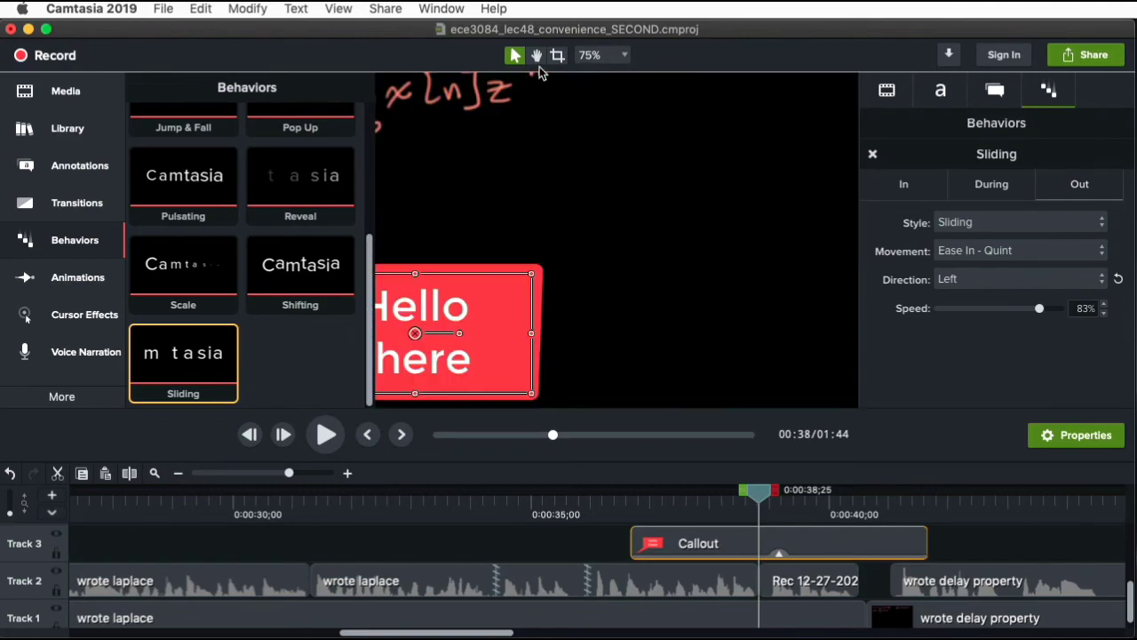
{"action": "left_click", "coordinate": [536, 55]}
{"action": "left_click_drag", "start_coordinate": [479, 258], "coordinate": [696, 163]}
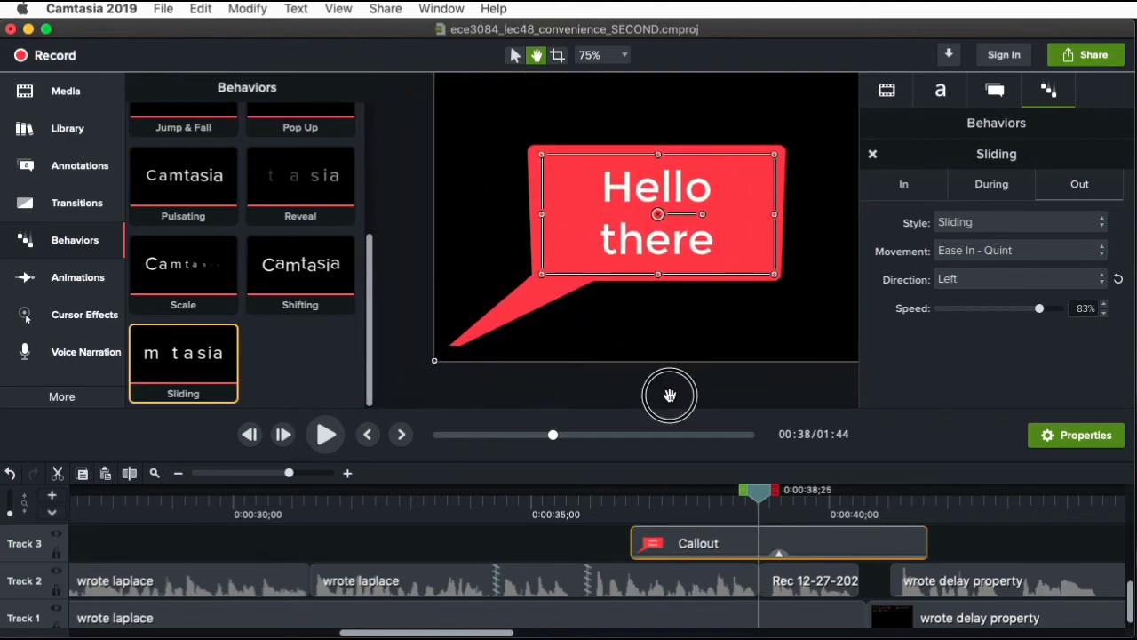
{"action": "left_click", "coordinate": [557, 55]}
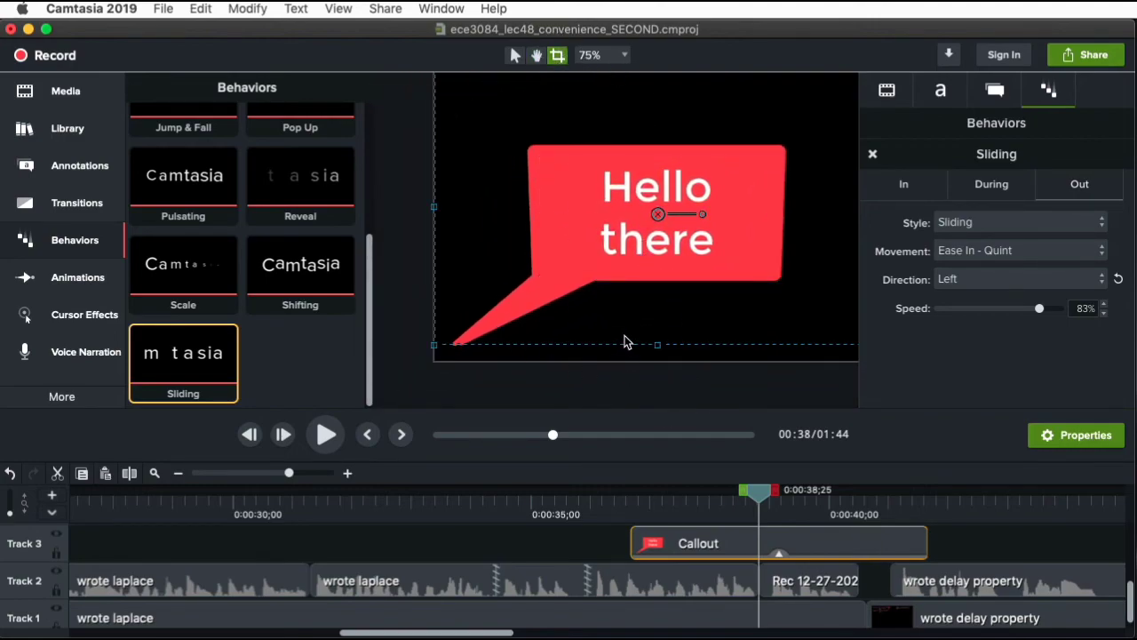
{"action": "left_click_drag", "start_coordinate": [658, 345], "coordinate": [655, 366]}
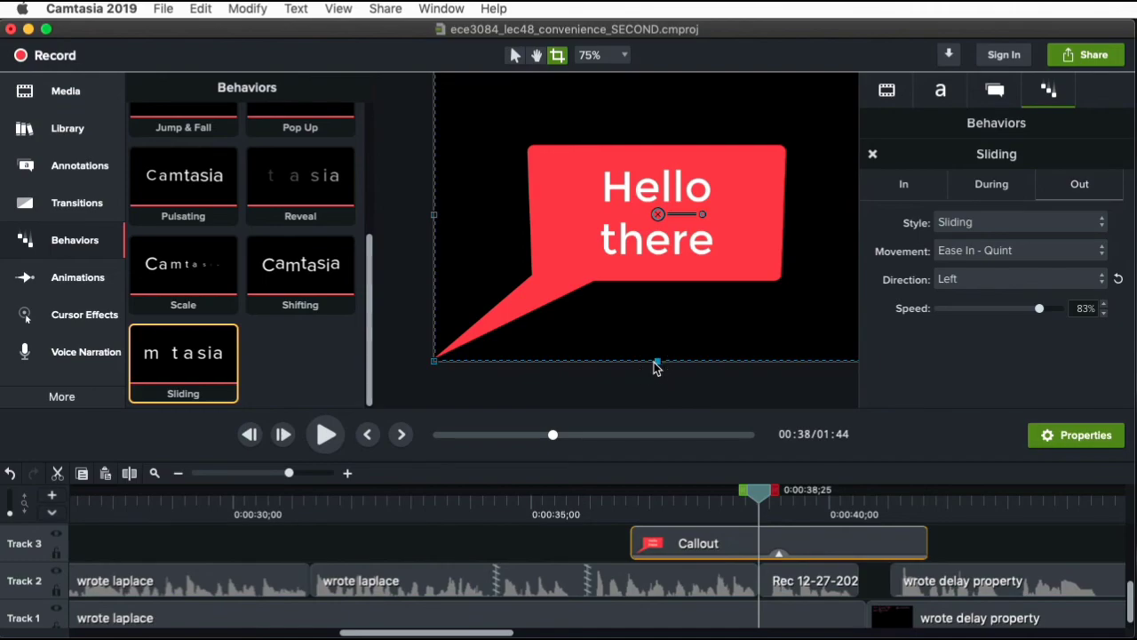
{"action": "left_click", "coordinate": [651, 395]}
Nudge the callout very slightly so its pointer tip meets the canvas's lower-left corner
{"action": "left_click", "coordinate": [516, 56]}
{"action": "left_click", "coordinate": [656, 214]}
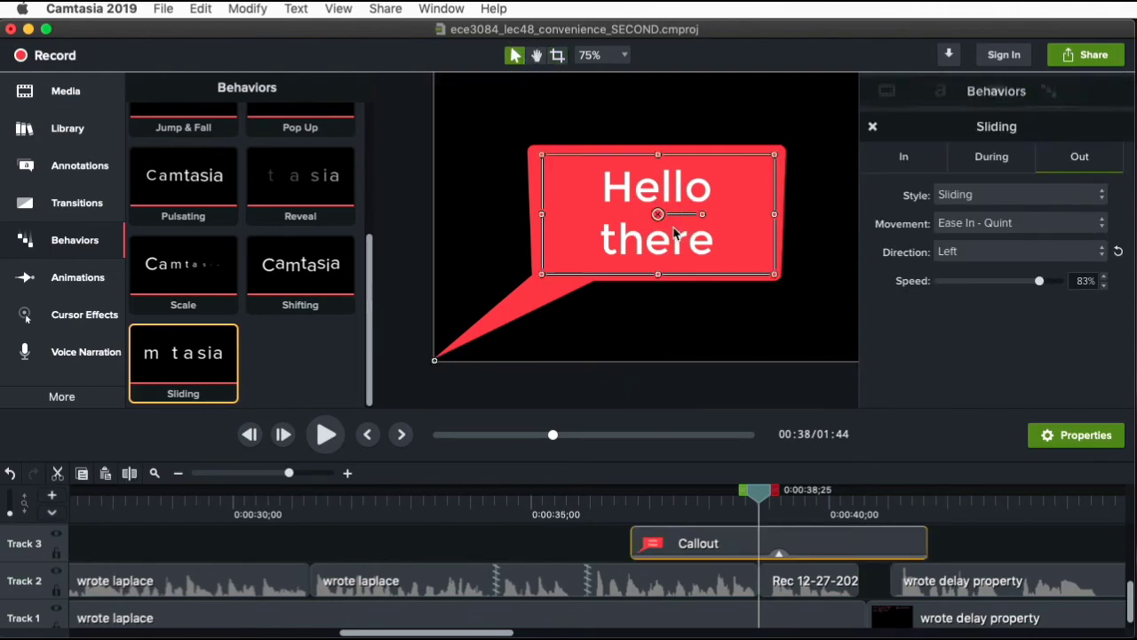
{"action": "left_click", "coordinate": [668, 329]}
{"action": "mouse_move", "coordinate": [657, 215]}
{"action": "left_mouse_down"}
{"action": "mouse_move", "coordinate": [719, 204]}
{"action": "mouse_move", "coordinate": [657, 215]}
{"action": "left_mouse_up"}
{"action": "left_click", "coordinate": [628, 385]}
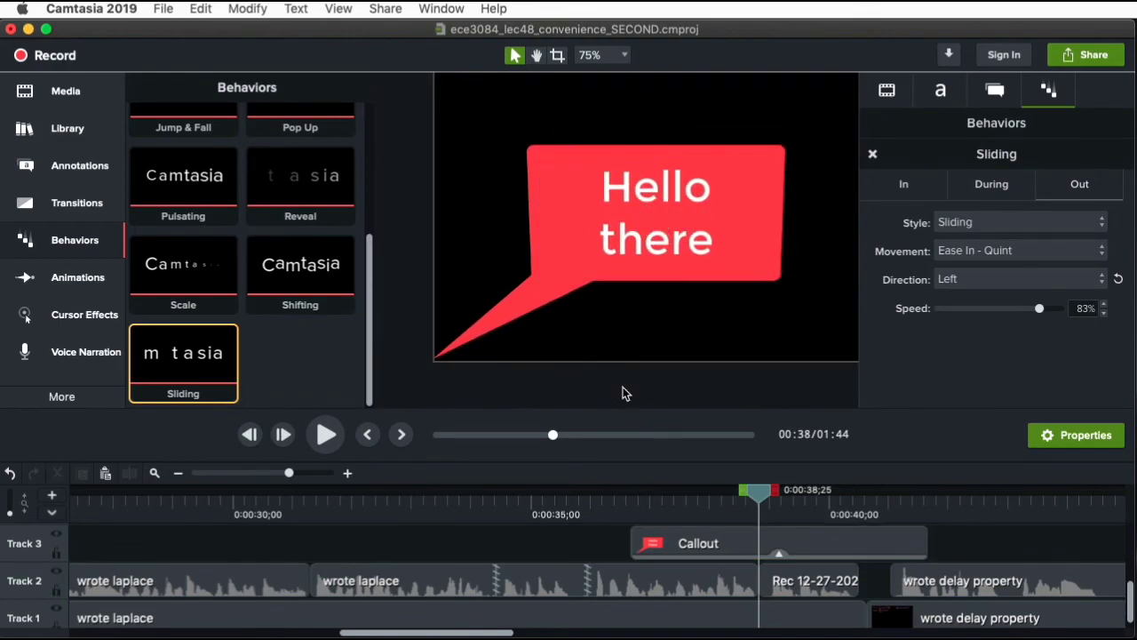
Turn off canvas snapping and try repositioning the Hello there callout freely
{"action": "left_click", "coordinate": [339, 9]}
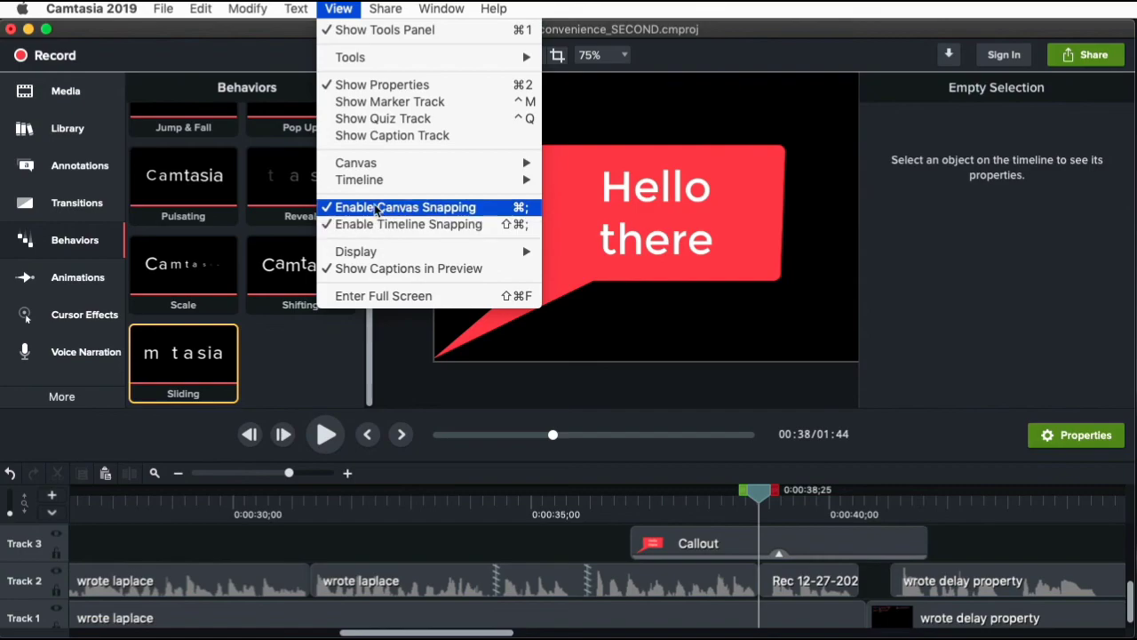
{"action": "left_click", "coordinate": [427, 210]}
{"action": "left_click", "coordinate": [817, 223]}
{"action": "left_click", "coordinate": [677, 233]}
{"action": "mouse_move", "coordinate": [677, 233]}
{"action": "left_mouse_down"}
{"action": "mouse_move", "coordinate": [717, 190]}
{"action": "mouse_move", "coordinate": [698, 190]}
{"action": "mouse_move", "coordinate": [681, 215]}
{"action": "mouse_move", "coordinate": [660, 219]}
{"action": "mouse_move", "coordinate": [686, 213]}
{"action": "mouse_move", "coordinate": [695, 201]}
{"action": "mouse_move", "coordinate": [661, 222]}
{"action": "left_mouse_up"}
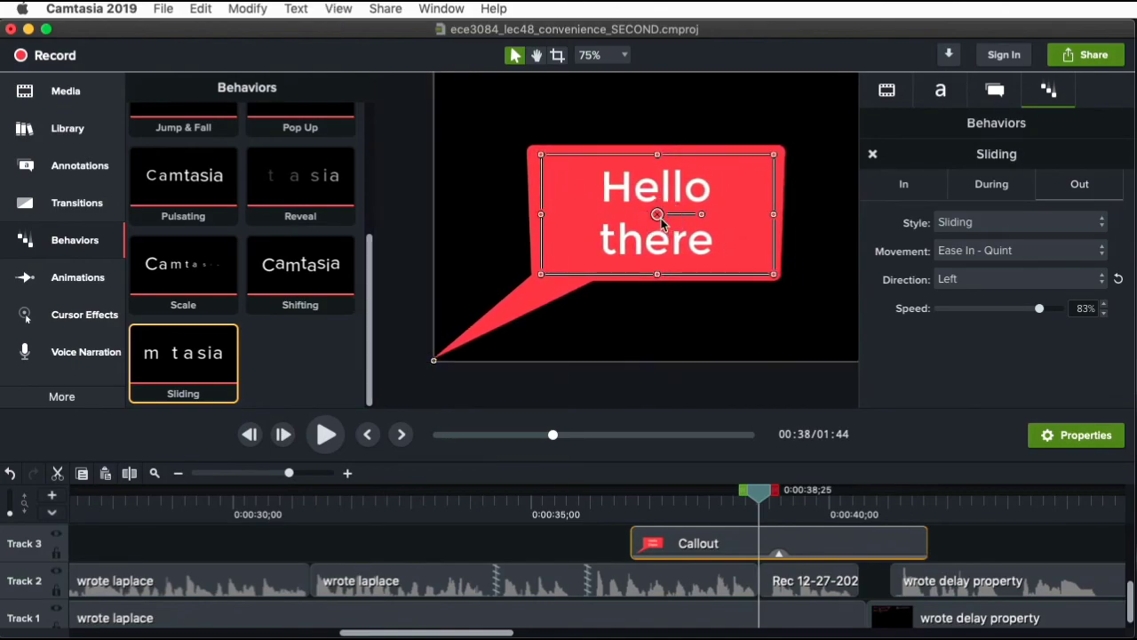
Move the callout clip earlier on Track 3 so its end lines up with the end of Rec 12-27-202 on Track 2
{"action": "left_click", "coordinate": [667, 311]}
{"action": "left_click", "coordinate": [338, 8]}
{"action": "left_click", "coordinate": [954, 563]}
{"action": "left_click", "coordinate": [954, 563]}
{"action": "left_click", "coordinate": [885, 547]}
{"action": "left_click_drag", "start_coordinate": [885, 547], "coordinate": [811, 545]}
Test timeline snapping by moving the playhead and the callout clip around the end of Rec 12-27-202
{"action": "key", "text": "space"}
{"action": "left_click_drag", "start_coordinate": [858, 490], "coordinate": [889, 490]}
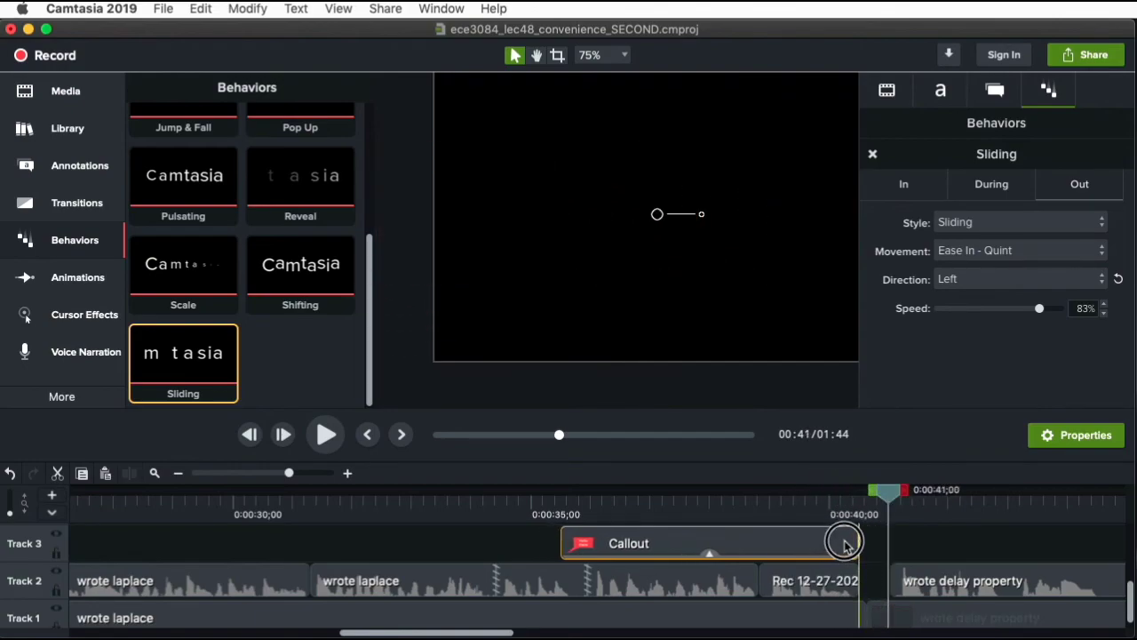
{"action": "left_click_drag", "start_coordinate": [889, 494], "coordinate": [838, 490]}
{"action": "mouse_move", "coordinate": [806, 550]}
{"action": "left_mouse_down"}
{"action": "mouse_move", "coordinate": [1096, 558]}
{"action": "mouse_move", "coordinate": [791, 563]}
{"action": "mouse_move", "coordinate": [802, 568]}
{"action": "left_mouse_up"}
{"action": "left_click_drag", "start_coordinate": [845, 490], "coordinate": [805, 502]}
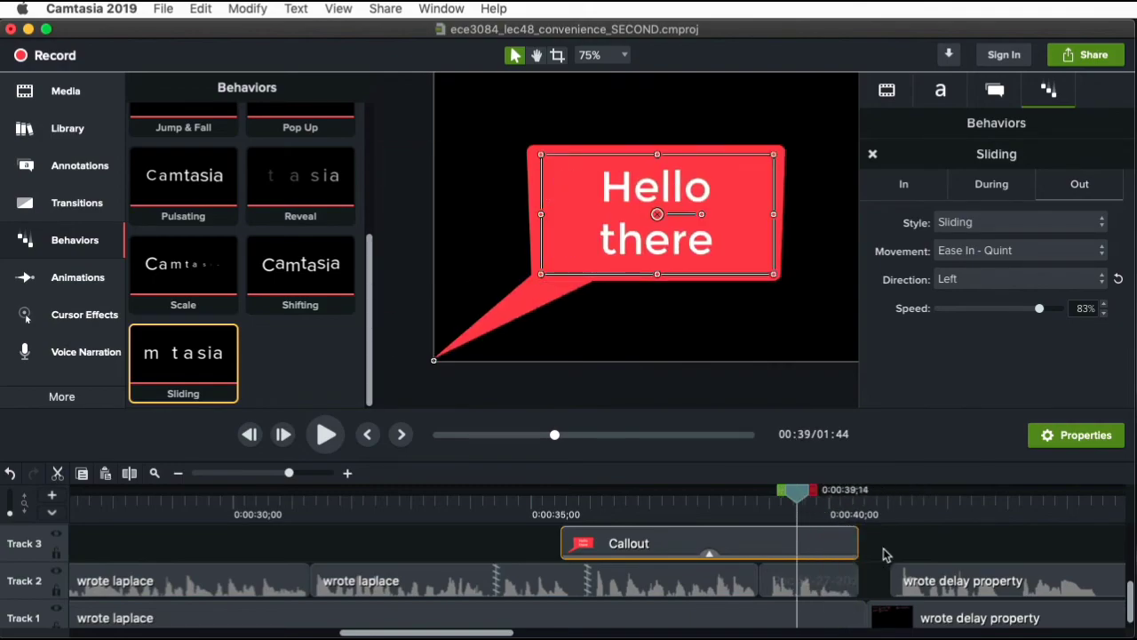
Toggle timeline snapping and try shifting the callout clip slightly on Track 3
{"action": "left_click", "coordinate": [337, 8]}
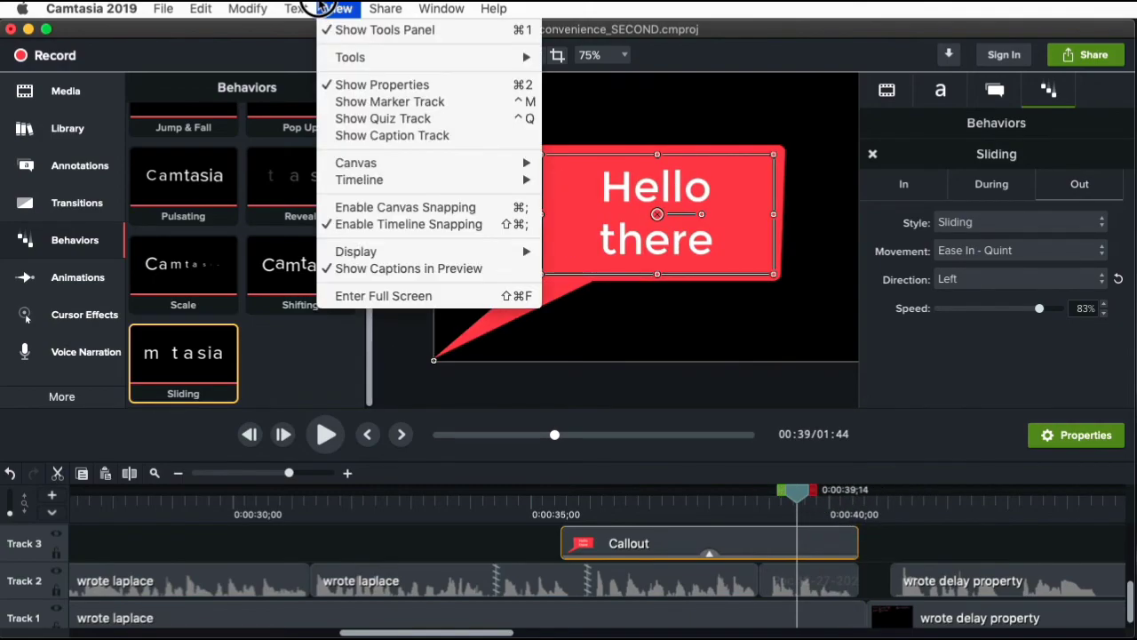
{"action": "left_click", "coordinate": [414, 227]}
{"action": "mouse_move", "coordinate": [680, 544]}
{"action": "left_mouse_down"}
{"action": "mouse_move", "coordinate": [721, 544]}
{"action": "mouse_move", "coordinate": [634, 545]}
{"action": "mouse_move", "coordinate": [720, 544]}
{"action": "mouse_move", "coordinate": [676, 552]}
{"action": "left_mouse_up"}
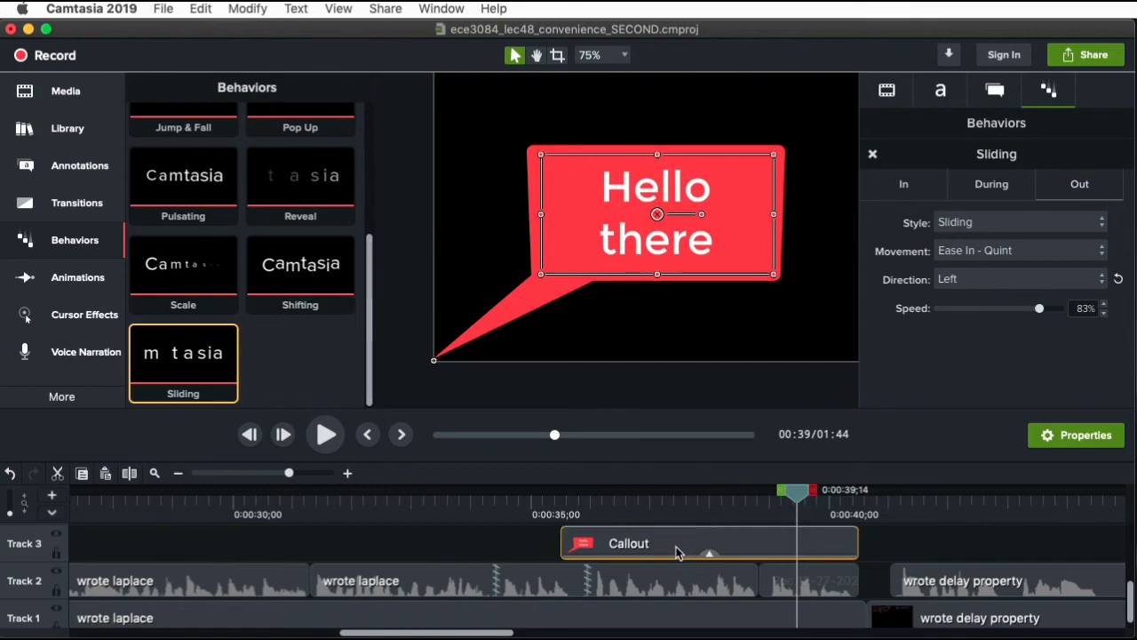
Play back the end of the callout at 50% canvas zoom and delete the callout from Track 3
{"action": "left_click", "coordinate": [548, 502]}
{"action": "key", "text": "space"}
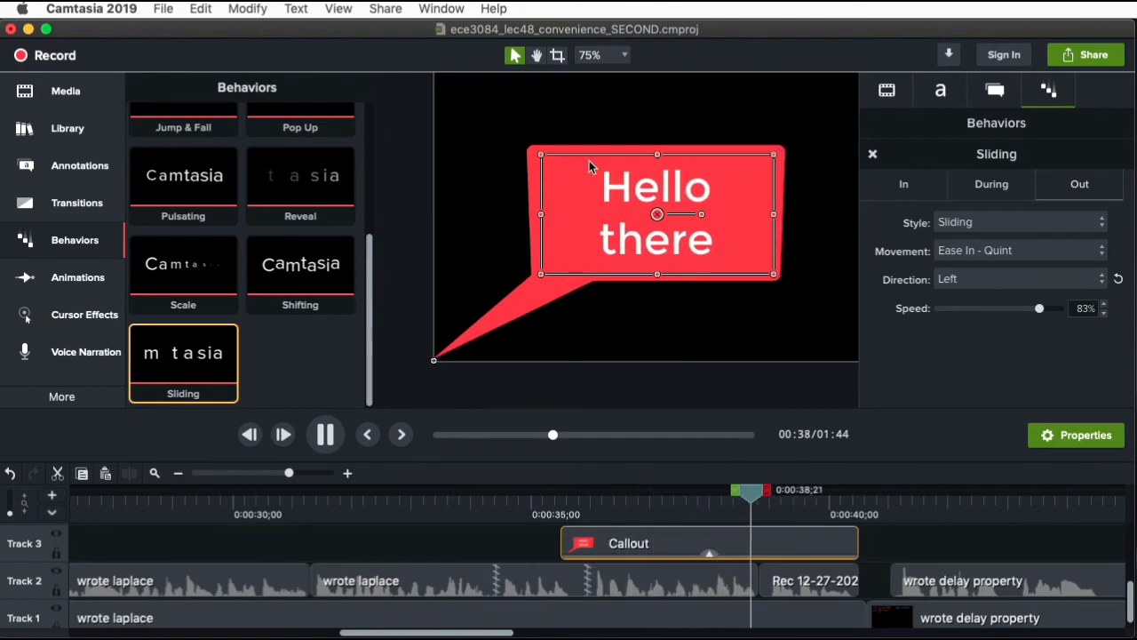
{"action": "left_click", "coordinate": [590, 54]}
{"action": "left_click", "coordinate": [619, 118]}
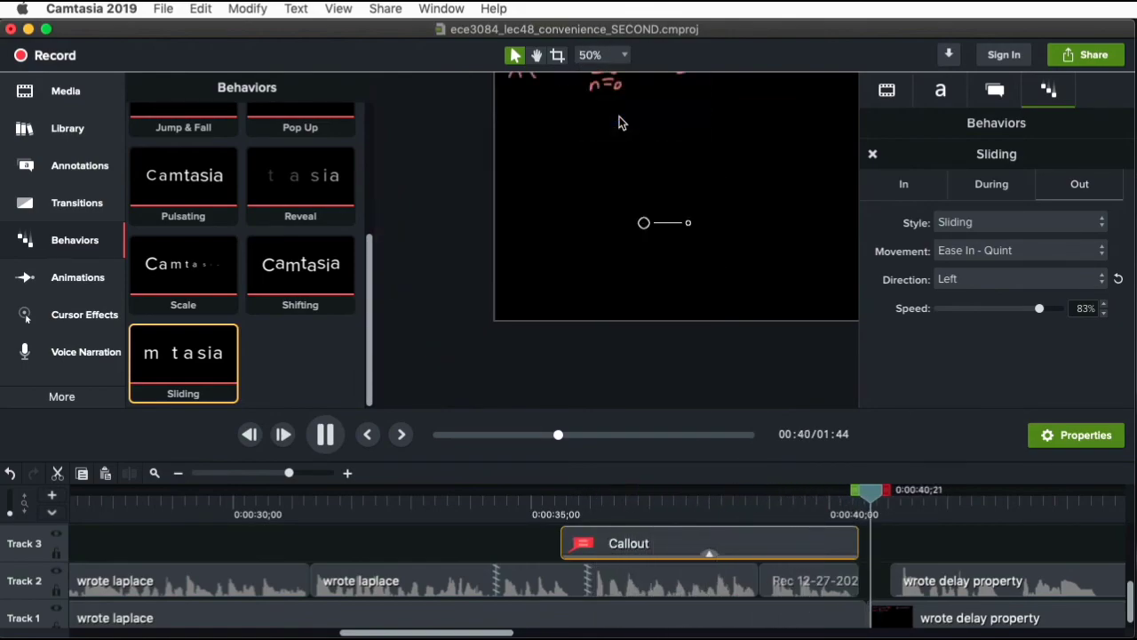
{"action": "key", "text": "space"}
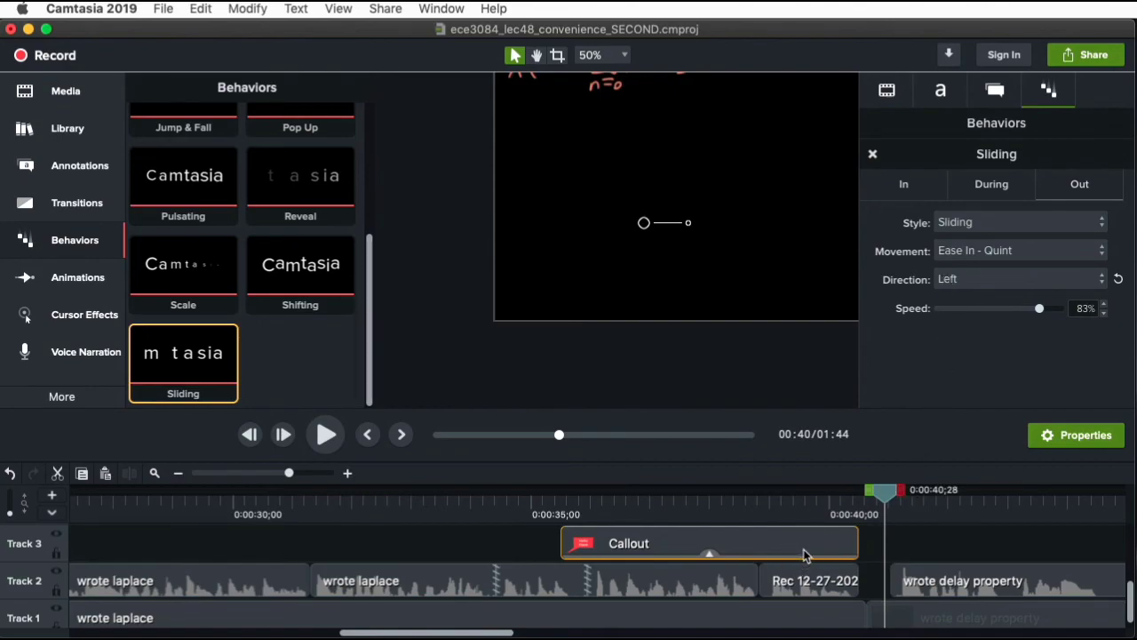
{"action": "key", "text": "Delete"}
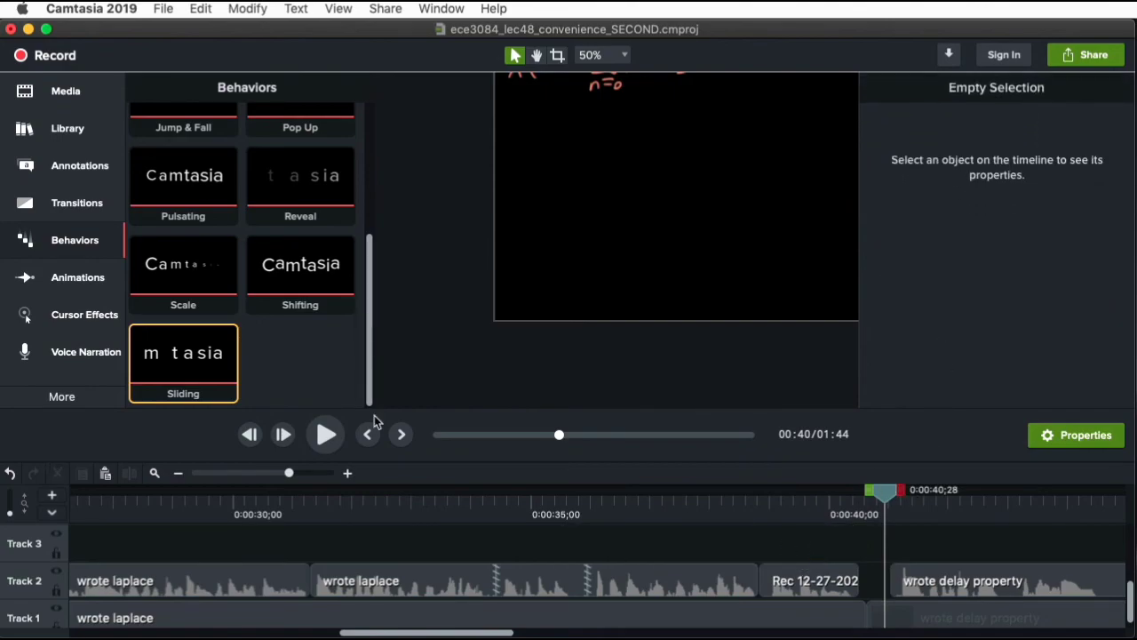
Place a solid black rectangle annotation from the Basic shapes over the middle of the X(z) equation on the canvas
{"action": "left_click", "coordinate": [80, 165]}
{"action": "left_click", "coordinate": [536, 55]}
{"action": "left_click_drag", "start_coordinate": [689, 191], "coordinate": [636, 334]}
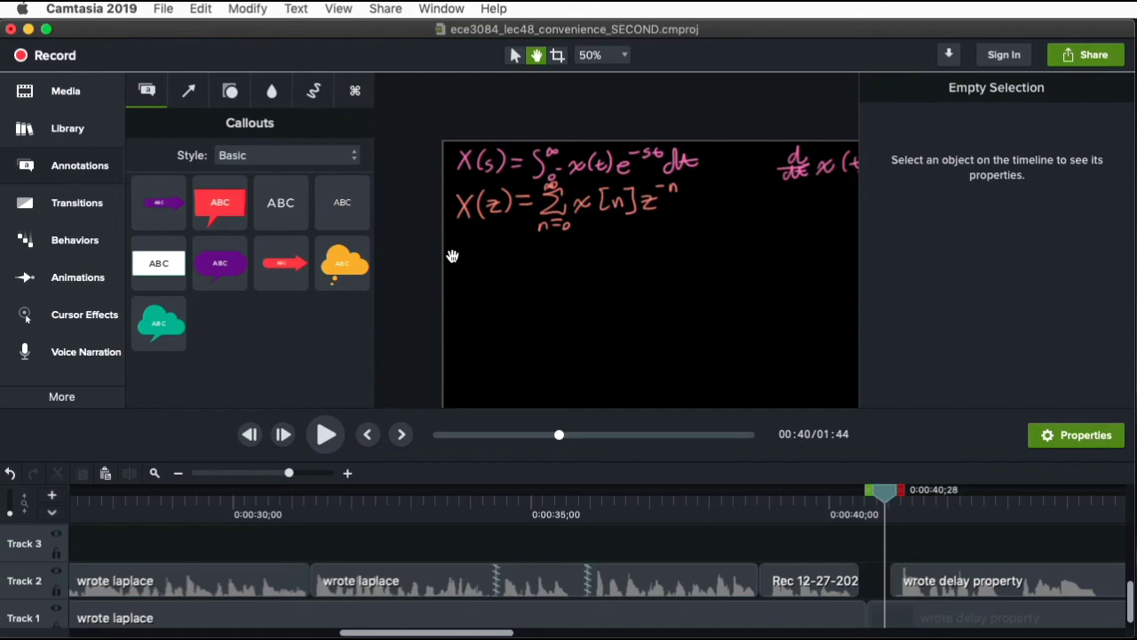
{"action": "left_click", "coordinate": [313, 155]}
{"action": "left_click", "coordinate": [290, 159]}
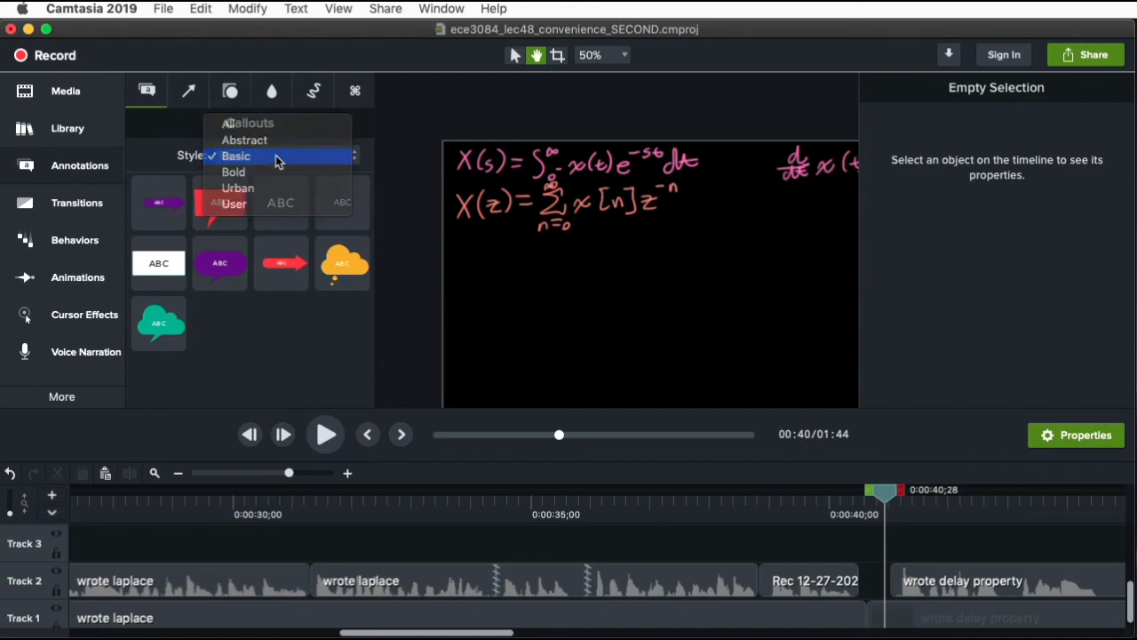
{"action": "left_click", "coordinate": [234, 94]}
{"action": "left_click", "coordinate": [289, 283]}
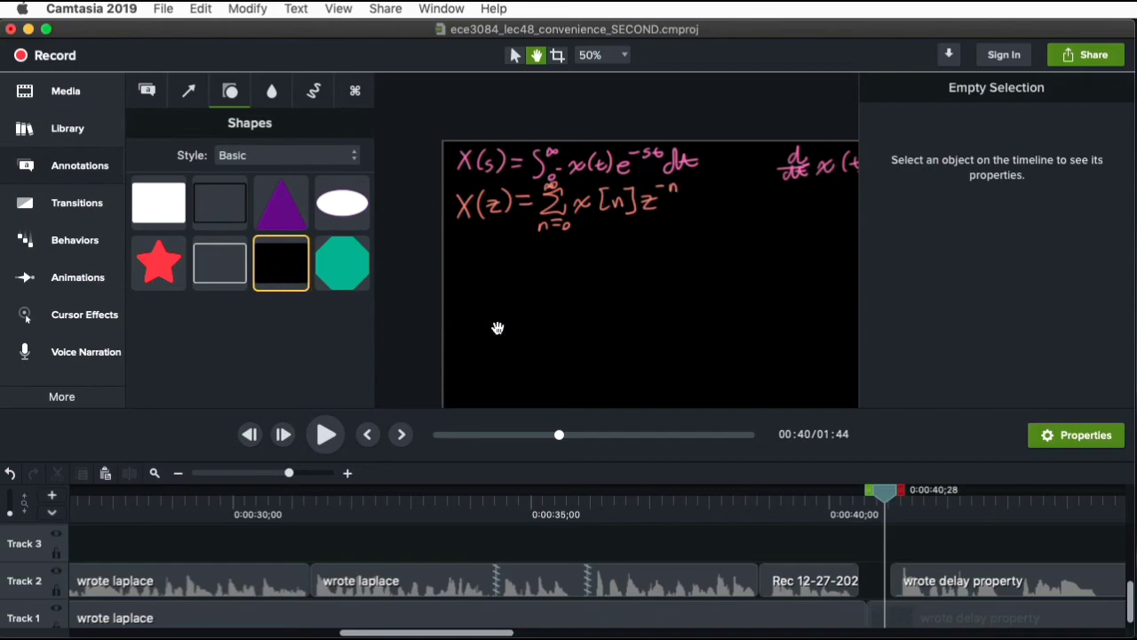
{"action": "left_click_drag", "start_coordinate": [350, 300], "coordinate": [598, 221]}
{"action": "left_click", "coordinate": [815, 314]}
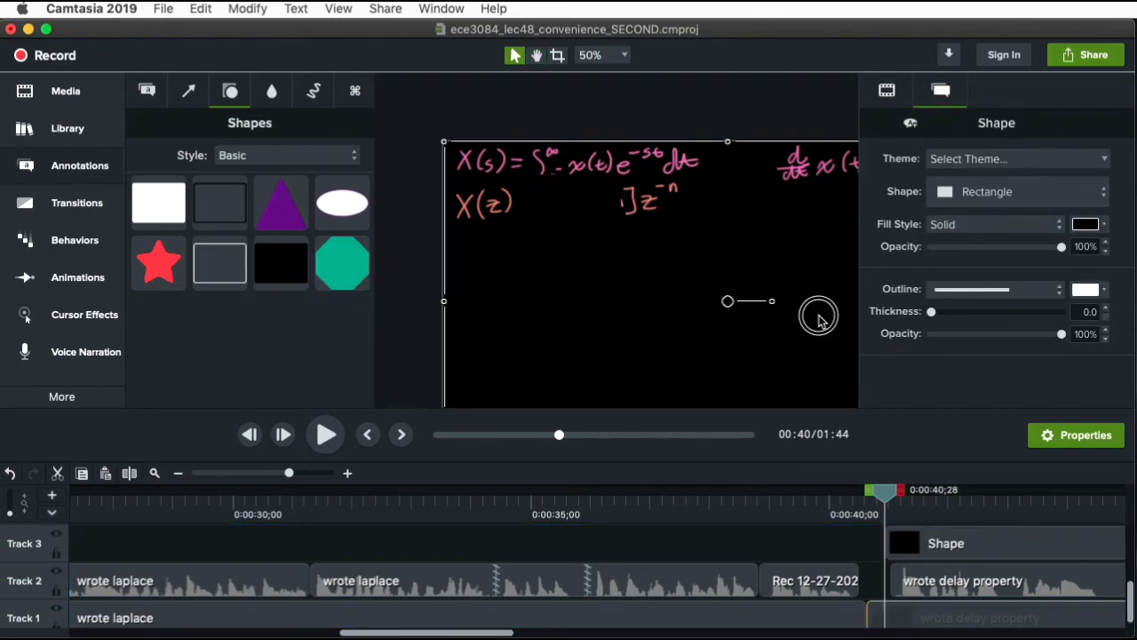
Delete the black rectangle covering the X(z) equation and save the project
{"action": "left_click", "coordinate": [571, 221]}
{"action": "key", "text": "Delete"}
{"action": "key", "text": "super+s"}
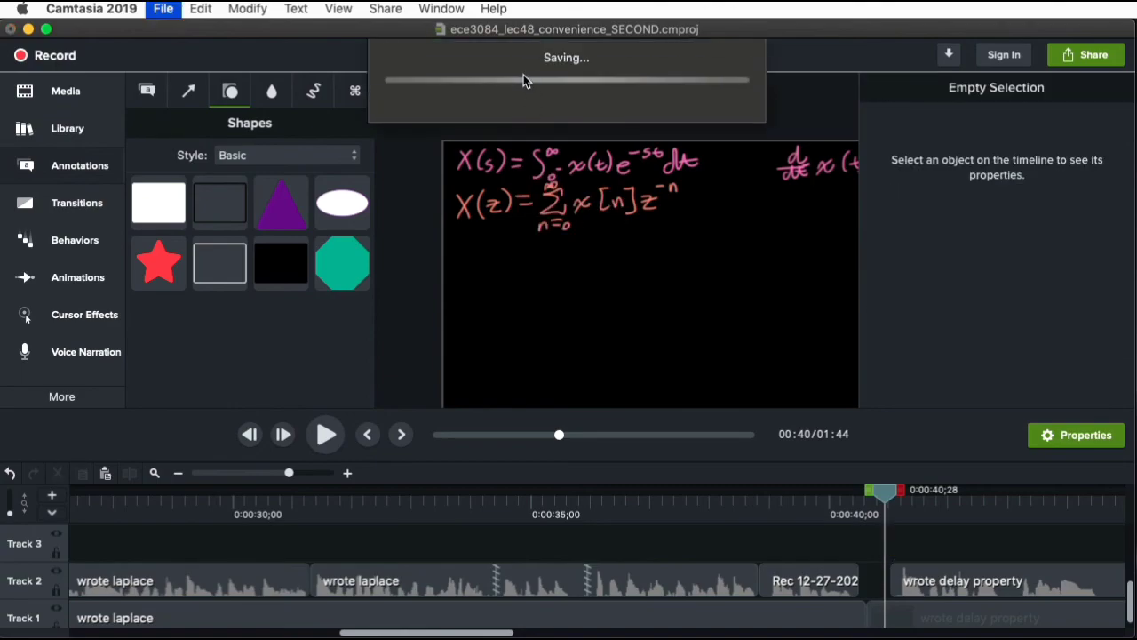
{"action": "left_click", "coordinate": [391, 8]}
{"action": "left_click", "coordinate": [398, 7]}
{"action": "left_click", "coordinate": [169, 8]}
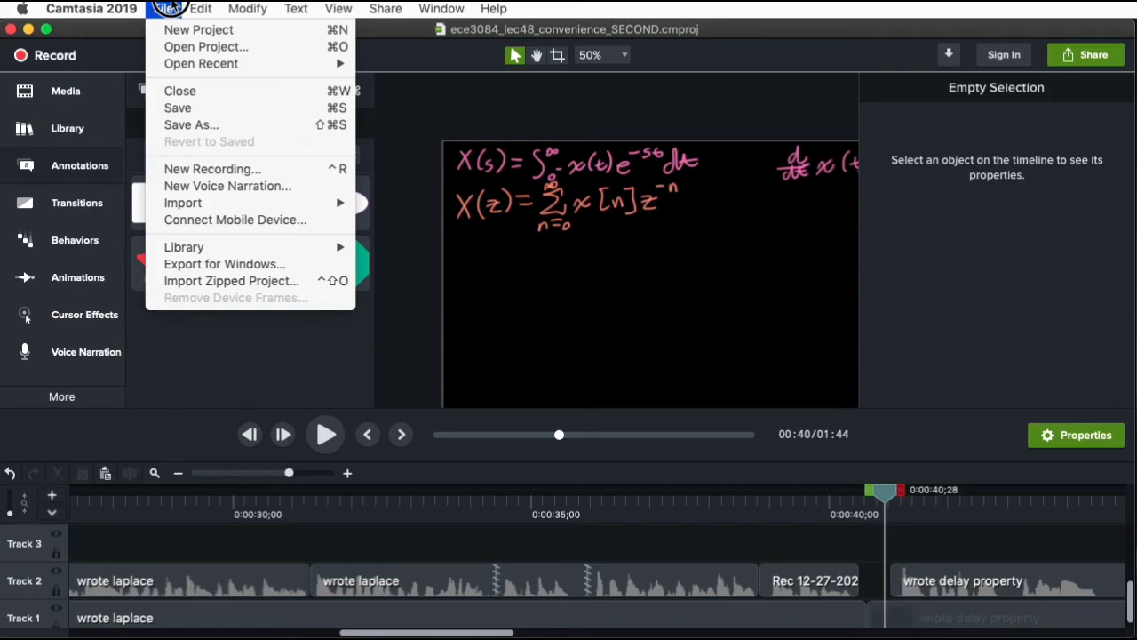
{"action": "left_click", "coordinate": [169, 8]}
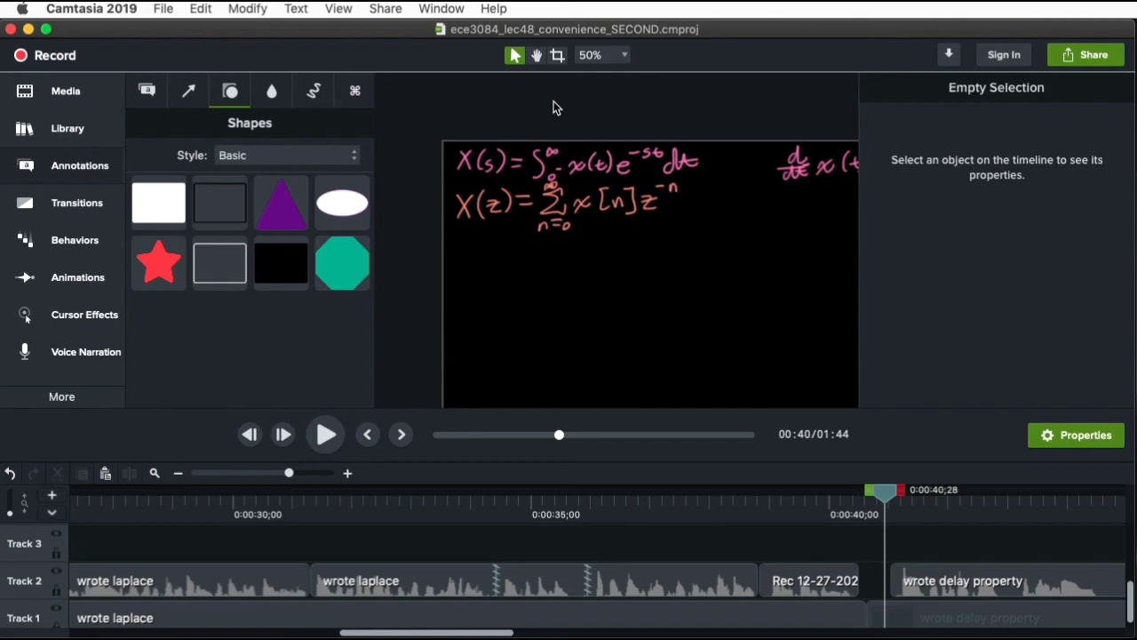
Examine the advanced MP4 options for a local file export, especially the available video dimensions, and cancel the export
{"action": "left_click", "coordinate": [418, 7]}
{"action": "left_click", "coordinate": [364, 7]}
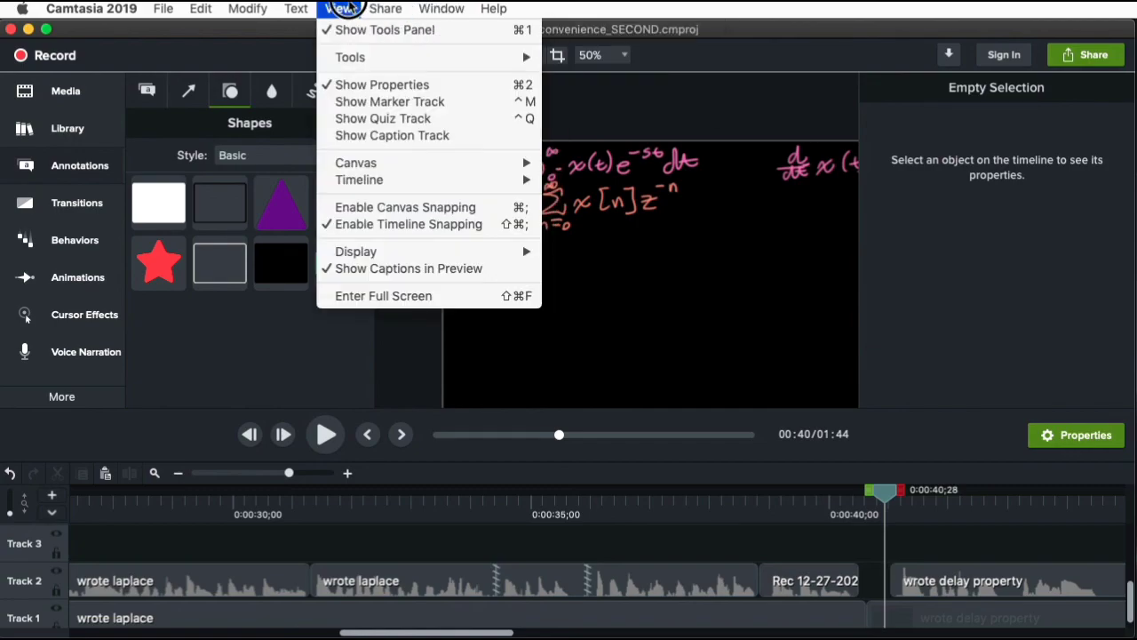
{"action": "left_click", "coordinate": [392, 29]}
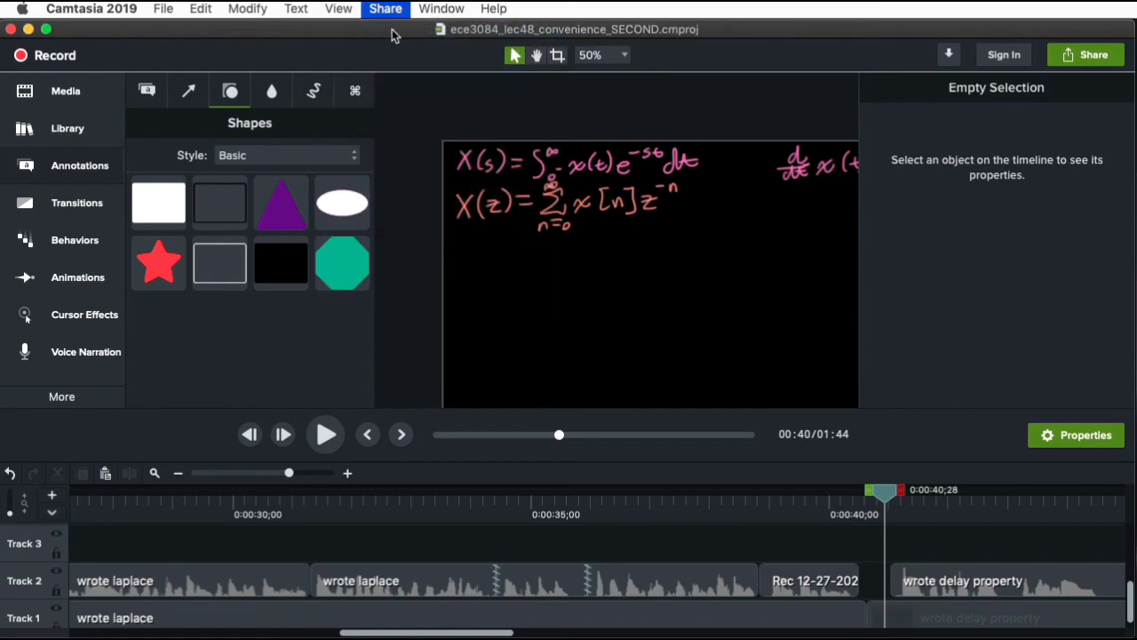
{"action": "left_click", "coordinate": [757, 260]}
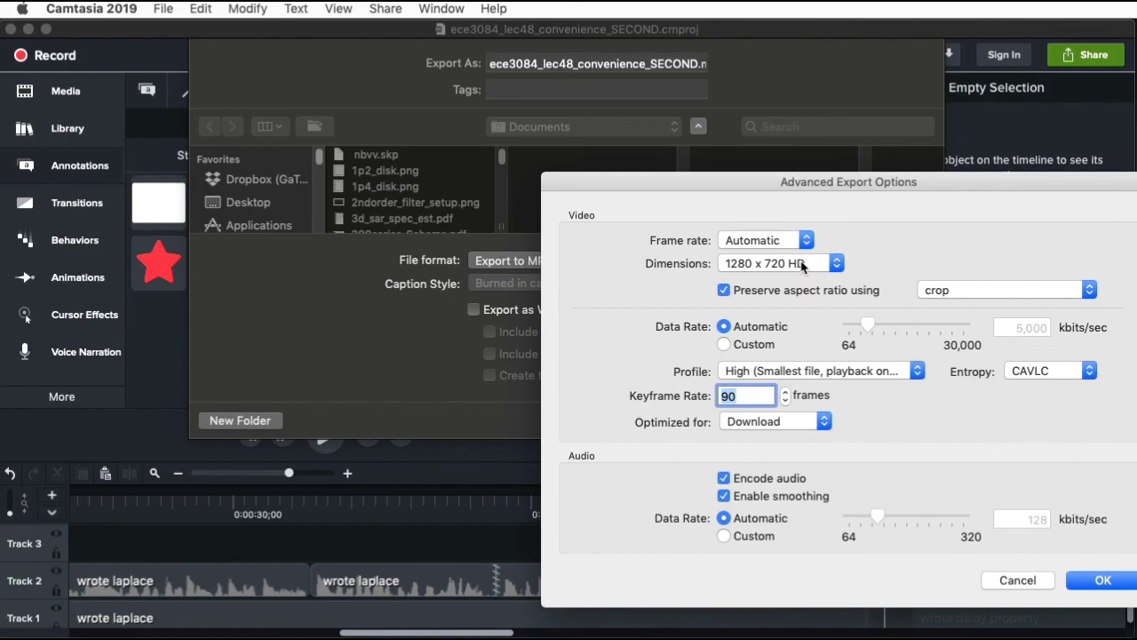
{"action": "left_click", "coordinate": [802, 263]}
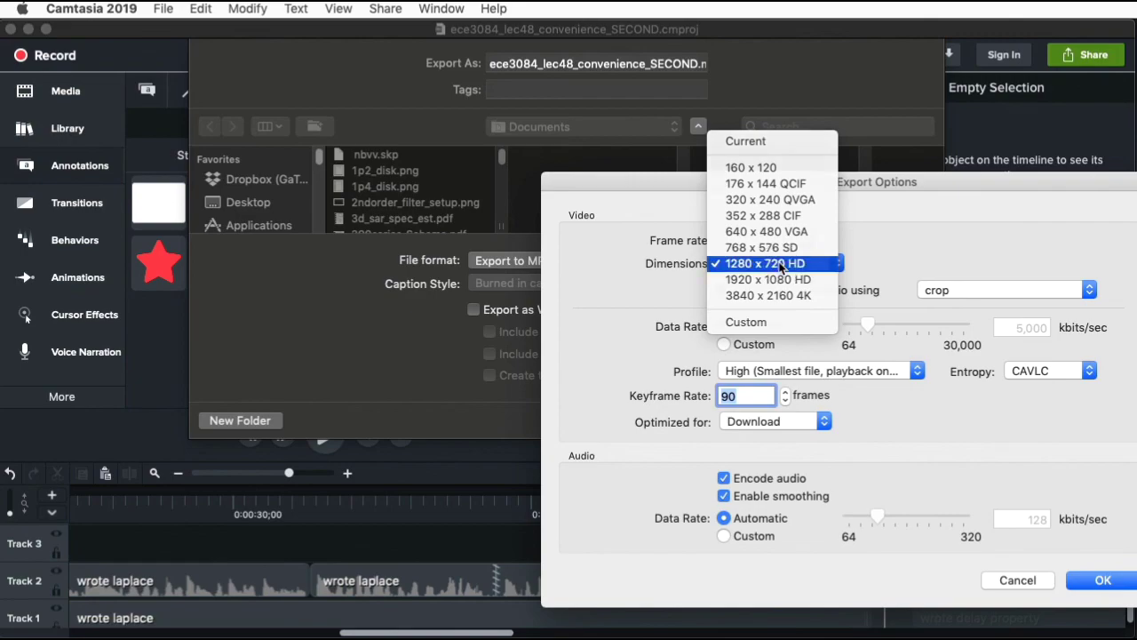
{"action": "left_click", "coordinate": [780, 265]}
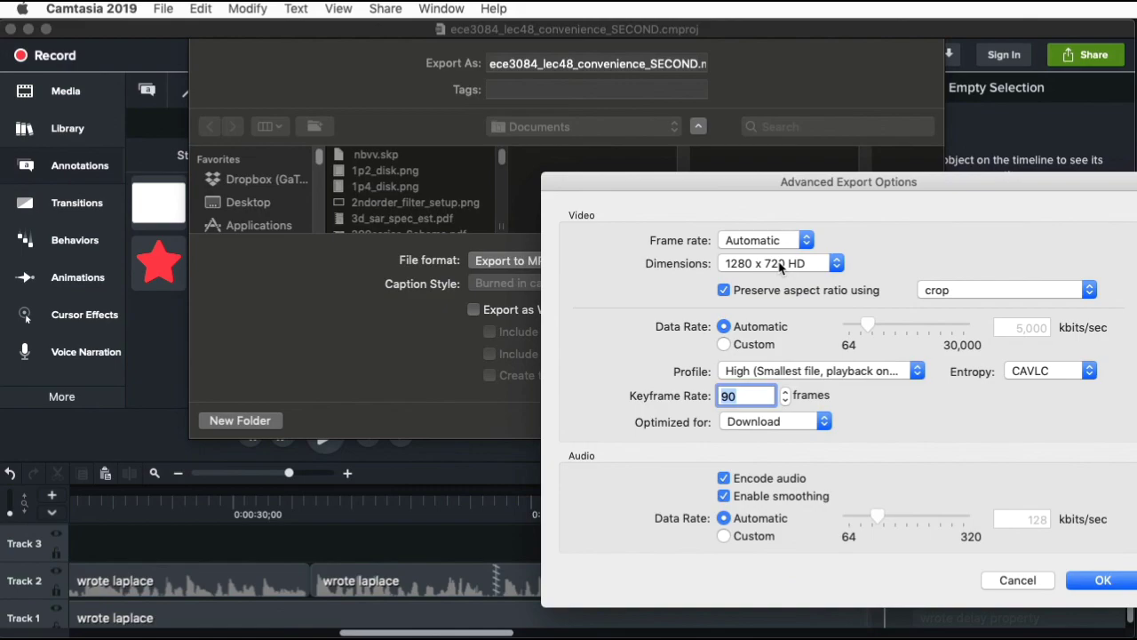
{"action": "left_click", "coordinate": [1017, 579]}
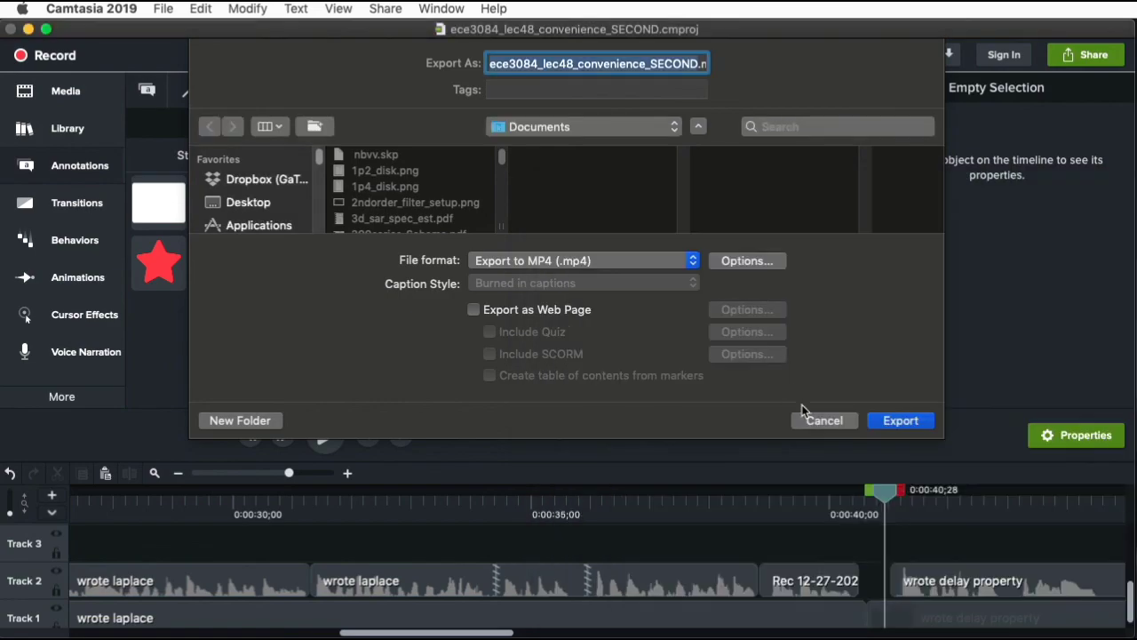
{"action": "left_click", "coordinate": [823, 419]}
Examine the canvas dimension presets in the project settings, including 720p (1280x720), and dismiss the settings without applying
{"action": "left_click", "coordinate": [603, 64]}
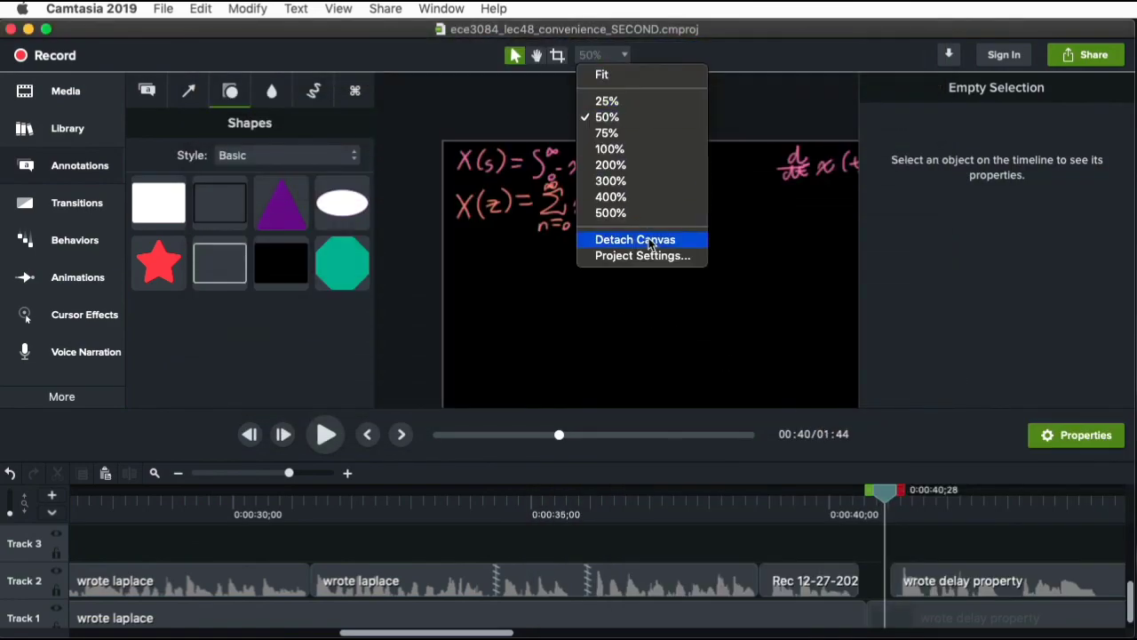
{"action": "left_click", "coordinate": [649, 264]}
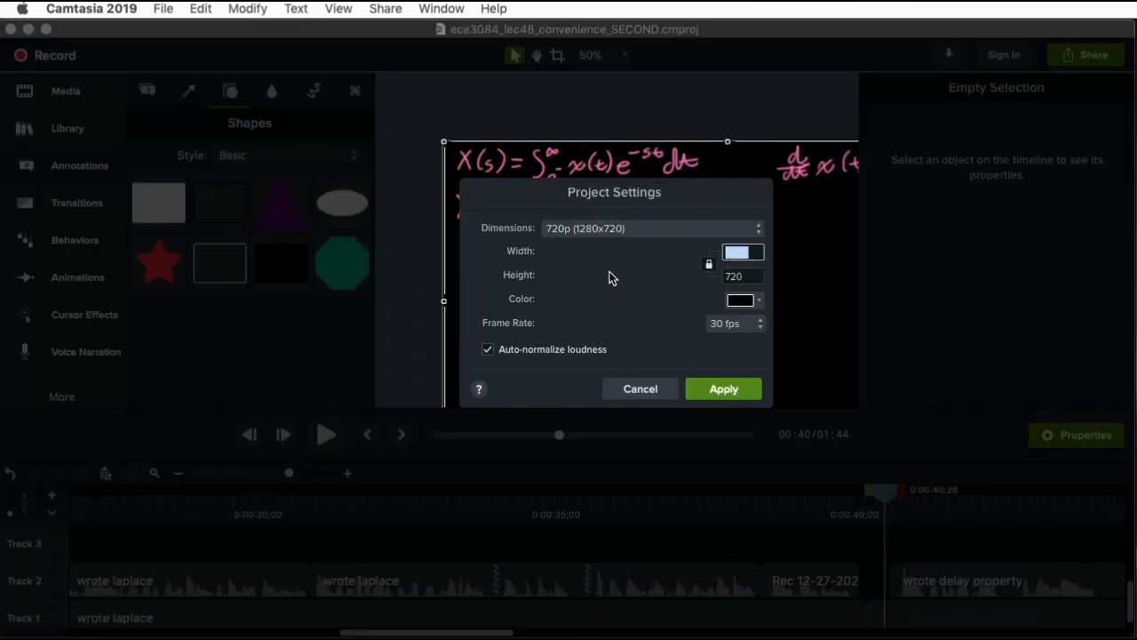
{"action": "left_click", "coordinate": [688, 230]}
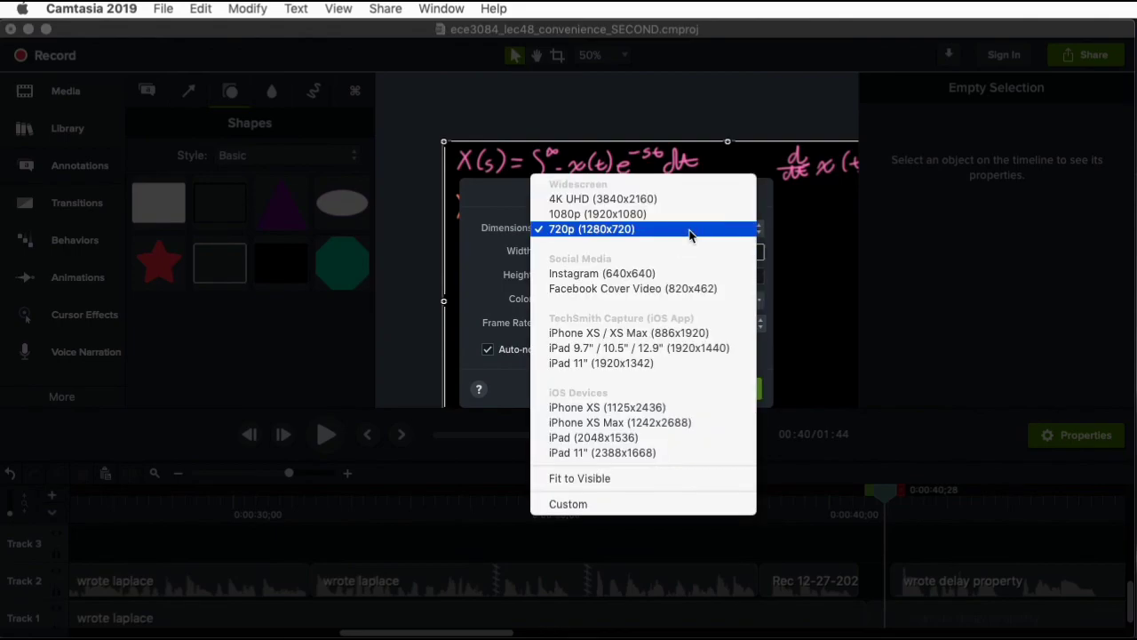
{"action": "left_click", "coordinate": [691, 230]}
{"action": "left_click", "coordinate": [690, 228]}
{"action": "left_click", "coordinate": [672, 199]}
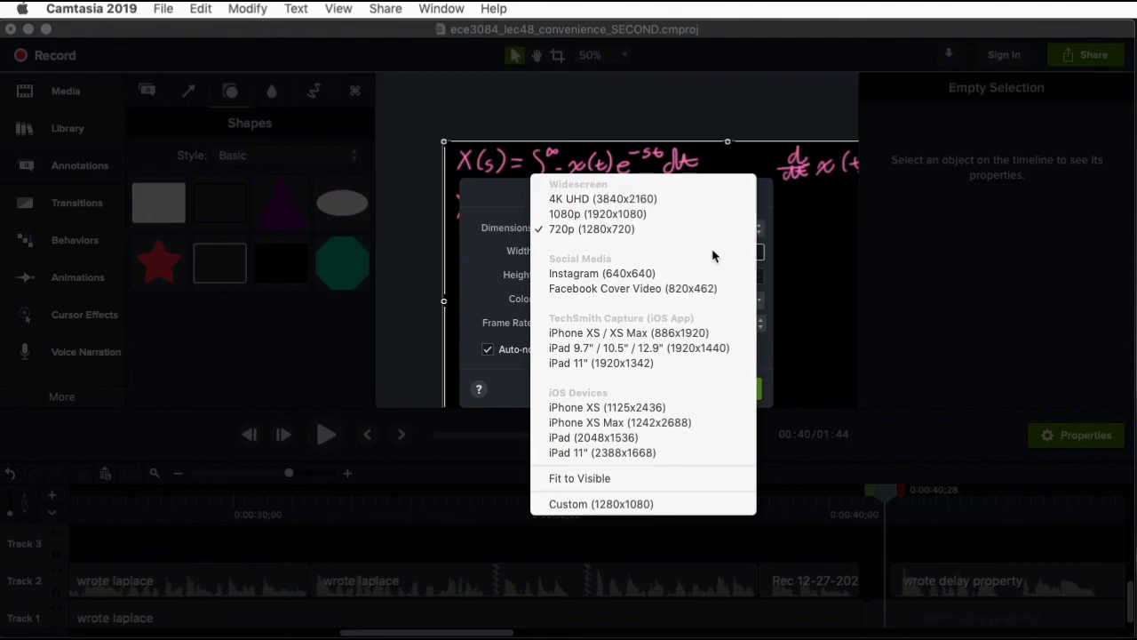
{"action": "left_click", "coordinate": [685, 229]}
{"action": "left_click", "coordinate": [655, 388]}
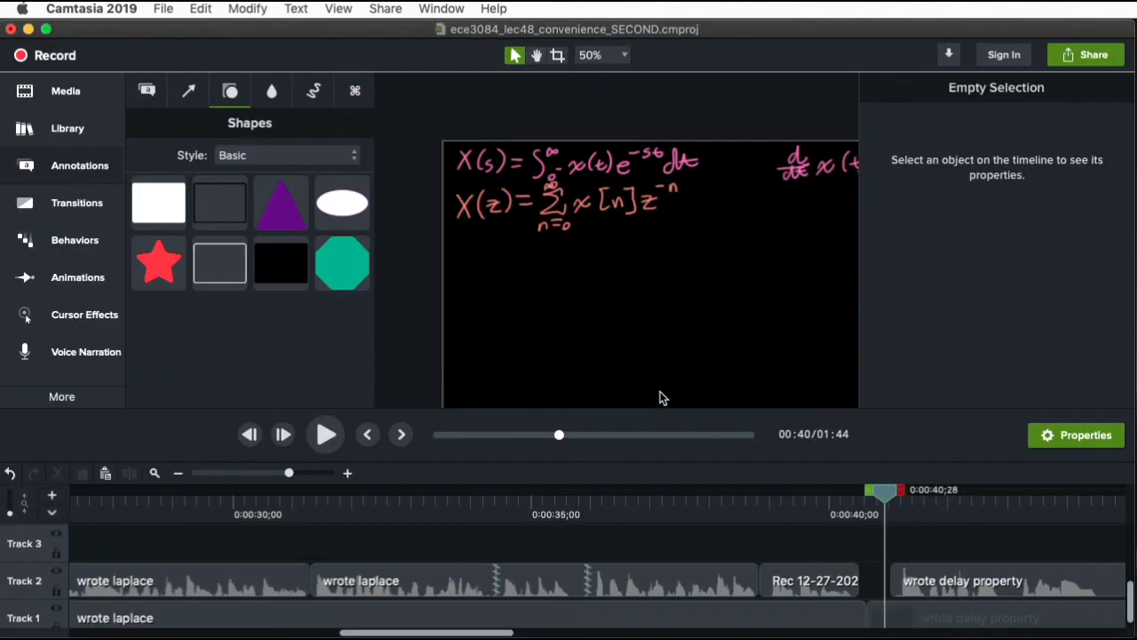
Prepare a local MP4 export under the file name ece3084_lec48_convenience.mp4 and leave the export dialog
{"action": "left_click", "coordinate": [385, 9]}
{"action": "left_click", "coordinate": [396, 30]}
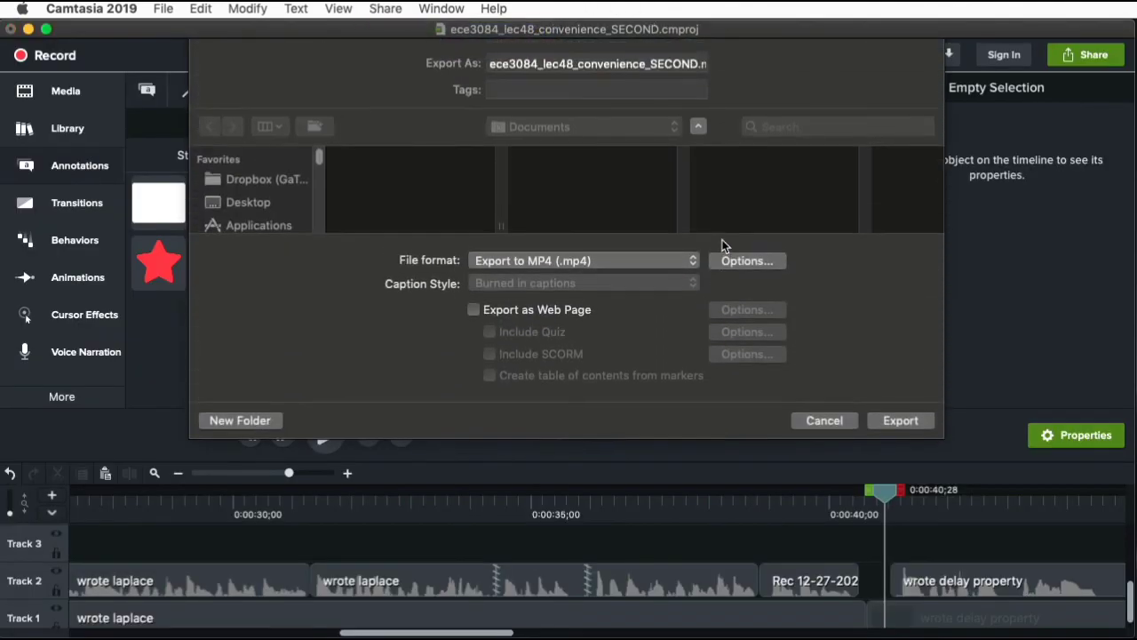
{"action": "left_click_drag", "start_coordinate": [645, 64], "coordinate": [698, 64]}
{"action": "key", "text": "BackSpace"}
{"action": "key", "text": "BackSpace"}
{"action": "type", "text": "e"}
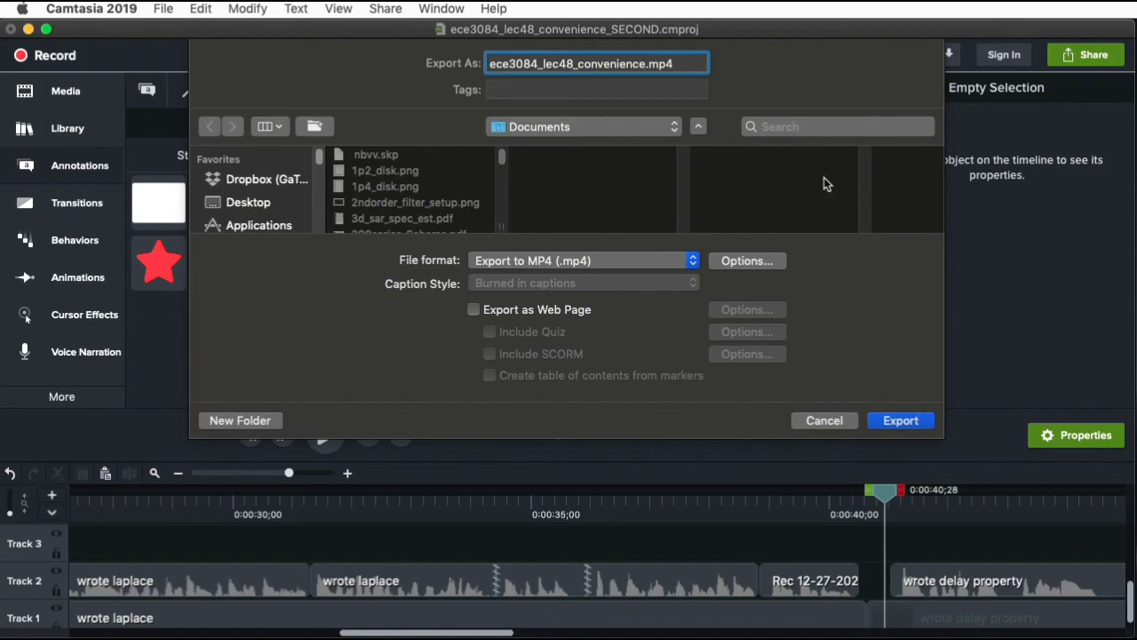
{"action": "left_click", "coordinate": [827, 421]}
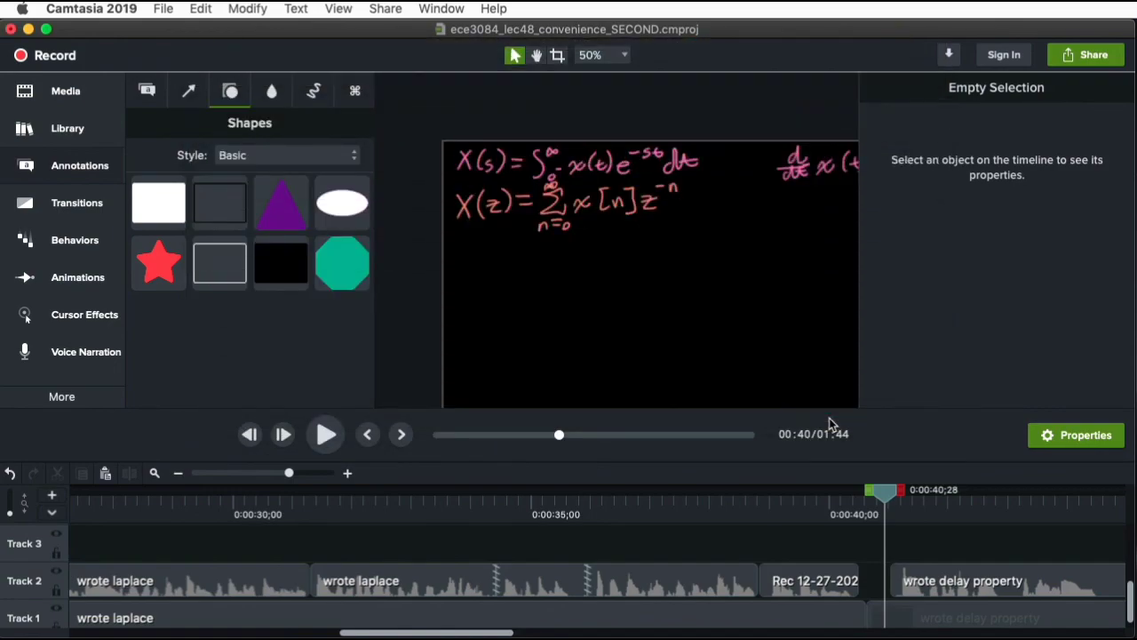